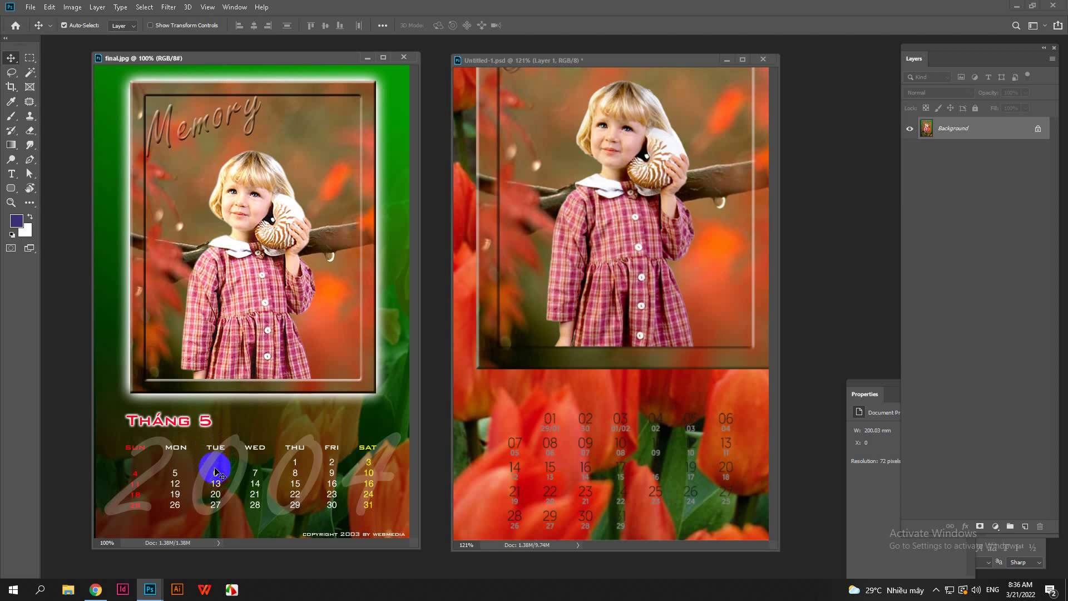
Step: Browse in File Explorer to the Lesson06 folder under C:\ABC\DAY 006\PHOTOSHOP\BAI TAP
{"action": "left_click", "coordinate": [66, 588]}
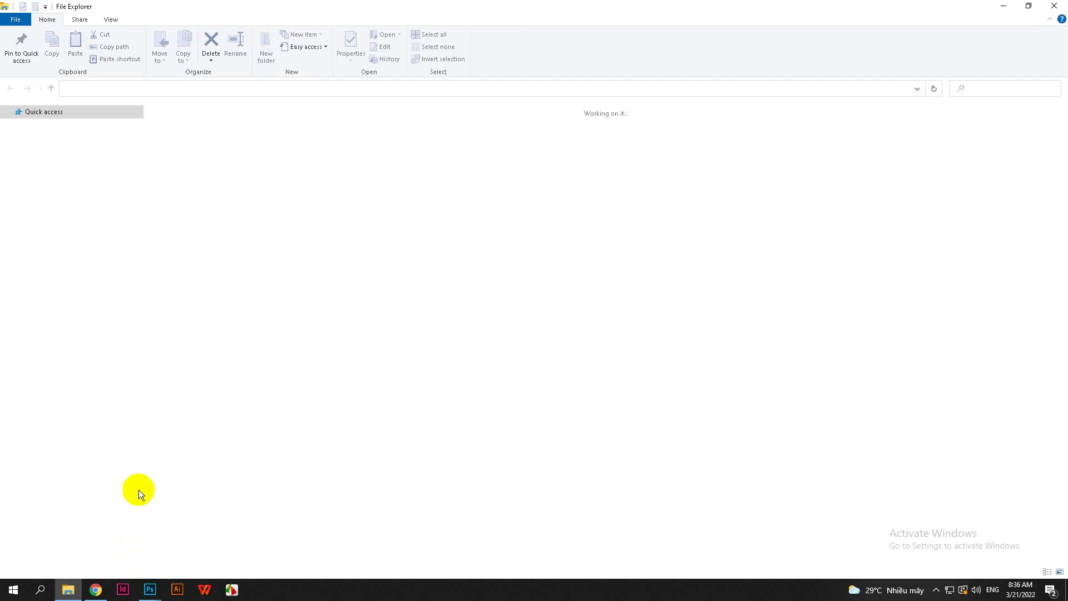
{"action": "left_click", "coordinate": [48, 379]}
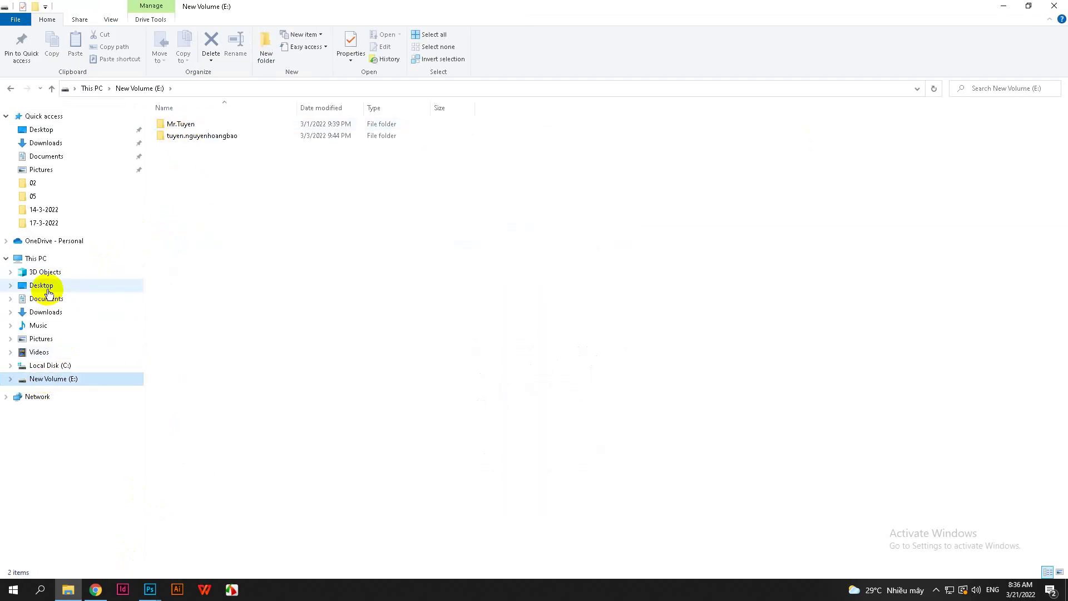
{"action": "left_click", "coordinate": [47, 364]}
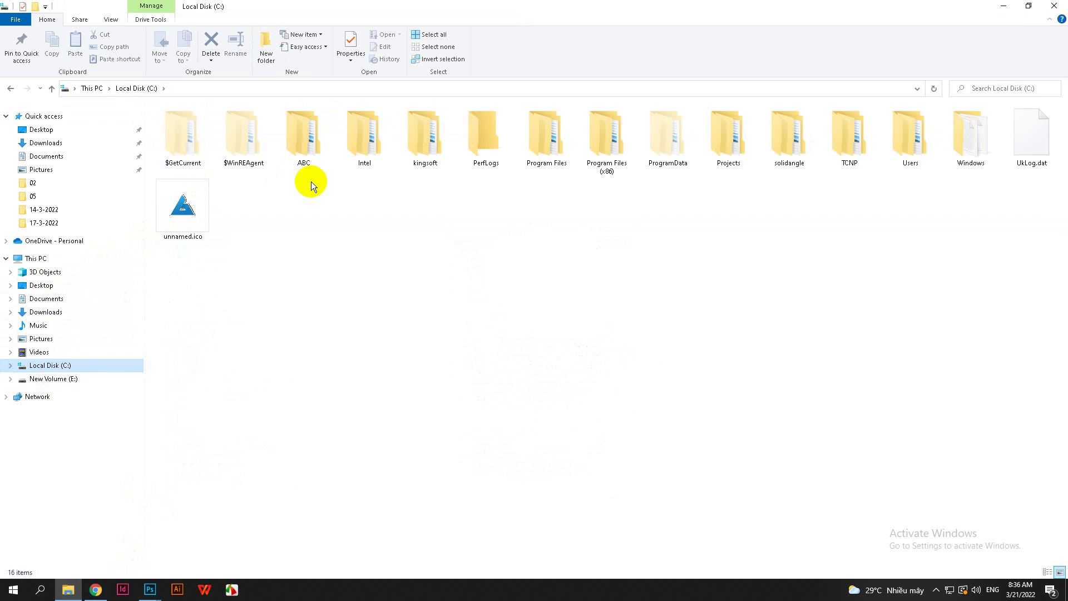
{"action": "left_click", "coordinate": [315, 148]}
{"action": "double_click", "coordinate": [316, 148]}
{"action": "double_click", "coordinate": [174, 123]}
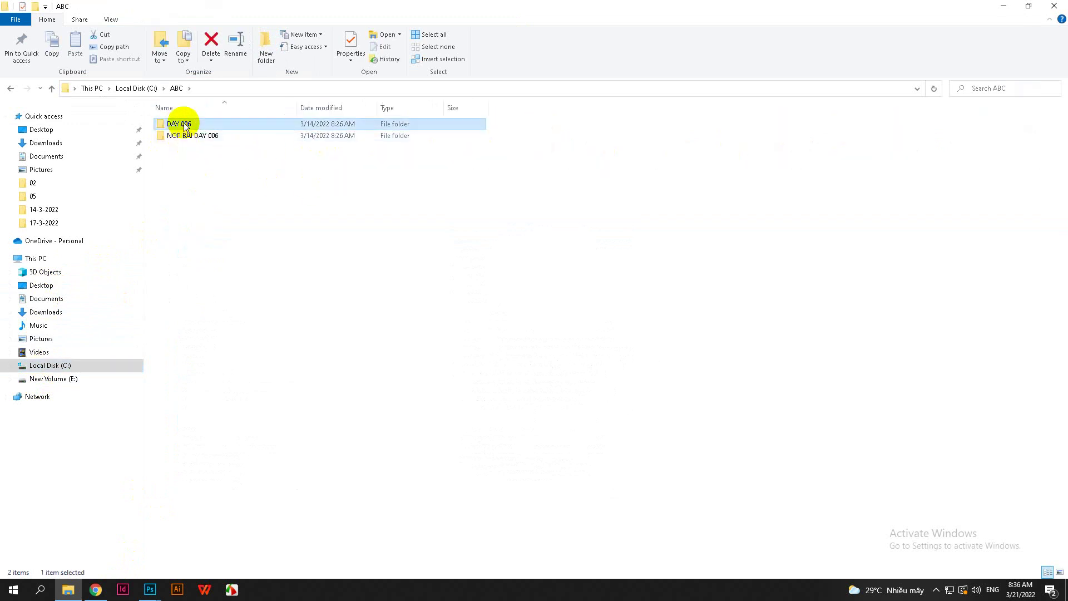
{"action": "double_click", "coordinate": [184, 124]}
{"action": "double_click", "coordinate": [189, 125]}
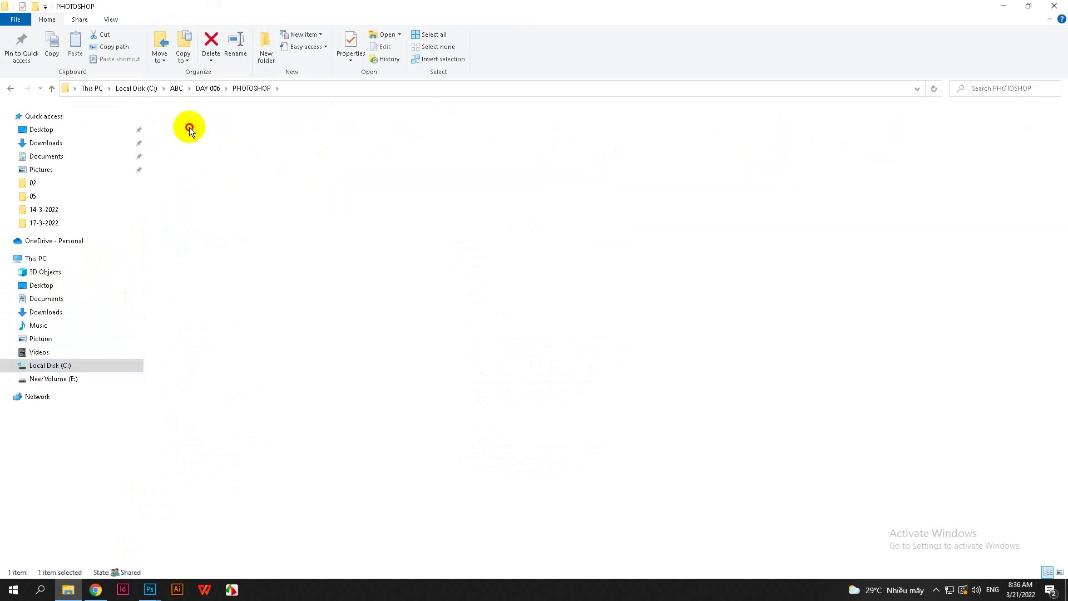
{"action": "double_click", "coordinate": [473, 151]}
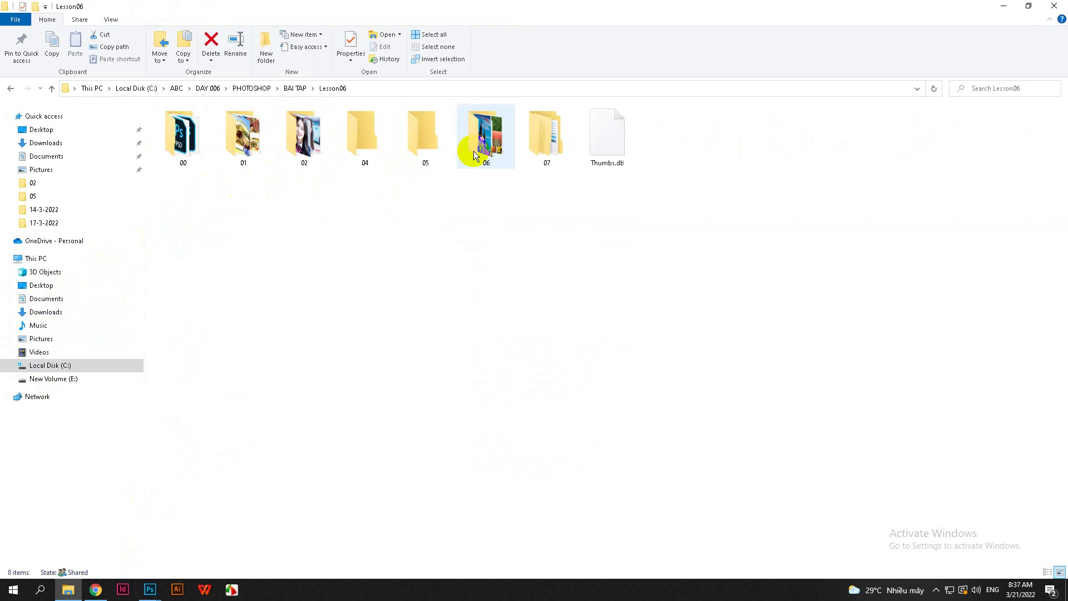
Step: Look through the contents of Lesson06 subfolders 02, 07, 04 and 00 for the calendar exercise material
{"action": "double_click", "coordinate": [304, 144]}
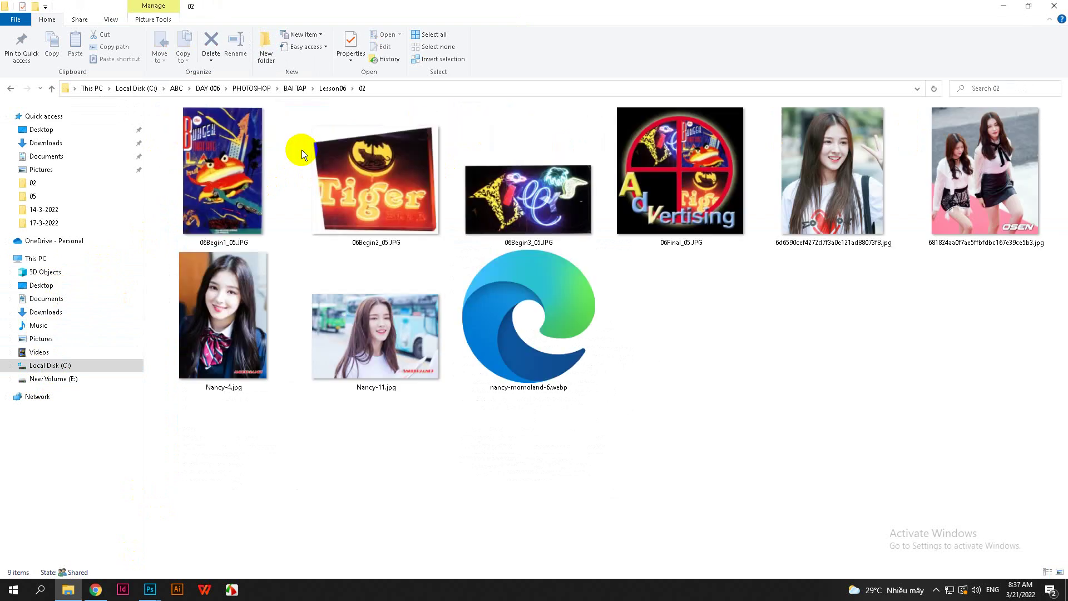
{"action": "left_click", "coordinate": [21, 87]}
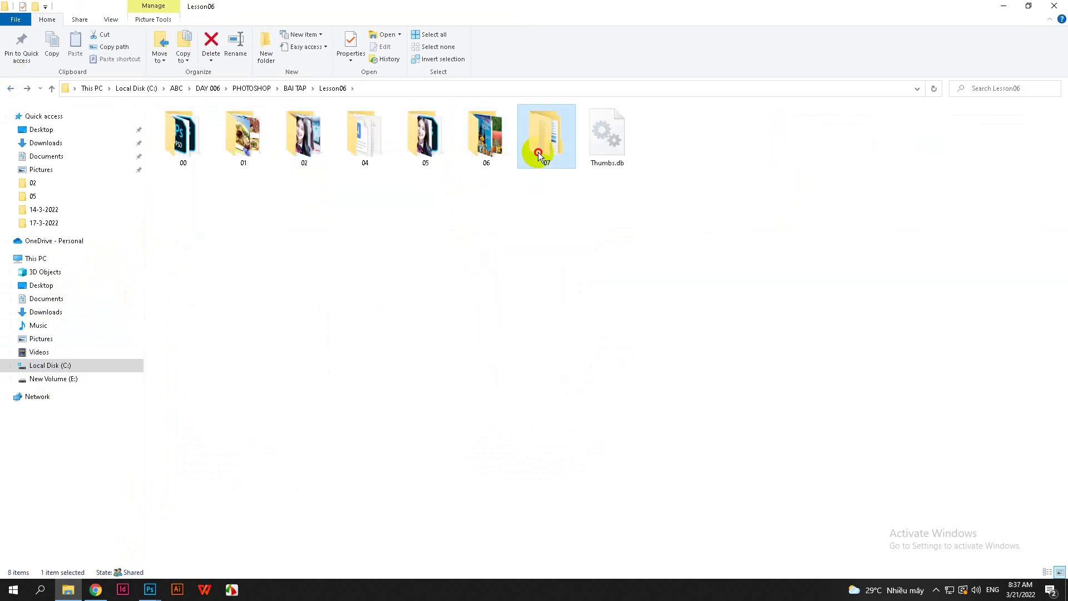
{"action": "double_click", "coordinate": [538, 153]}
{"action": "left_click", "coordinate": [11, 89]}
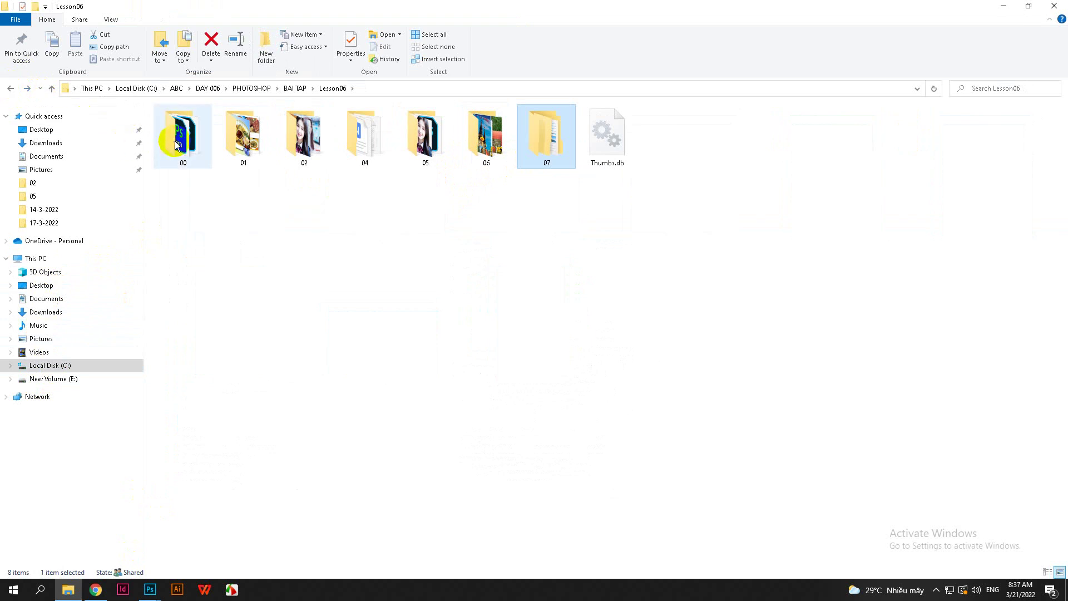
{"action": "double_click", "coordinate": [355, 156]}
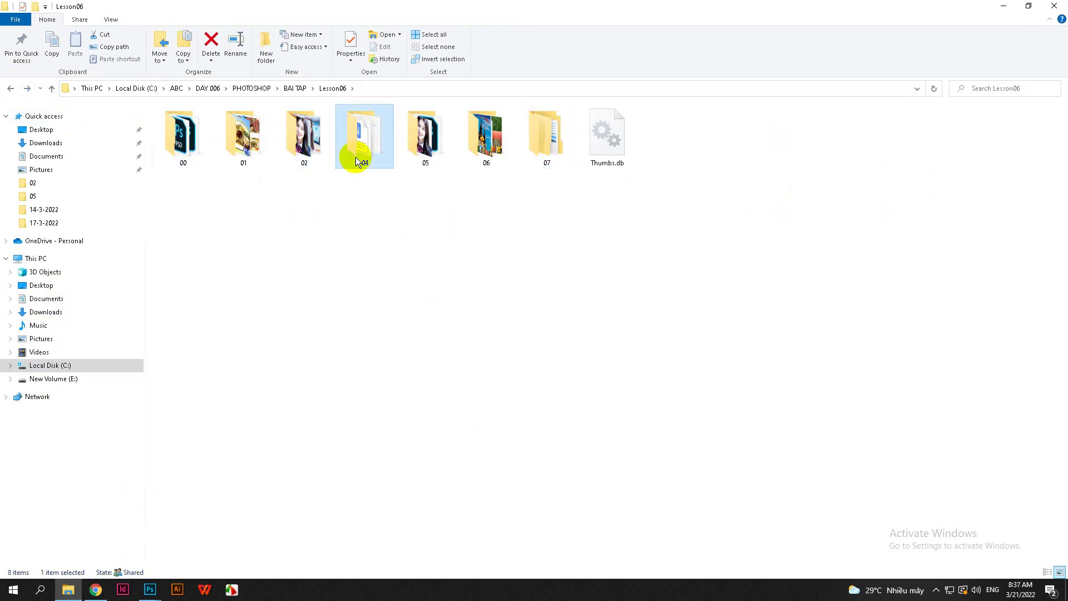
{"action": "left_click", "coordinate": [10, 89]}
{"action": "left_click", "coordinate": [10, 89]}
{"action": "left_click", "coordinate": [485, 146]}
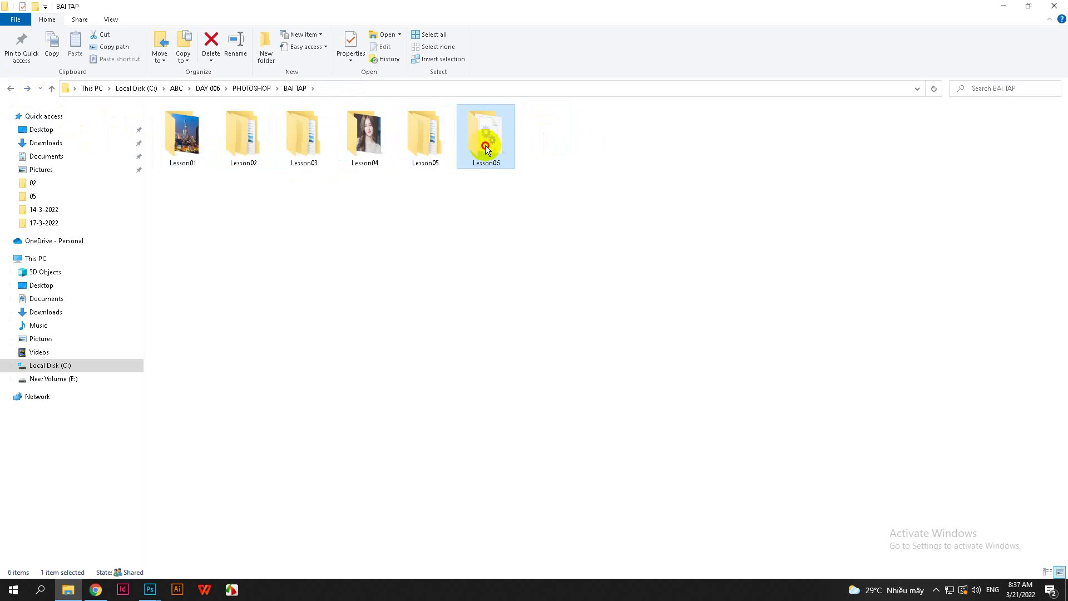
{"action": "double_click", "coordinate": [485, 145]}
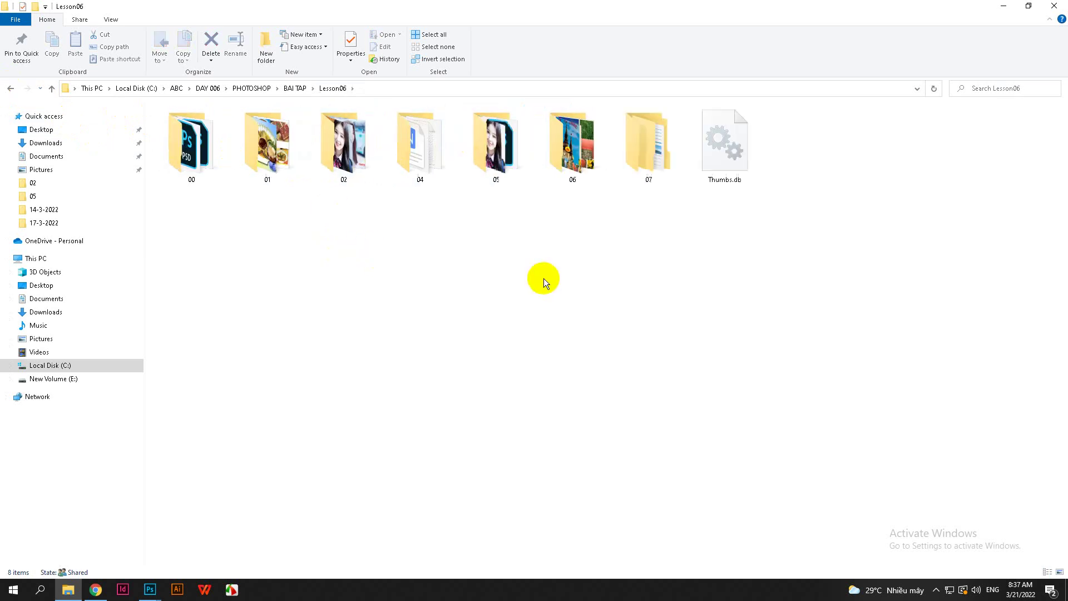
{"action": "double_click", "coordinate": [976, 199]}
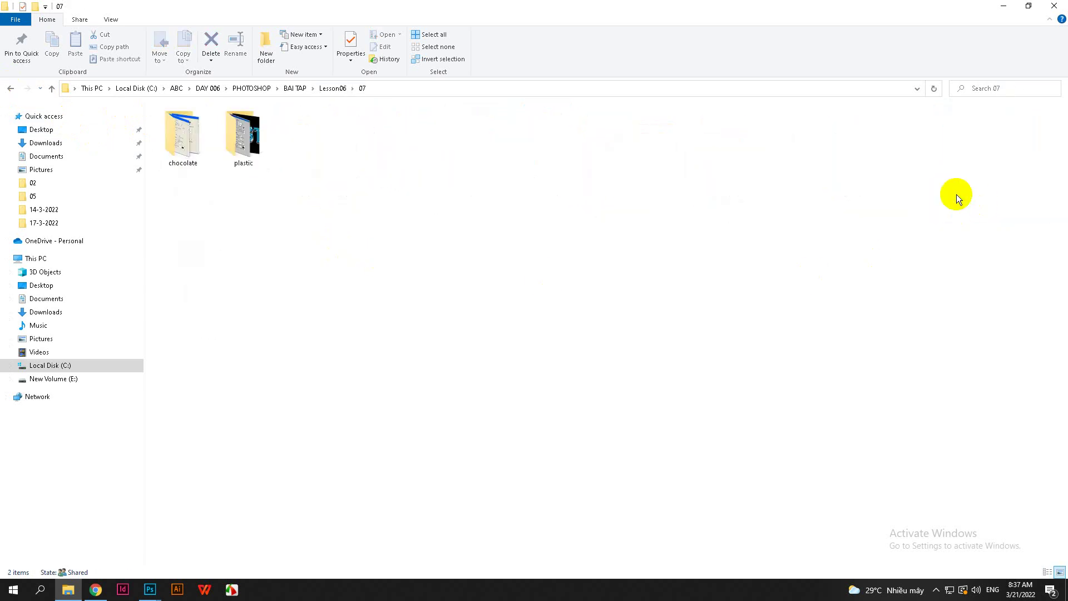
{"action": "left_click", "coordinate": [10, 88]}
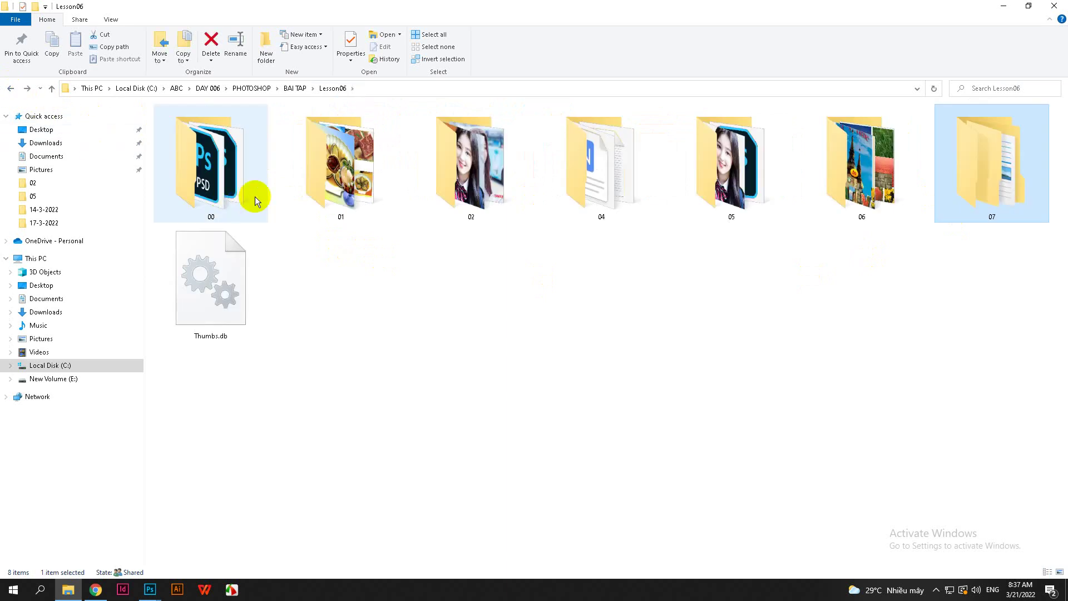
{"action": "double_click", "coordinate": [227, 181]}
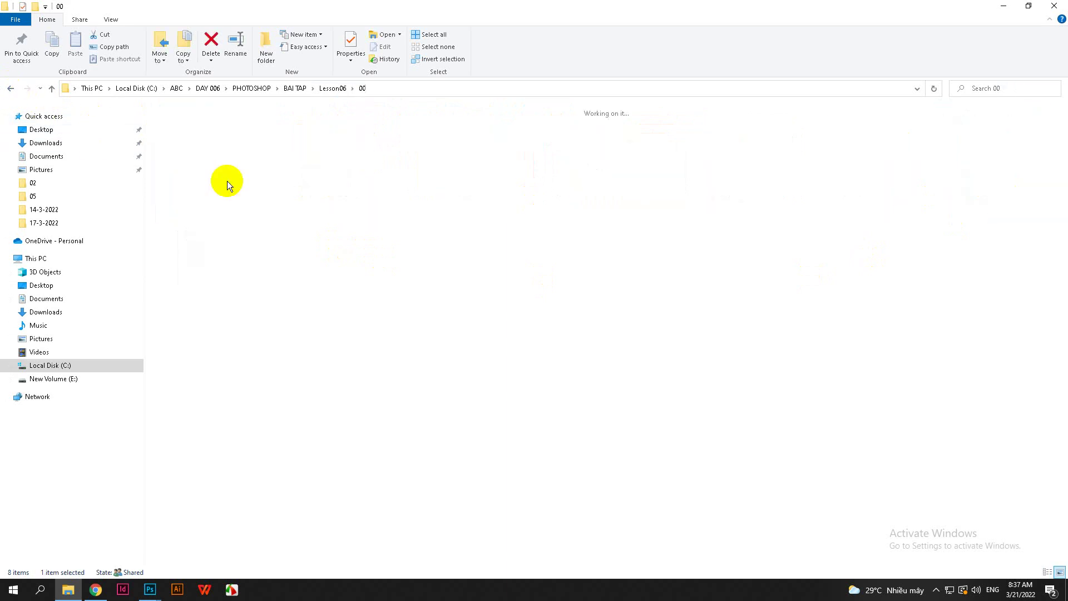
{"action": "left_click", "coordinate": [10, 88]}
{"action": "left_click", "coordinate": [334, 192]}
{"action": "left_click", "coordinate": [492, 192]}
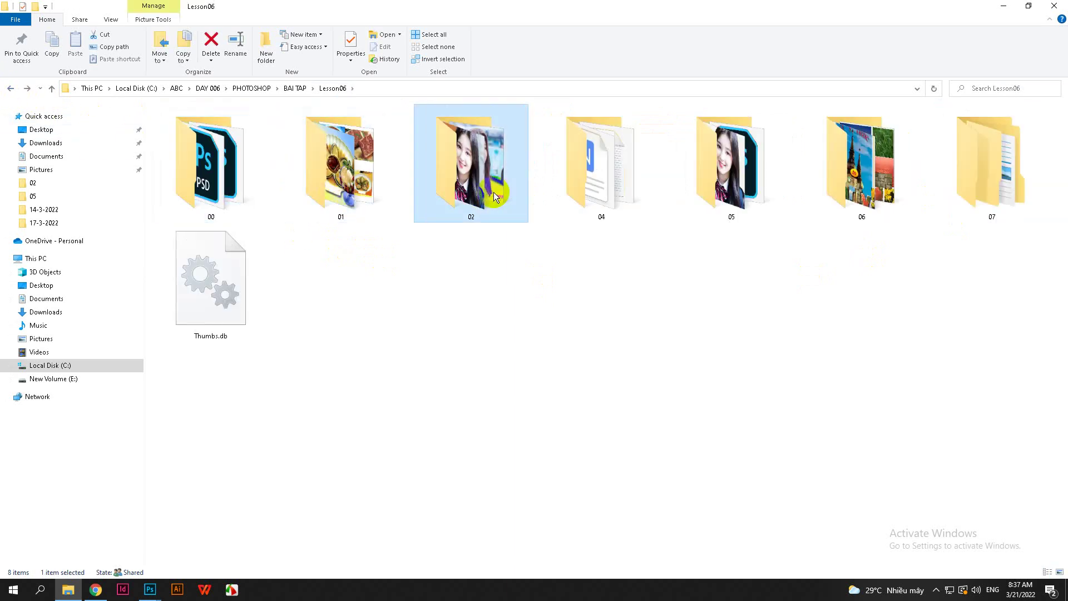
{"action": "double_click", "coordinate": [575, 191]}
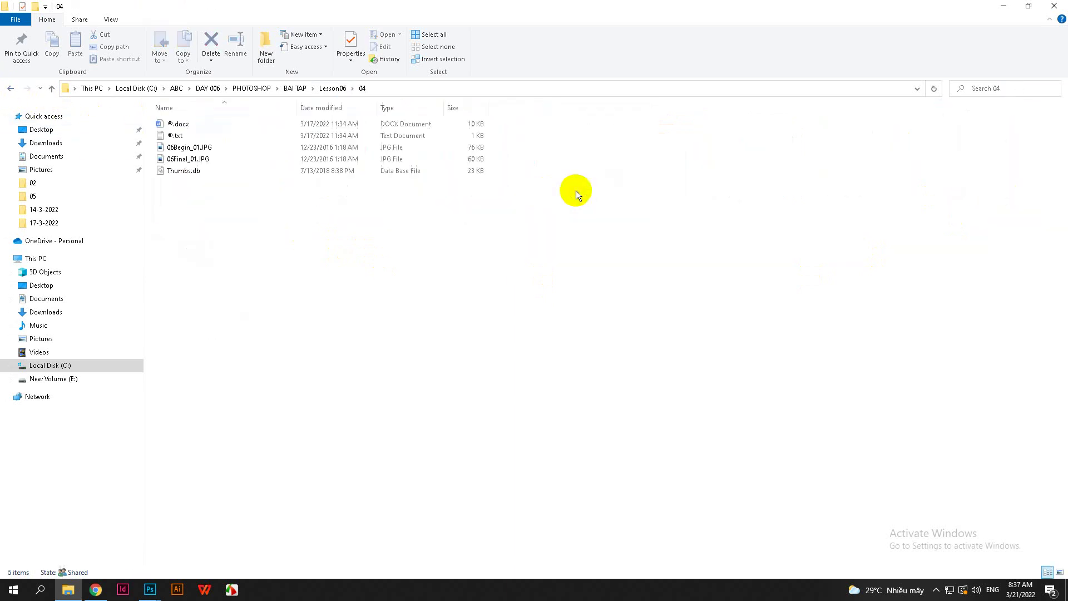
{"action": "left_click", "coordinate": [8, 88]}
Step: Open calender2022-chiasetainguyen.com.psd from Lesson06 folder 05 in Photoshop without resolving its missing fonts, and examine its month grids
{"action": "double_click", "coordinate": [731, 161]}
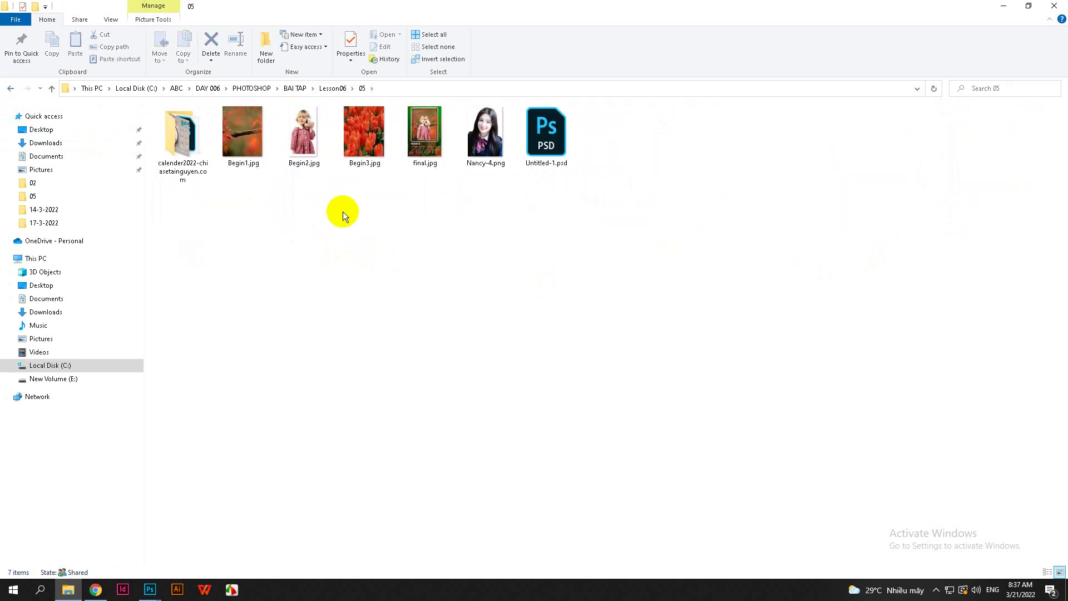
{"action": "double_click", "coordinate": [198, 183]}
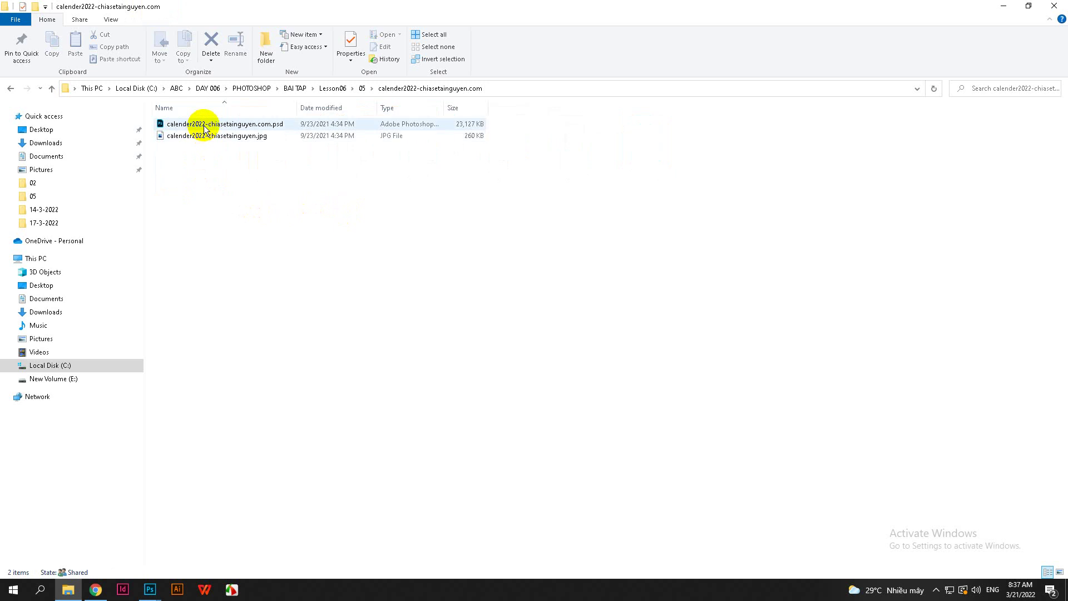
{"action": "double_click", "coordinate": [204, 124]}
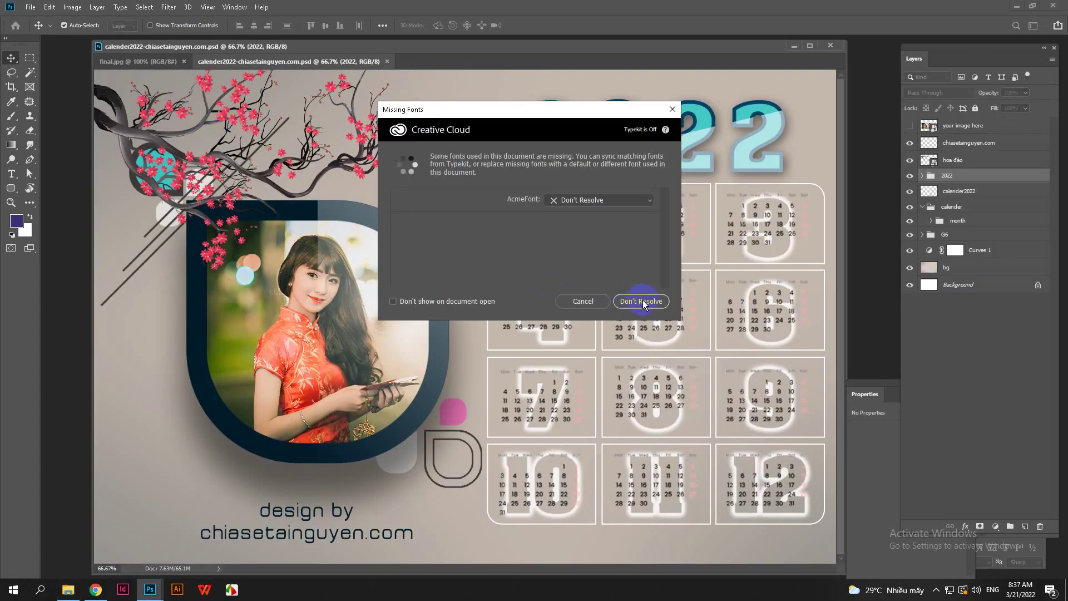
{"action": "left_click", "coordinate": [641, 301]}
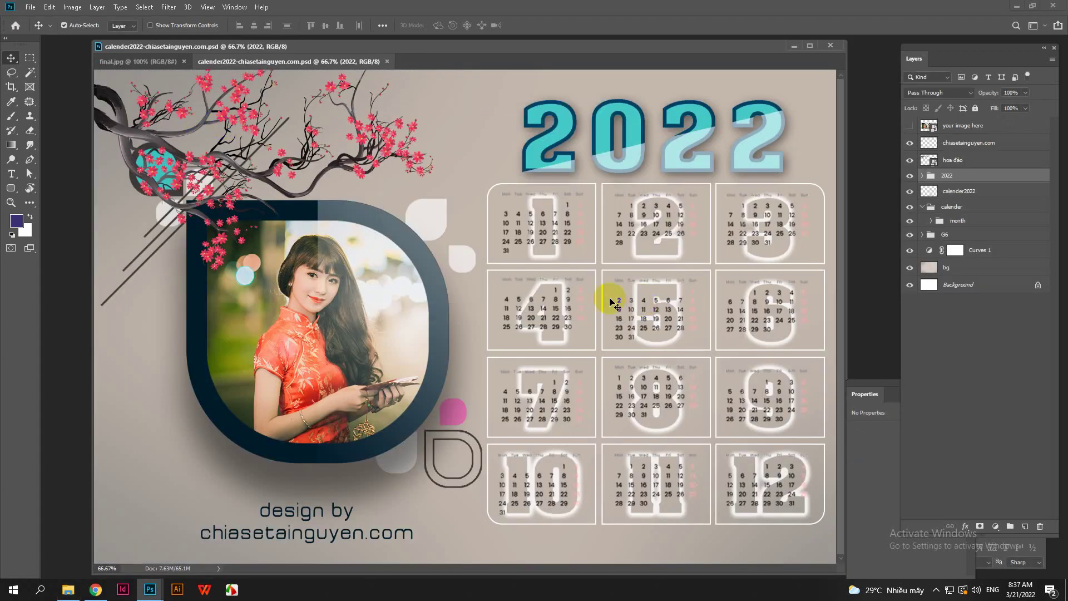
{"action": "key", "text": "ctrl+0"}
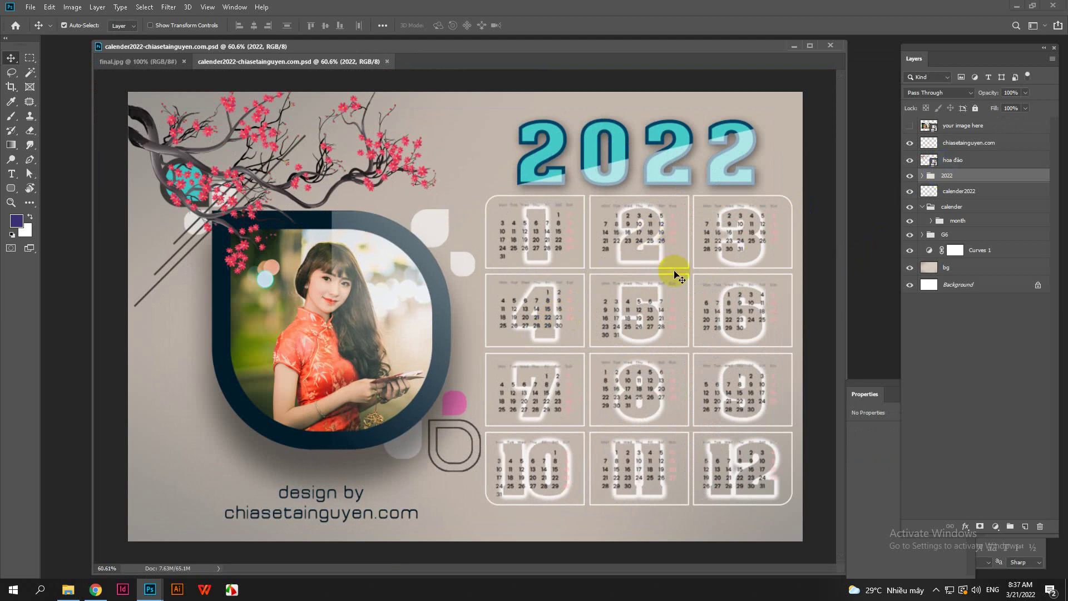
{"action": "scroll", "coordinate": [699, 186], "scroll_direction": "up", "scroll_amount": 3}
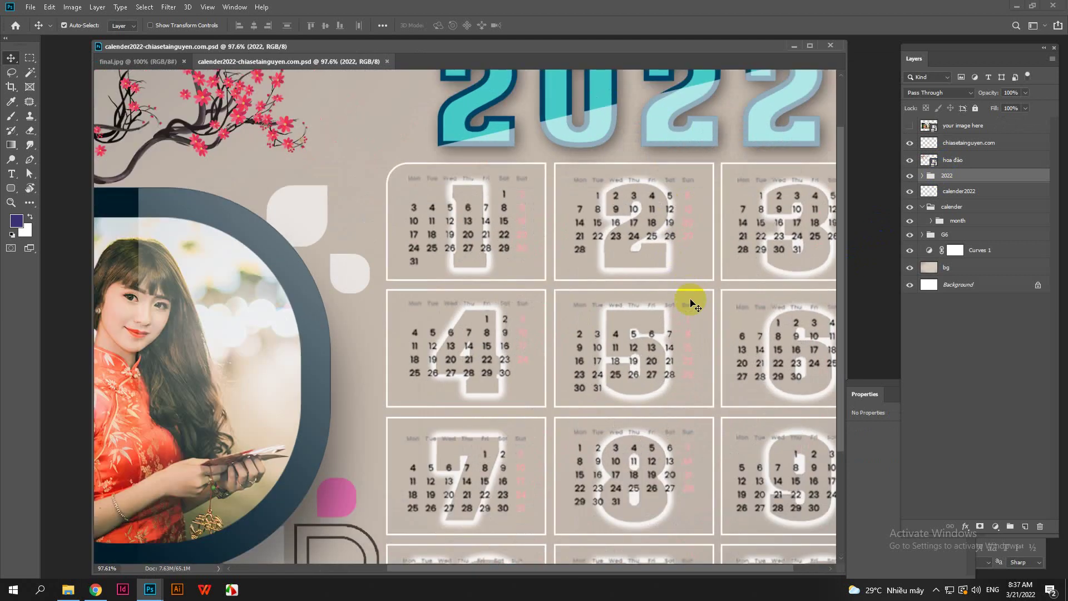
{"action": "scroll", "coordinate": [691, 303], "scroll_direction": "up", "scroll_amount": 3}
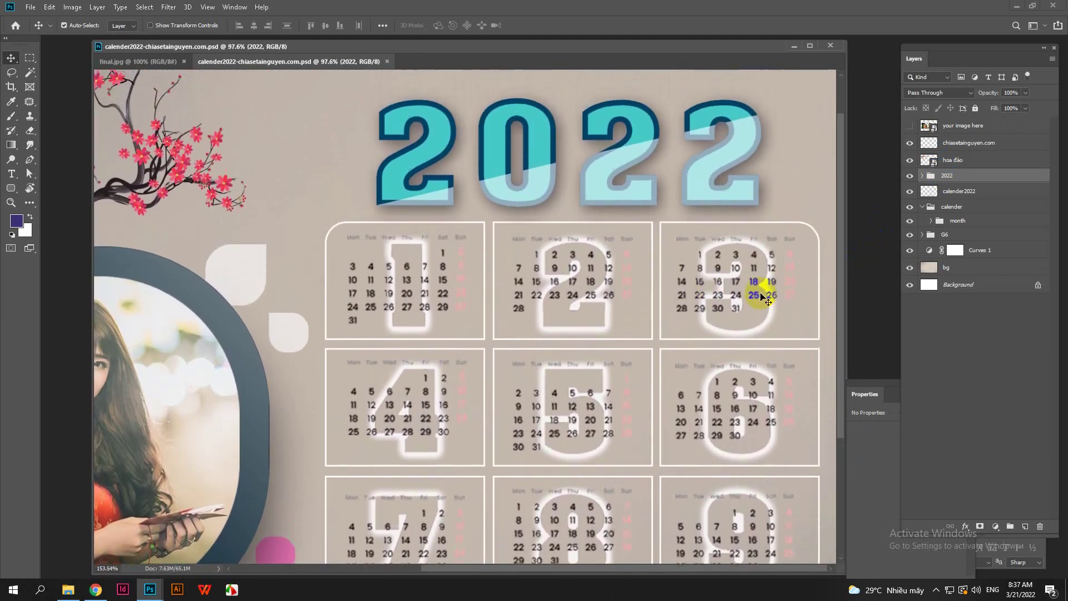
{"action": "scroll", "coordinate": [762, 298], "scroll_direction": "up", "scroll_amount": 2}
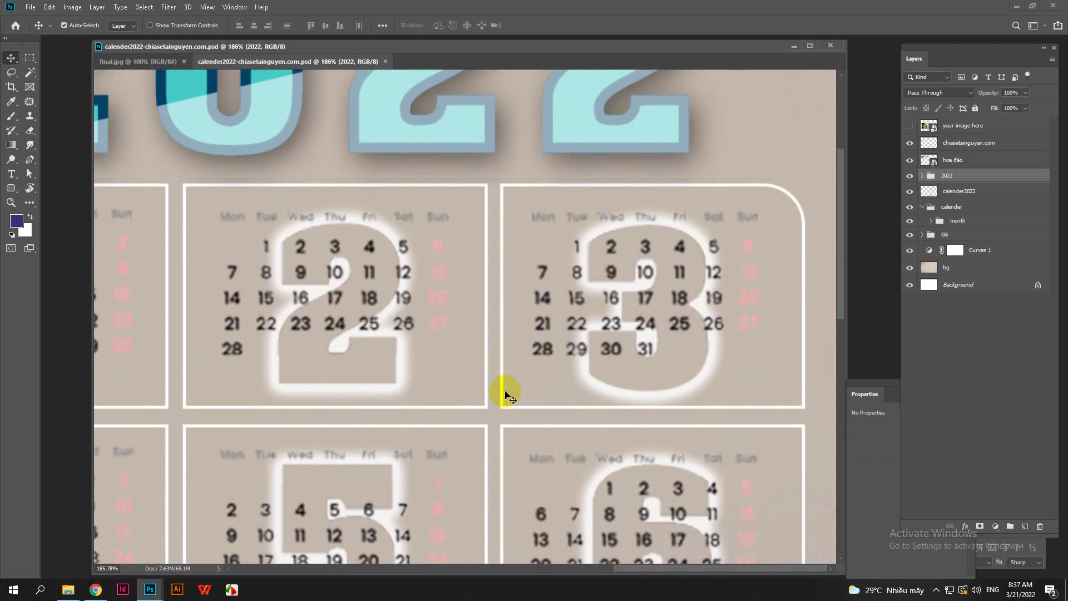
Step: Switch to Chrome, search the web for "LICH 2022" in a new tab and open the ngaydep.com result
{"action": "left_click", "coordinate": [95, 589]}
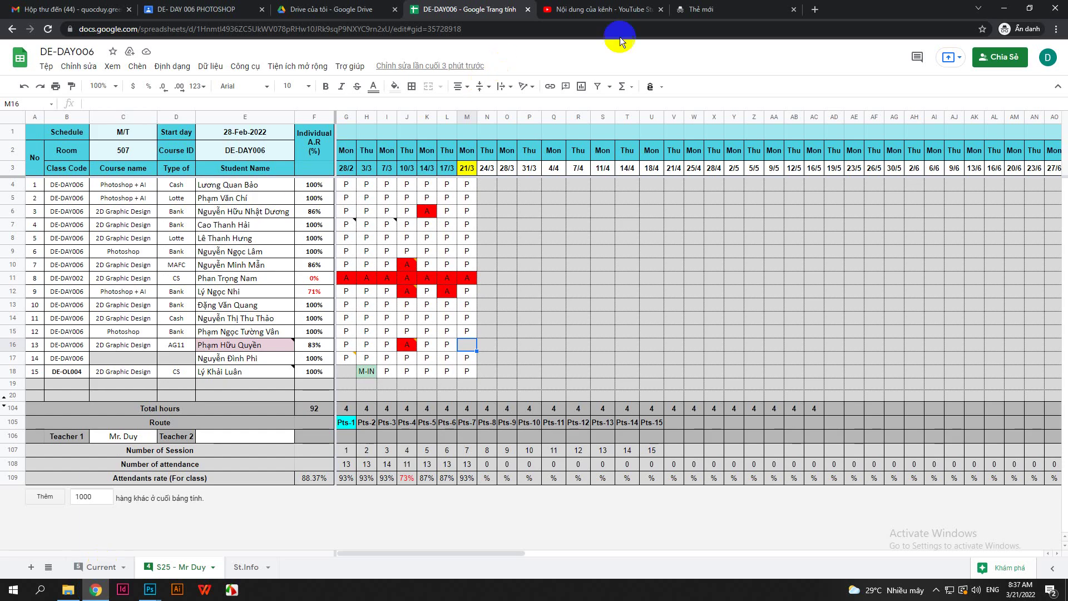
{"action": "key", "text": "ctrl+t"}
{"action": "type", "text": "LICH"}
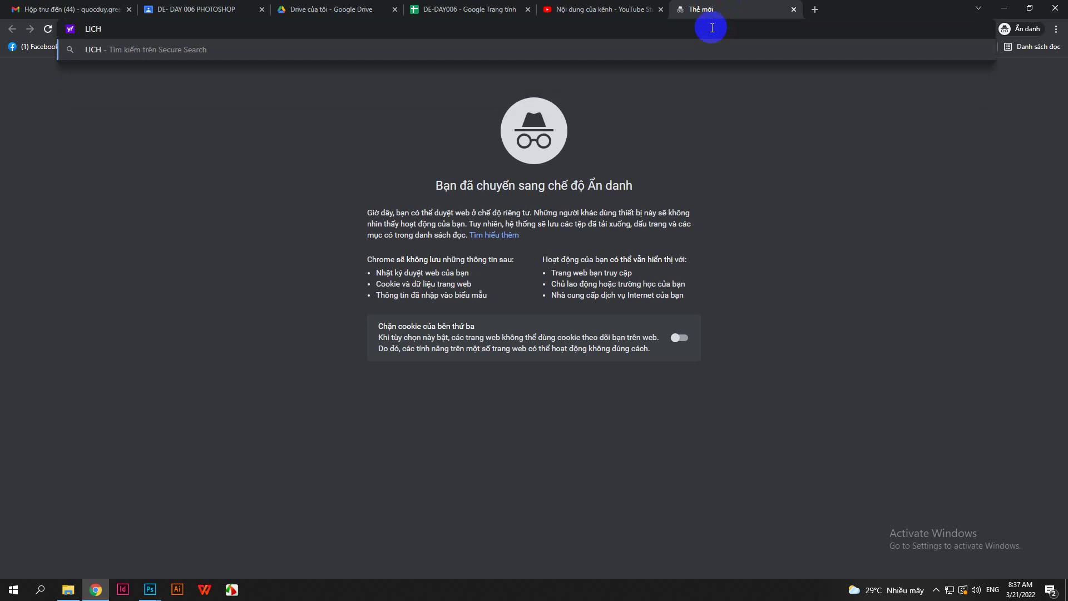
{"action": "type", "text": " 2022"}
{"action": "key", "text": "Return"}
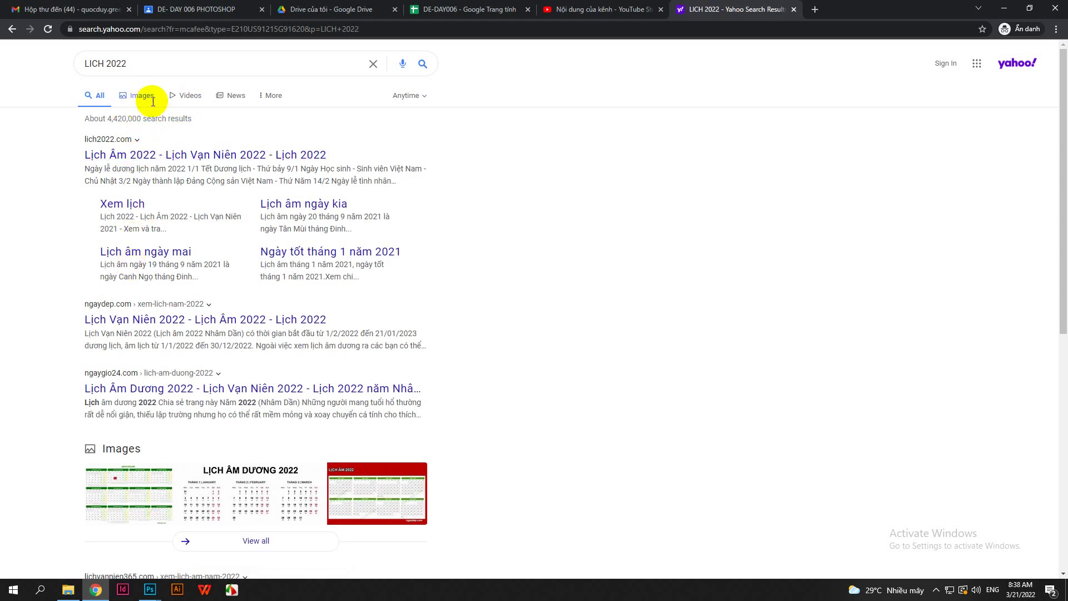
{"action": "left_click", "coordinate": [137, 322]}
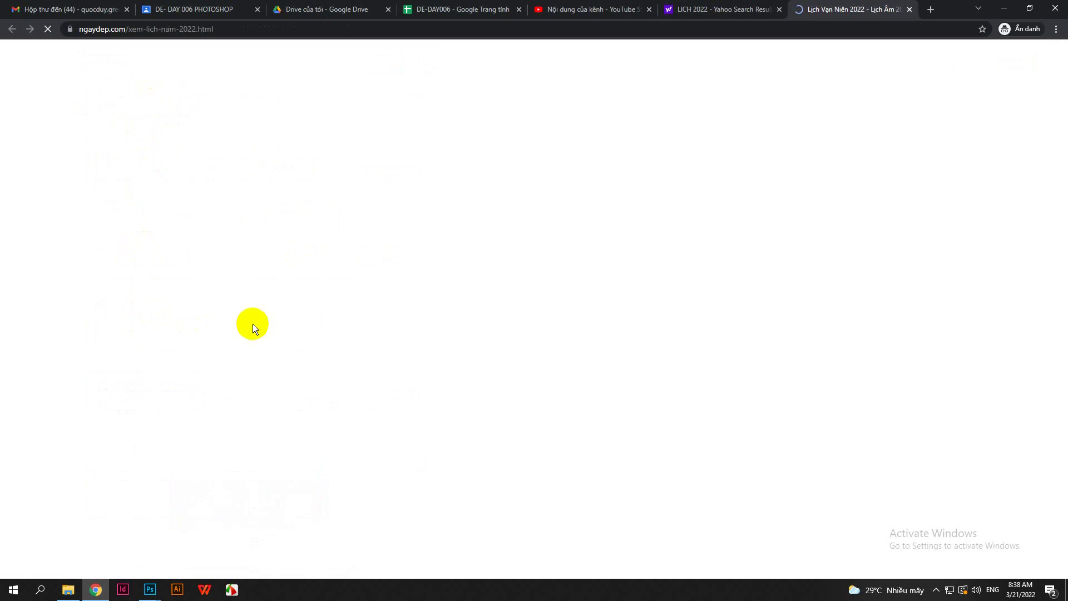
Step: Show the image results for the LICH 2022 search and preview the green full-year calendar from licham.com.vn
{"action": "left_click", "coordinate": [718, 9]}
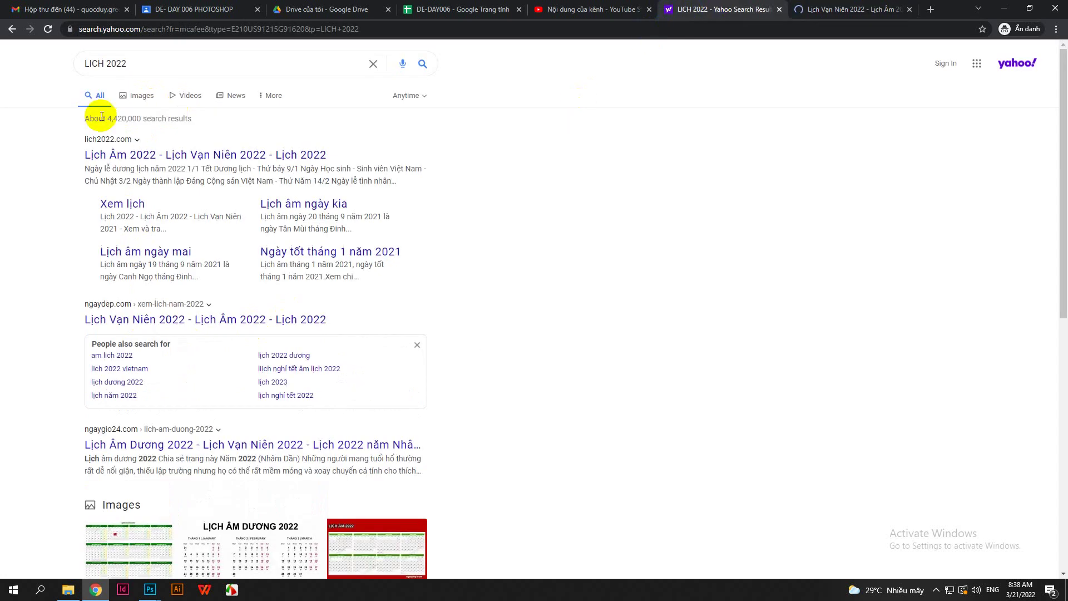
{"action": "left_click", "coordinate": [151, 99]}
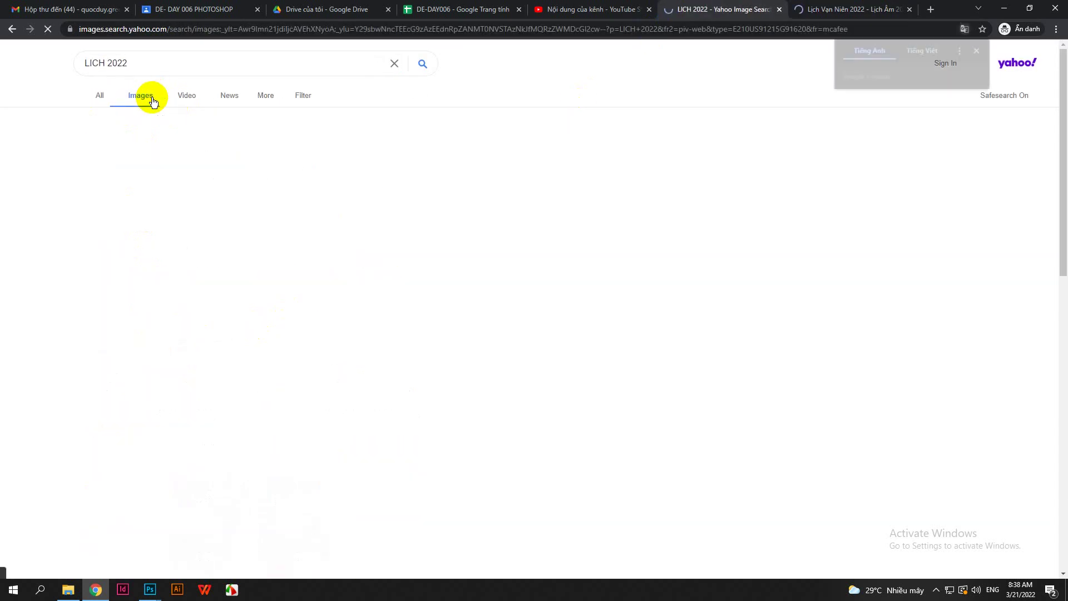
{"action": "left_click", "coordinate": [958, 51]}
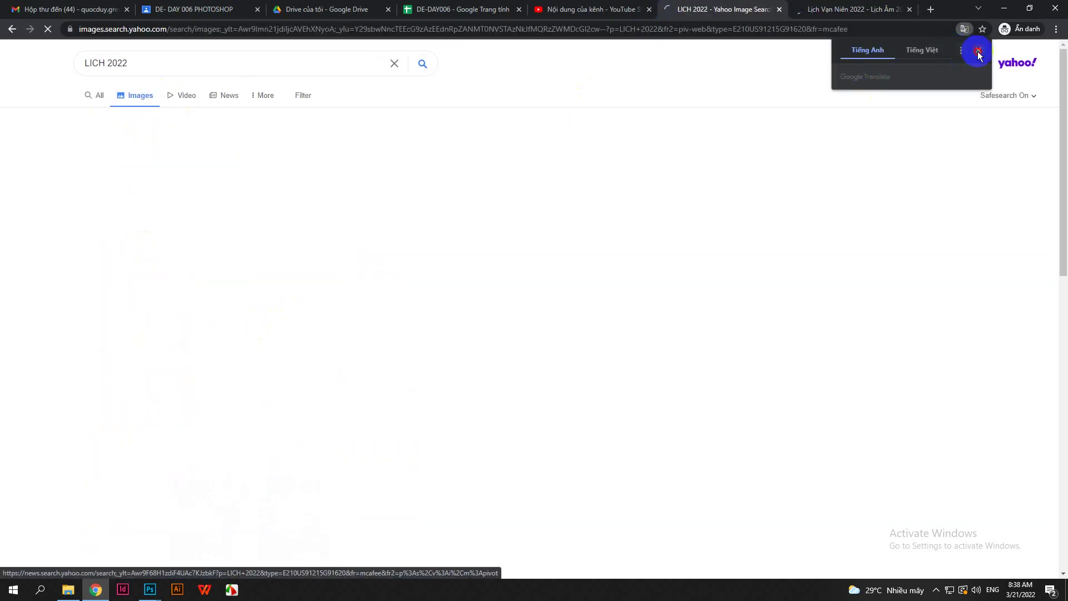
{"action": "left_click", "coordinate": [977, 51]}
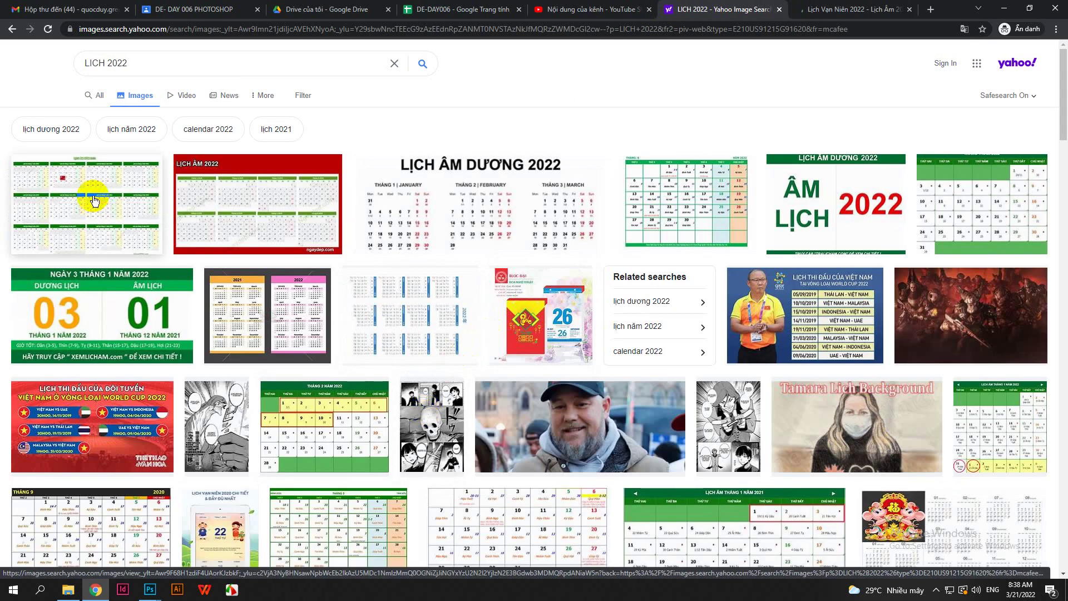
{"action": "left_click", "coordinate": [95, 201]}
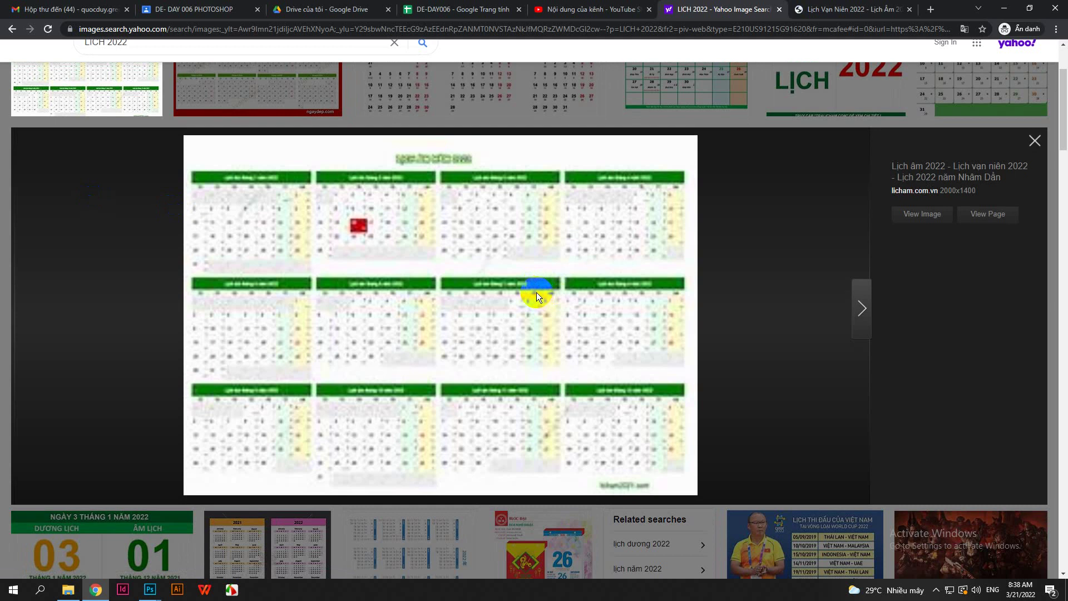
Step: Switch to the ngaydep.com page and review its monthly 2022 calendars from January through March
{"action": "left_click", "coordinate": [850, 10]}
{"action": "scroll", "coordinate": [402, 447], "scroll_direction": "down", "scroll_amount": 5}
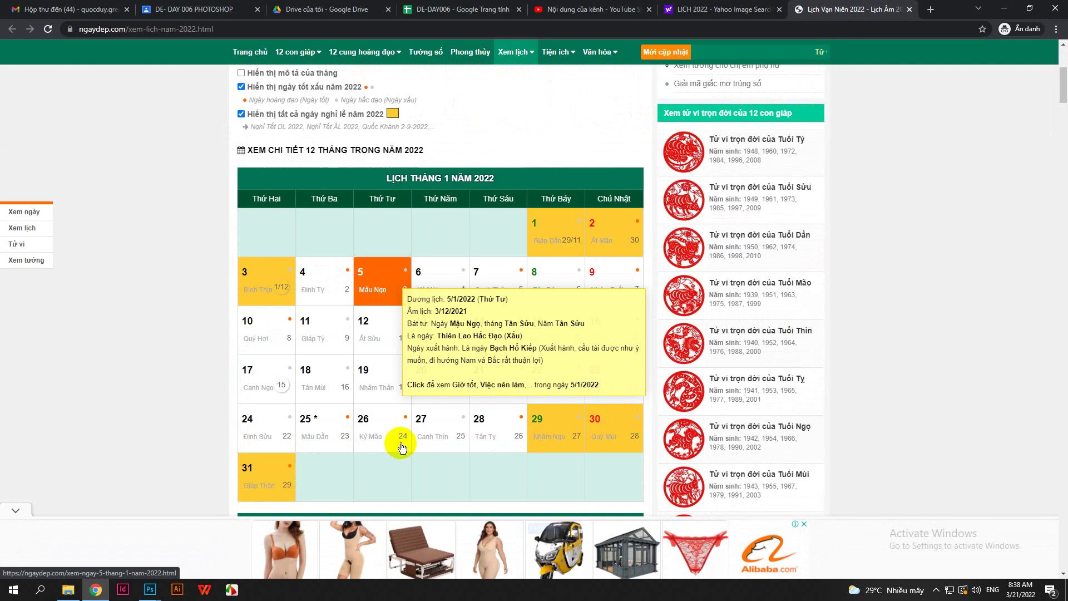
{"action": "scroll", "coordinate": [448, 369], "scroll_direction": "down", "scroll_amount": 4}
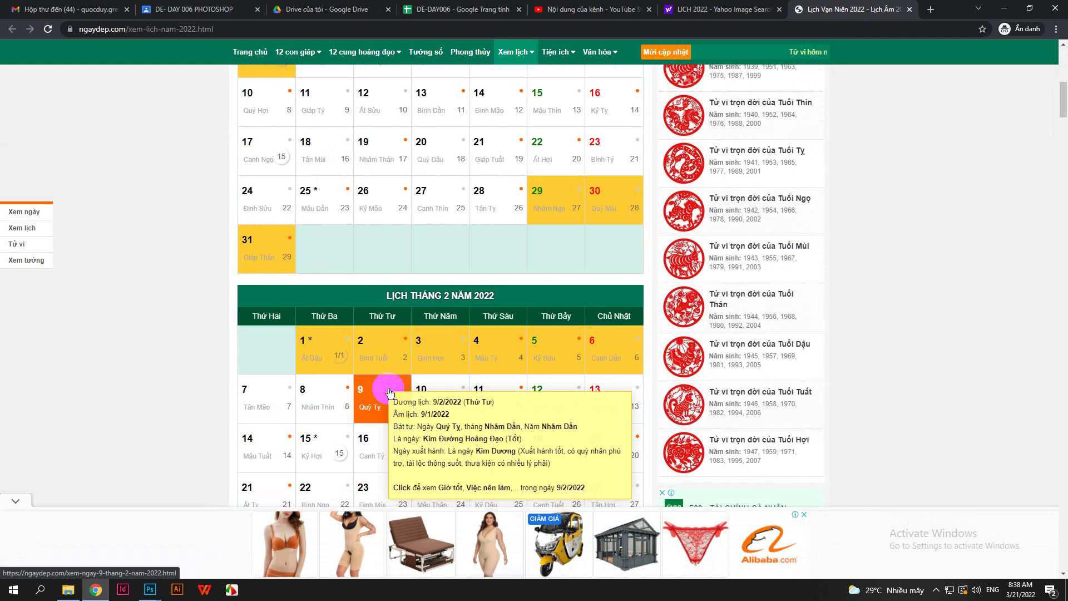
{"action": "scroll", "coordinate": [384, 389], "scroll_direction": "down", "scroll_amount": 7}
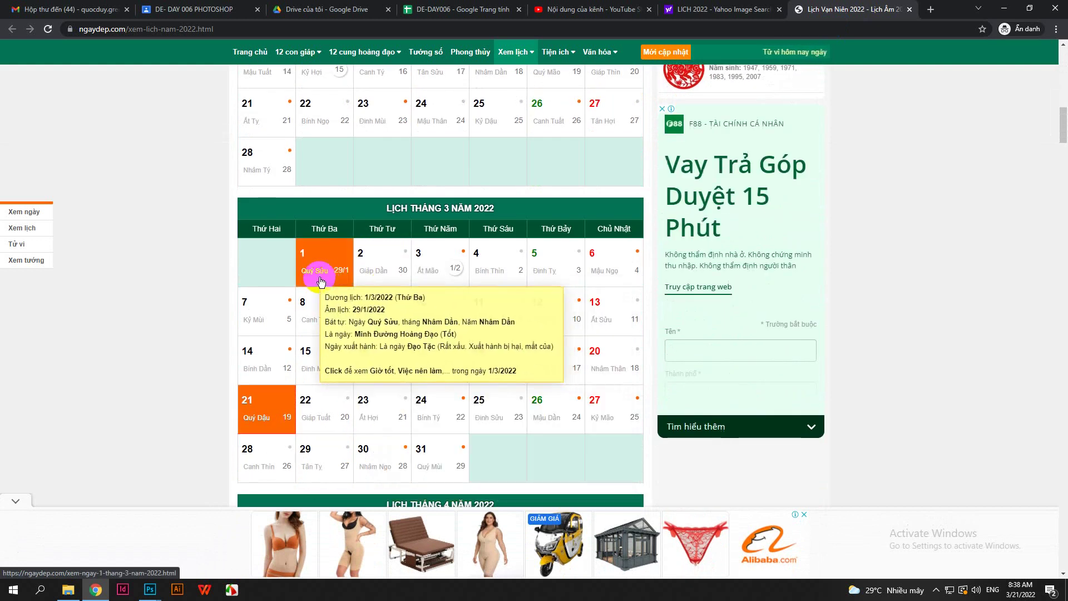
{"action": "scroll", "coordinate": [321, 281], "scroll_direction": "down", "scroll_amount": 1}
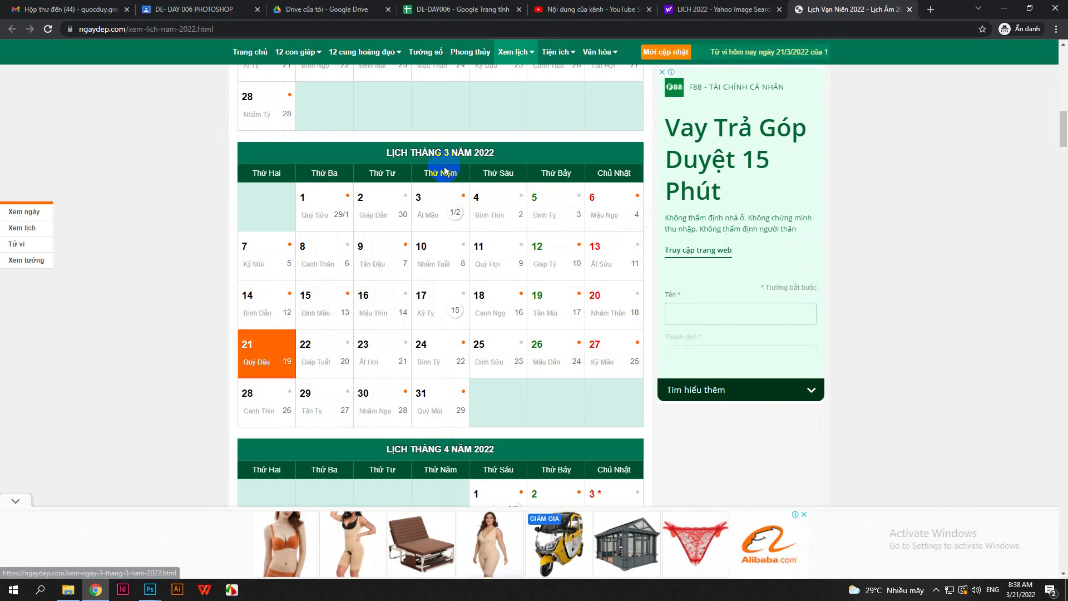
Step: Switch to calender2022-chiasetainguyen.com.psd in Photoshop and toggle the 2022 group and calender2022 layer to identify the layer holding the dates
{"action": "left_click", "coordinate": [149, 589]}
{"action": "left_click", "coordinate": [226, 556]}
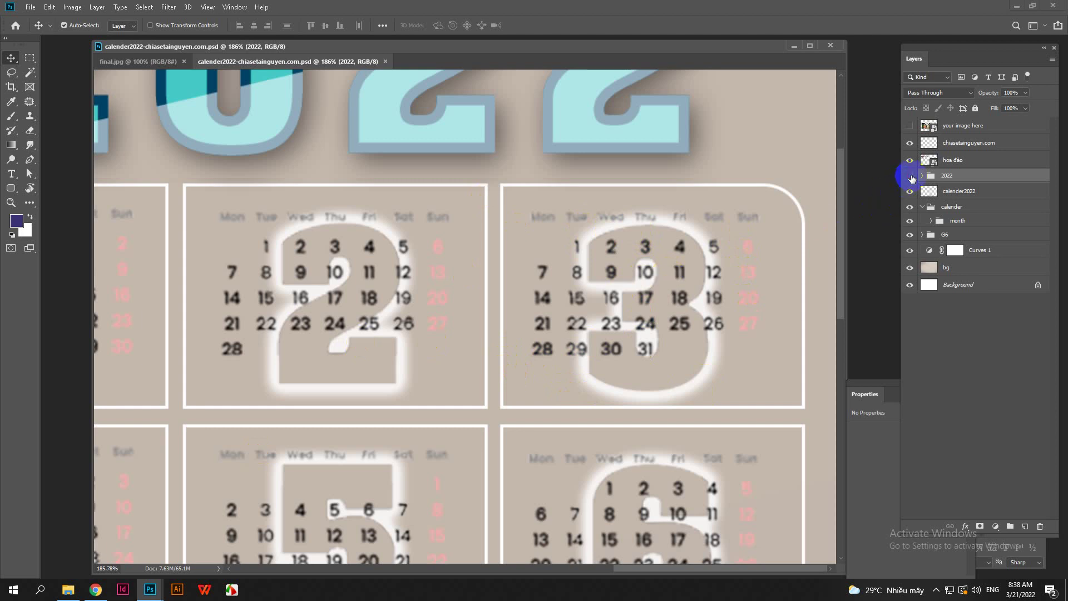
{"action": "left_click", "coordinate": [910, 176]}
{"action": "left_click", "coordinate": [911, 175]}
{"action": "left_click", "coordinate": [911, 192]}
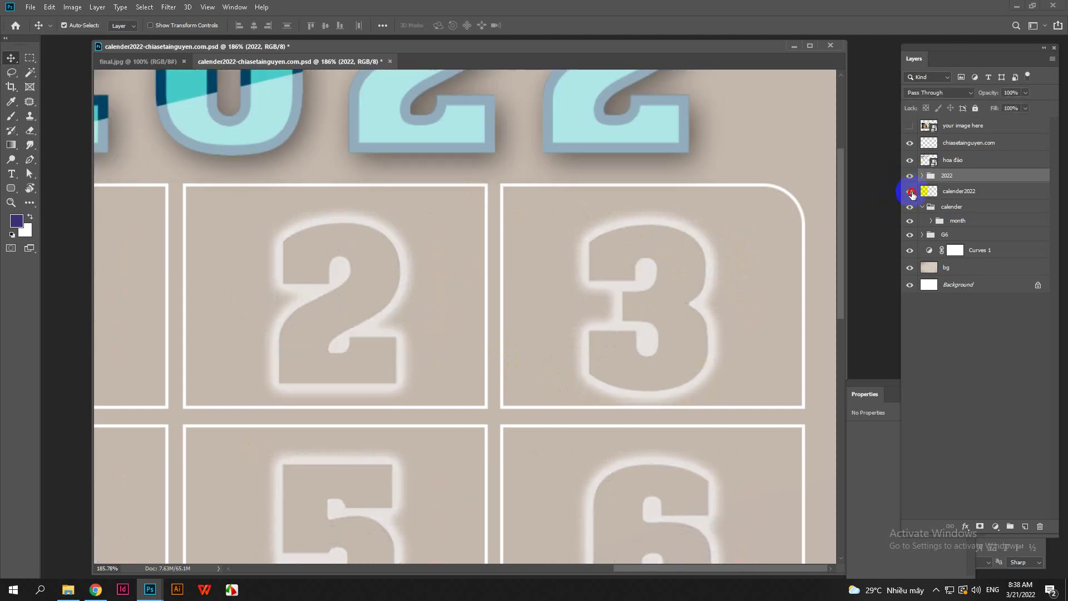
{"action": "left_click", "coordinate": [911, 191]}
{"action": "left_click", "coordinate": [909, 192]}
{"action": "left_click", "coordinate": [910, 192]}
{"action": "left_click", "coordinate": [952, 192]}
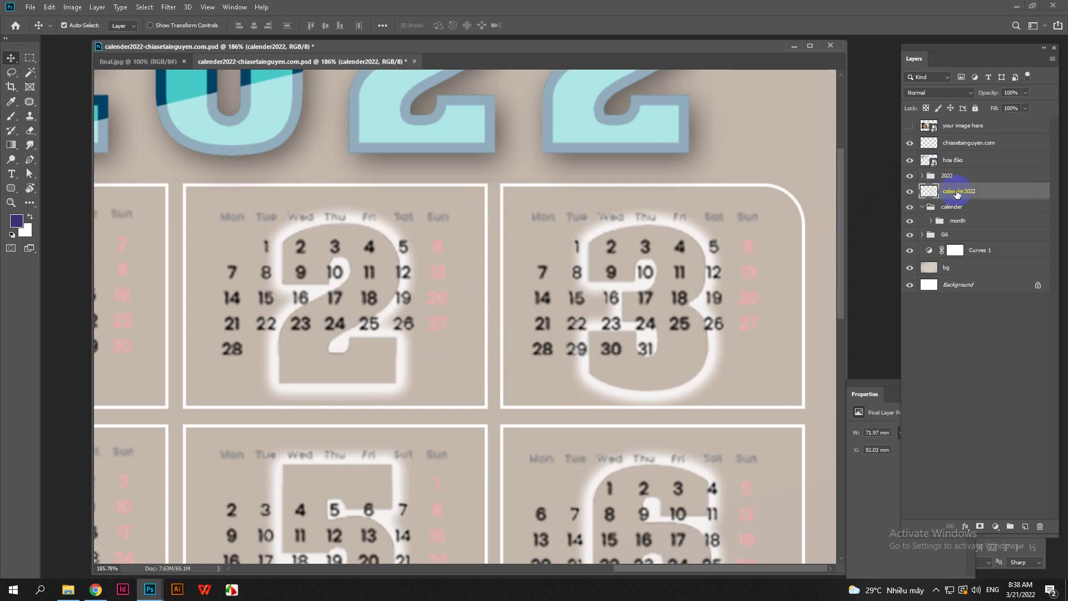
Step: Toggle the visibility of the calender group, the G6 group and the Curves 1 layer to check what each contains
{"action": "left_click", "coordinate": [908, 210]}
{"action": "left_click", "coordinate": [906, 211]}
{"action": "left_click", "coordinate": [911, 230]}
{"action": "left_click", "coordinate": [912, 235]}
{"action": "left_click", "coordinate": [910, 234]}
{"action": "left_click", "coordinate": [911, 234]}
{"action": "left_click", "coordinate": [911, 251]}
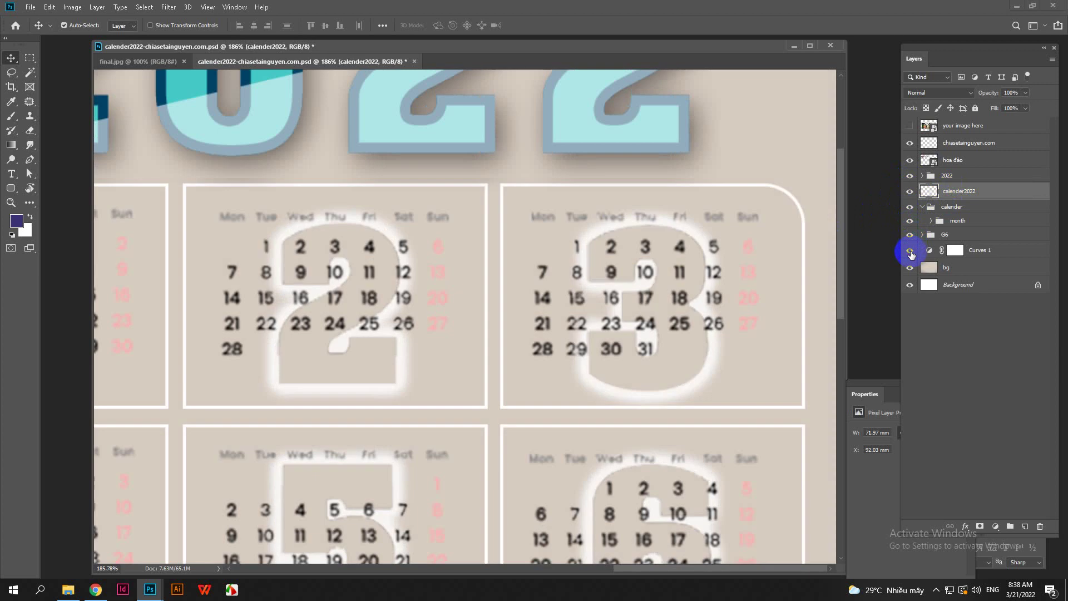
{"action": "left_click", "coordinate": [911, 251]}
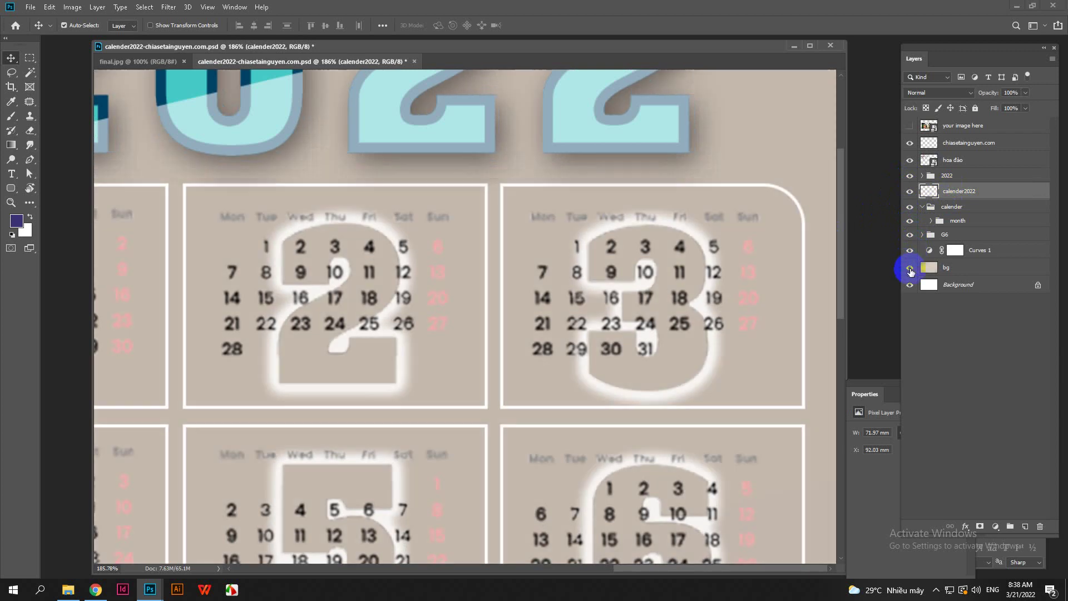
Step: Toggle the calender2022 layer off and on again and examine the date grids of months 2 and 3
{"action": "left_click", "coordinate": [910, 192]}
{"action": "left_click", "coordinate": [911, 191]}
{"action": "scroll", "coordinate": [673, 306], "scroll_direction": "down", "scroll_amount": 3}
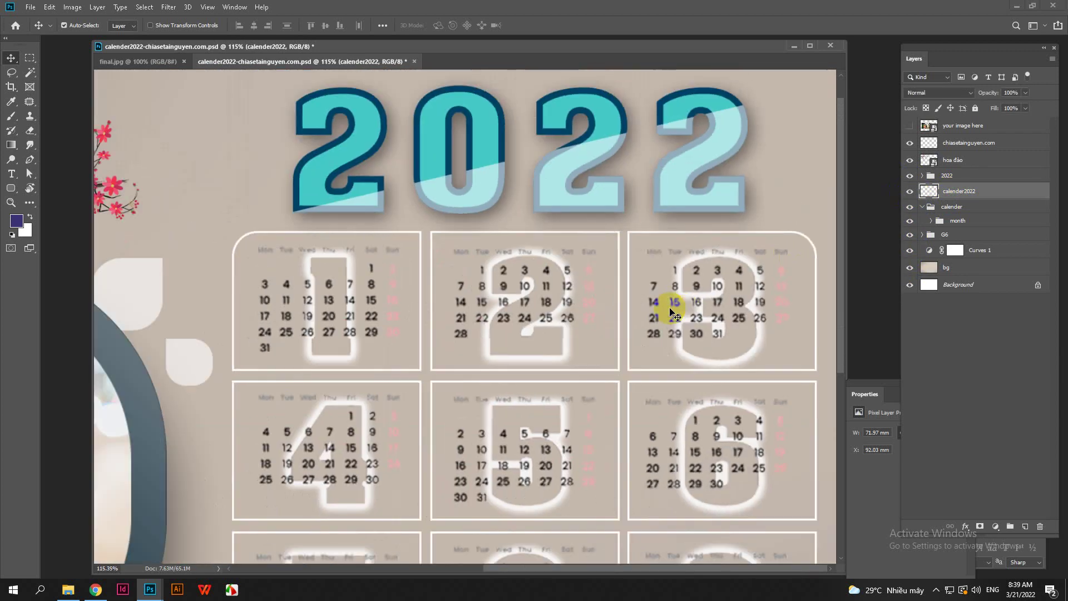
{"action": "left_click", "coordinate": [880, 231]}
{"action": "left_click", "coordinate": [911, 193]}
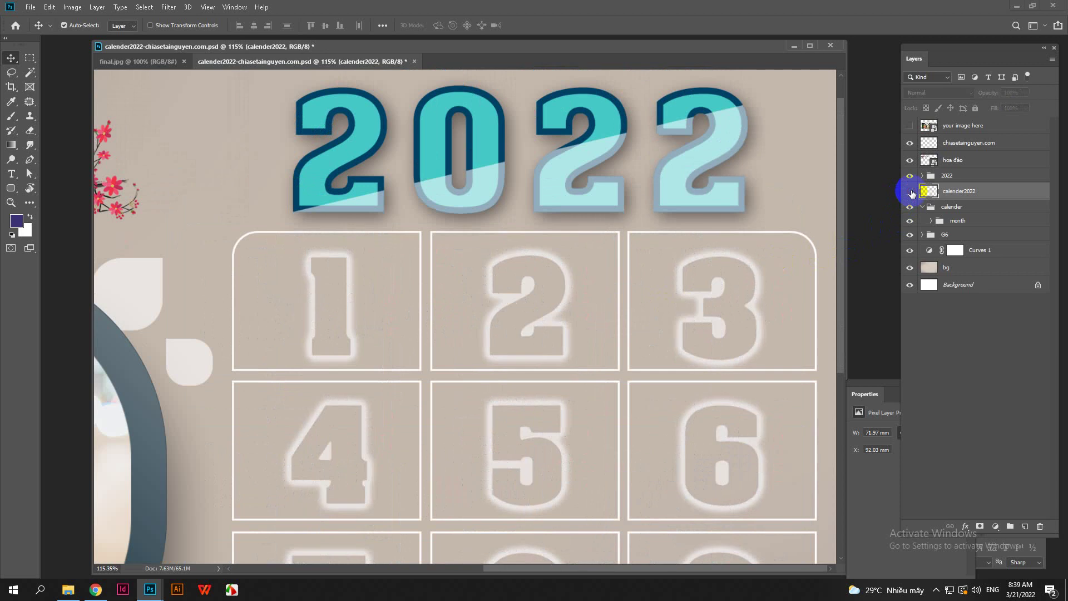
{"action": "left_click", "coordinate": [911, 193]}
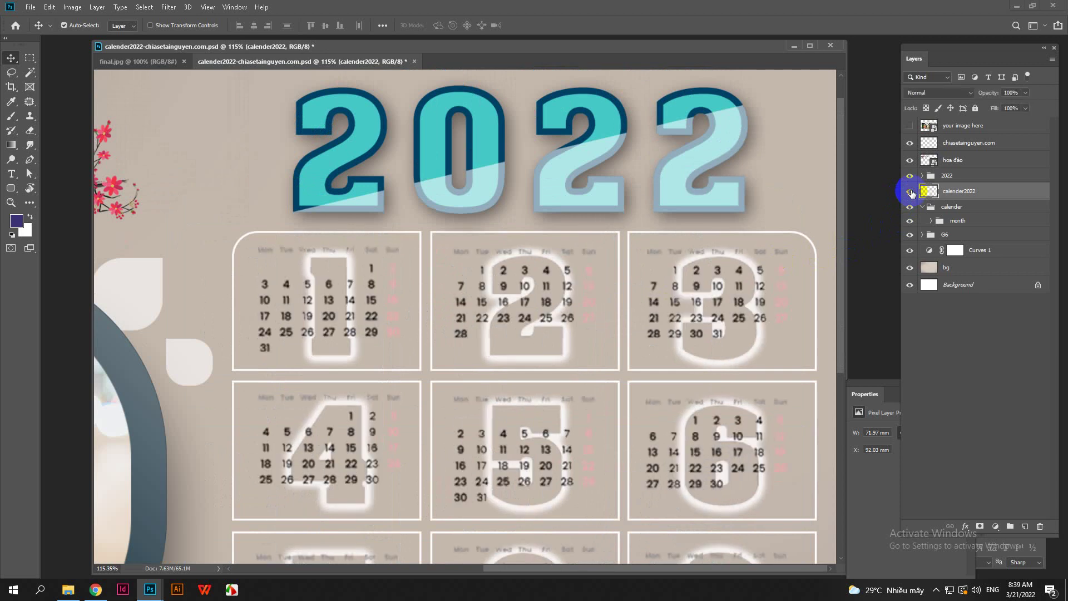
{"action": "scroll", "coordinate": [739, 286], "scroll_direction": "up", "scroll_amount": 3}
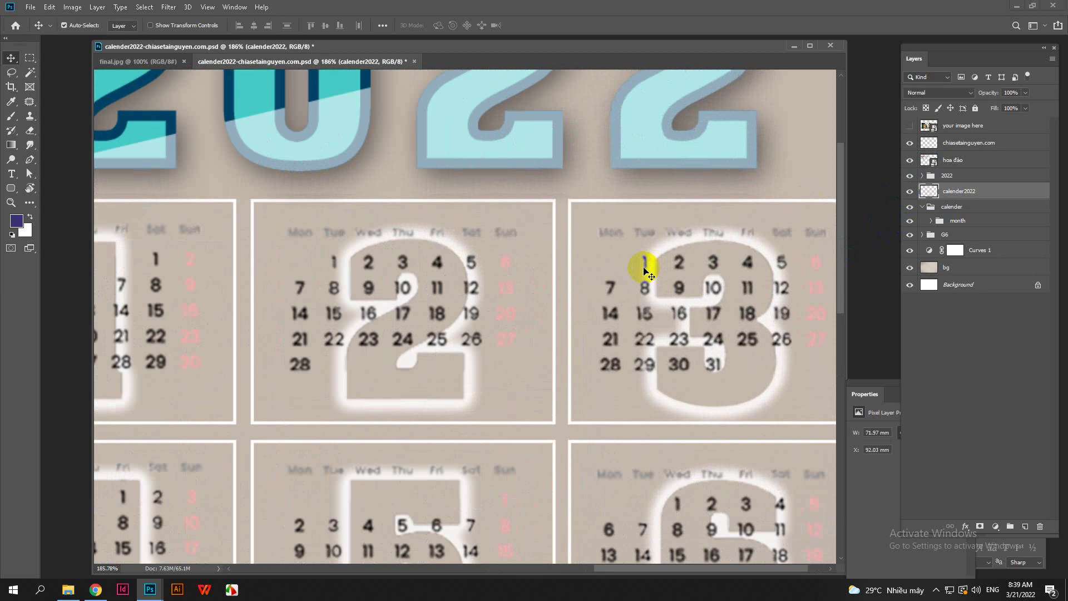
{"action": "scroll", "coordinate": [648, 389], "scroll_direction": "right", "scroll_amount": 3}
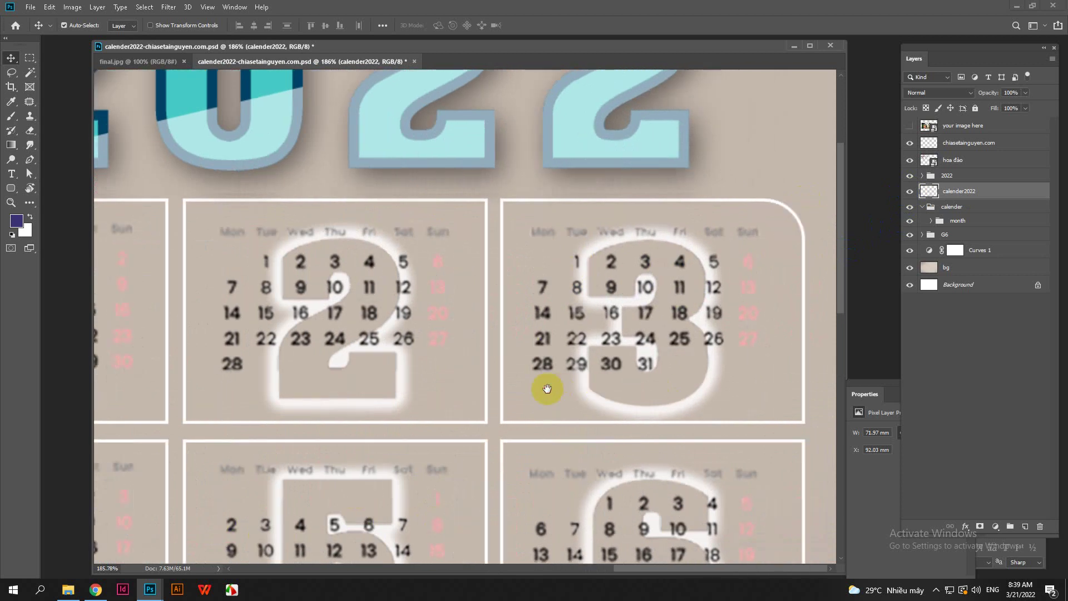
Step: Detach the calender2022 document from the tab group as a floating window and move it aside
{"action": "mouse_move", "coordinate": [161, 594]}
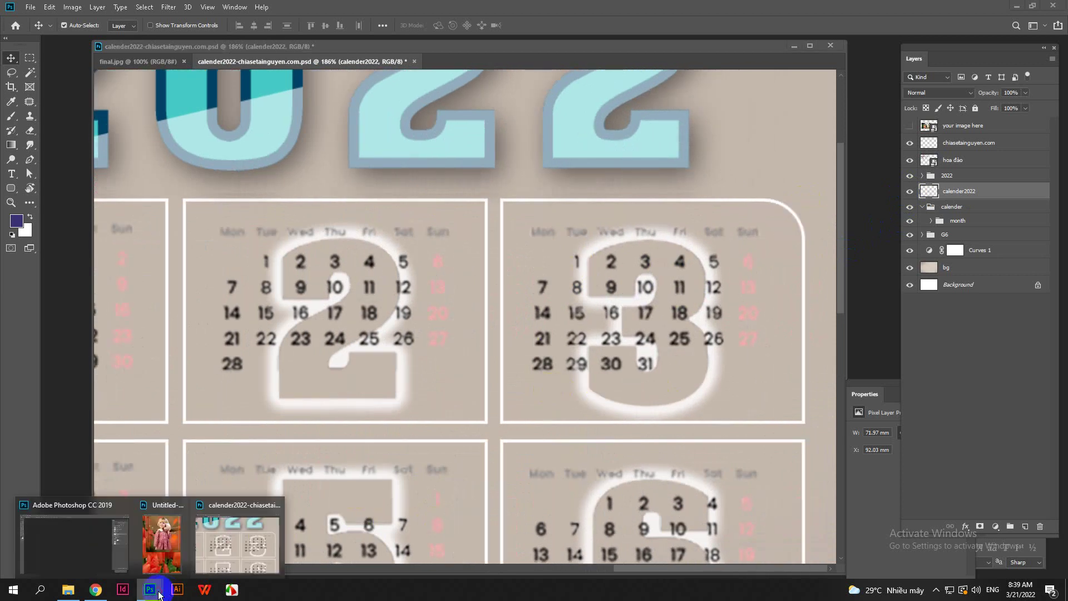
{"action": "left_click", "coordinate": [96, 546]}
{"action": "mouse_move", "coordinate": [157, 594]}
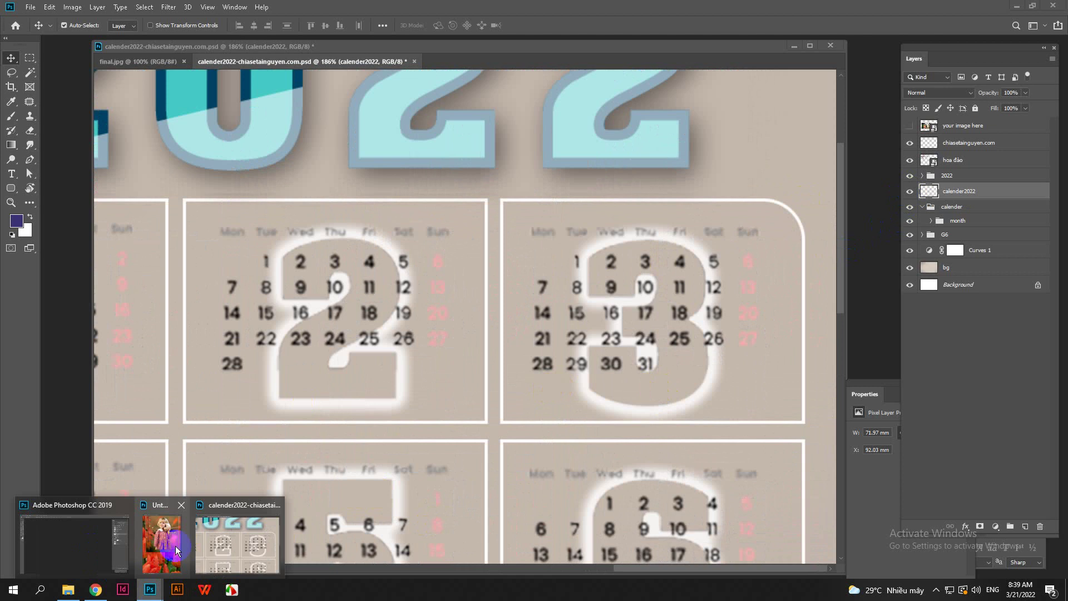
{"action": "left_click", "coordinate": [178, 562]}
{"action": "left_click_drag", "start_coordinate": [644, 434], "coordinate": [589, 459]}
{"action": "left_click", "coordinate": [315, 353]}
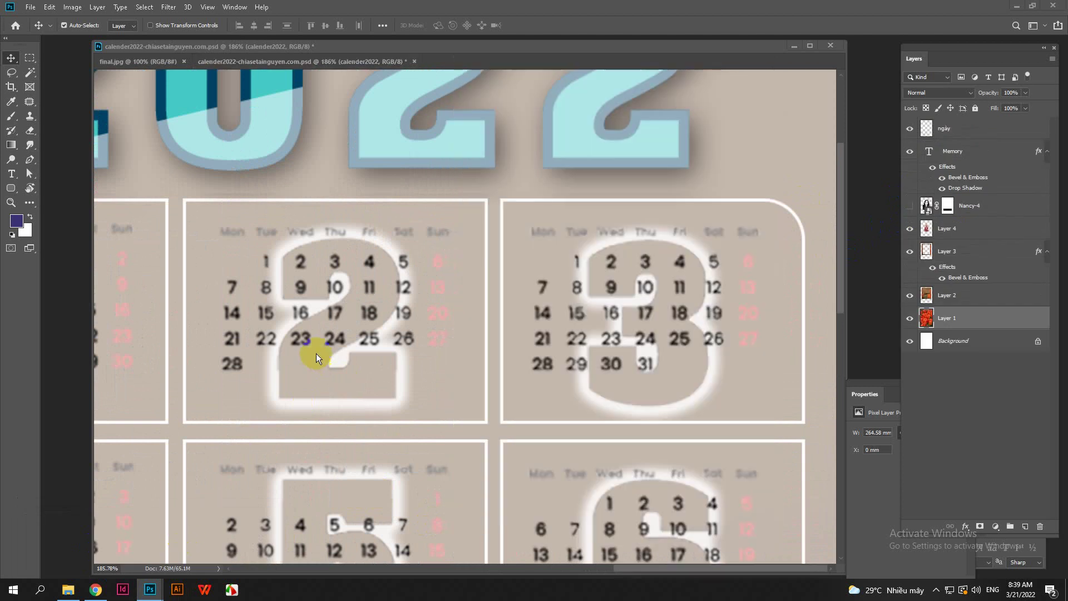
{"action": "left_click_drag", "start_coordinate": [392, 60], "coordinate": [326, 190]}
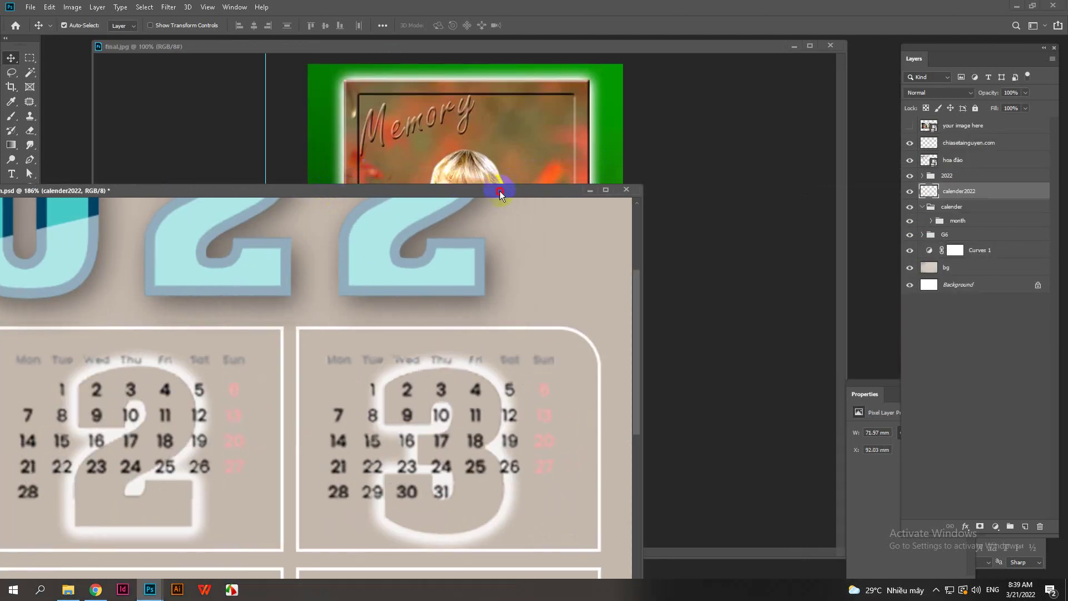
{"action": "left_click_drag", "start_coordinate": [500, 193], "coordinate": [261, 98]}
{"action": "left_click", "coordinate": [253, 110]}
Step: Narrow the final.jpg window and move it out of the way of the other two documents
{"action": "left_click", "coordinate": [357, 61]}
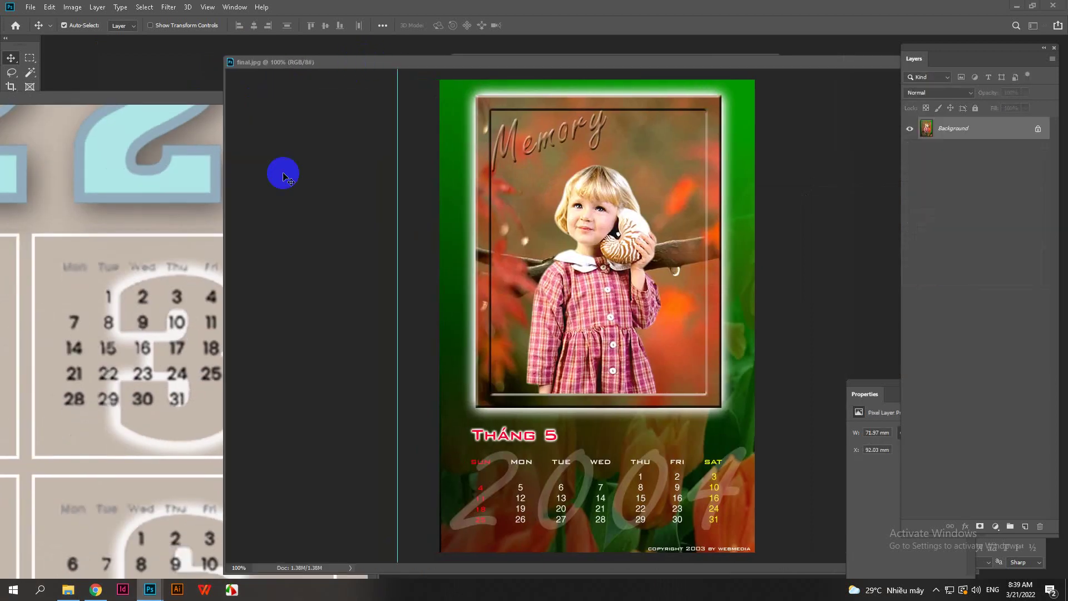
{"action": "left_click_drag", "start_coordinate": [227, 250], "coordinate": [550, 261]}
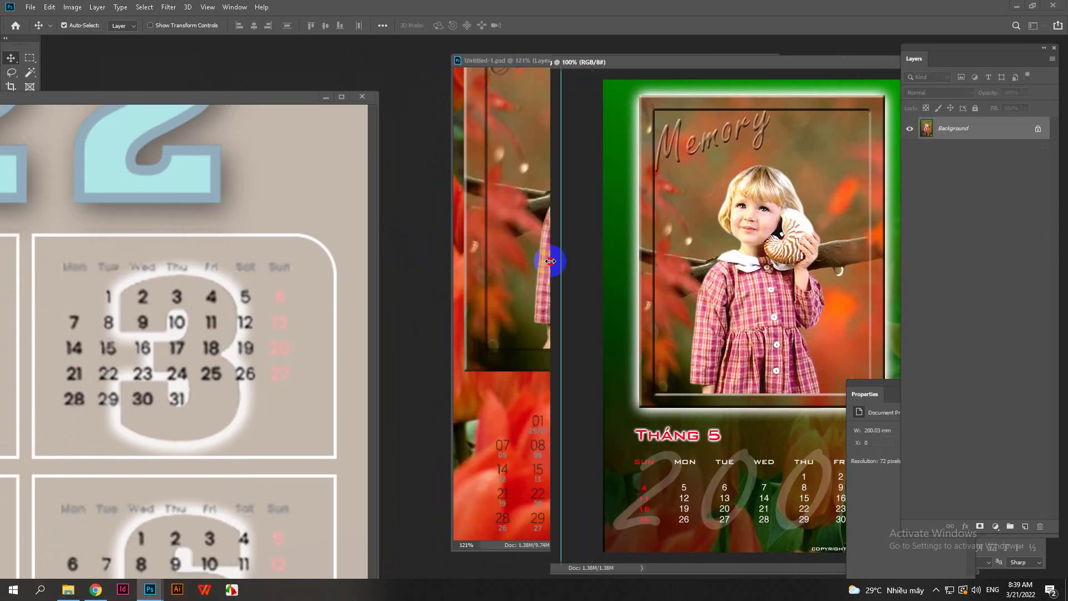
{"action": "left_click_drag", "start_coordinate": [673, 63], "coordinate": [509, 45]}
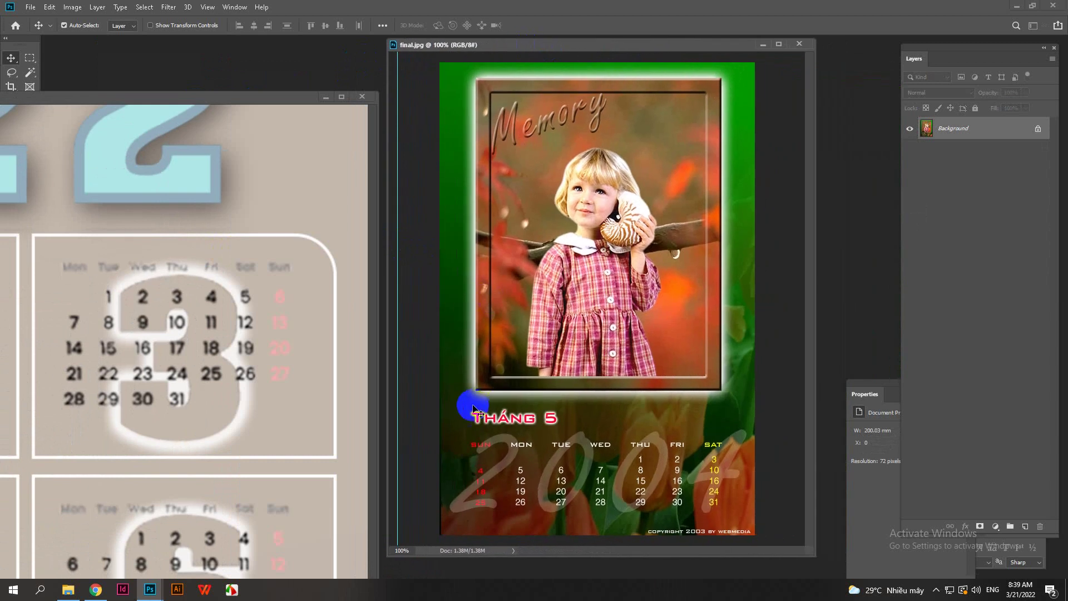
{"action": "left_click_drag", "start_coordinate": [623, 47], "coordinate": [426, 561]}
Step: Arrange the calender2022 and Untitled-1.psd windows side by side, with the month 3 grid in view and Untitled-1.psd active
{"action": "left_click_drag", "start_coordinate": [578, 61], "coordinate": [515, 68]}
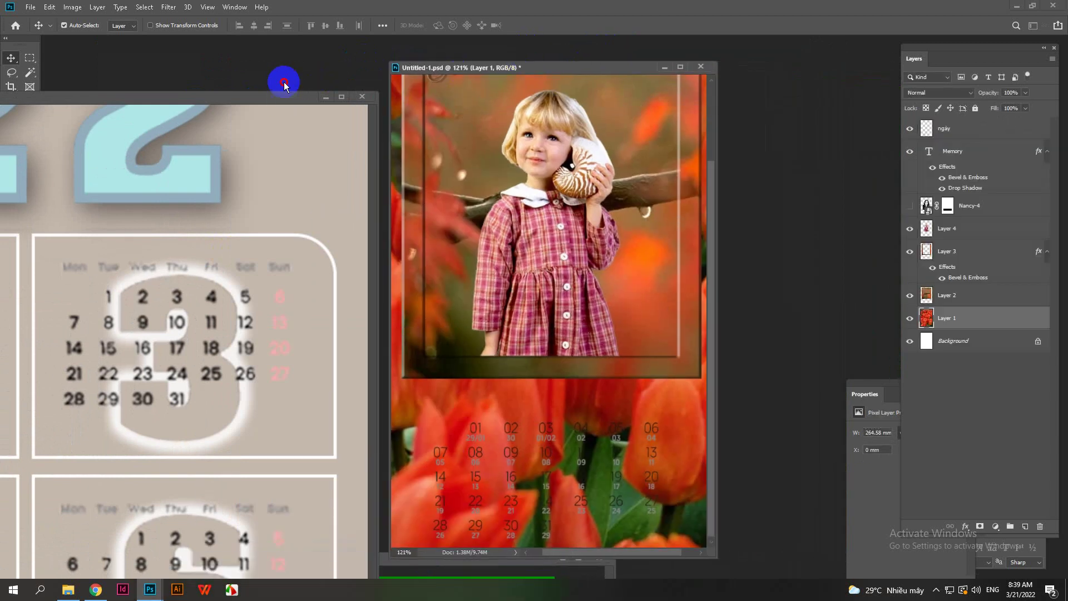
{"action": "left_click_drag", "start_coordinate": [281, 92], "coordinate": [286, 36]}
{"action": "left_click_drag", "start_coordinate": [433, 73], "coordinate": [434, 57]}
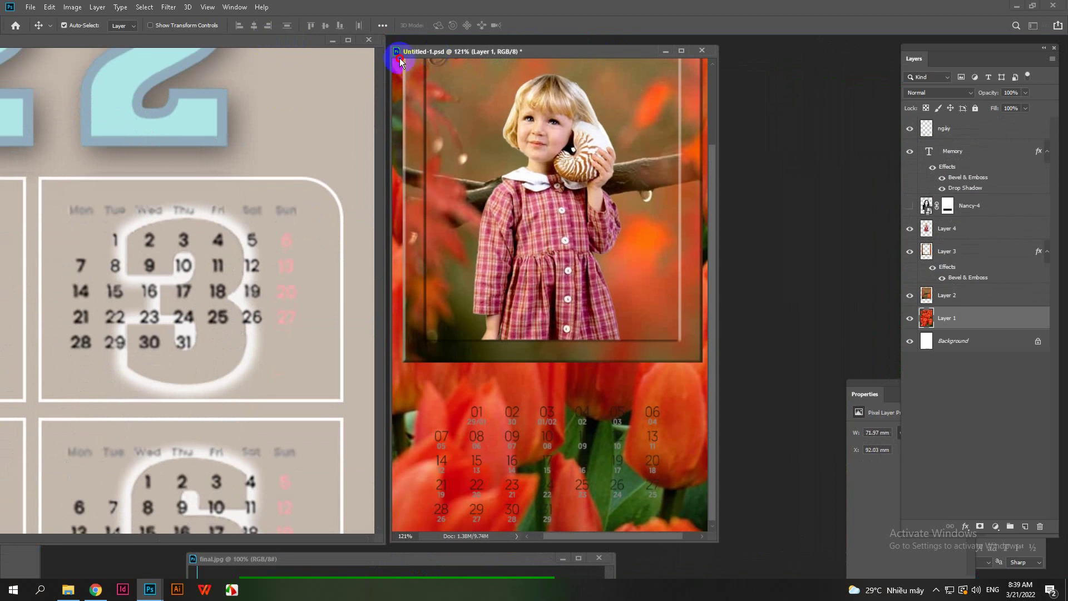
{"action": "left_click_drag", "start_coordinate": [259, 41], "coordinate": [683, 51]}
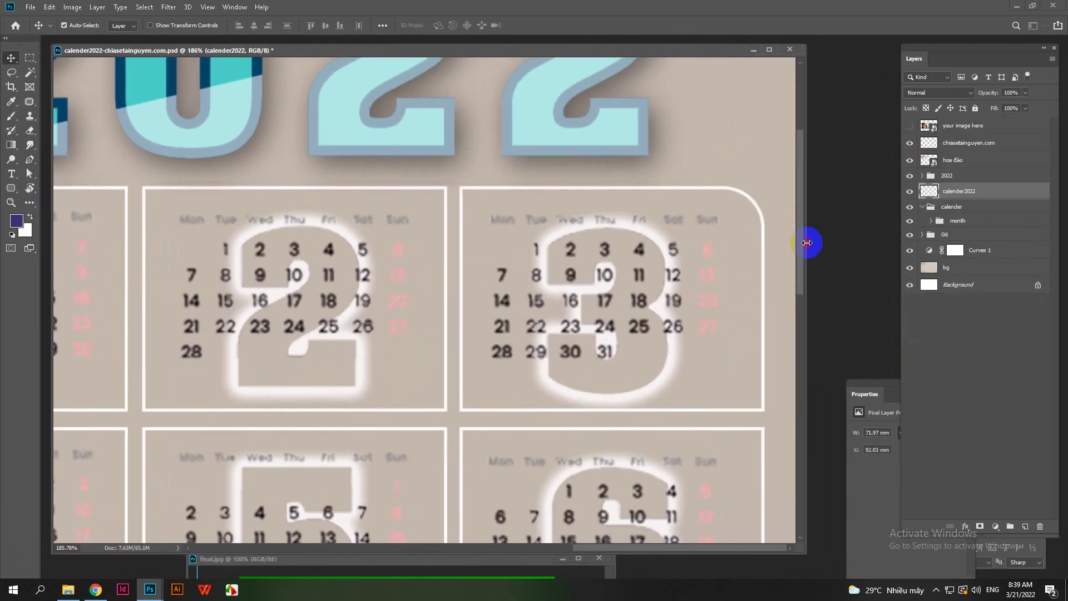
{"action": "left_click_drag", "start_coordinate": [807, 243], "coordinate": [385, 245]}
{"action": "left_click", "coordinate": [287, 271]}
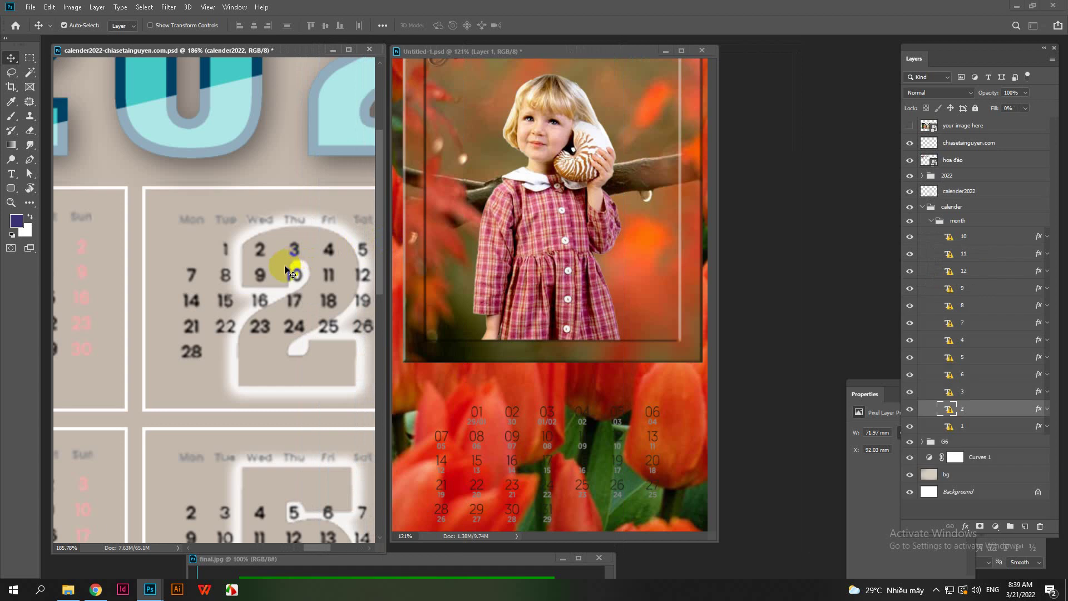
{"action": "left_click_drag", "start_coordinate": [292, 289], "coordinate": [198, 296]}
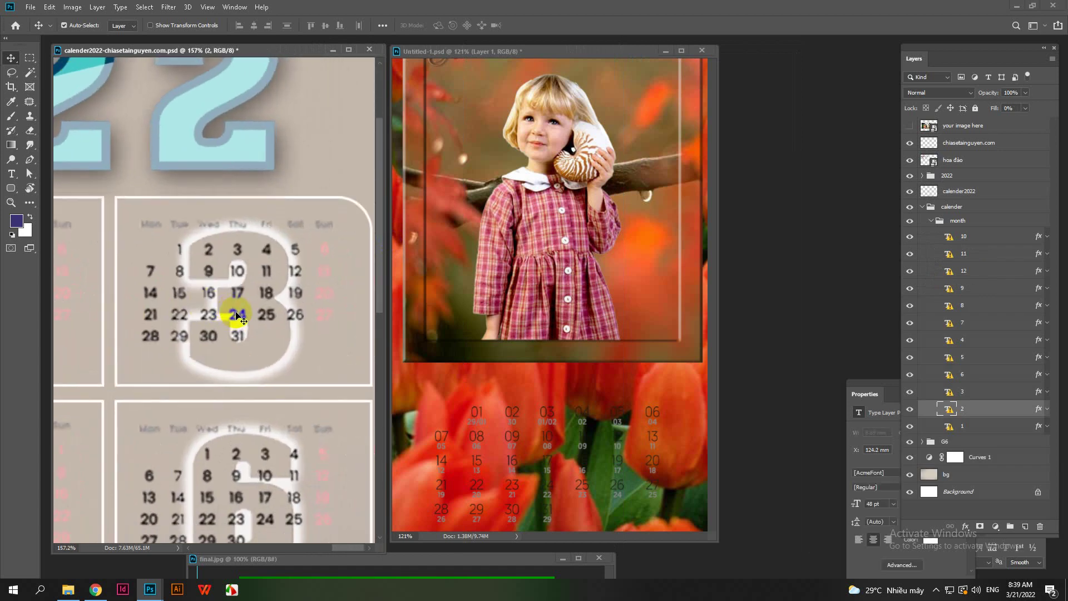
{"action": "left_click", "coordinate": [586, 370]}
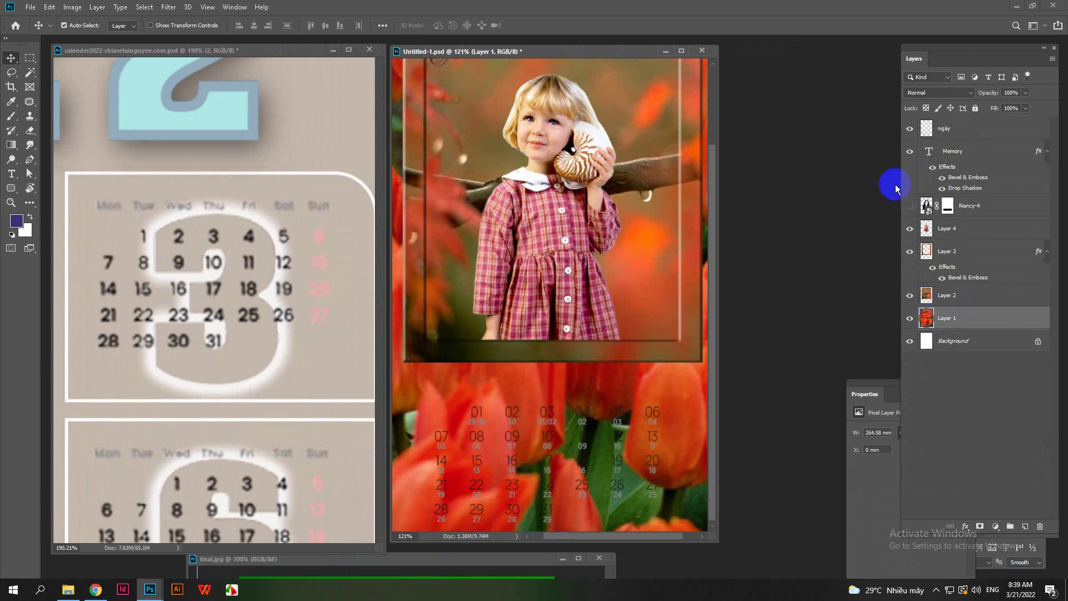
Step: View calender2022-chiasetainguyen.jpg from File Explorer, close it, go back to folder 05 and return to Photoshop
{"action": "left_click", "coordinate": [68, 589]}
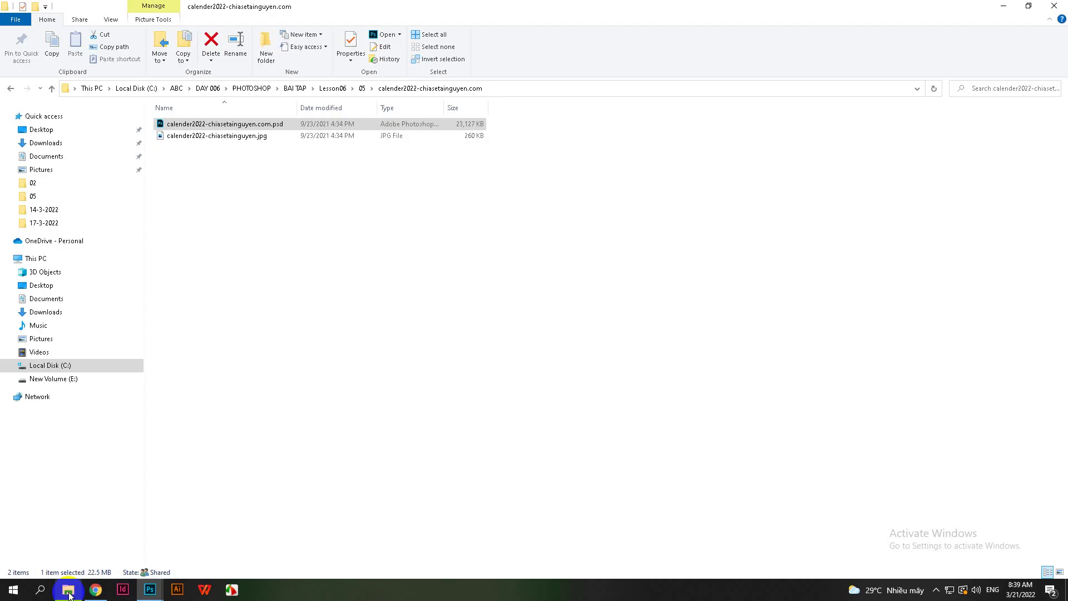
{"action": "left_click", "coordinate": [193, 137]}
{"action": "double_click", "coordinate": [193, 137]}
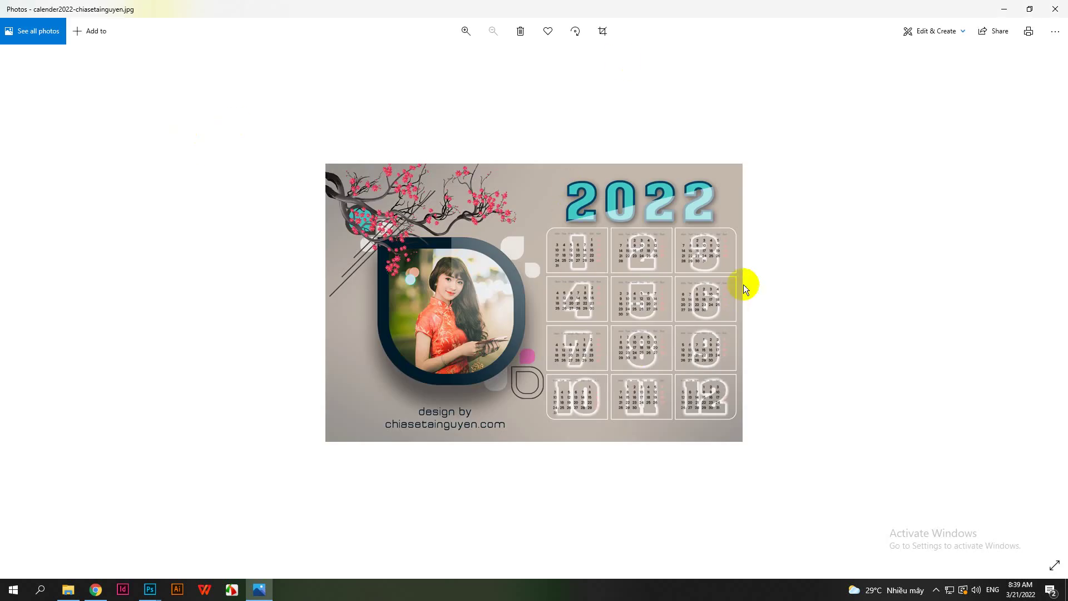
{"action": "left_click", "coordinate": [1056, 9]}
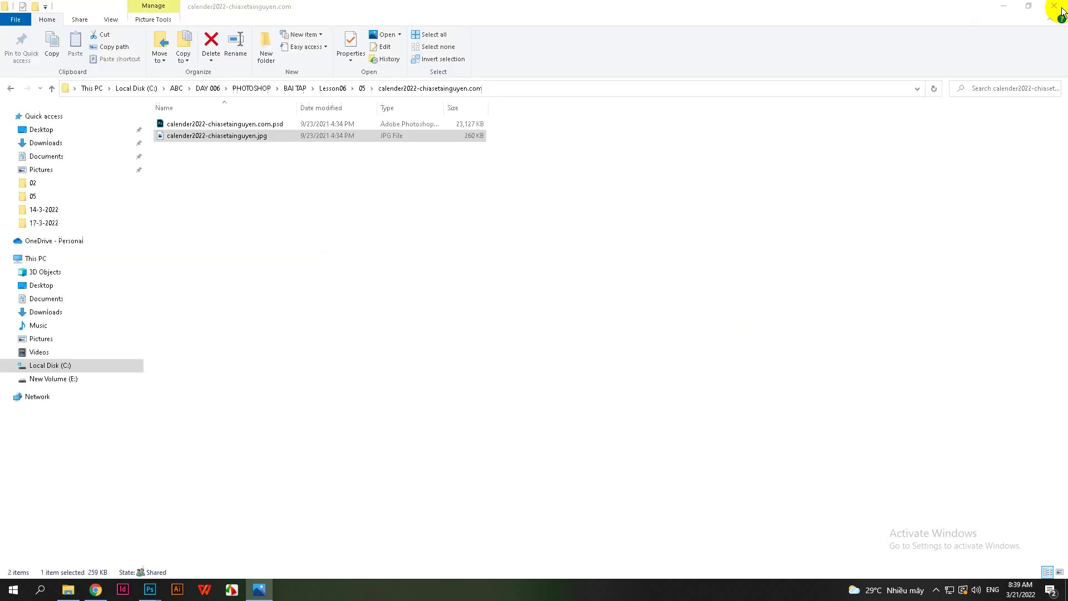
{"action": "left_click", "coordinate": [8, 89]}
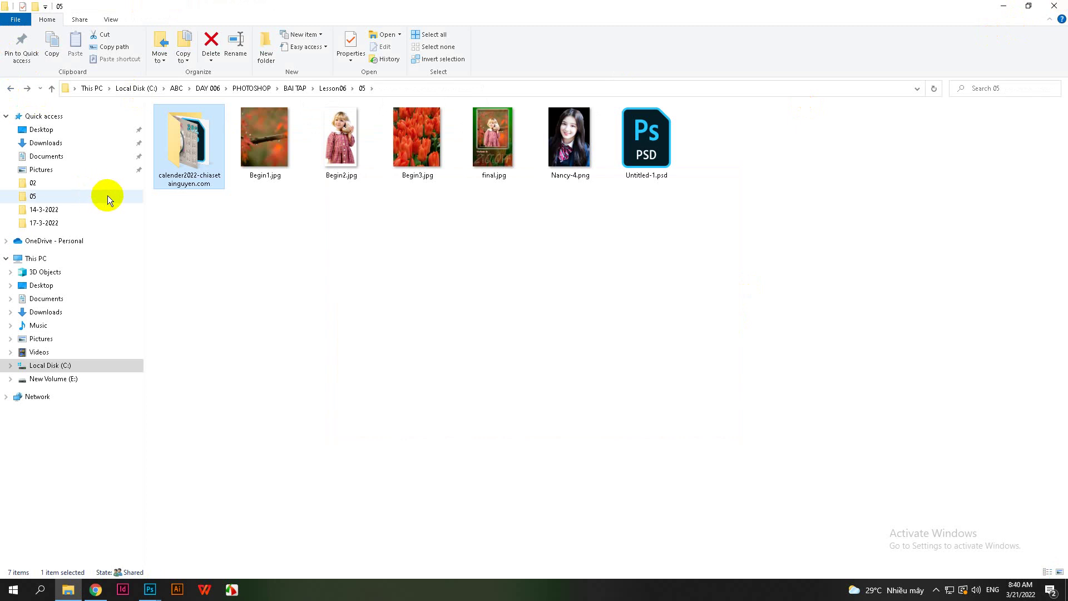
{"action": "left_click", "coordinate": [1003, 5]}
Step: Delete the ngày layer containing the date grid over the tulips in Untitled-1.psd
{"action": "mouse_move", "coordinate": [548, 428]}
{"action": "left_mouse_down"}
{"action": "mouse_move", "coordinate": [538, 477]}
{"action": "mouse_move", "coordinate": [543, 427]}
{"action": "left_mouse_up"}
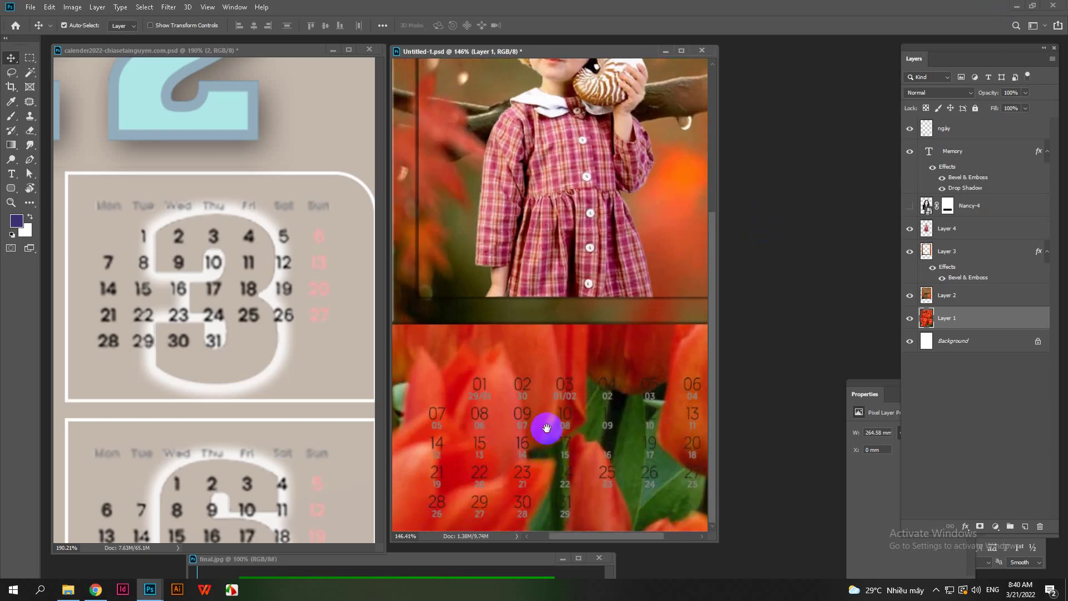
{"action": "left_click", "coordinate": [910, 200]}
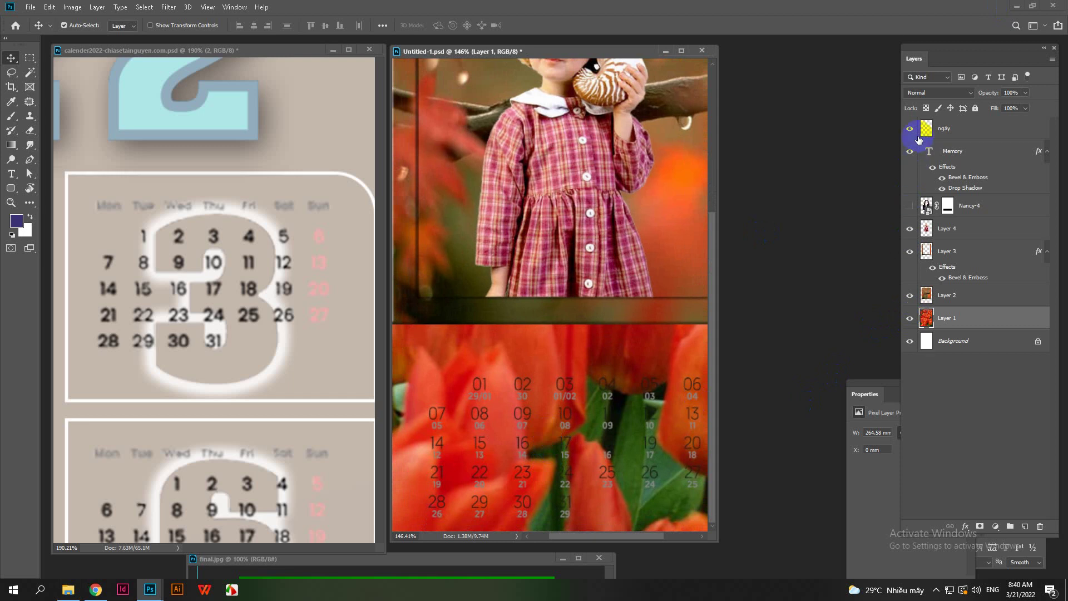
{"action": "left_click", "coordinate": [911, 130]}
{"action": "left_click_drag", "start_coordinate": [946, 129], "coordinate": [1040, 526]}
{"action": "scroll", "coordinate": [509, 415], "scroll_direction": "down", "scroll_amount": 6}
{"action": "scroll", "coordinate": [510, 421], "scroll_direction": "up", "scroll_amount": 2}
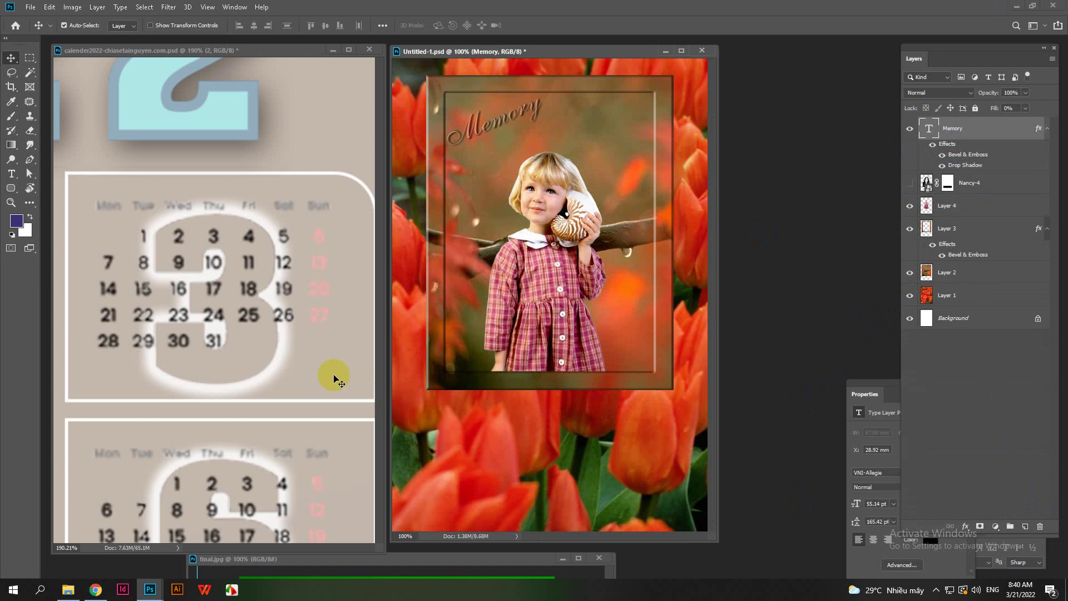
{"action": "scroll", "coordinate": [517, 458], "scroll_direction": "down", "scroll_amount": 1}
{"action": "scroll", "coordinate": [486, 456], "scroll_direction": "up", "scroll_amount": 1}
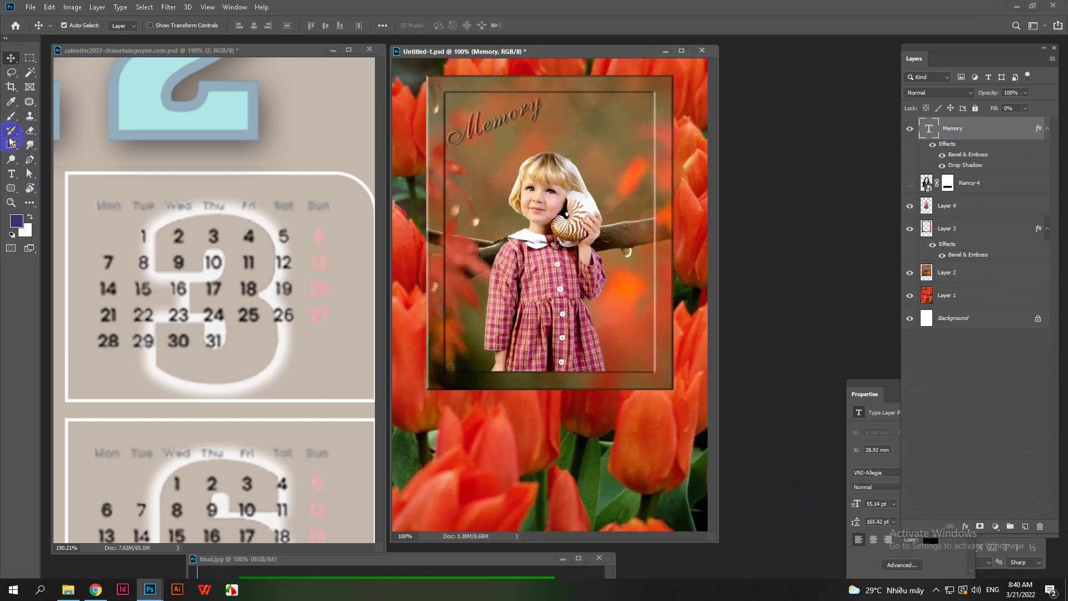
Step: Arrange the final.jpg and Untitled-1.psd windows side by side, with Untitled-1.psd active for adding text
{"action": "left_click", "coordinate": [14, 173]}
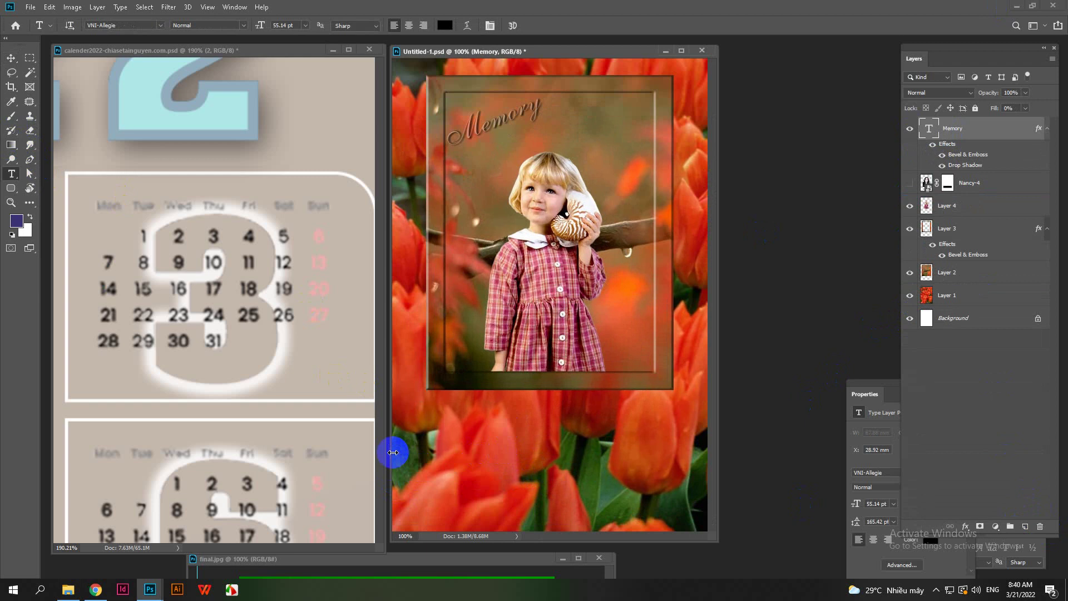
{"action": "left_click_drag", "start_coordinate": [302, 566], "coordinate": [245, 89]}
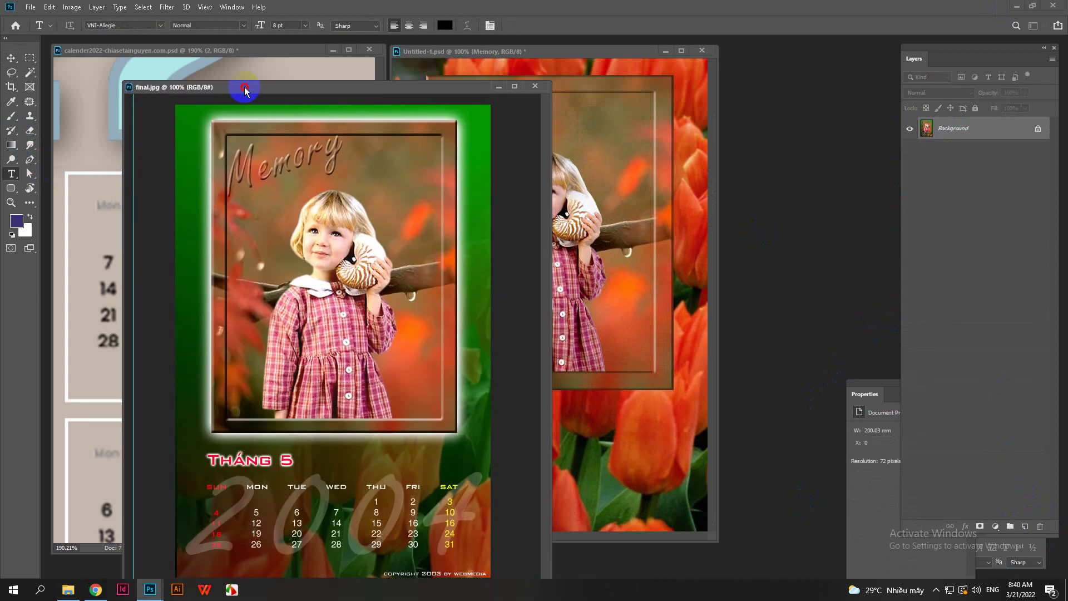
{"action": "left_click_drag", "start_coordinate": [601, 51], "coordinate": [749, 54]}
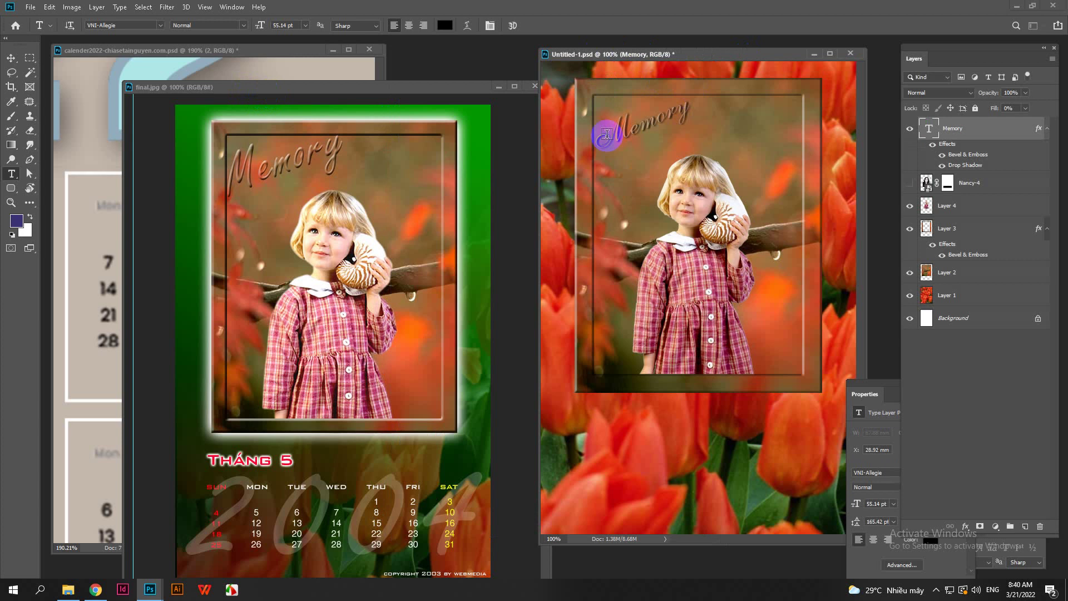
Step: Start a new text line on the tulips below the photo frame's lower-left corner and set its color to white
{"action": "left_click", "coordinate": [579, 421]}
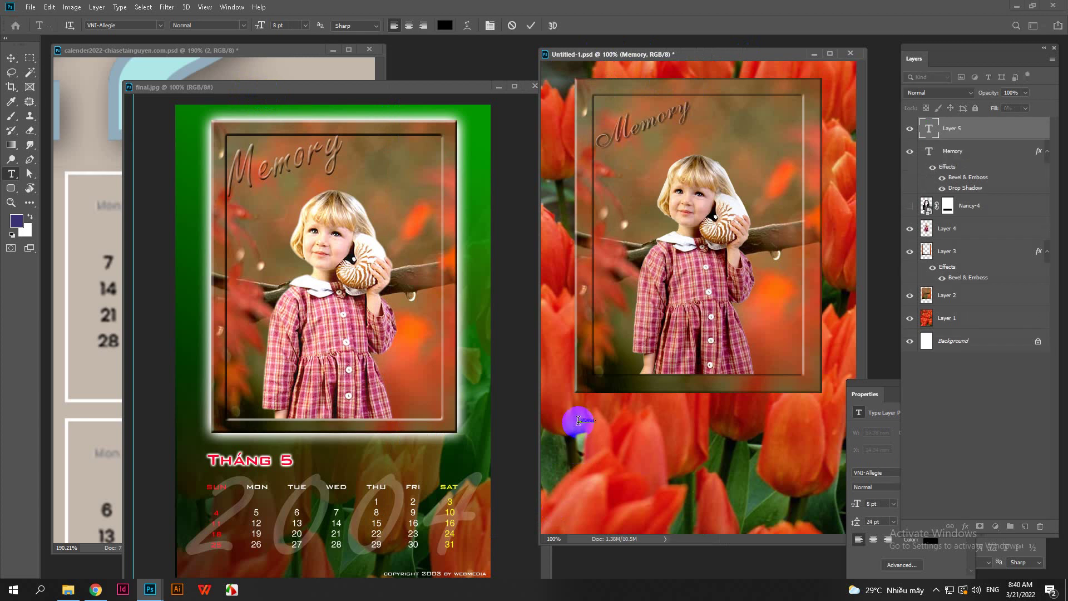
{"action": "left_click", "coordinate": [444, 25]}
{"action": "left_click_drag", "start_coordinate": [638, 136], "coordinate": [649, 108]}
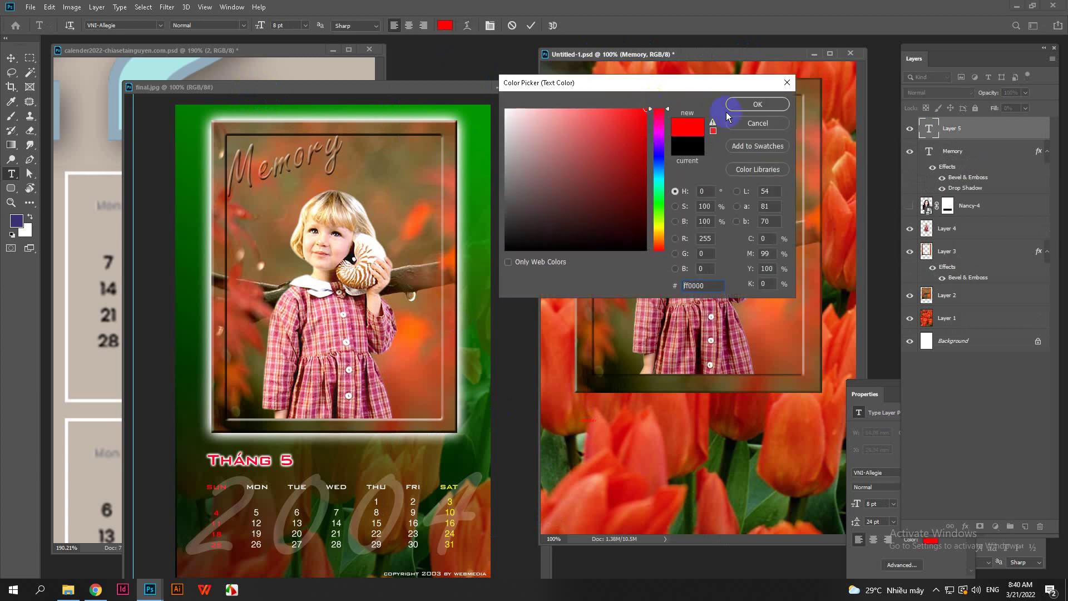
{"action": "left_click", "coordinate": [765, 105]}
{"action": "left_click", "coordinate": [445, 25]}
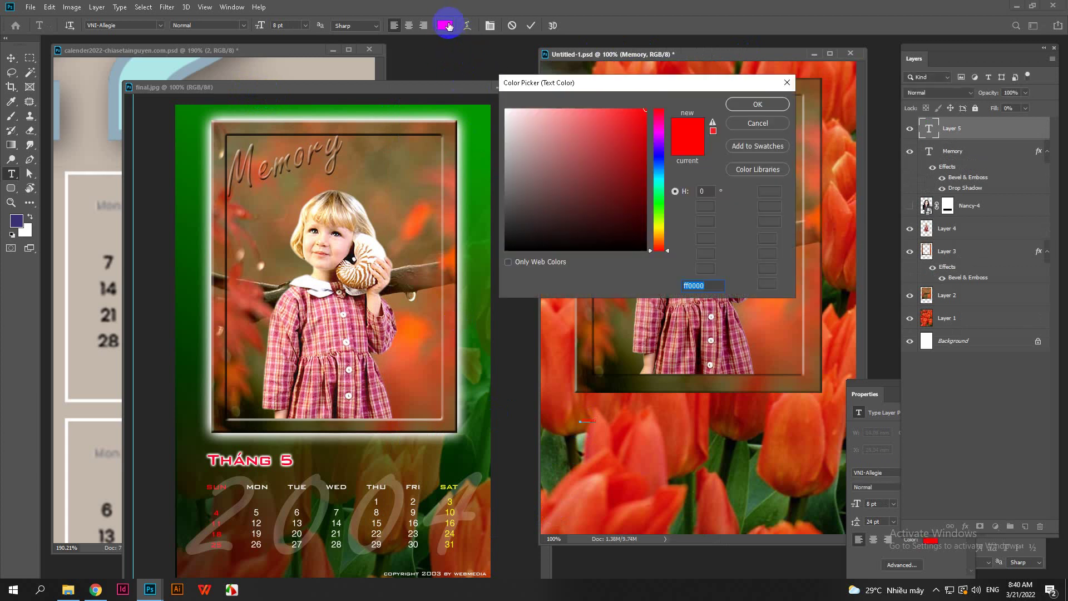
{"action": "left_click", "coordinate": [510, 145]}
{"action": "left_click_drag", "start_coordinate": [510, 145], "coordinate": [492, 94]}
{"action": "left_click", "coordinate": [753, 104]}
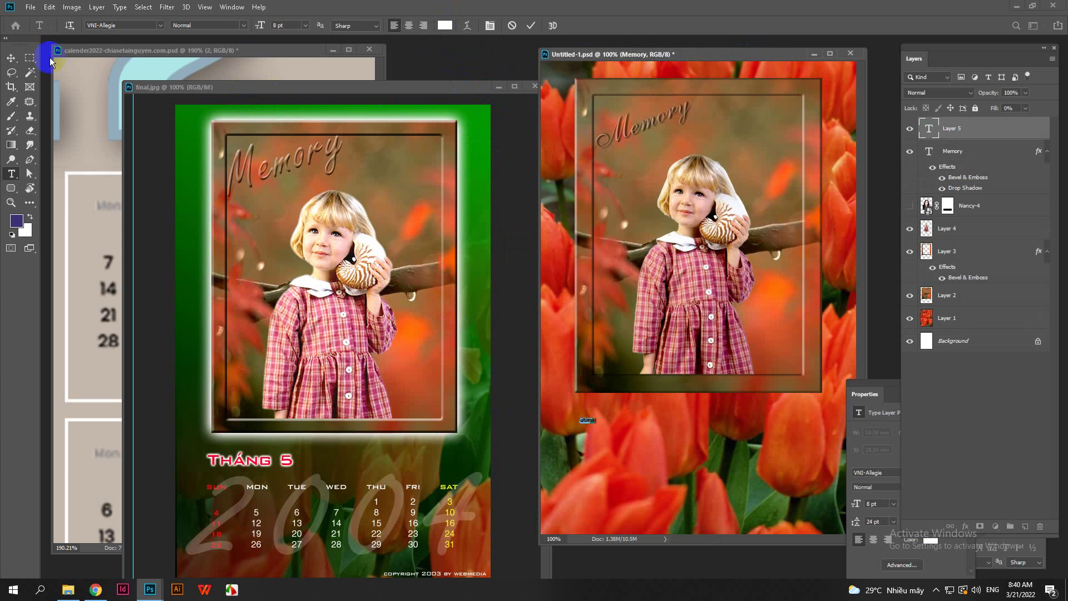
Step: Scale the new white text up to about 369% proportionally
{"action": "left_click", "coordinate": [19, 60]}
{"action": "key", "text": "ctrl+t"}
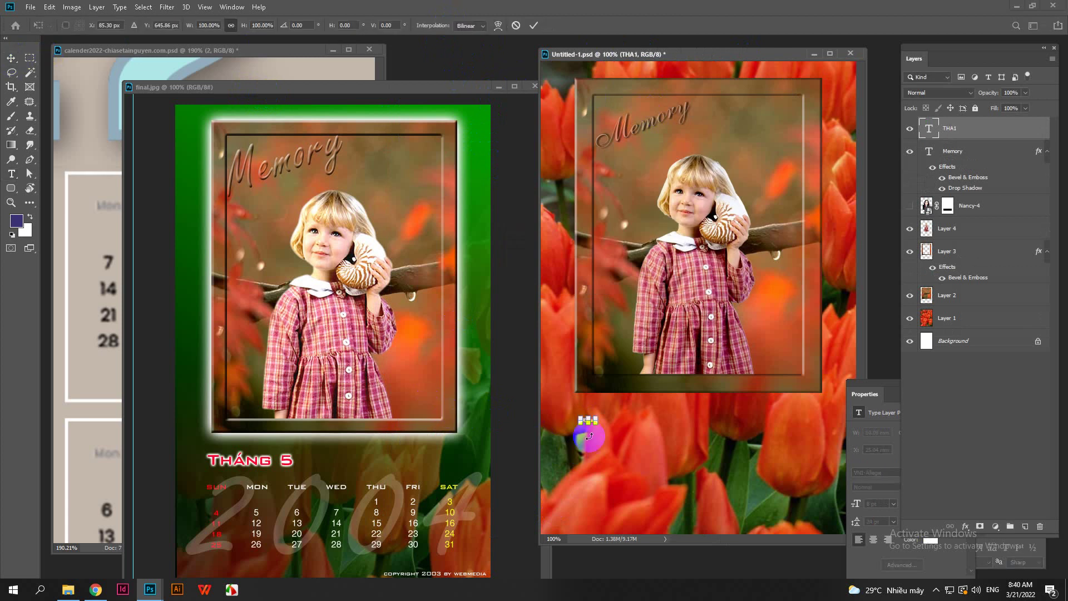
{"action": "left_click_drag", "start_coordinate": [598, 424], "coordinate": [640, 438]}
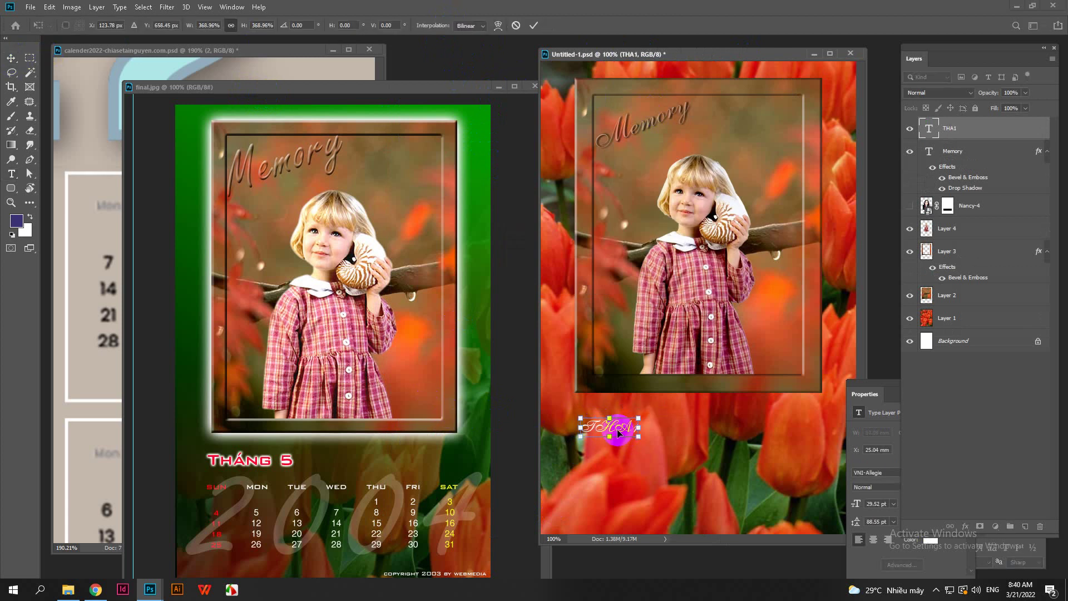
{"action": "scroll", "coordinate": [619, 432], "scroll_direction": "up", "scroll_amount": 1}
{"action": "key", "text": "Return"}
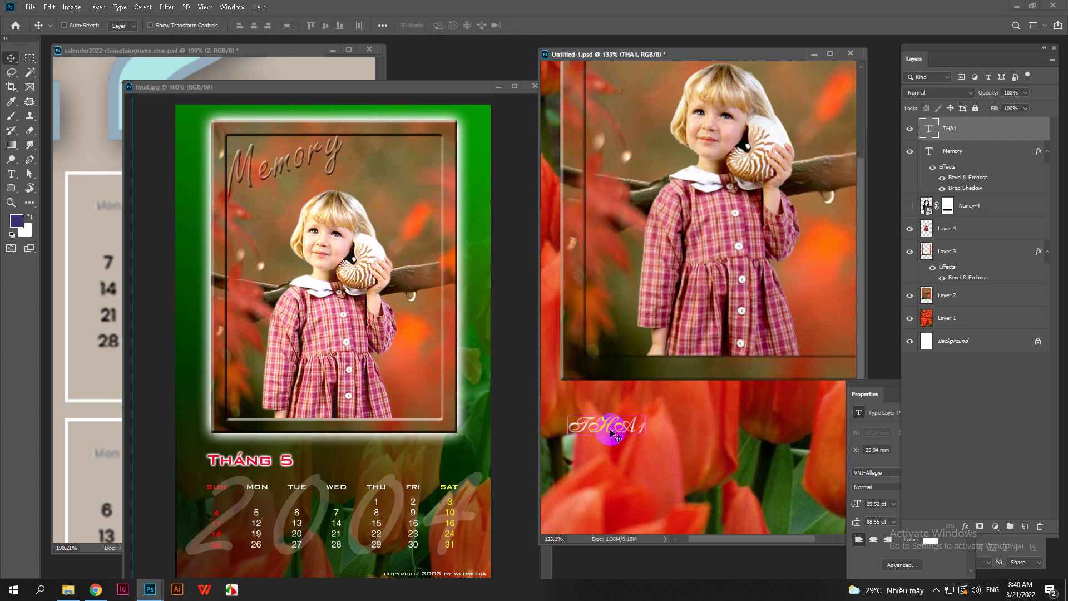
{"action": "key", "text": "ctrl"}
Step: Set the new text's font to VNI-Vari Bold and try to retype it as the month heading
{"action": "double_click", "coordinate": [601, 431]}
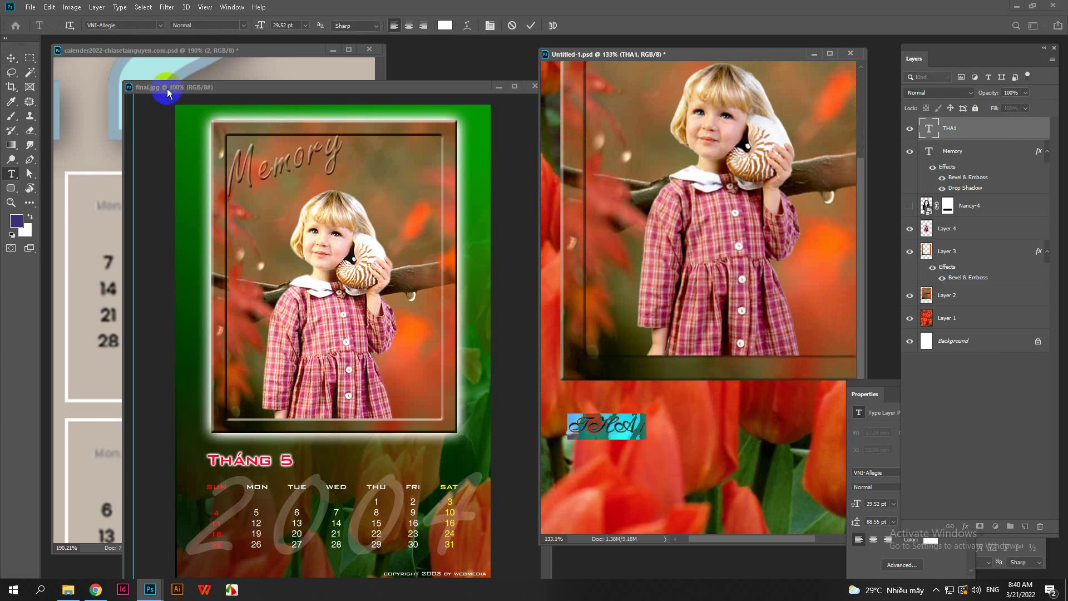
{"action": "left_click", "coordinate": [160, 26]}
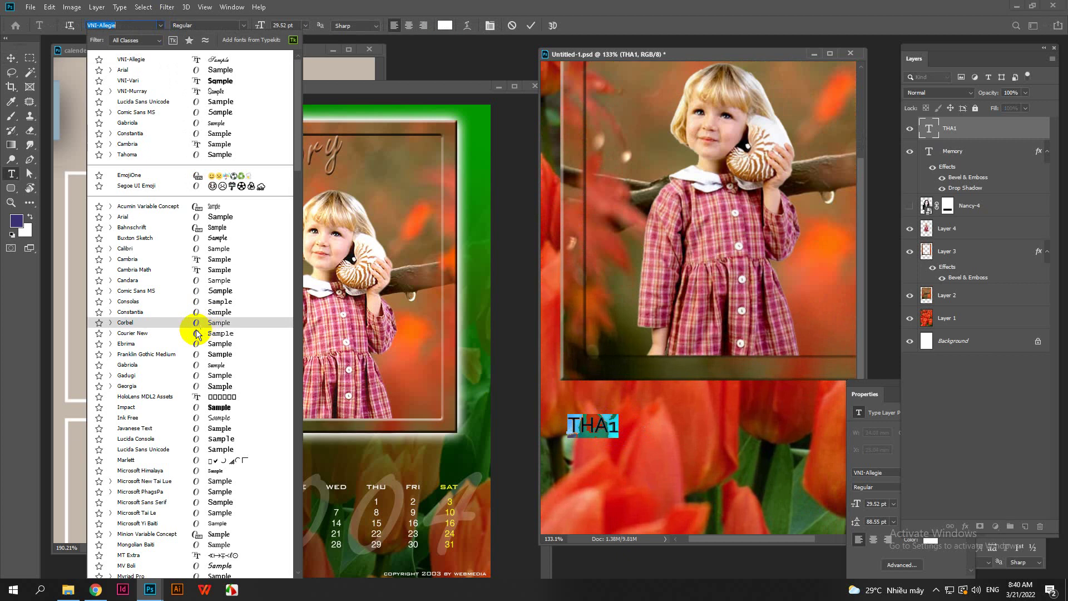
{"action": "left_click", "coordinate": [144, 81]}
{"action": "left_click", "coordinate": [615, 440]}
{"action": "left_click_drag", "start_coordinate": [563, 422], "coordinate": [629, 422]}
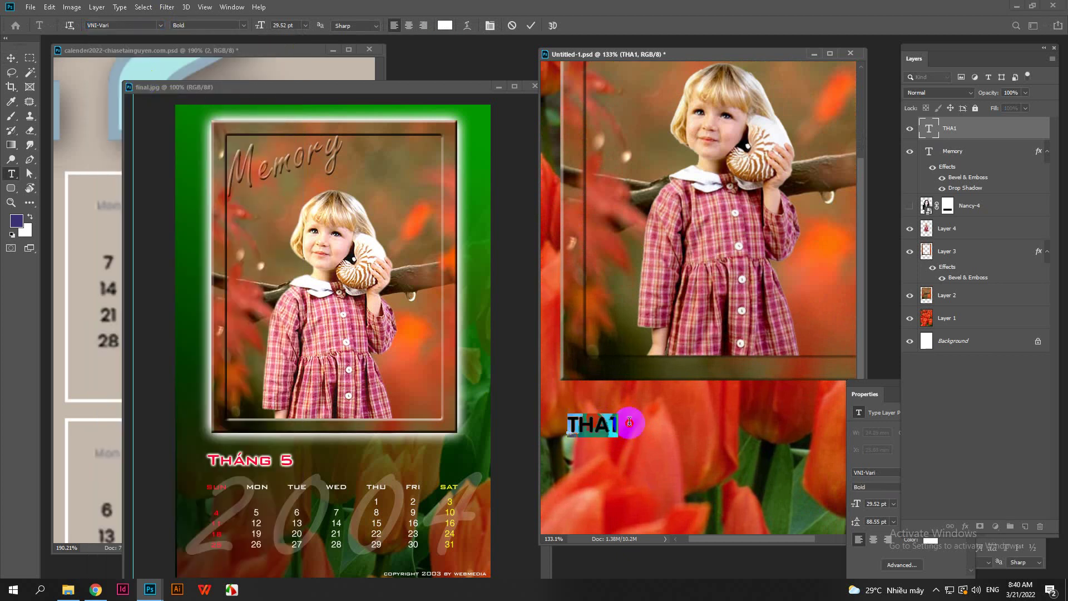
{"action": "double_click", "coordinate": [585, 426]}
{"action": "key", "text": "Right"}
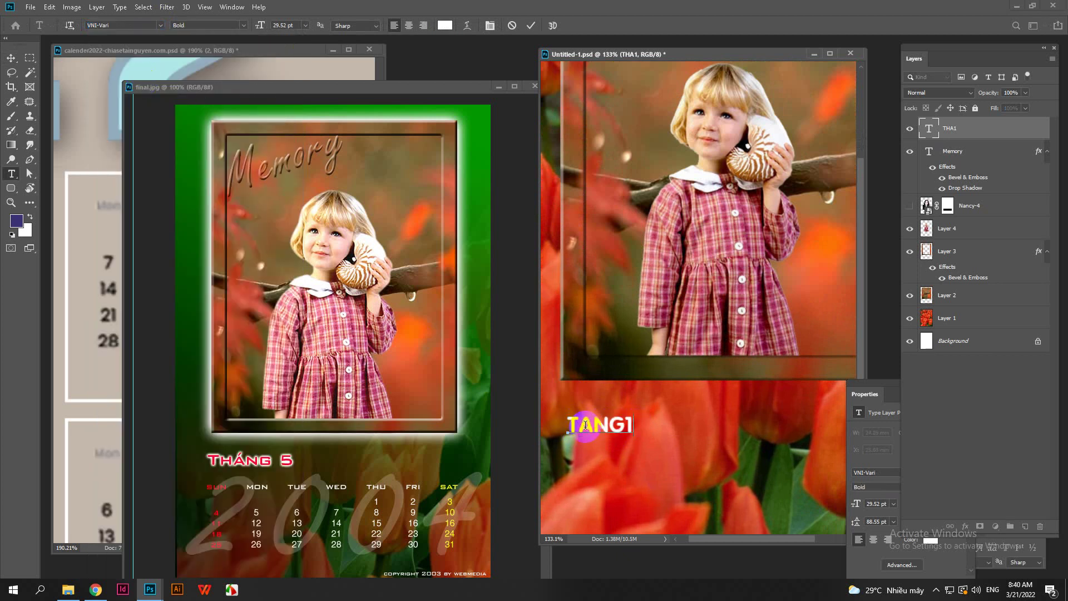
Step: Switch the UniKey typing method to VNI and return to the text in Photoshop
{"action": "left_click", "coordinate": [936, 589]}
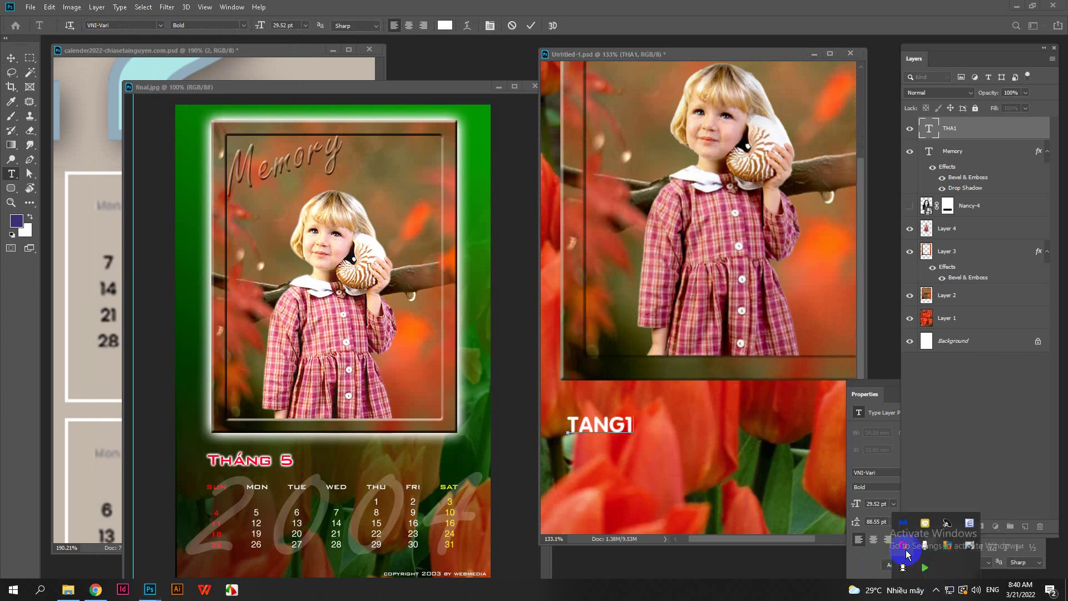
{"action": "double_click", "coordinate": [970, 527]}
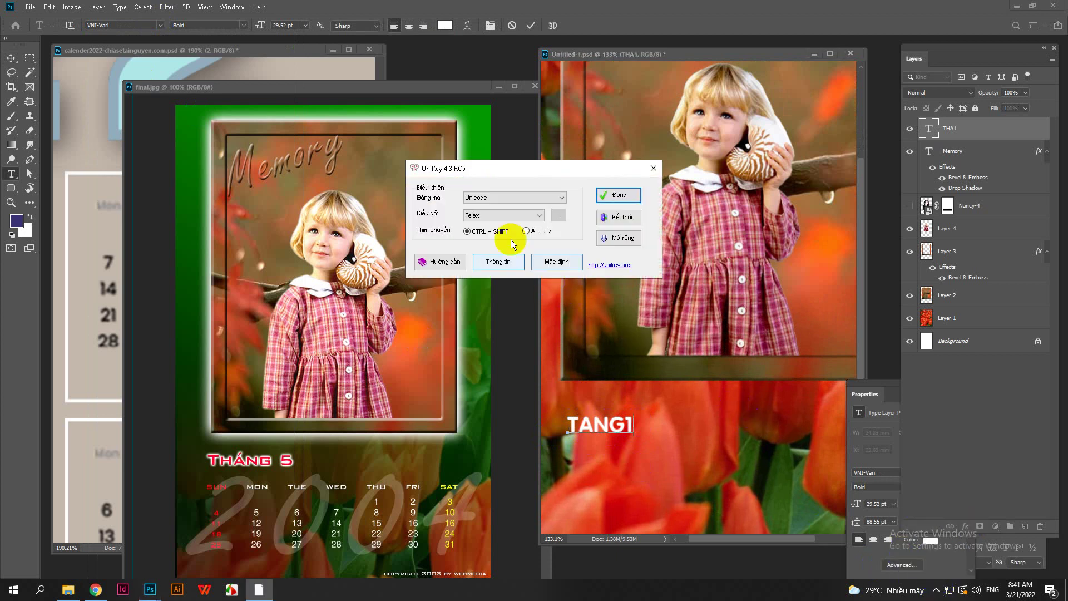
{"action": "left_click", "coordinate": [503, 215]}
{"action": "left_click", "coordinate": [473, 226]}
{"action": "left_click", "coordinate": [609, 205]}
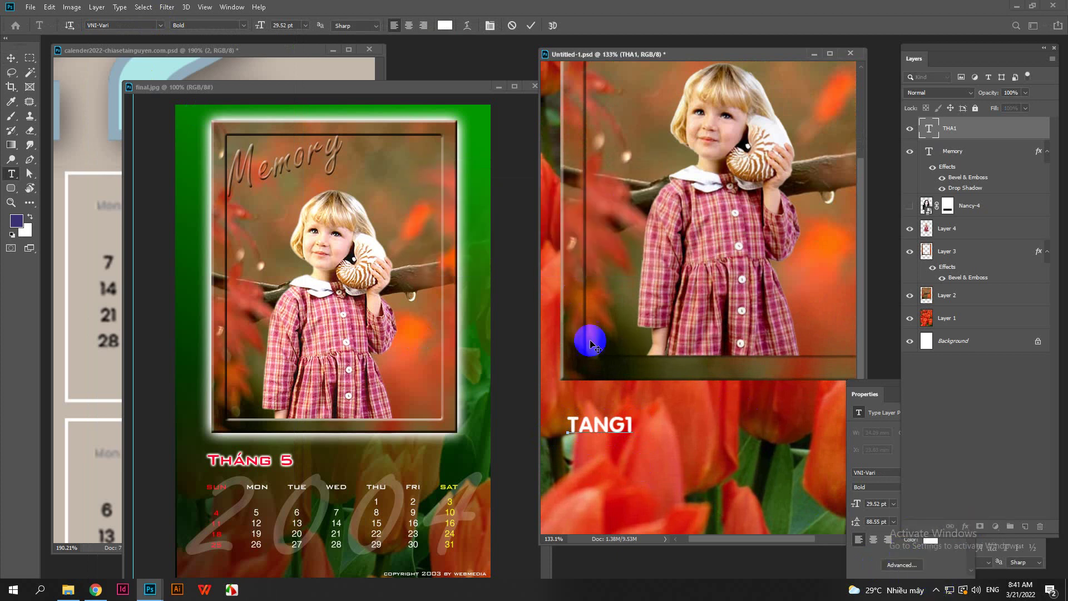
Step: Try to retype the text as THÁNG with the VNI typing method
{"action": "double_click", "coordinate": [593, 427]}
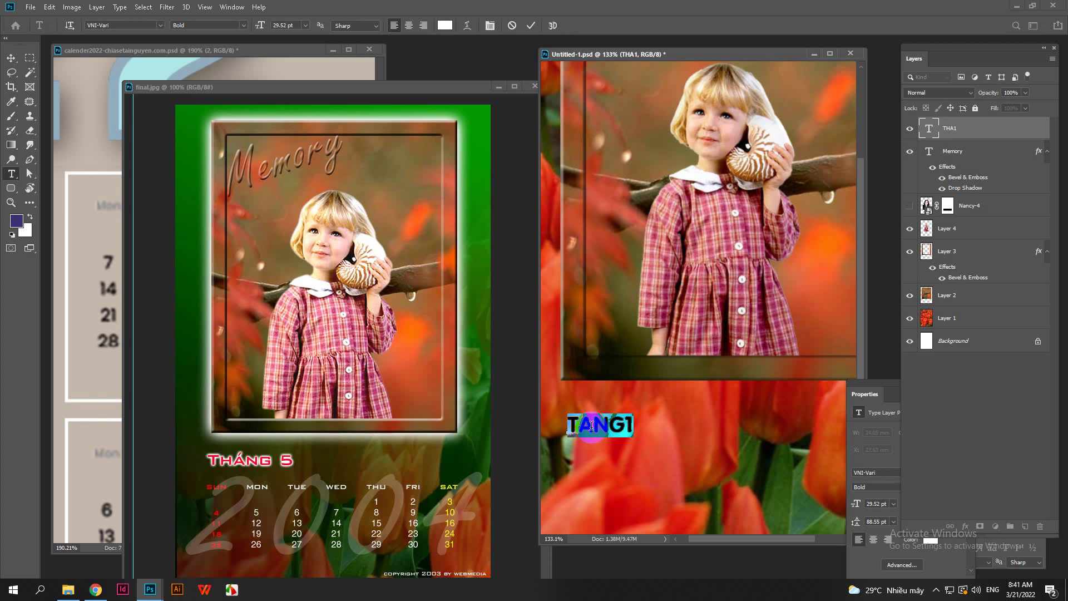
{"action": "type", "text": "THANG"}
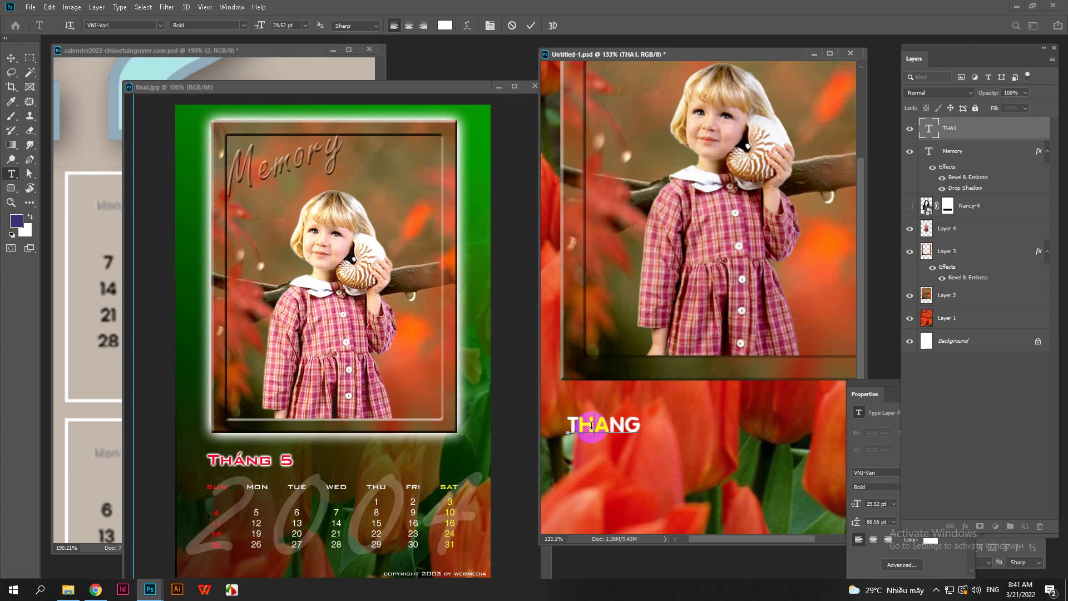
{"action": "left_click", "coordinate": [566, 425]}
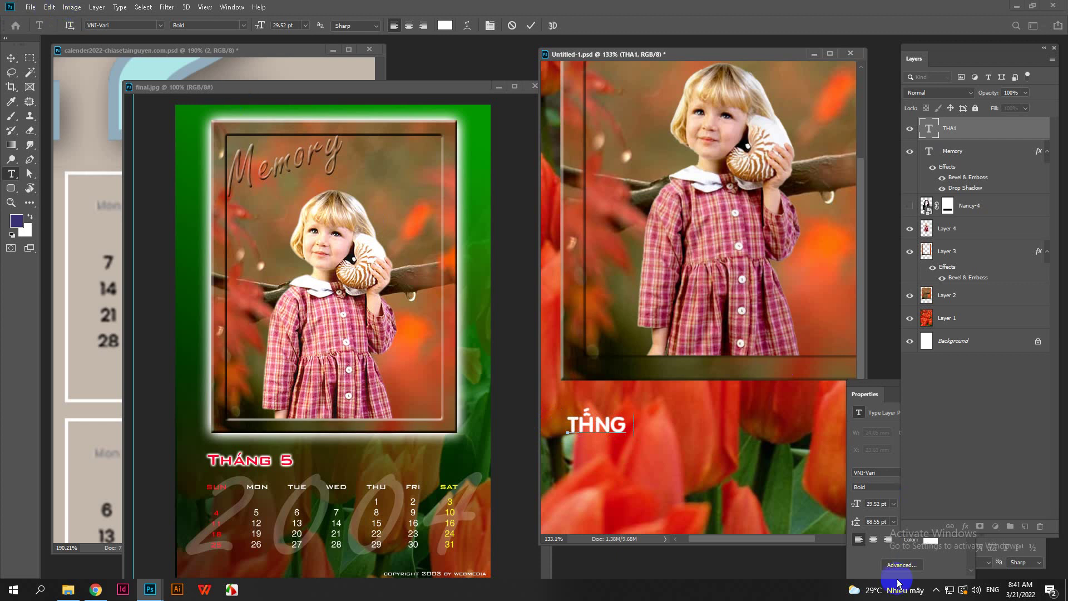
Step: Set the UniKey character set to VNI Windows to match the VNI font
{"action": "left_click", "coordinate": [936, 590]}
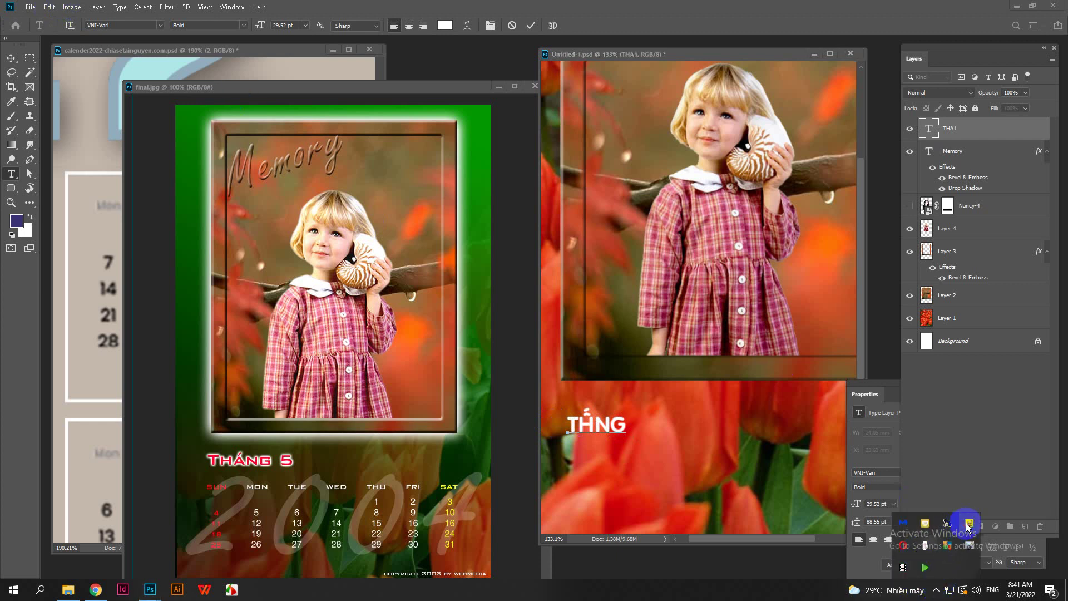
{"action": "double_click", "coordinate": [968, 526]}
{"action": "left_click", "coordinate": [517, 198]}
{"action": "left_click", "coordinate": [486, 212]}
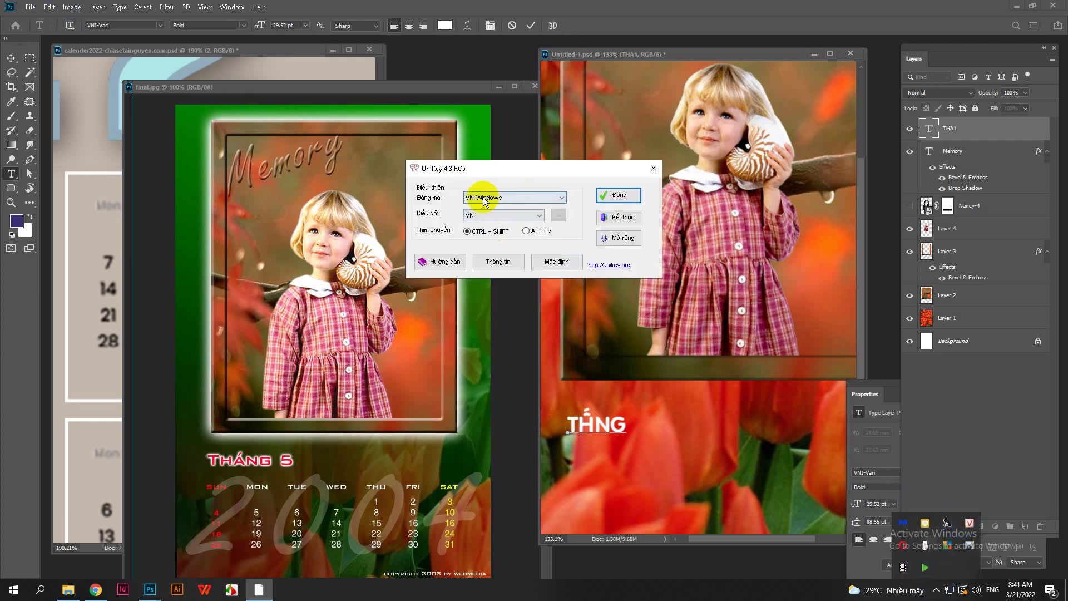
{"action": "left_click", "coordinate": [618, 194]}
Step: Rewrite the text below the photo frame as THÁNG 3
{"action": "left_click", "coordinate": [582, 425]}
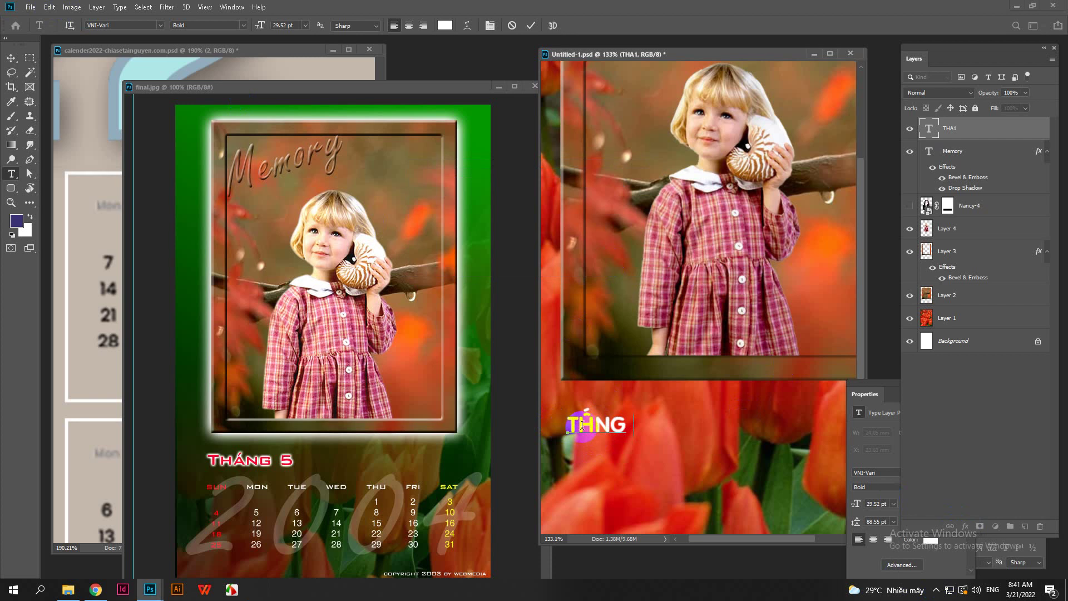
{"action": "left_click_drag", "start_coordinate": [581, 426], "coordinate": [645, 412]}
{"action": "left_click", "coordinate": [653, 416]}
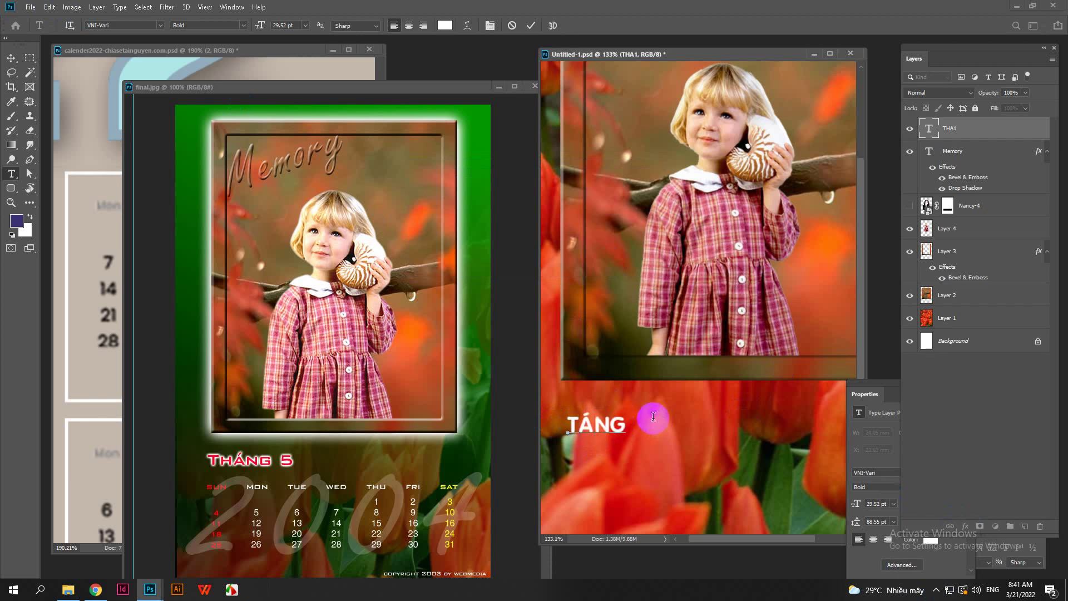
{"action": "type", "text": "H"}
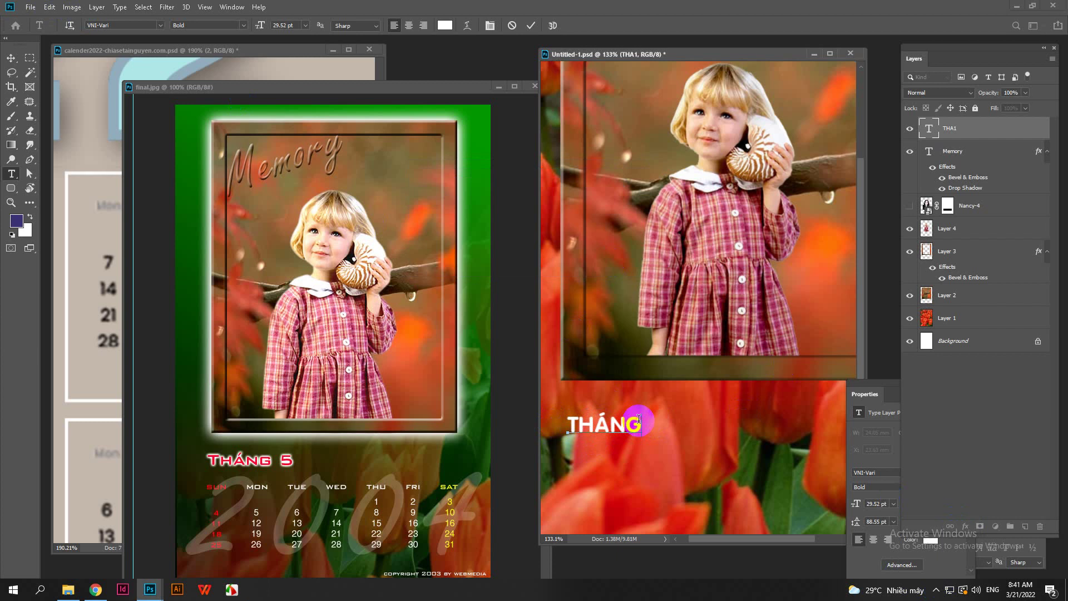
{"action": "left_click", "coordinate": [11, 58]}
Step: Move the THÁNG 3 heading to just beneath the photo frame, in line with the frame's left edge
{"action": "left_click_drag", "start_coordinate": [593, 429], "coordinate": [585, 411]}
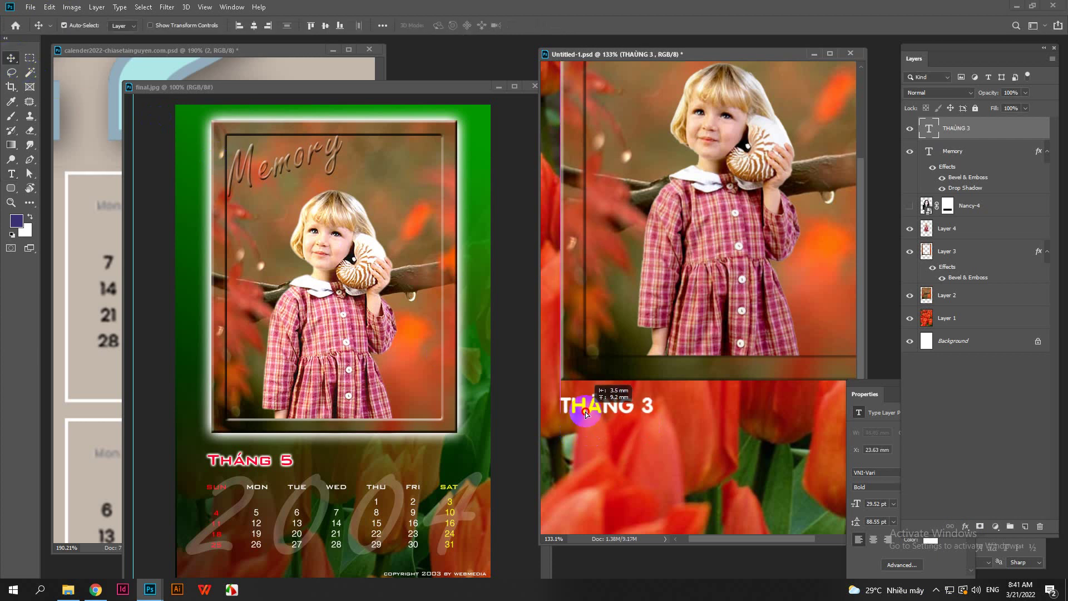
{"action": "key", "text": "ctrl+minus"}
{"action": "key", "text": "ctrl"}
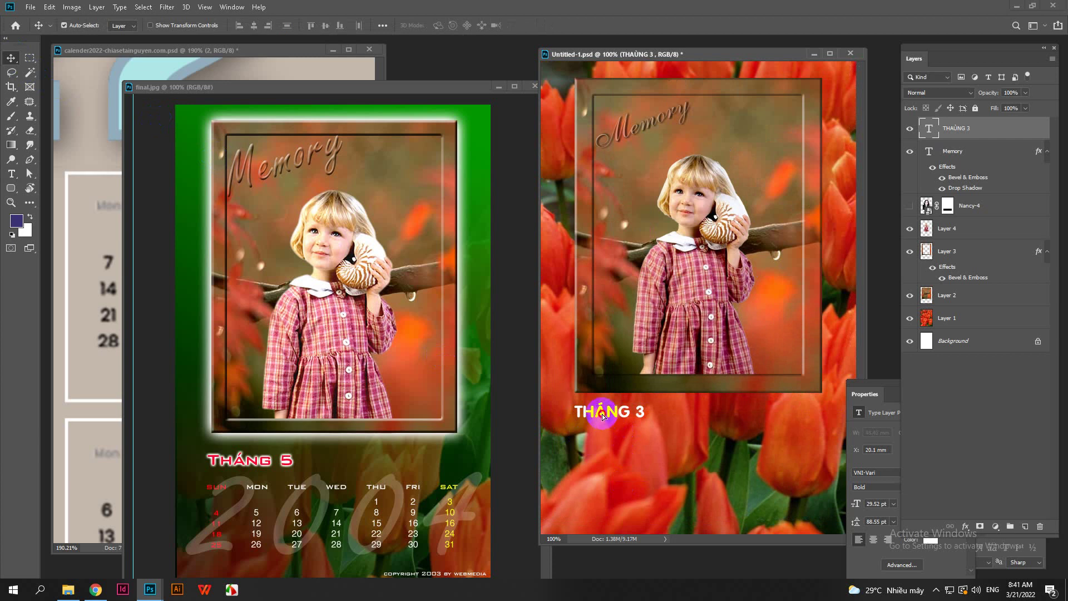
Step: Duplicate the THÁNG 3 heading directly below itself and scale the copy down to about 45%
{"action": "left_click_drag", "start_coordinate": [603, 416], "coordinate": [604, 444], "text": "alt"}
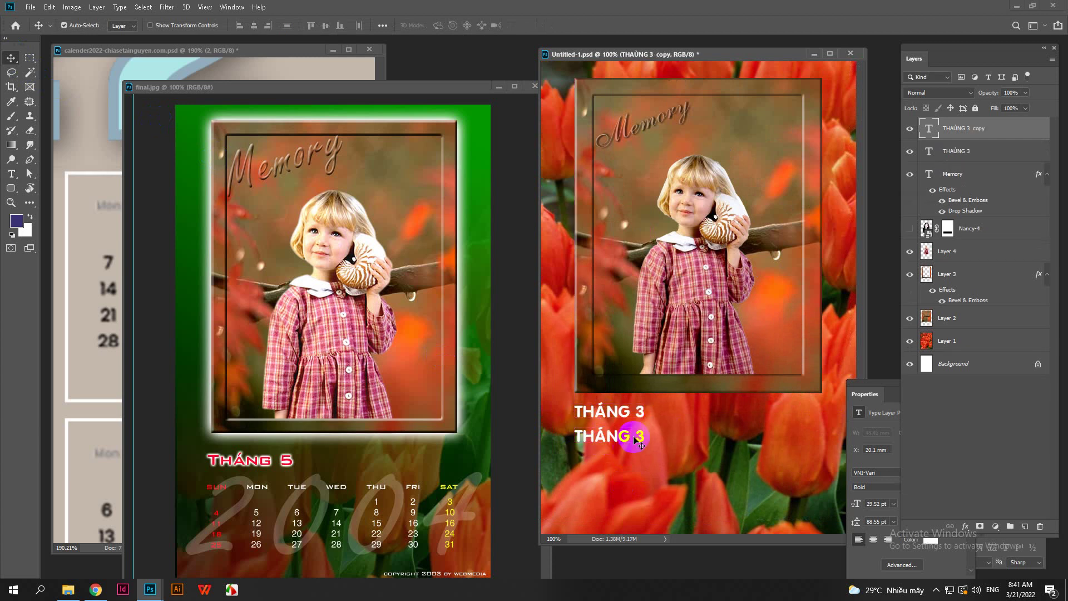
{"action": "key", "text": "ctrl+t"}
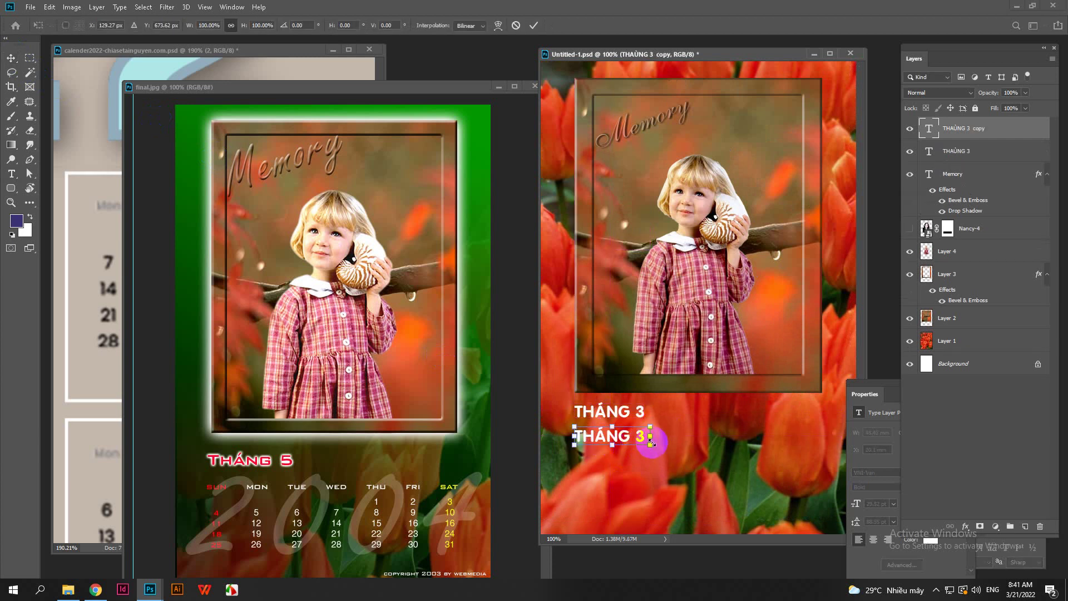
{"action": "left_click_drag", "start_coordinate": [649, 445], "coordinate": [606, 438]}
{"action": "scroll", "coordinate": [601, 437], "scroll_direction": "up", "scroll_amount": 2}
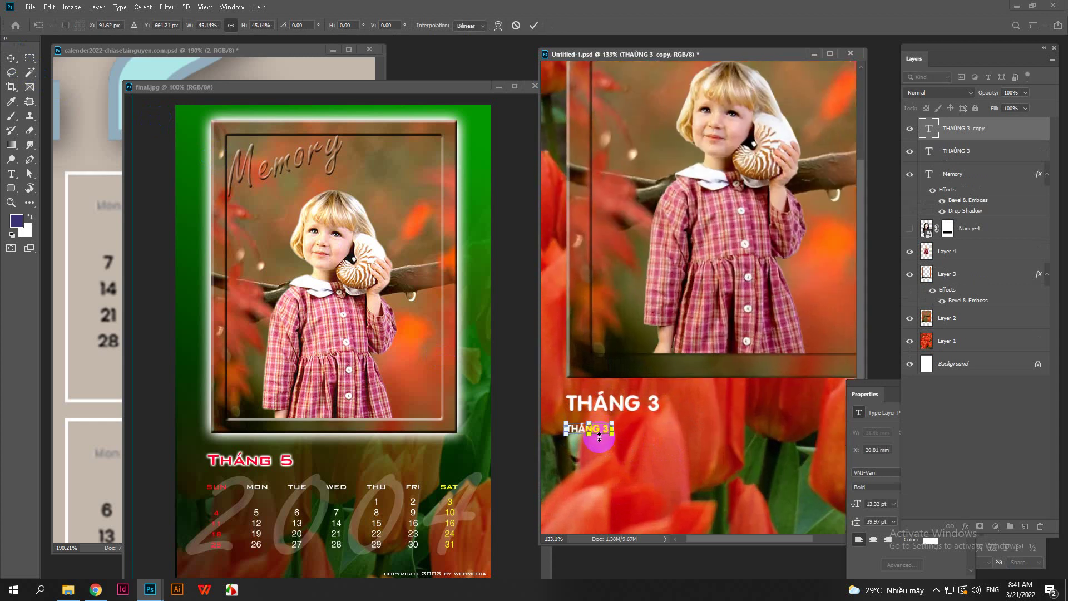
{"action": "key", "text": "Return"}
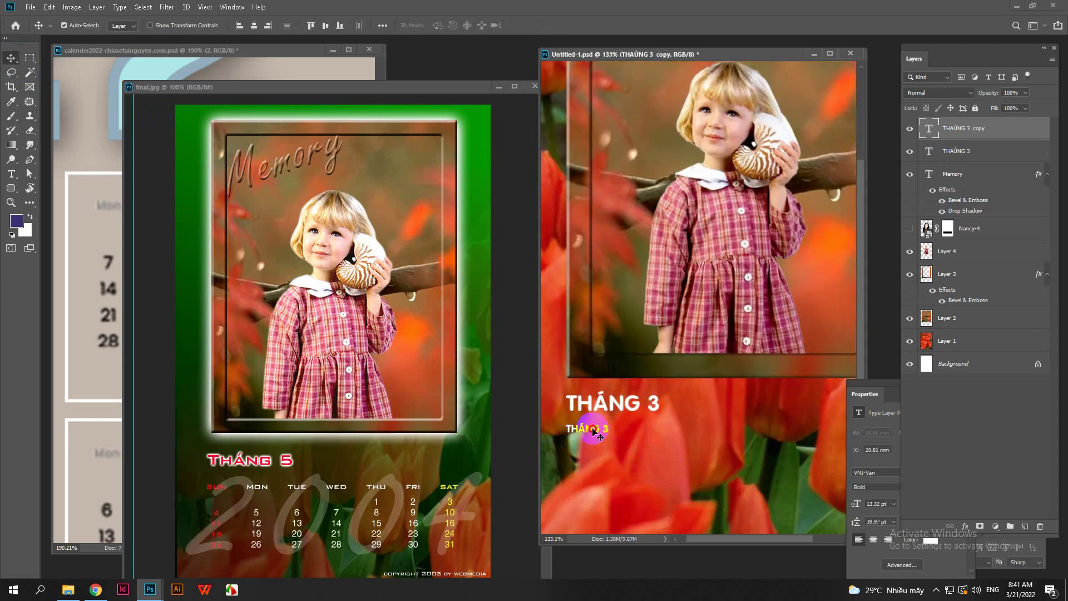
Step: Change the small copy's text to MON and place a duplicate of it to its right on the same line
{"action": "double_click", "coordinate": [593, 430]}
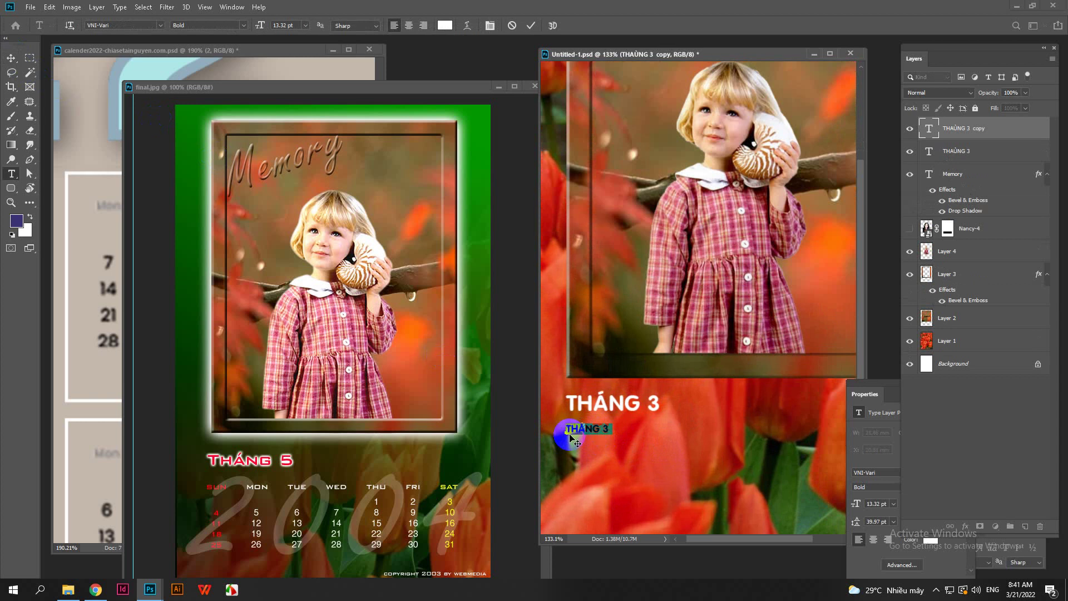
{"action": "left_click", "coordinate": [11, 58]}
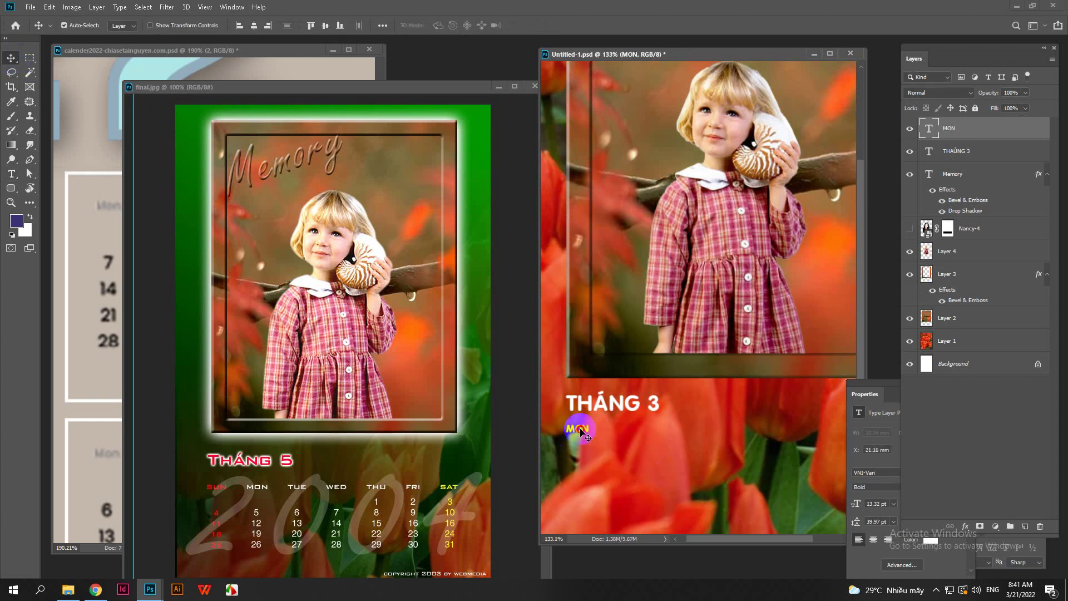
{"action": "left_click_drag", "start_coordinate": [580, 431], "coordinate": [637, 447]}
{"action": "key", "text": "ctrl+z"}
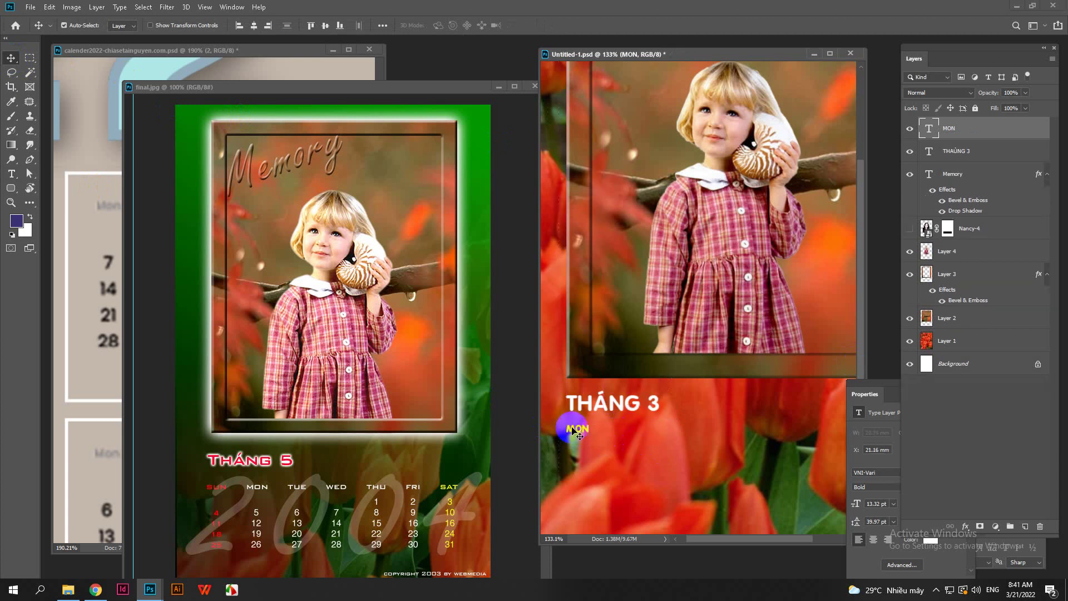
{"action": "left_click_drag", "start_coordinate": [577, 430], "coordinate": [608, 430]}
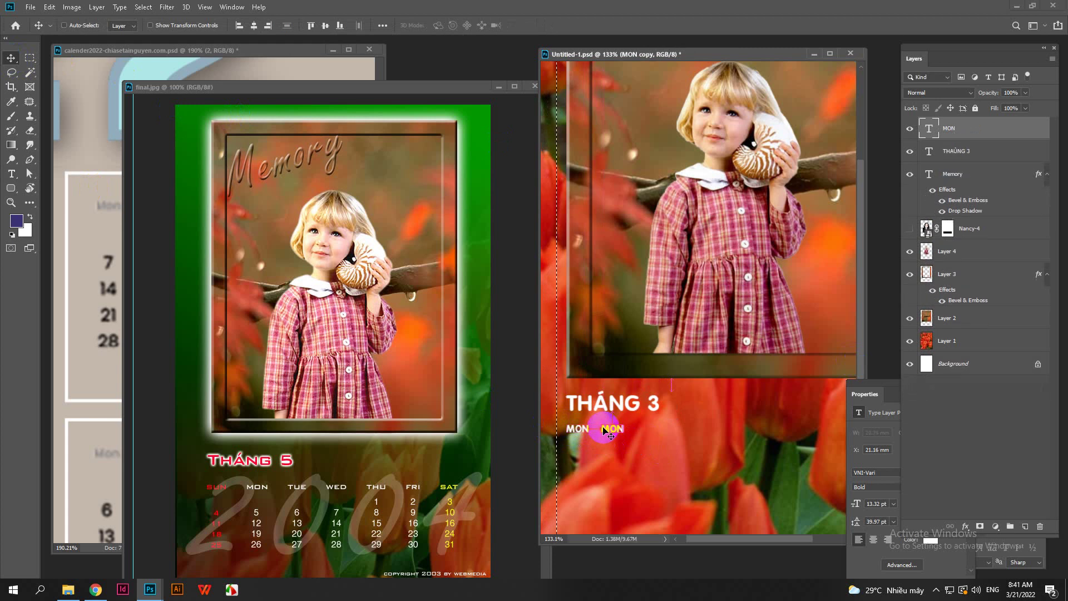
Step: Duplicate the MON label repeatedly along its line beneath THÁNG 3 to make a row of five MON labels
{"action": "scroll", "coordinate": [604, 431], "scroll_direction": "down", "scroll_amount": 3}
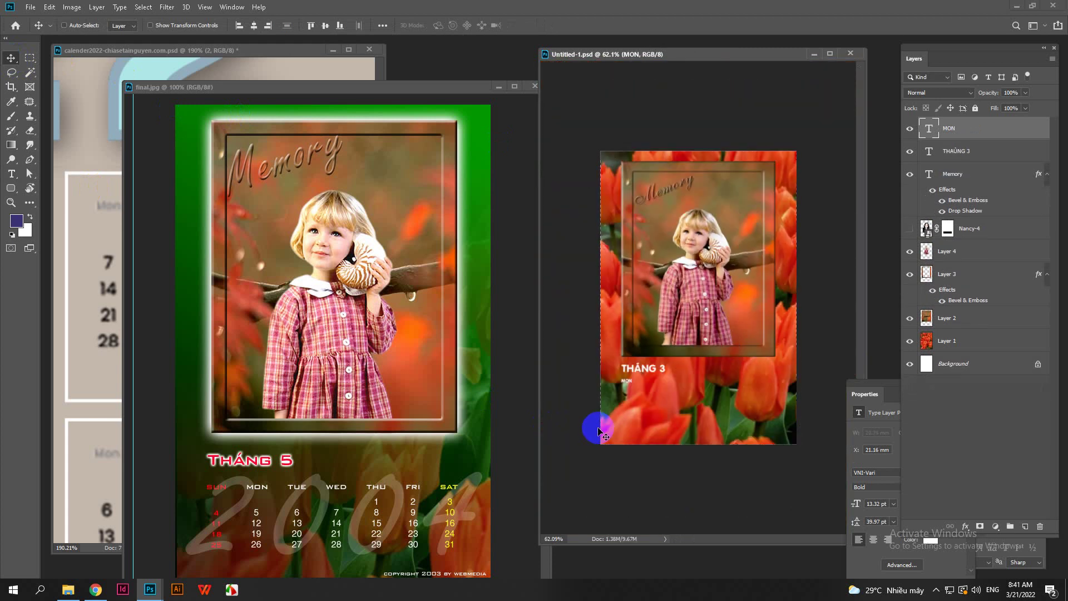
{"action": "key", "text": "ctrl+1"}
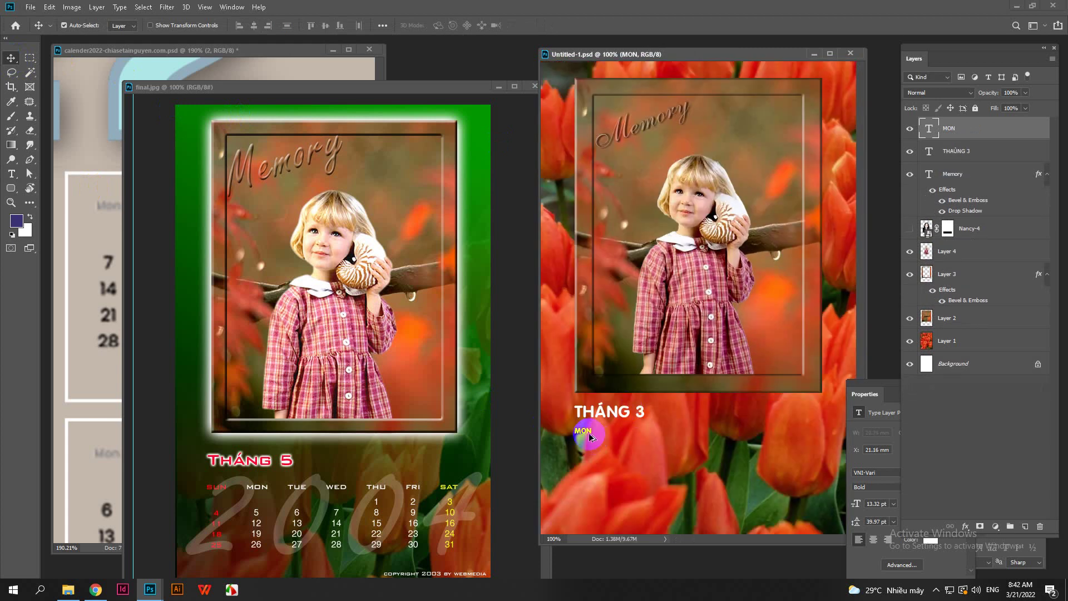
{"action": "left_click_drag", "start_coordinate": [591, 437], "coordinate": [614, 439], "text": "alt"}
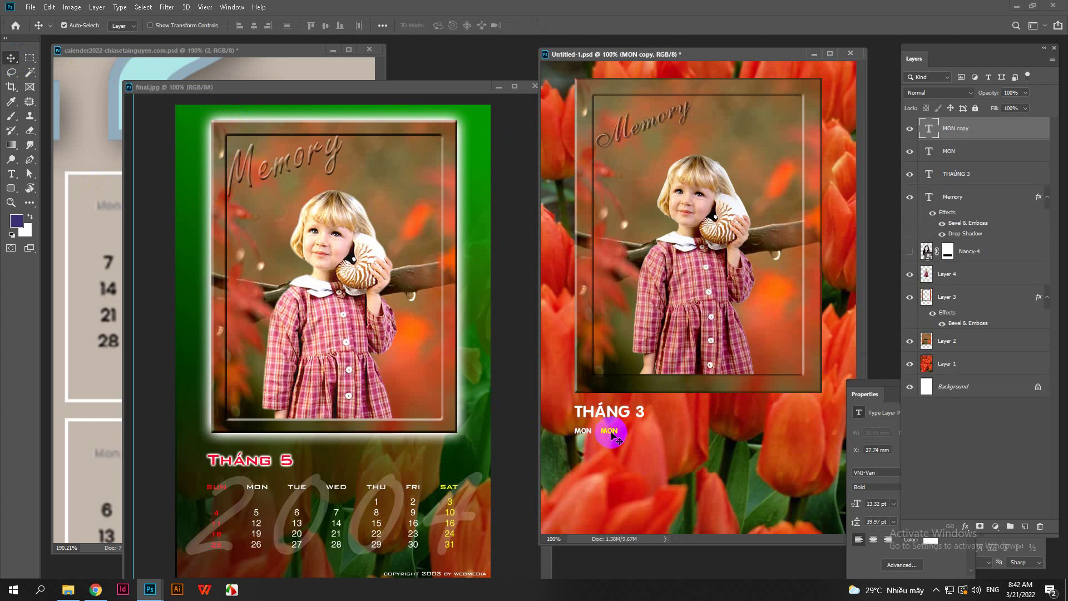
{"action": "scroll", "coordinate": [611, 437], "scroll_direction": "down", "scroll_amount": 1}
{"action": "scroll", "coordinate": [611, 437], "scroll_direction": "up", "scroll_amount": 3}
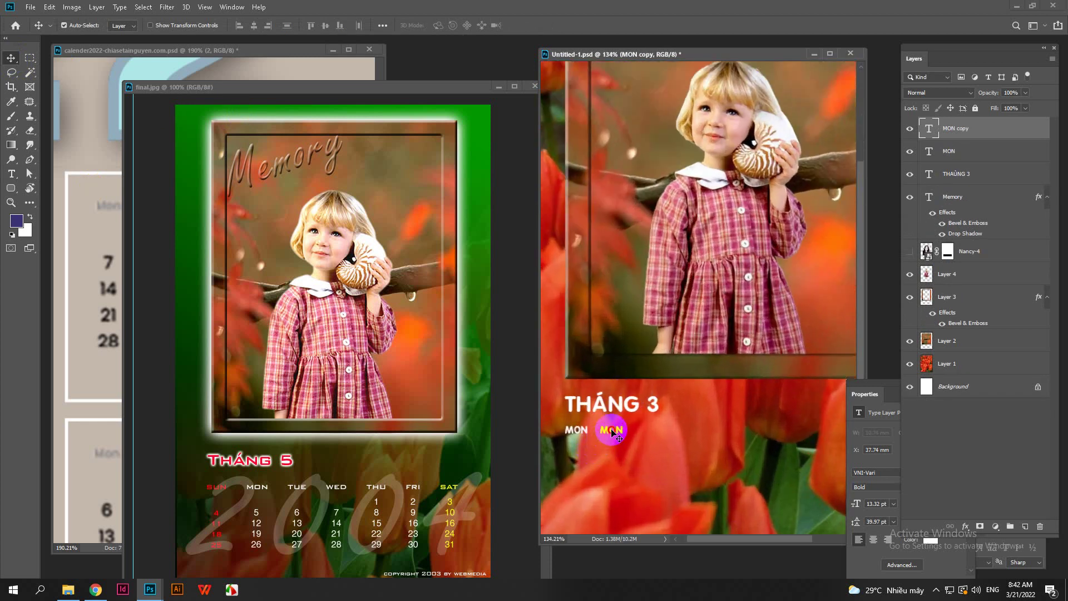
{"action": "double_click", "coordinate": [609, 428]}
{"action": "key", "text": "ctrl+Return"}
{"action": "key", "text": "v"}
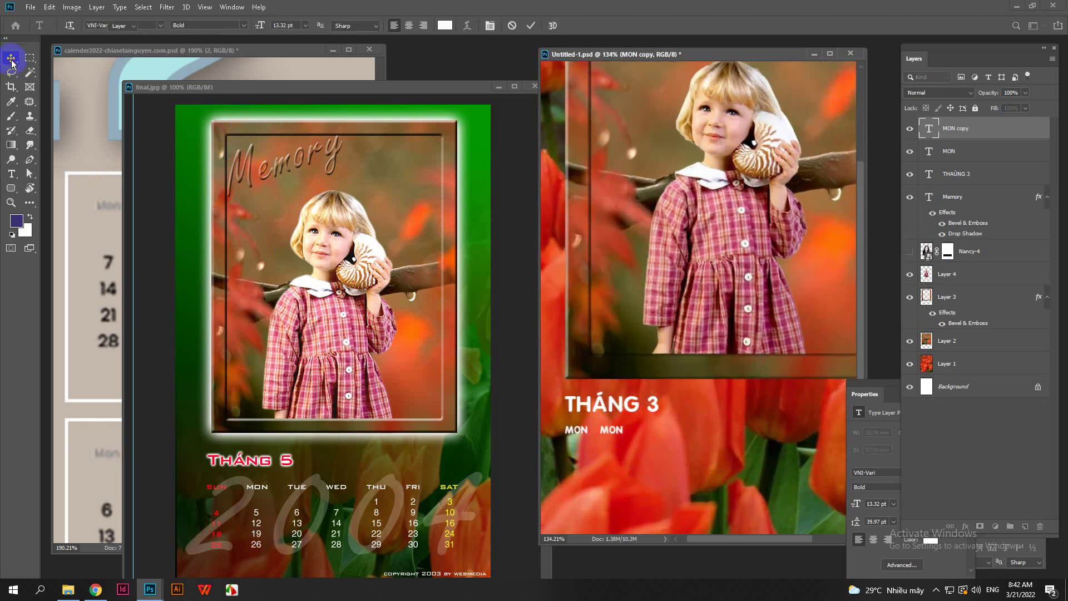
{"action": "left_click_drag", "start_coordinate": [614, 439], "coordinate": [719, 430], "text": "alt"}
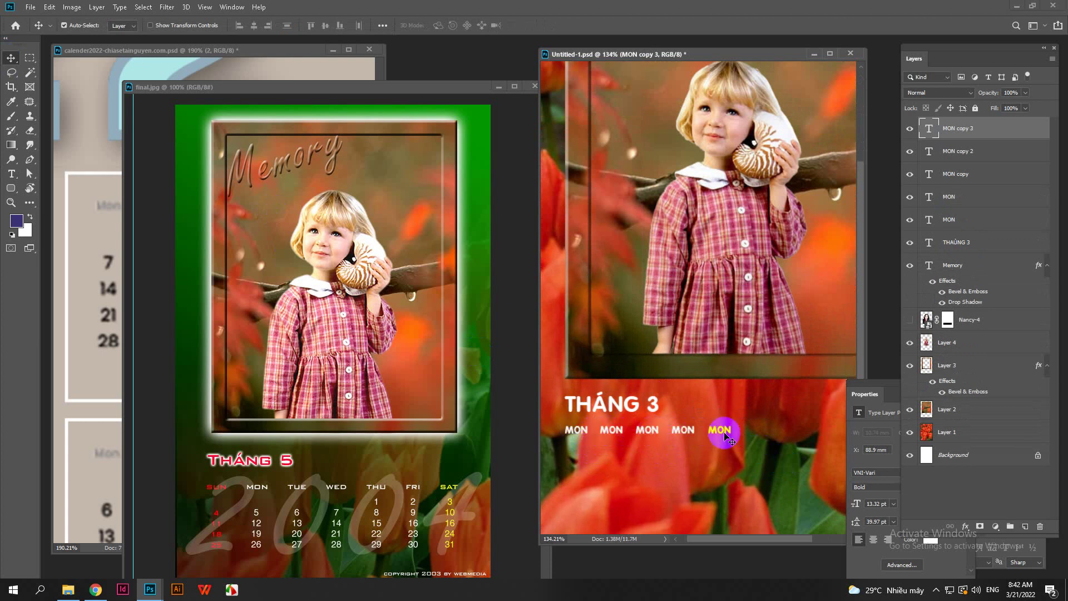
{"action": "left_click_drag", "start_coordinate": [729, 434], "coordinate": [755, 429], "text": "alt"}
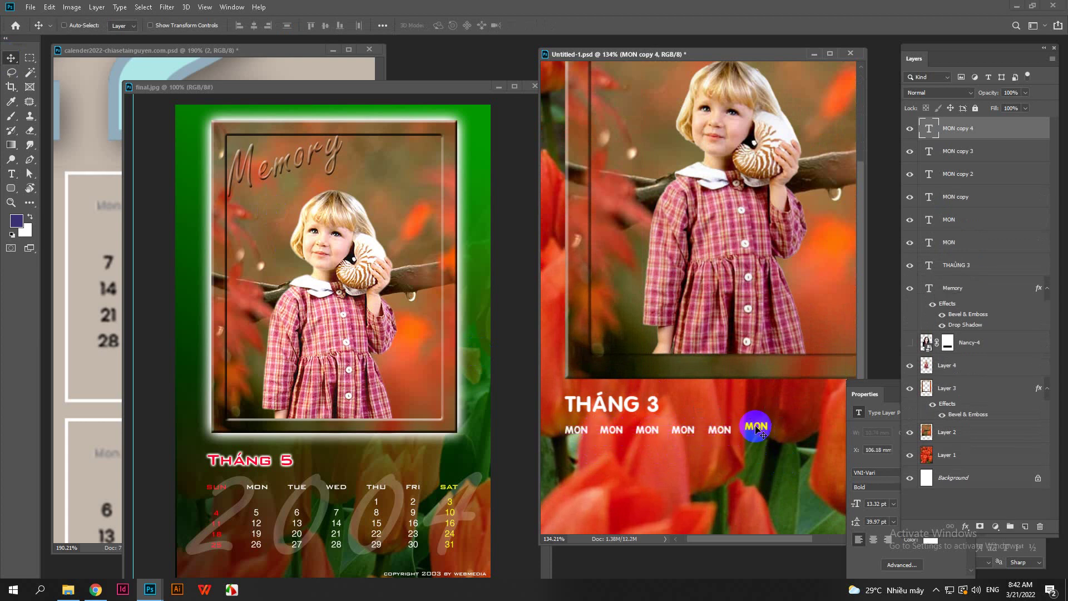
{"action": "key", "text": "ctrl+z"}
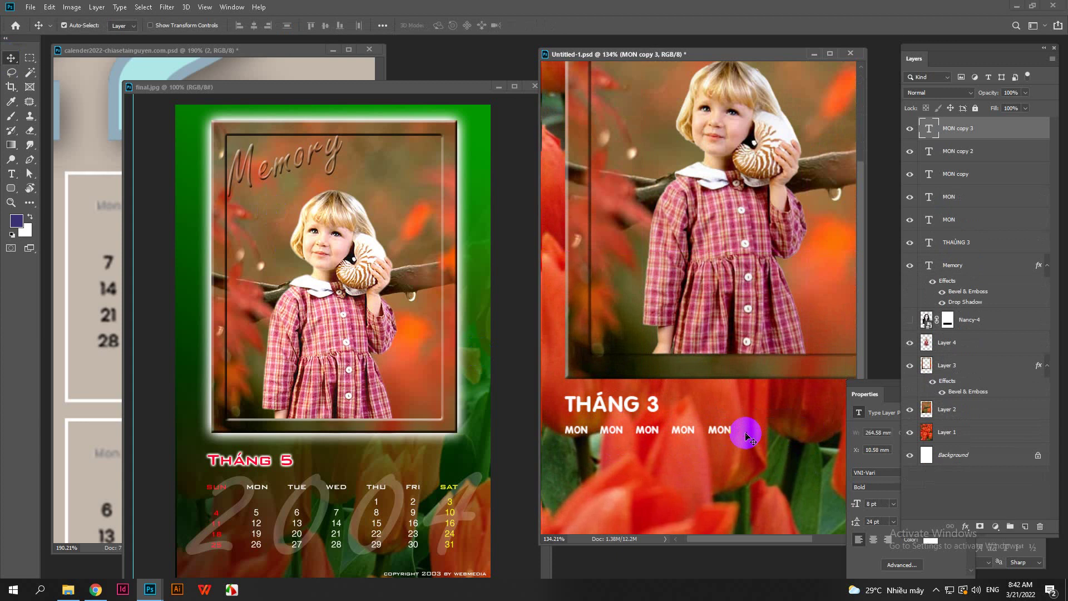
{"action": "scroll", "coordinate": [730, 435], "scroll_direction": "up", "scroll_amount": 5}
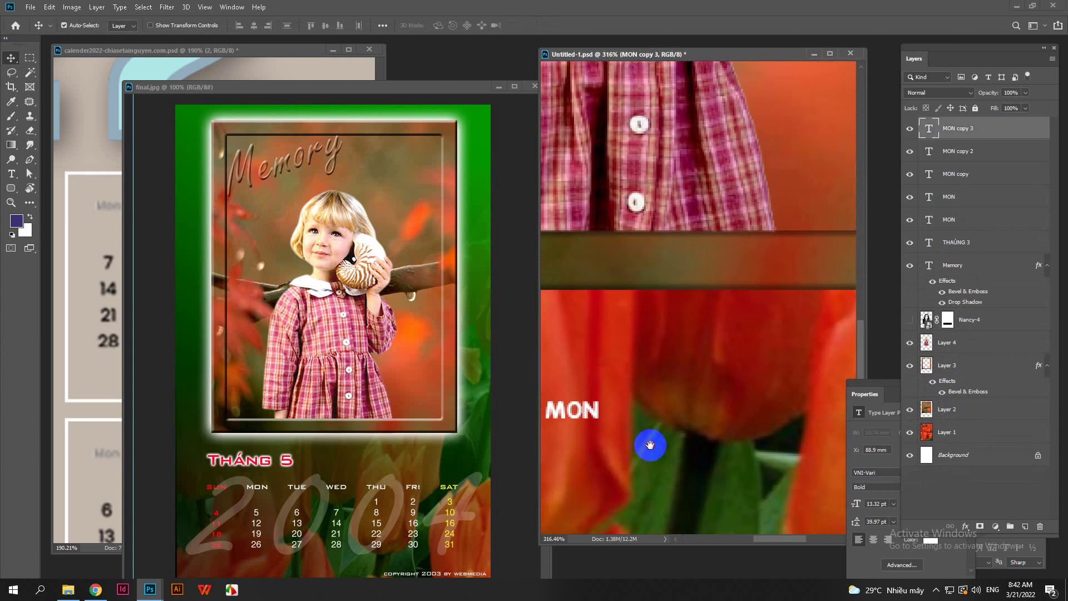
{"action": "left_click_drag", "start_coordinate": [592, 412], "coordinate": [678, 421], "text": "alt"}
{"action": "key", "text": "ctrl+z"}
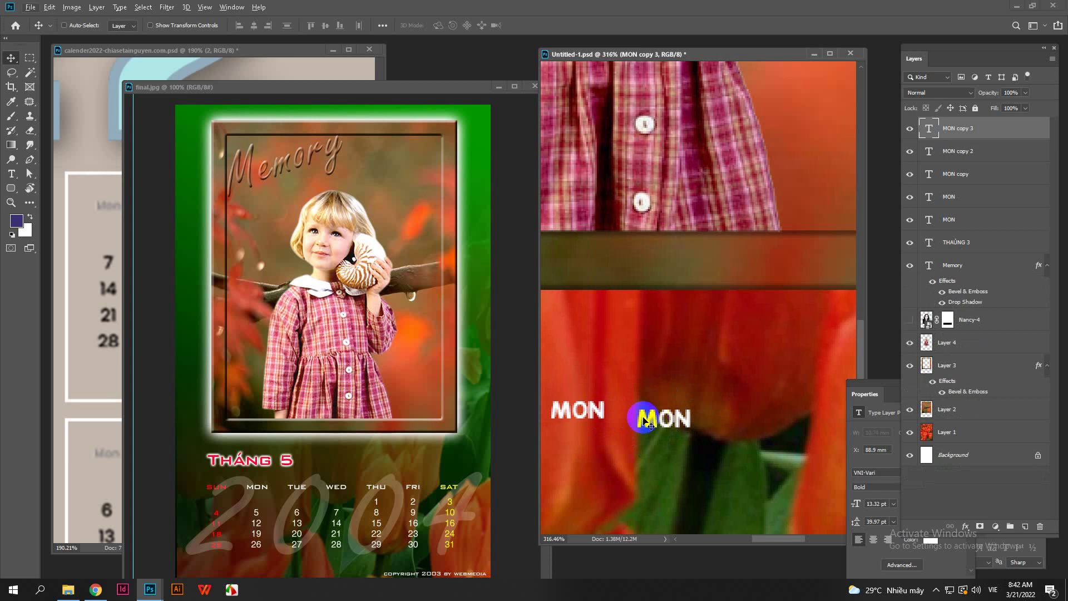
Step: Extend the weekday row with two more MON duplicates on the same line, making seven labels
{"action": "left_click_drag", "start_coordinate": [604, 414], "coordinate": [751, 417], "text": "alt"}
{"action": "scroll", "coordinate": [750, 419], "scroll_direction": "down", "scroll_amount": 2}
{"action": "scroll", "coordinate": [729, 425], "scroll_direction": "down", "scroll_amount": 2}
{"action": "left_click_drag", "start_coordinate": [589, 436], "coordinate": [770, 379]}
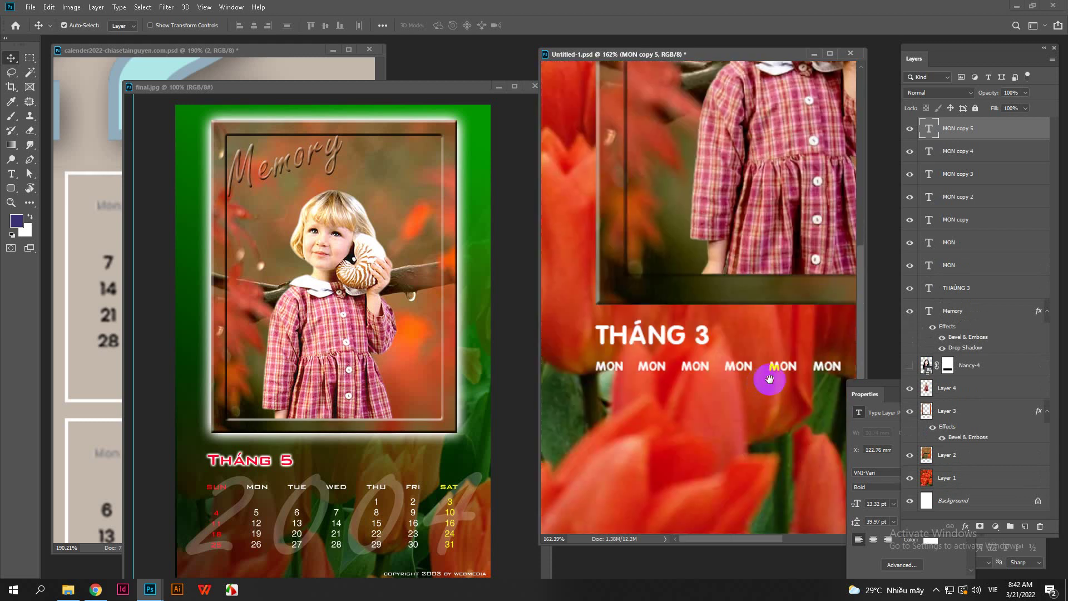
Step: Change the second label of the weekday row to TUE and the third to WED
{"action": "double_click", "coordinate": [650, 370]}
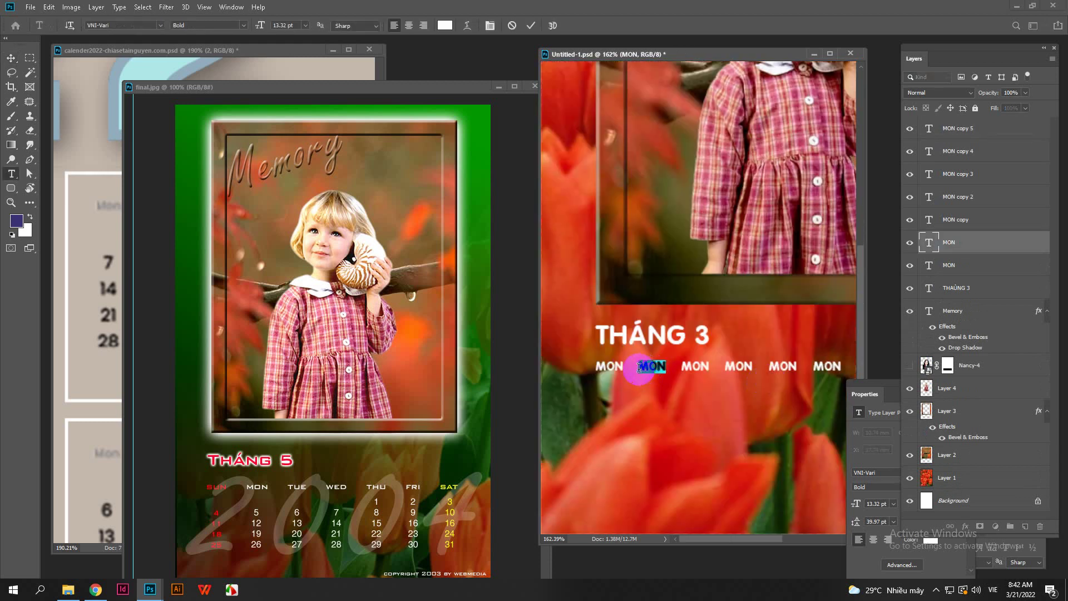
{"action": "type", "text": "TUE"}
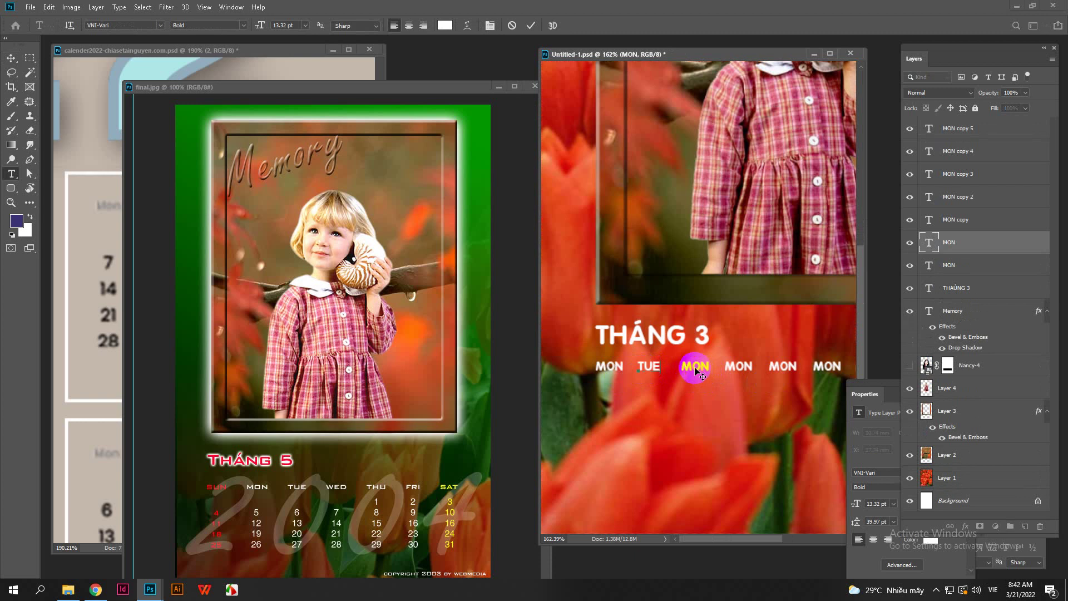
{"action": "left_click", "coordinate": [530, 26]}
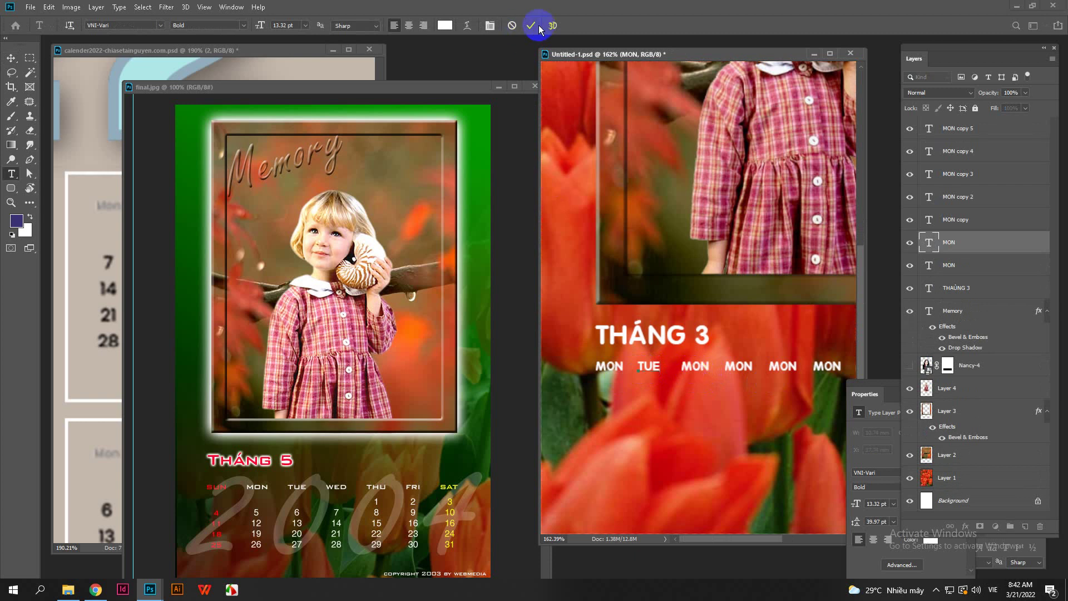
{"action": "key", "text": "v"}
{"action": "double_click", "coordinate": [688, 374]}
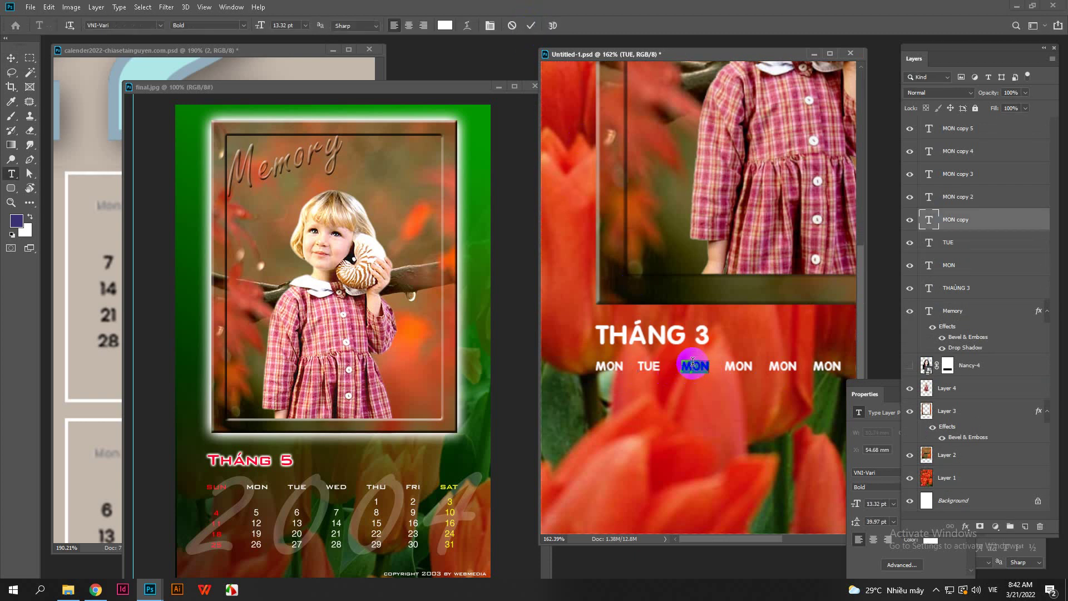
{"action": "type", "text": "WE"}
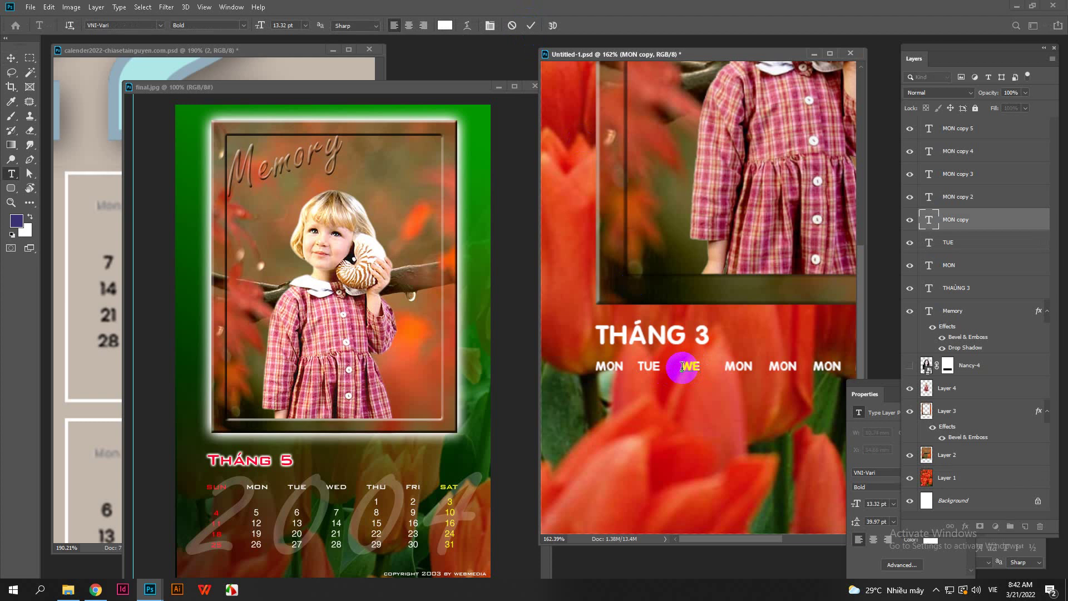
{"action": "type", "text": "D"}
{"action": "left_click", "coordinate": [531, 26]}
{"action": "key", "text": "v"}
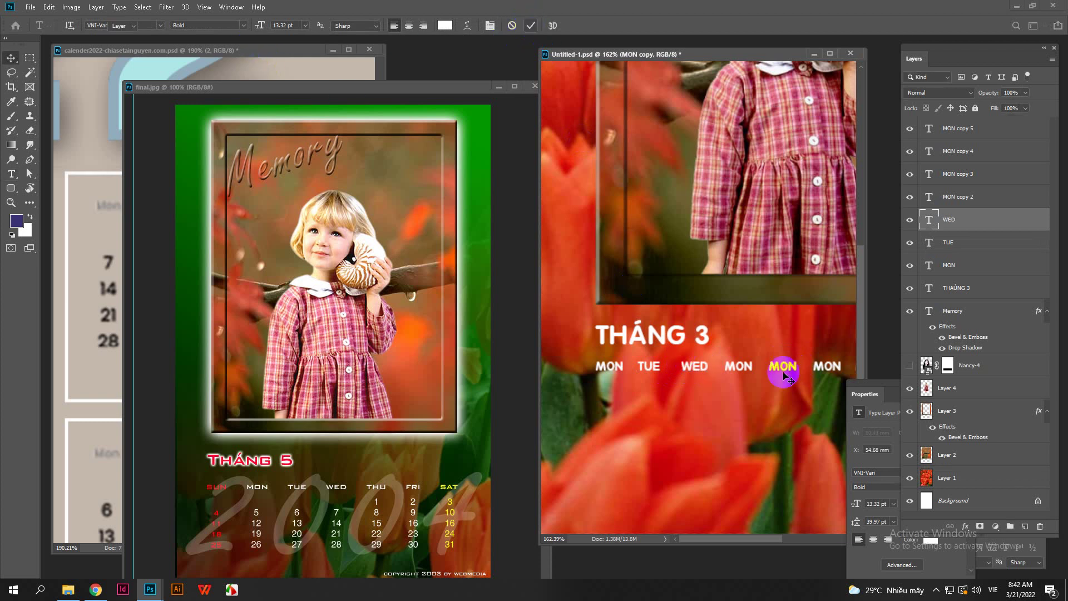
Step: Change the fourth label of the weekday row to THU and the fifth to FRI
{"action": "double_click", "coordinate": [736, 366]}
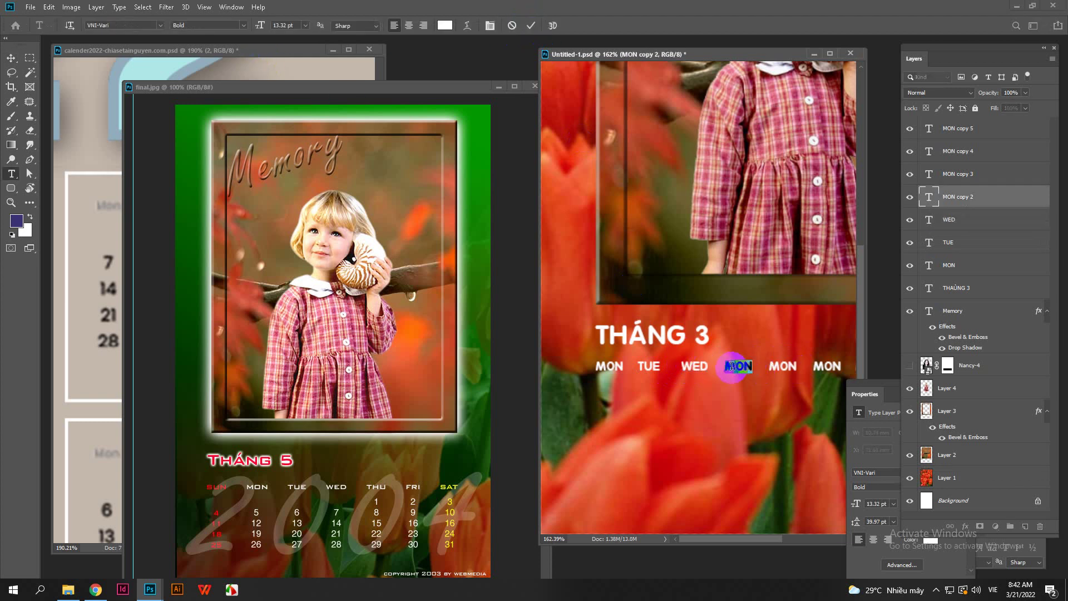
{"action": "type", "text": "THU"}
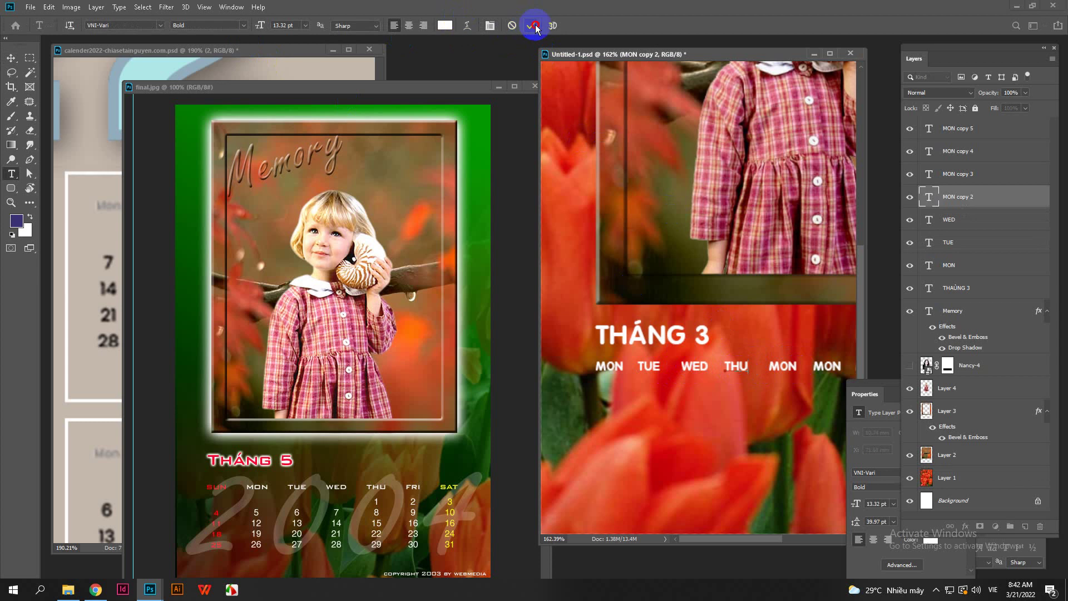
{"action": "left_click", "coordinate": [532, 26]}
{"action": "key", "text": "v"}
{"action": "double_click", "coordinate": [783, 367]}
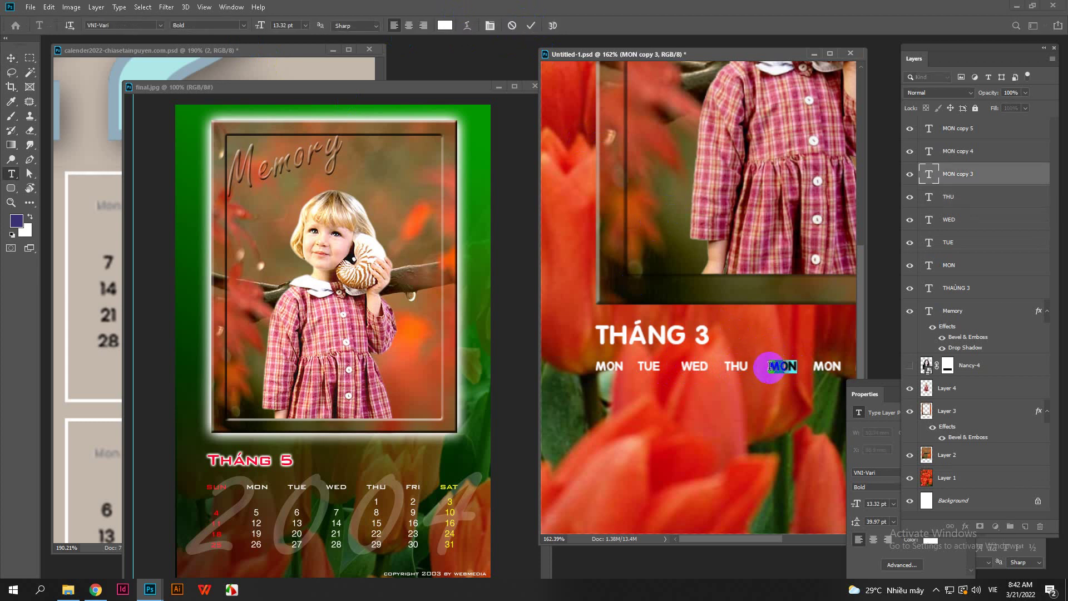
{"action": "type", "text": "FRI"}
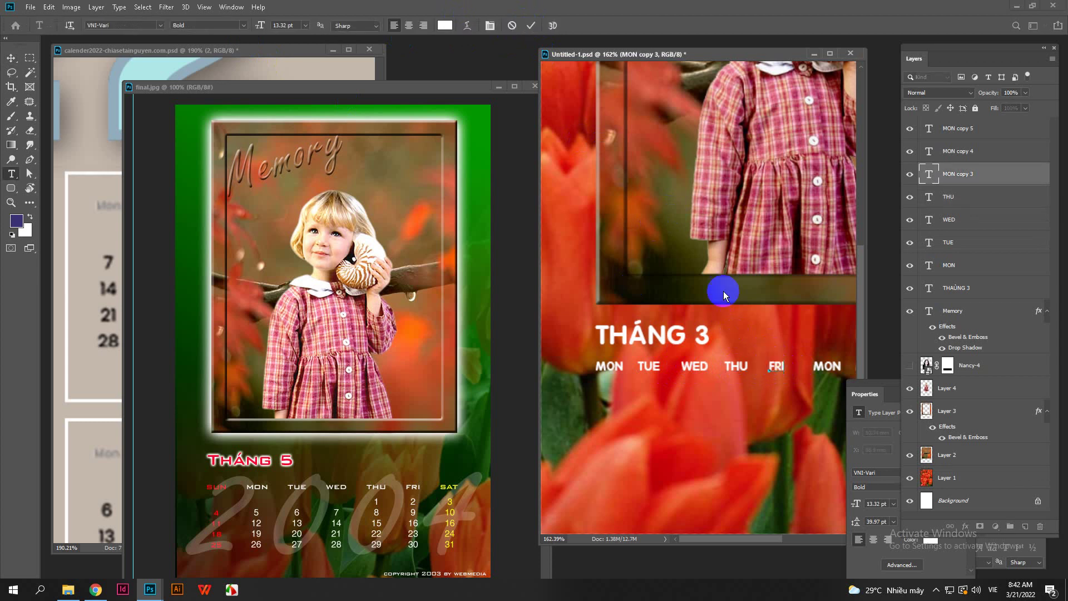
{"action": "left_click", "coordinate": [531, 26]}
{"action": "key", "text": "v"}
Step: Change both the sixth and the seventh label of the weekday row to SAT
{"action": "left_click", "coordinate": [825, 368]}
{"action": "double_click", "coordinate": [813, 368]}
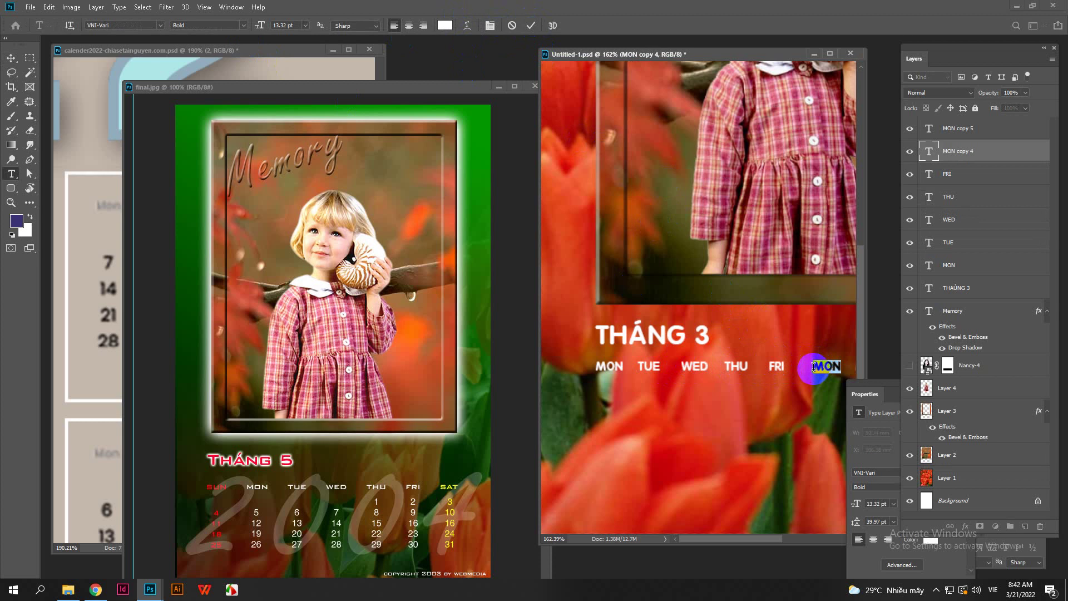
{"action": "type", "text": "SAT"}
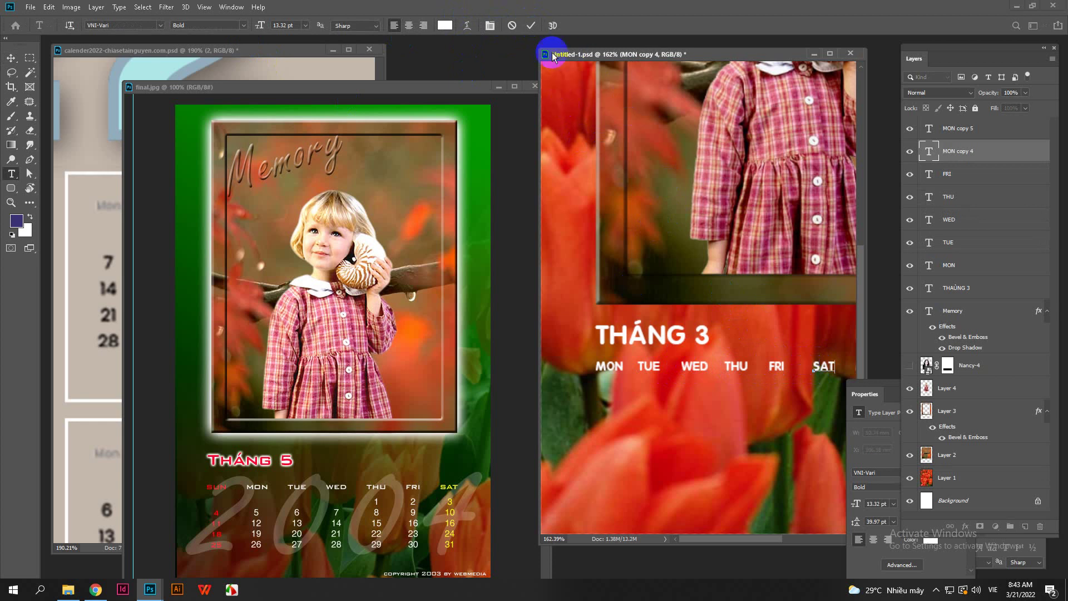
{"action": "left_click", "coordinate": [530, 25]}
{"action": "key", "text": "v"}
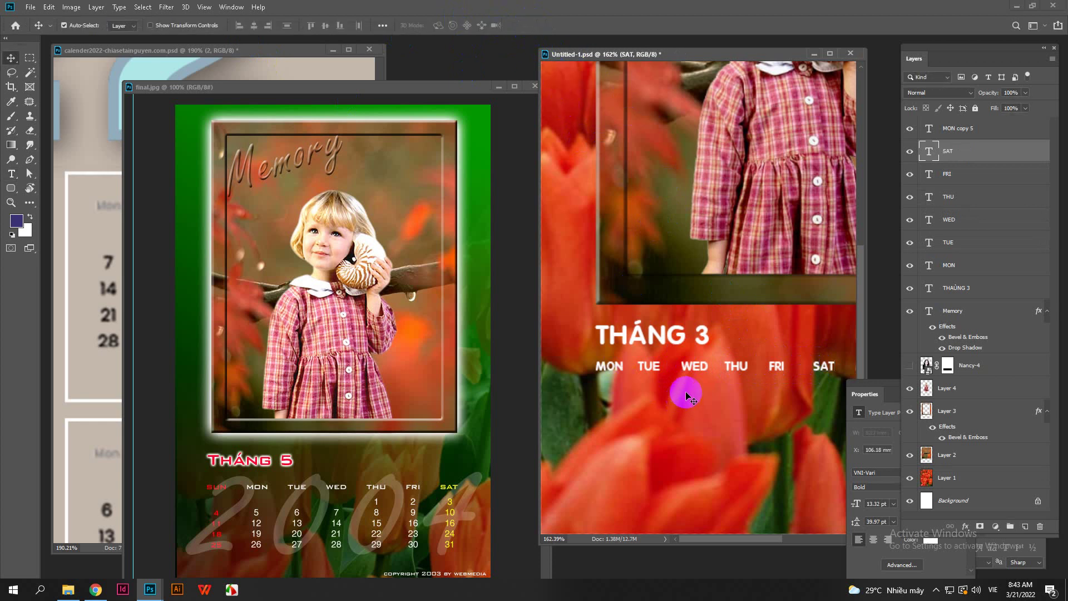
{"action": "scroll", "coordinate": [687, 396], "scroll_direction": "right", "scroll_amount": 4}
{"action": "double_click", "coordinate": [780, 368]}
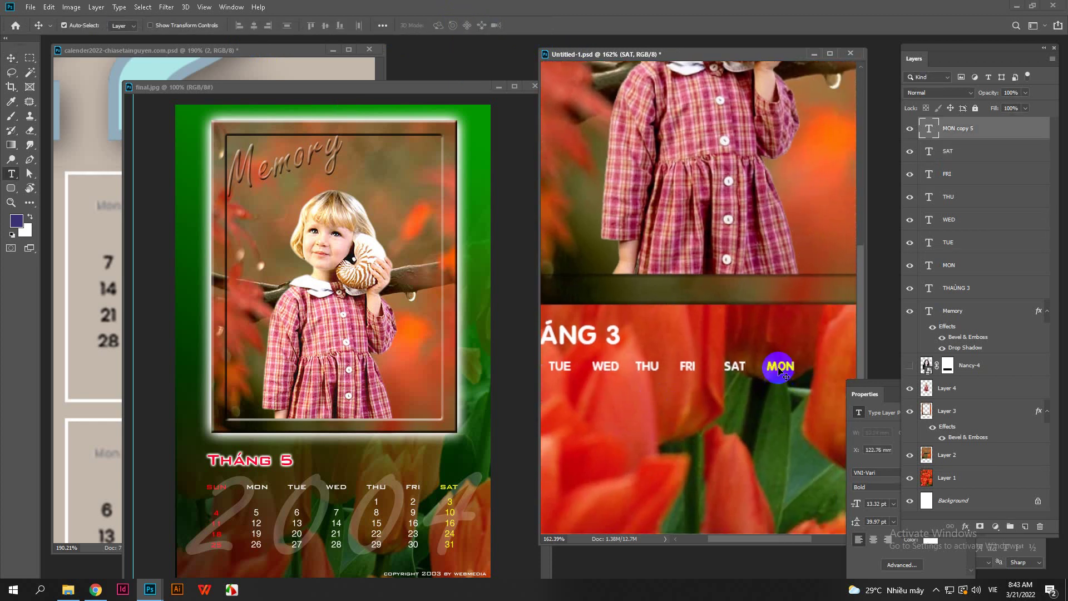
{"action": "type", "text": "SAT"}
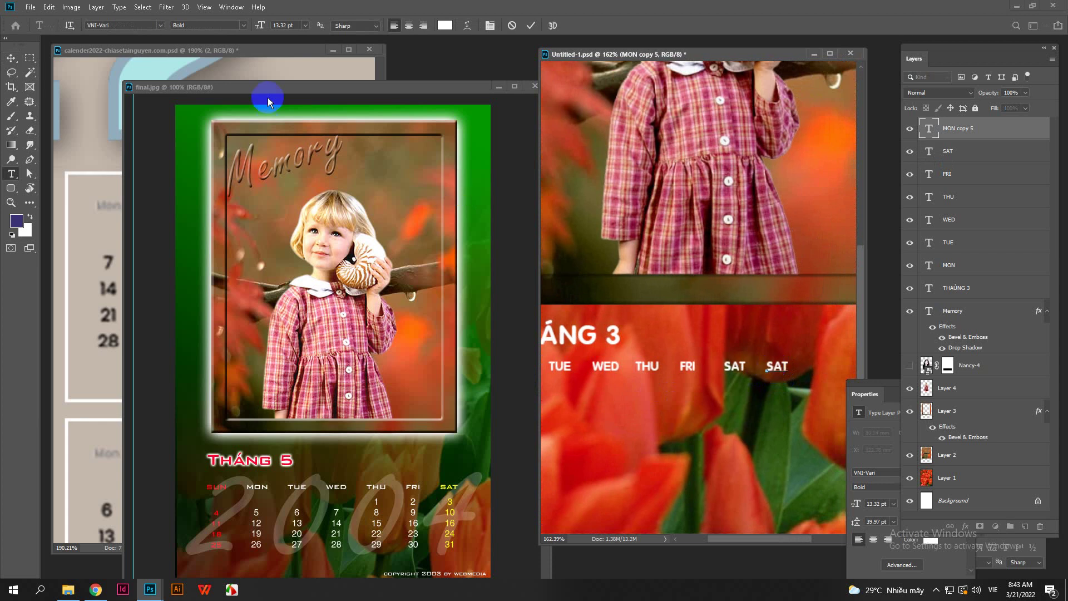
{"action": "left_click", "coordinate": [11, 58]}
Step: Bring the reference calendar document forward, then duplicate the TUE label directly below itself and change the copy's text to 1
{"action": "scroll", "coordinate": [653, 378], "scroll_direction": "down", "scroll_amount": 4}
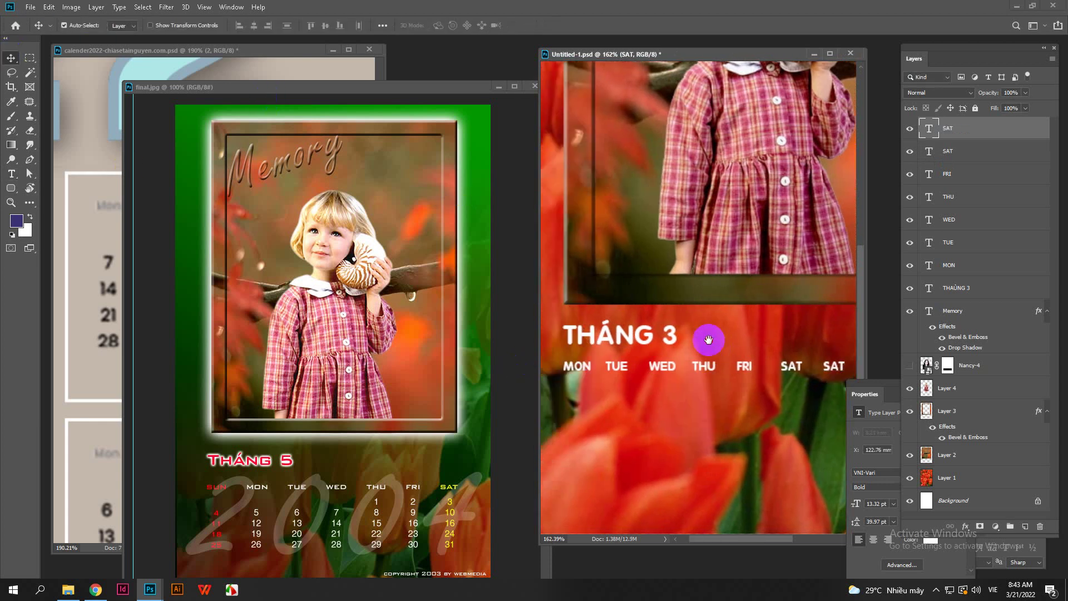
{"action": "scroll", "coordinate": [685, 351], "scroll_direction": "up", "scroll_amount": 2}
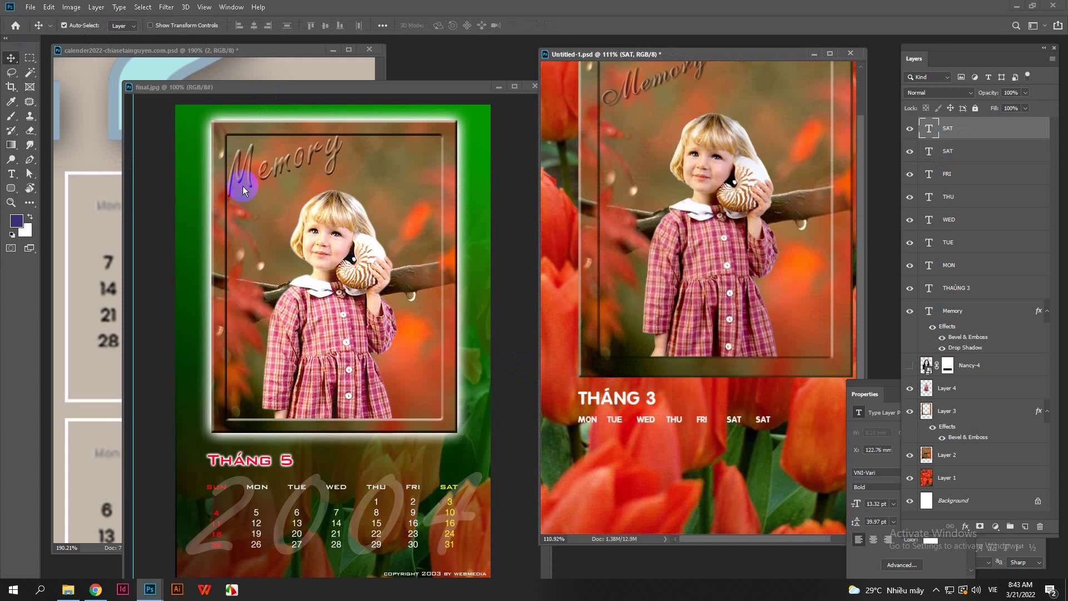
{"action": "left_click", "coordinate": [70, 314]}
{"action": "mouse_move", "coordinate": [643, 432]}
{"action": "left_mouse_down"}
{"action": "mouse_move", "coordinate": [615, 418]}
{"action": "mouse_move", "coordinate": [616, 437]}
{"action": "mouse_move", "coordinate": [632, 437]}
{"action": "left_mouse_up"}
{"action": "double_click", "coordinate": [615, 436]}
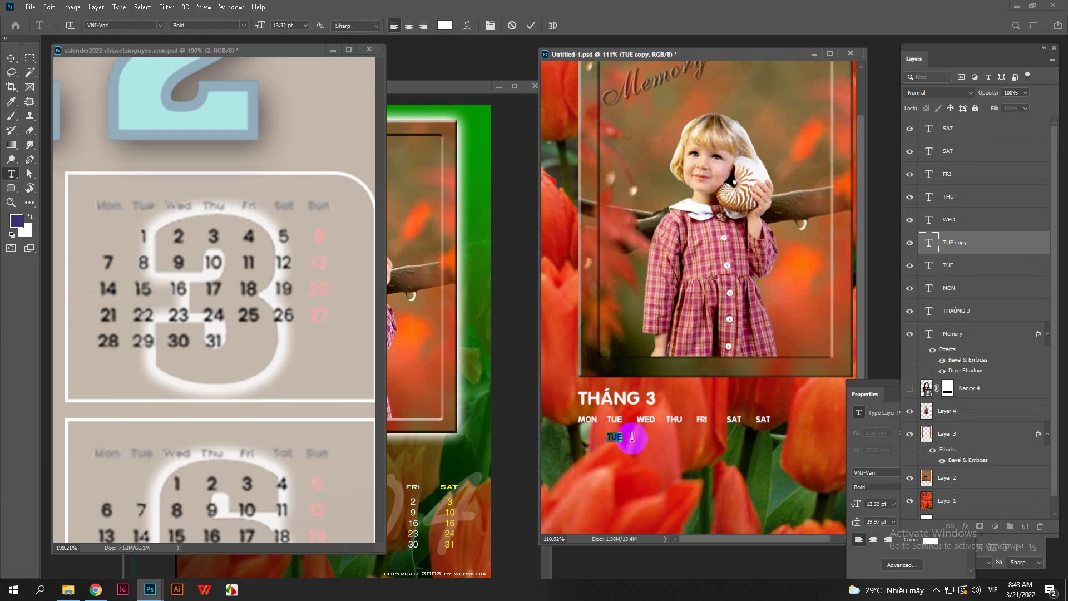
{"action": "type", "text": "1"}
{"action": "left_click", "coordinate": [11, 58]}
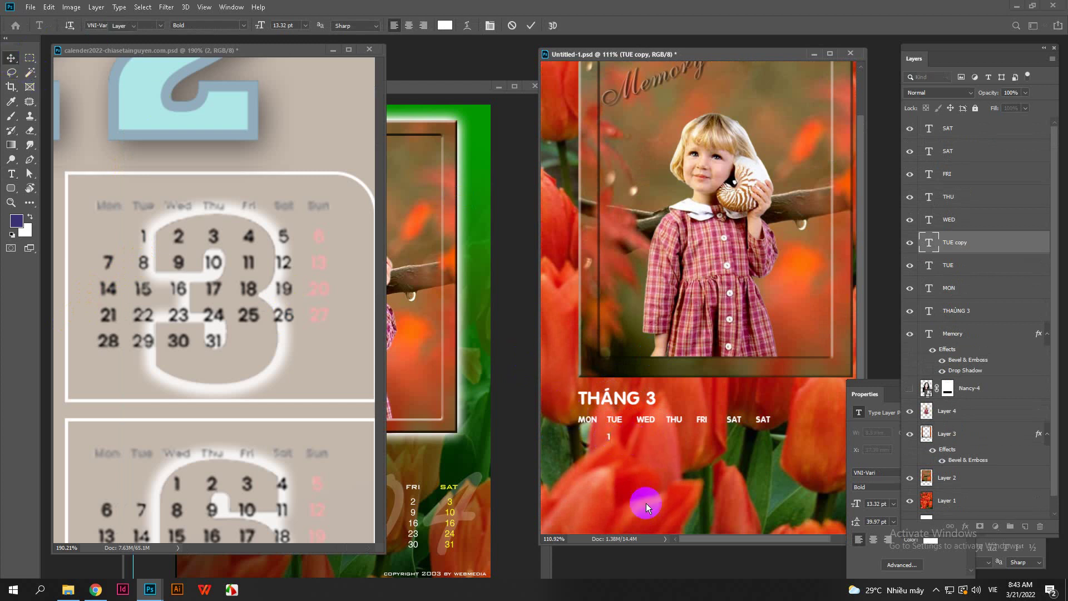
Step: Duplicate the date 1 along its row so the copy sits beneath WED
{"action": "scroll", "coordinate": [644, 502], "scroll_direction": "up", "scroll_amount": 5}
{"action": "scroll", "coordinate": [582, 398], "scroll_direction": "up", "scroll_amount": 2}
{"action": "left_click_drag", "start_coordinate": [582, 398], "coordinate": [667, 400]}
{"action": "scroll", "coordinate": [660, 410], "scroll_direction": "down", "scroll_amount": 2}
{"action": "scroll", "coordinate": [660, 410], "scroll_direction": "down", "scroll_amount": 1}
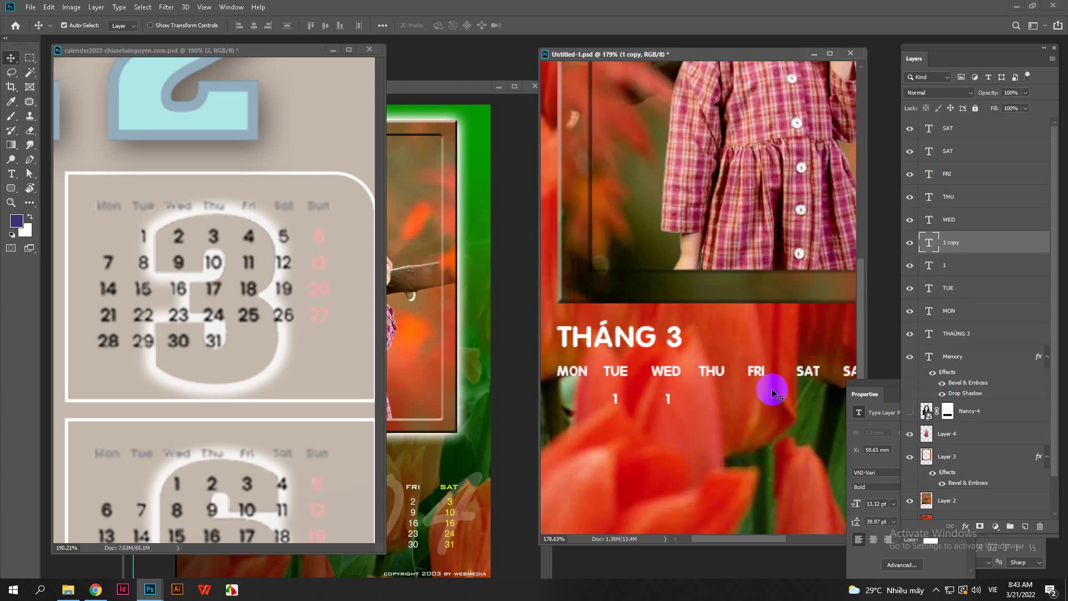
Step: Select both 1 dates and duplicate them along the row so the copies sit beneath THU and FRI
{"action": "left_click", "coordinate": [950, 272], "text": "shift"}
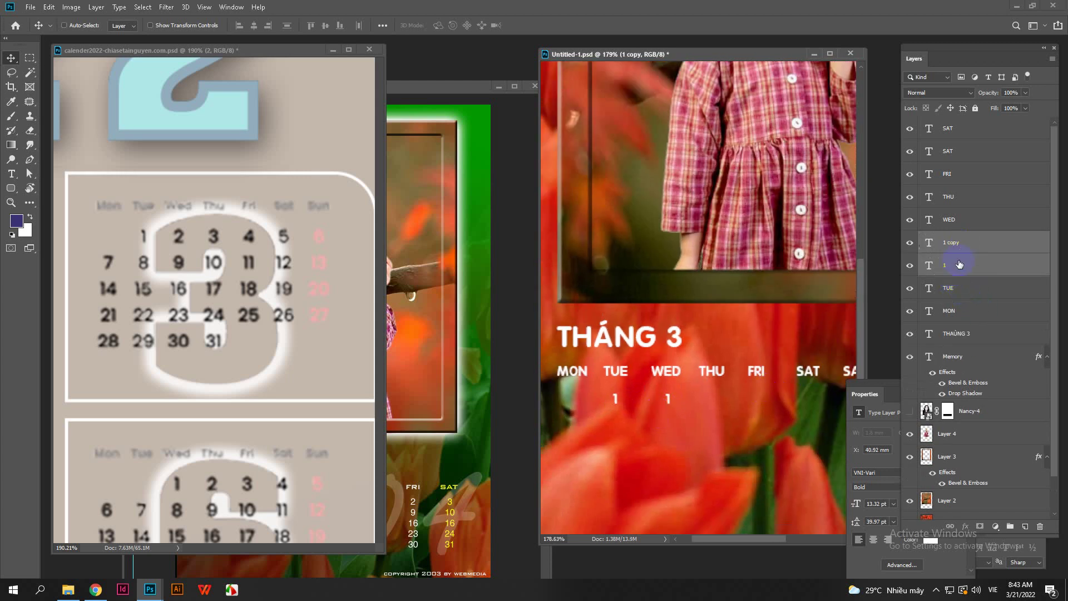
{"action": "left_click", "coordinate": [670, 405]}
{"action": "left_click_drag", "start_coordinate": [670, 403], "coordinate": [679, 431]}
{"action": "left_click", "coordinate": [766, 398]}
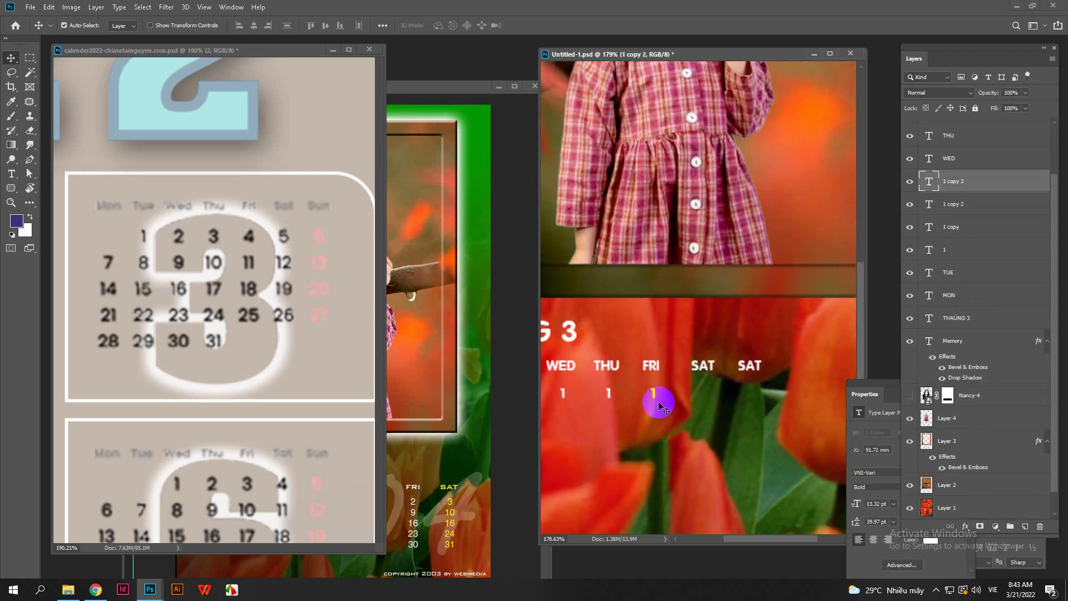
Step: Add two more copies of the 1 to the date row, one beneath each SAT label
{"action": "left_click", "coordinate": [654, 396]}
{"action": "left_click_drag", "start_coordinate": [653, 397], "coordinate": [748, 392]}
{"action": "scroll", "coordinate": [746, 389], "scroll_direction": "down", "scroll_amount": 3}
{"action": "scroll", "coordinate": [726, 432], "scroll_direction": "left", "scroll_amount": 2}
{"action": "scroll", "coordinate": [726, 432], "scroll_direction": "left", "scroll_amount": 1}
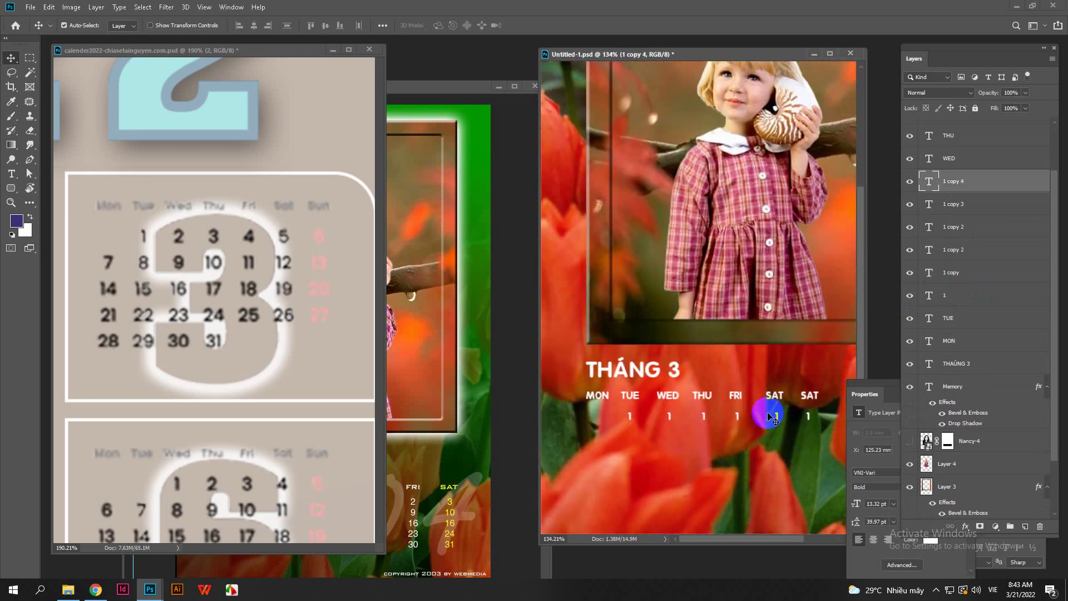
{"action": "left_click", "coordinate": [973, 240], "text": "shift"}
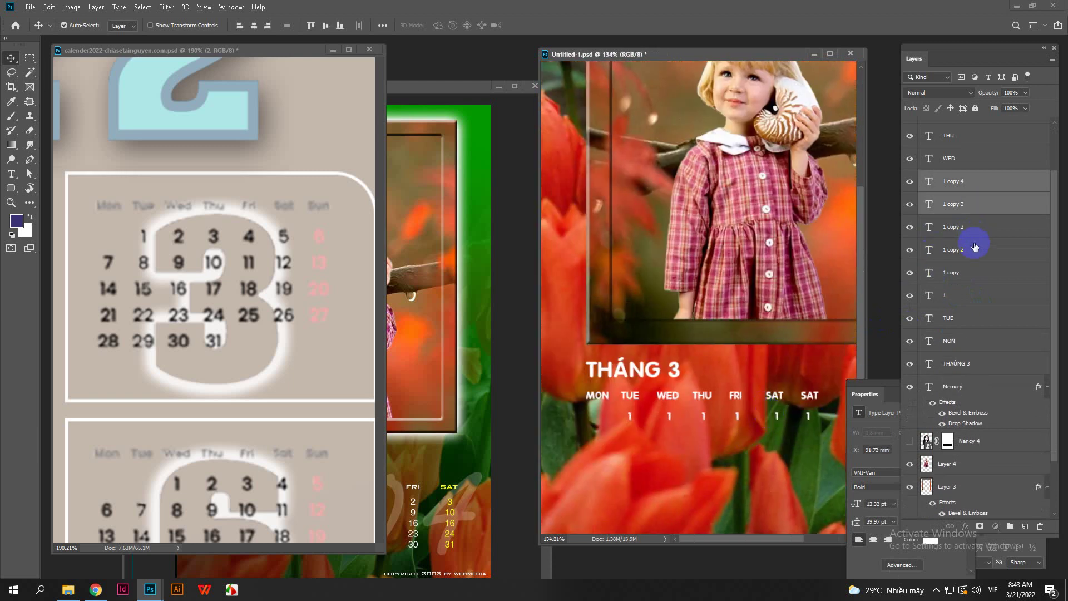
{"action": "left_click", "coordinate": [973, 274], "text": "shift"}
{"action": "left_click", "coordinate": [973, 296], "text": "shift"}
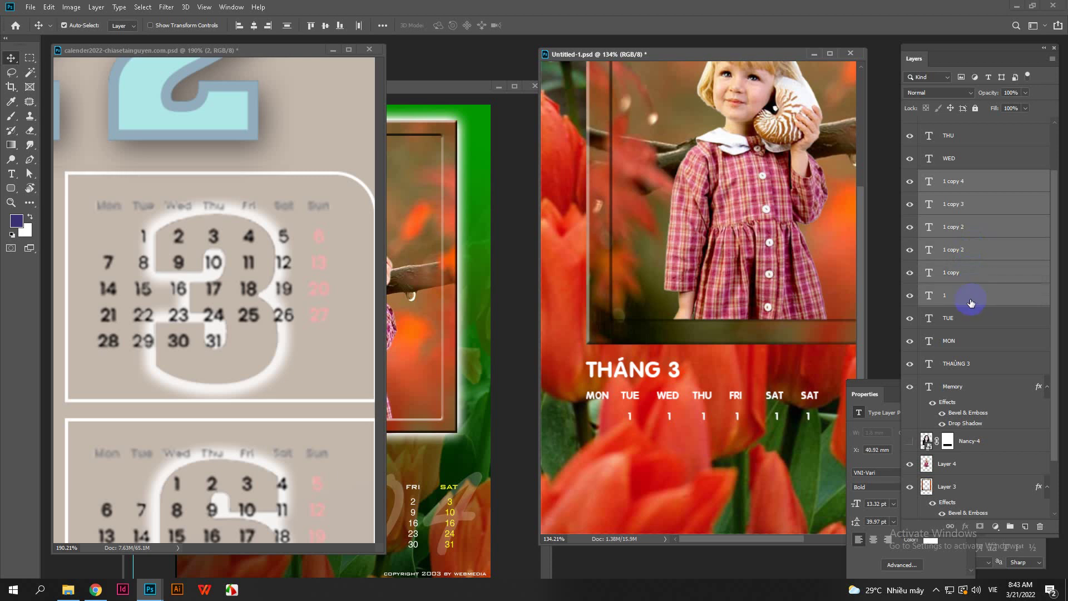
{"action": "scroll", "coordinate": [781, 422], "scroll_direction": "down", "scroll_amount": 3}
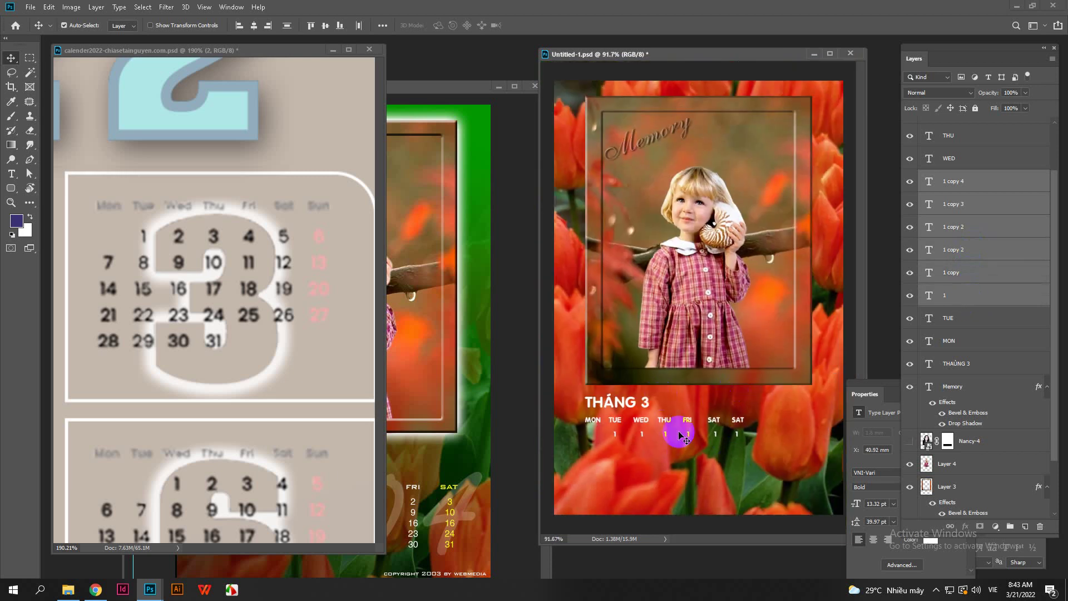
{"action": "left_click", "coordinate": [643, 440]}
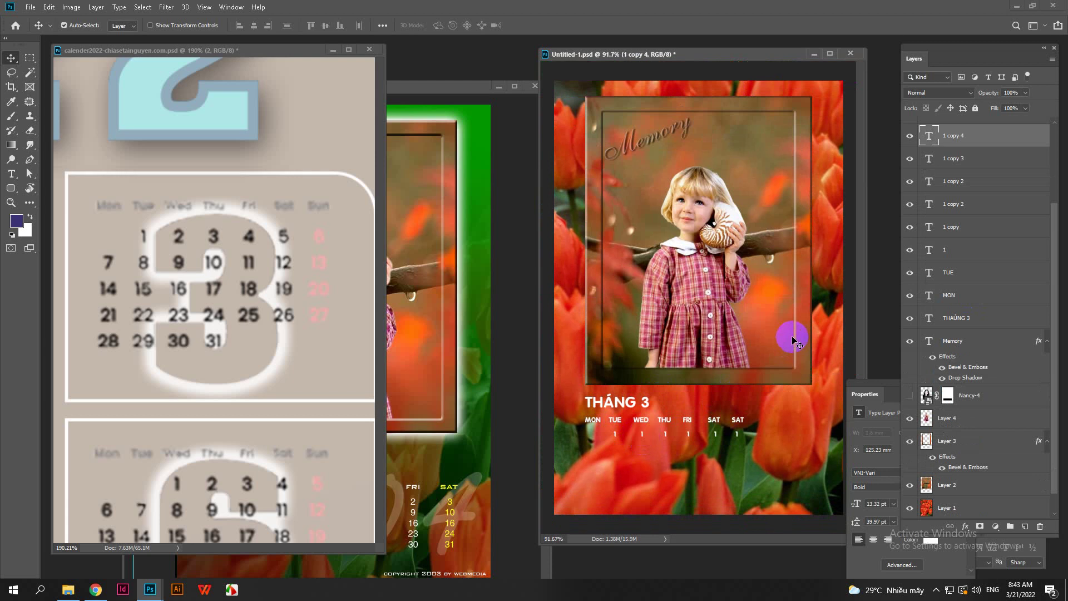
Step: Select the six 1 dates of the first row and duplicate them straight down as a second row
{"action": "left_click", "coordinate": [996, 160]}
{"action": "left_click", "coordinate": [977, 181], "text": "ctrl"}
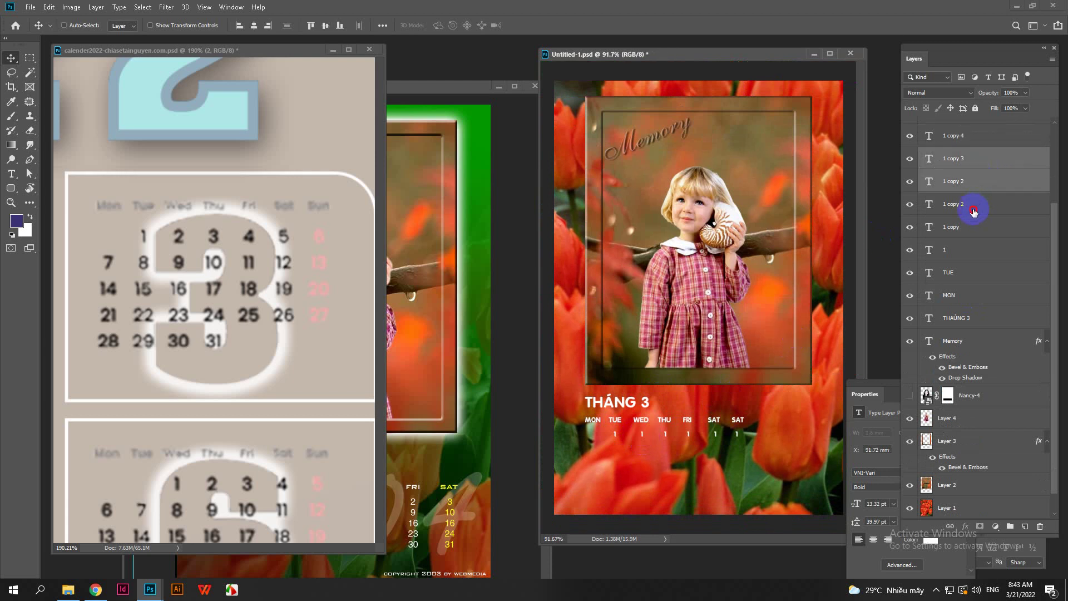
{"action": "left_click", "coordinate": [974, 206], "text": "ctrl"}
{"action": "left_click", "coordinate": [979, 227], "text": "ctrl"}
{"action": "left_click", "coordinate": [976, 137], "text": "ctrl"}
{"action": "left_click", "coordinate": [960, 255], "text": "ctrl"}
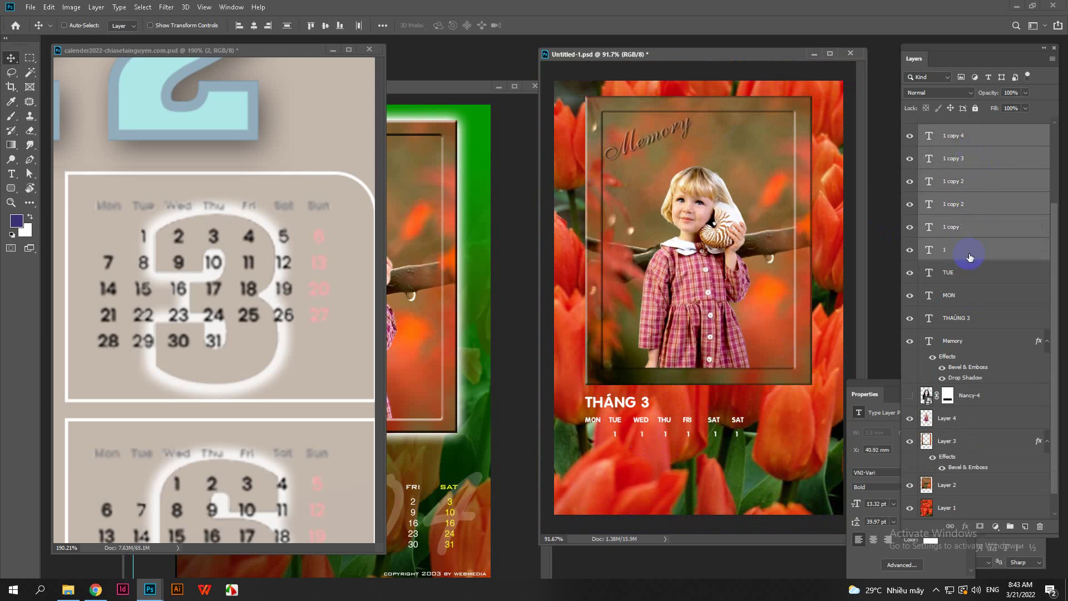
{"action": "scroll", "coordinate": [968, 257], "scroll_direction": "up", "scroll_amount": 2}
{"action": "scroll", "coordinate": [969, 257], "scroll_direction": "down", "scroll_amount": 2}
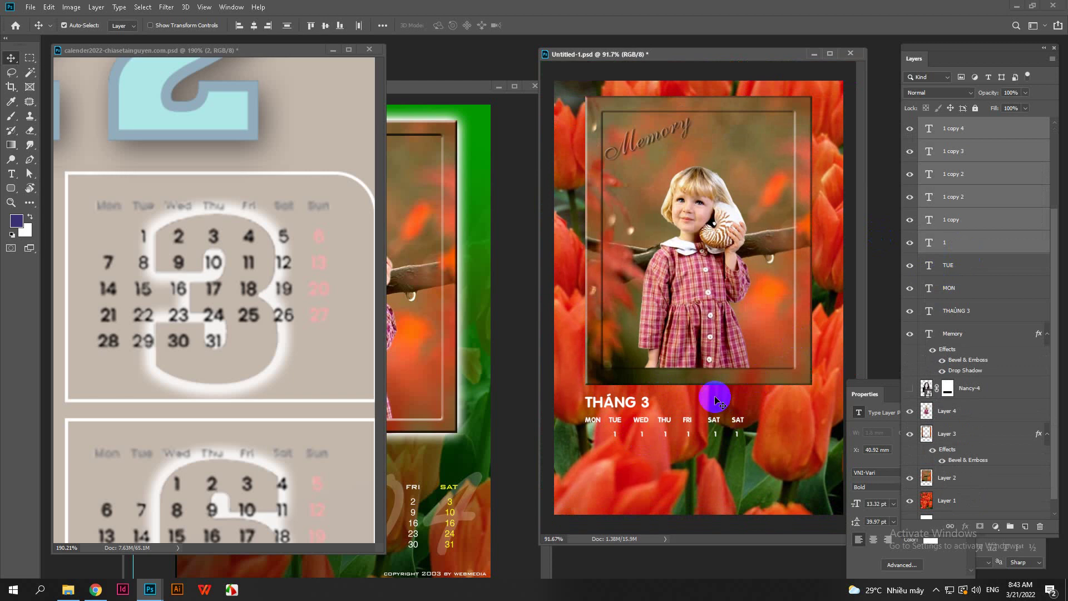
{"action": "scroll", "coordinate": [682, 445], "scroll_direction": "up", "scroll_amount": 3}
{"action": "scroll", "coordinate": [678, 458], "scroll_direction": "up", "scroll_amount": 2}
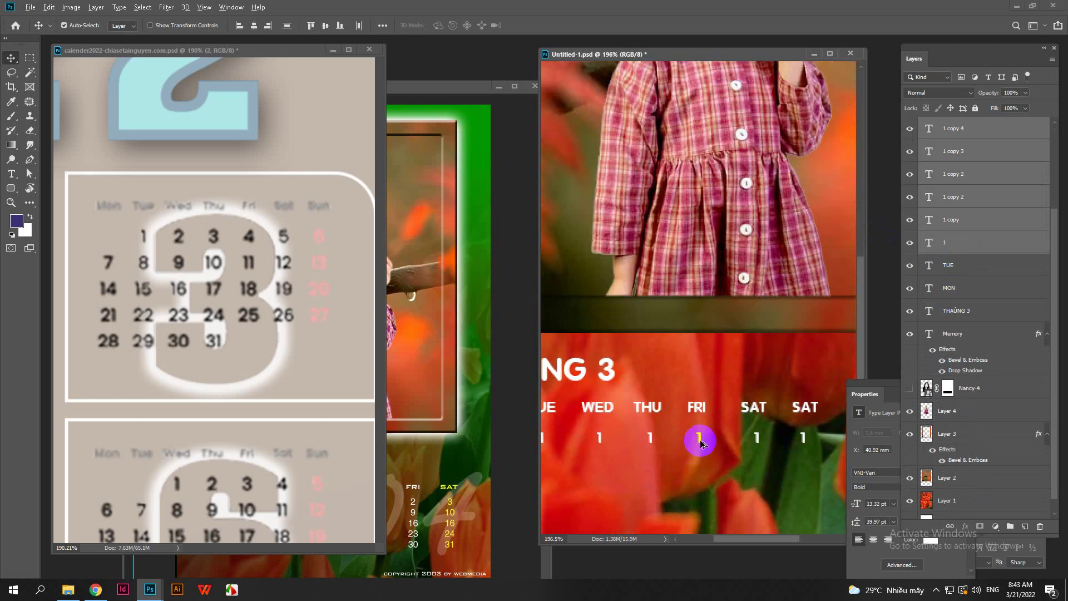
{"action": "left_click_drag", "start_coordinate": [701, 442], "coordinate": [703, 472]}
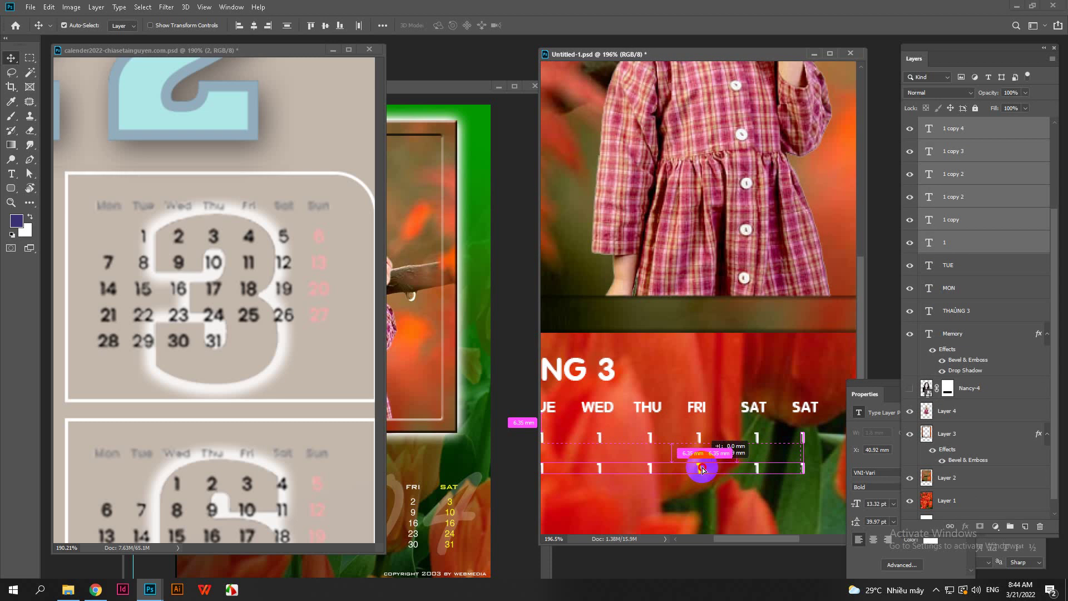
{"action": "left_click_drag", "start_coordinate": [703, 469], "coordinate": [702, 460]}
{"action": "scroll", "coordinate": [705, 461], "scroll_direction": "down", "scroll_amount": 3}
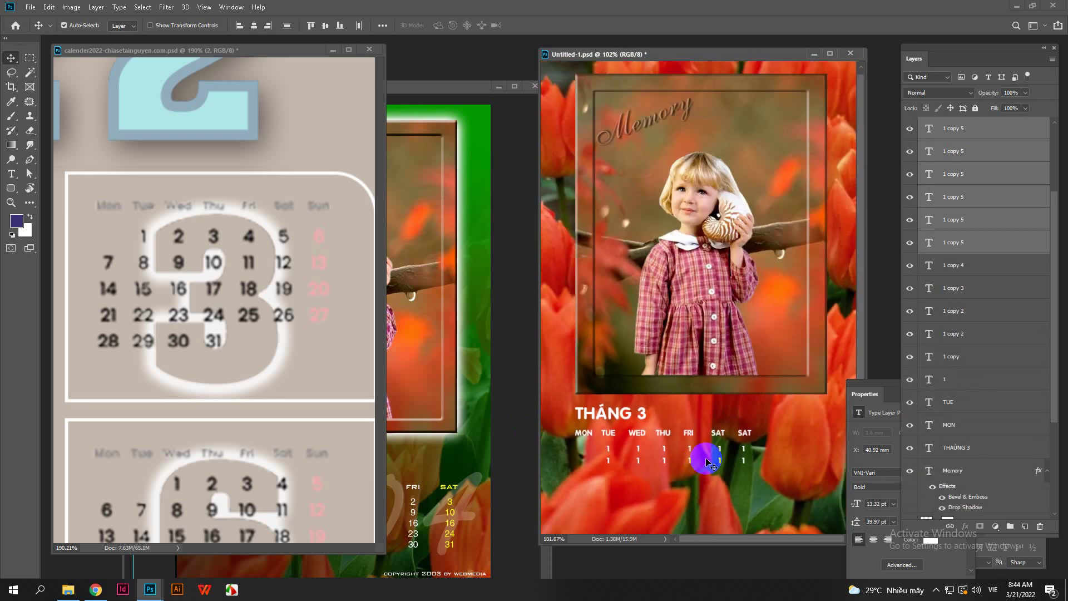
{"action": "scroll", "coordinate": [708, 440], "scroll_direction": "down", "scroll_amount": 1}
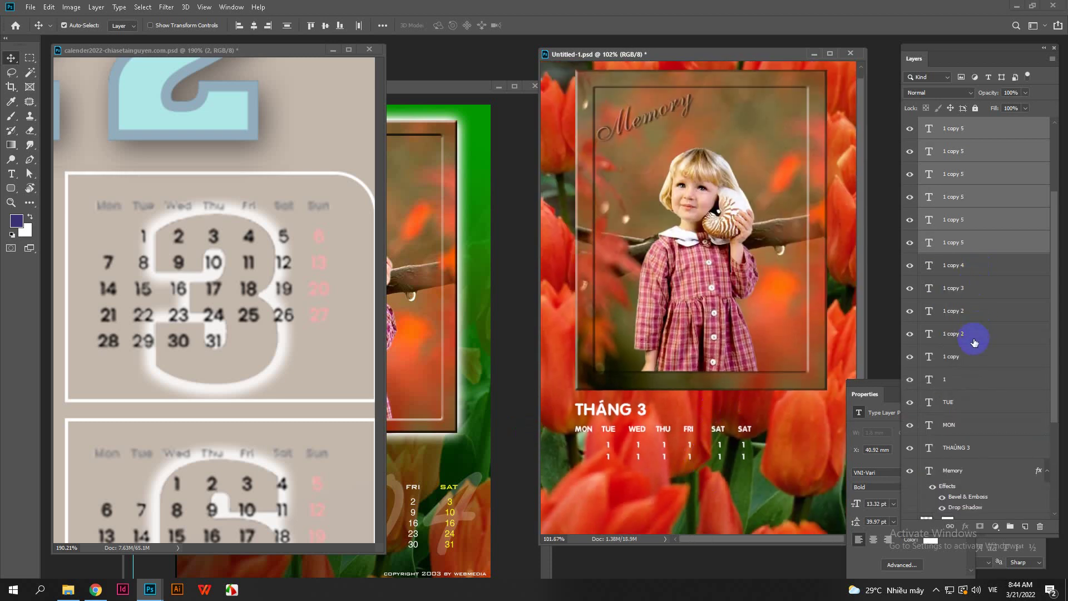
{"action": "left_click", "coordinate": [973, 360], "text": "shift"}
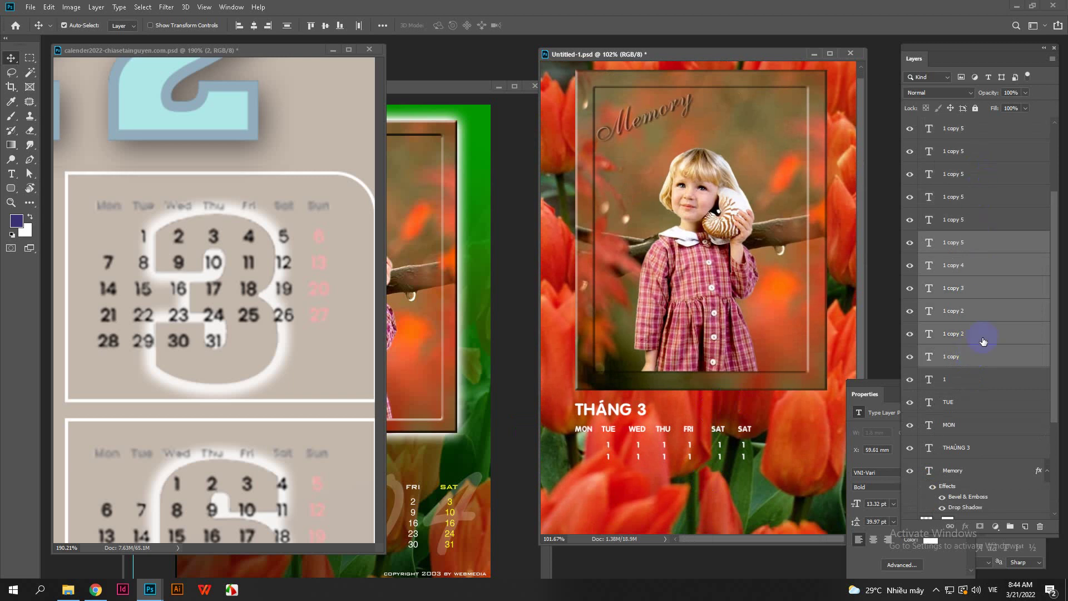
{"action": "left_click", "coordinate": [968, 377]}
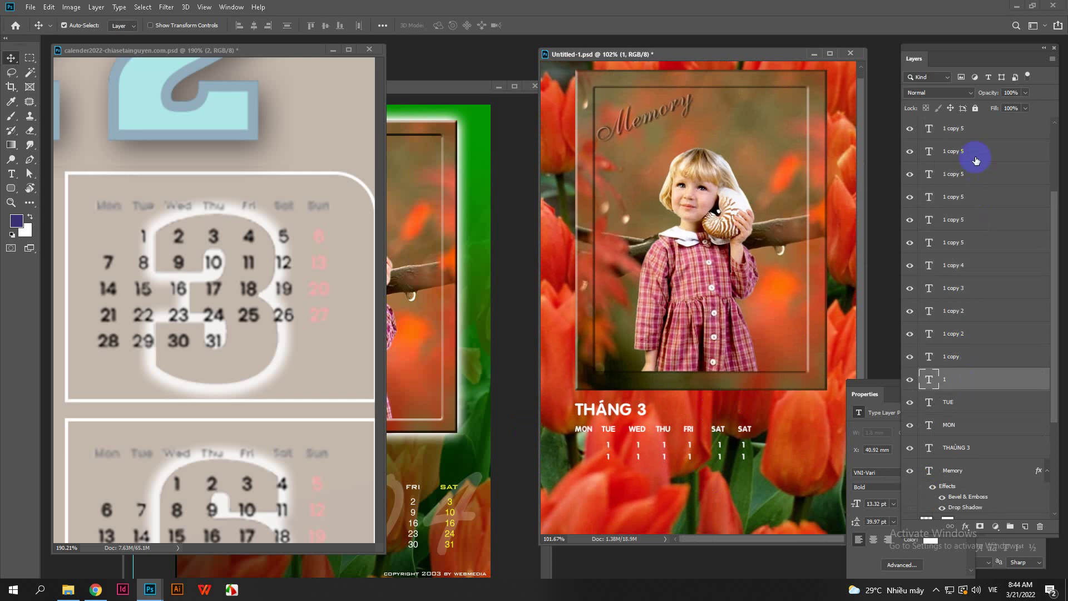
{"action": "scroll", "coordinate": [973, 177], "scroll_direction": "up", "scroll_amount": 2}
{"action": "left_click", "coordinate": [974, 200], "text": "shift"}
{"action": "scroll", "coordinate": [689, 367], "scroll_direction": "down", "scroll_amount": 2}
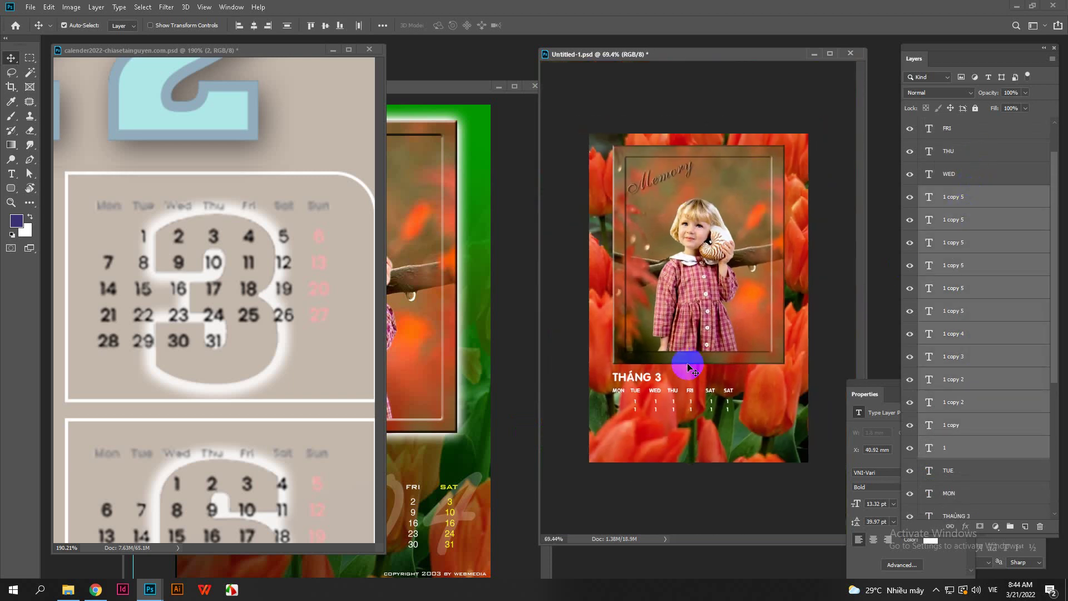
{"action": "scroll", "coordinate": [692, 443], "scroll_direction": "up", "scroll_amount": 2}
{"action": "scroll", "coordinate": [715, 453], "scroll_direction": "up", "scroll_amount": 2}
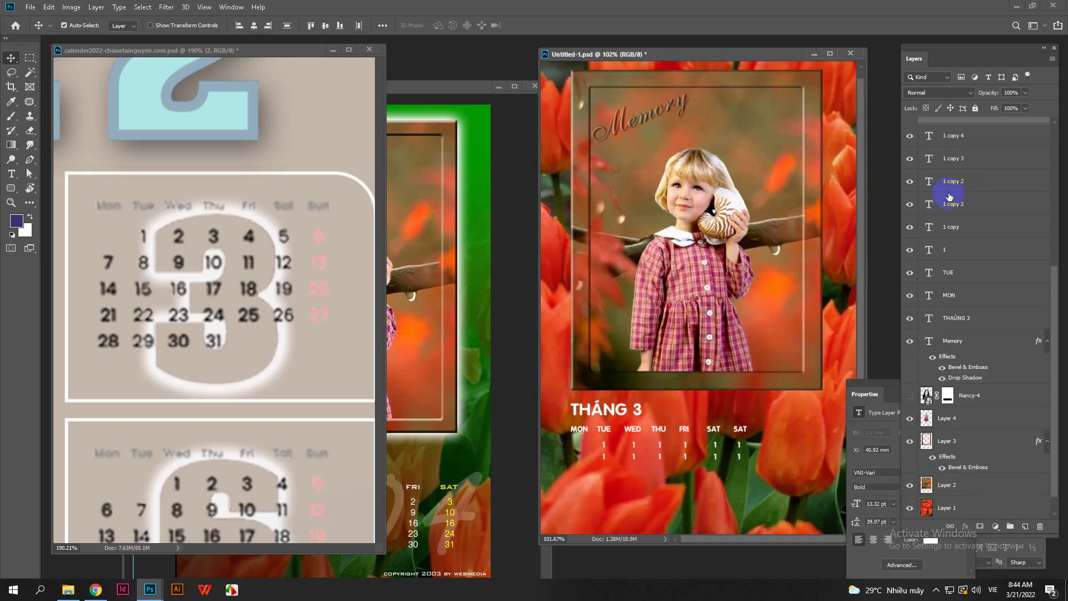
{"action": "scroll", "coordinate": [956, 239], "scroll_direction": "up", "scroll_amount": 3}
{"action": "scroll", "coordinate": [968, 242], "scroll_direction": "up", "scroll_amount": 2}
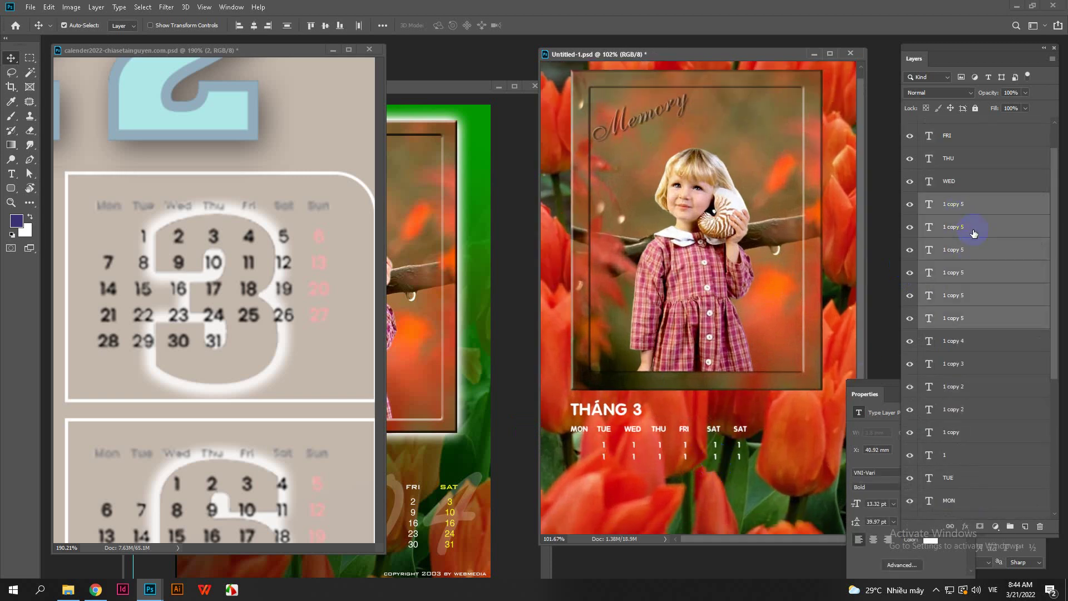
Step: Select all twelve 1 dates in both rows and duplicate them straight down as the third and fourth rows
{"action": "left_click", "coordinate": [972, 203]}
{"action": "scroll", "coordinate": [962, 323], "scroll_direction": "down", "scroll_amount": 2}
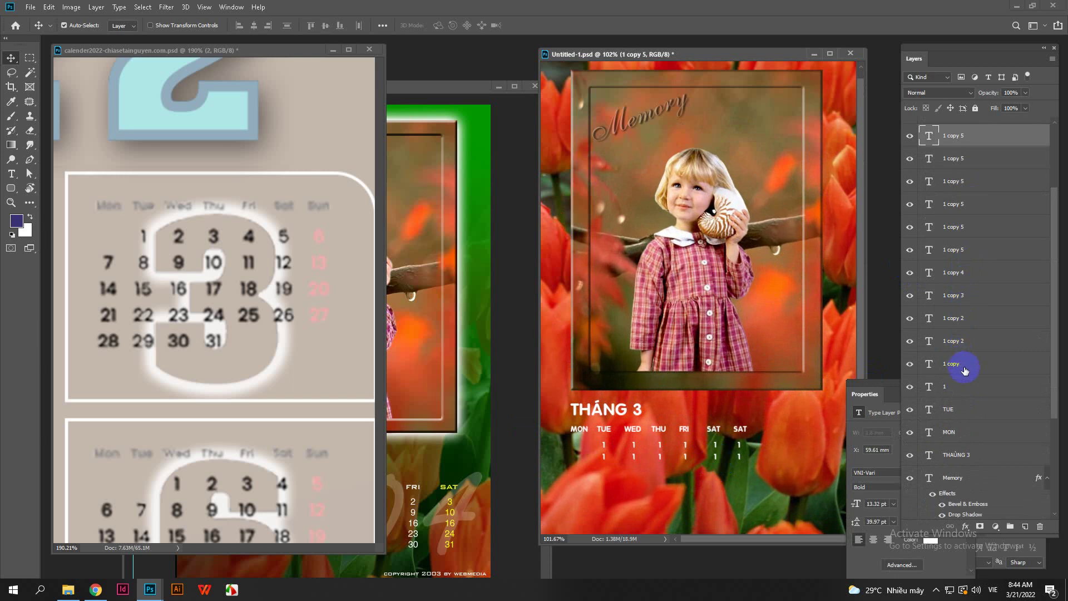
{"action": "left_click", "coordinate": [960, 364], "text": "shift"}
{"action": "left_click", "coordinate": [956, 393], "text": "shift"}
{"action": "scroll", "coordinate": [734, 465], "scroll_direction": "up", "scroll_amount": 2}
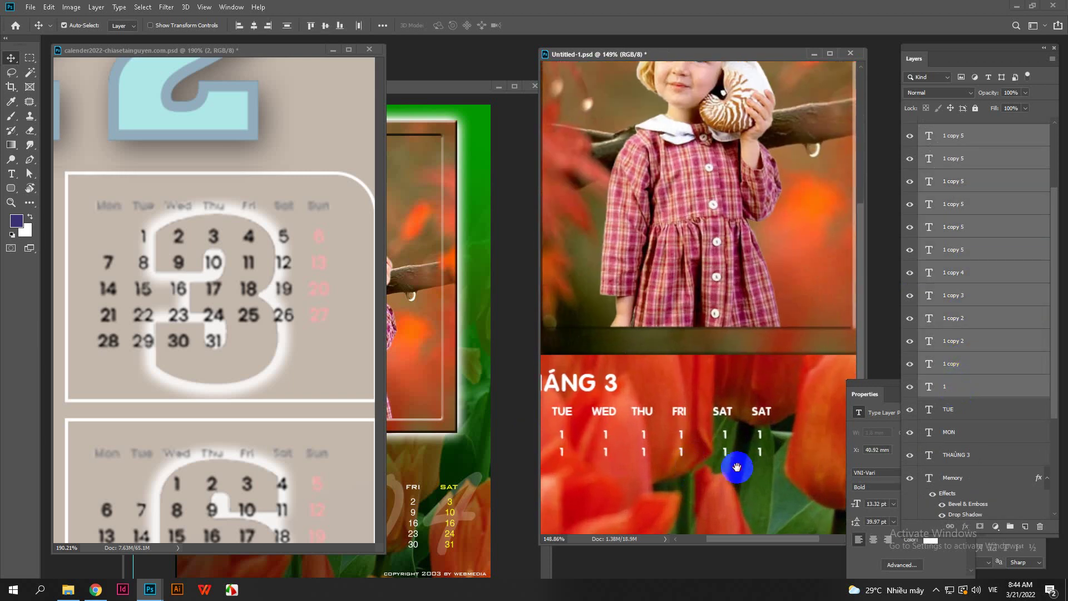
{"action": "left_click_drag", "start_coordinate": [735, 465], "coordinate": [774, 441]}
{"action": "scroll", "coordinate": [768, 440], "scroll_direction": "up", "scroll_amount": 1}
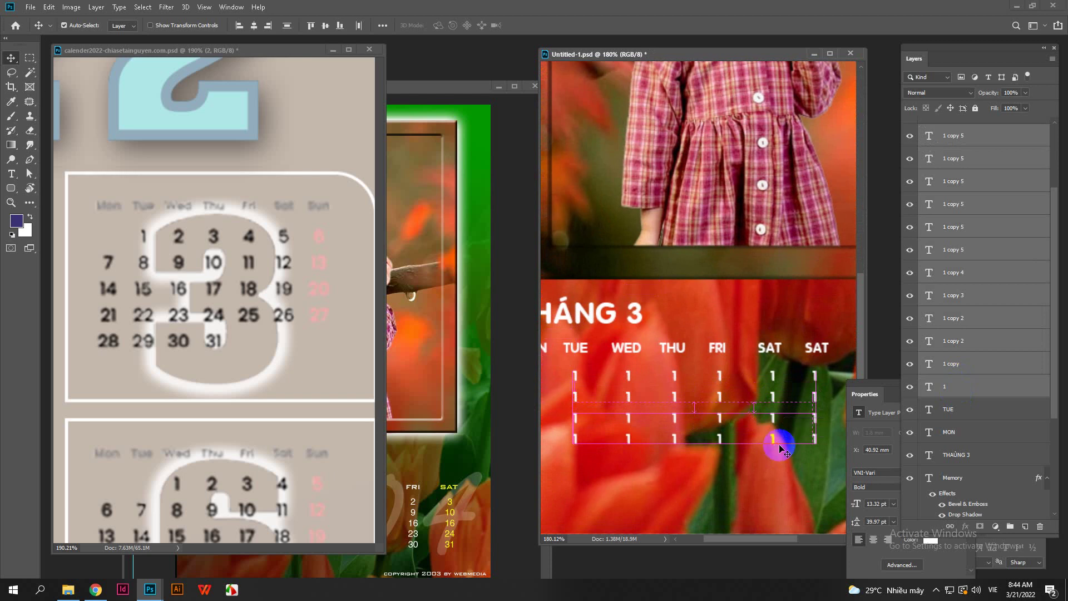
{"action": "left_click", "coordinate": [807, 439]}
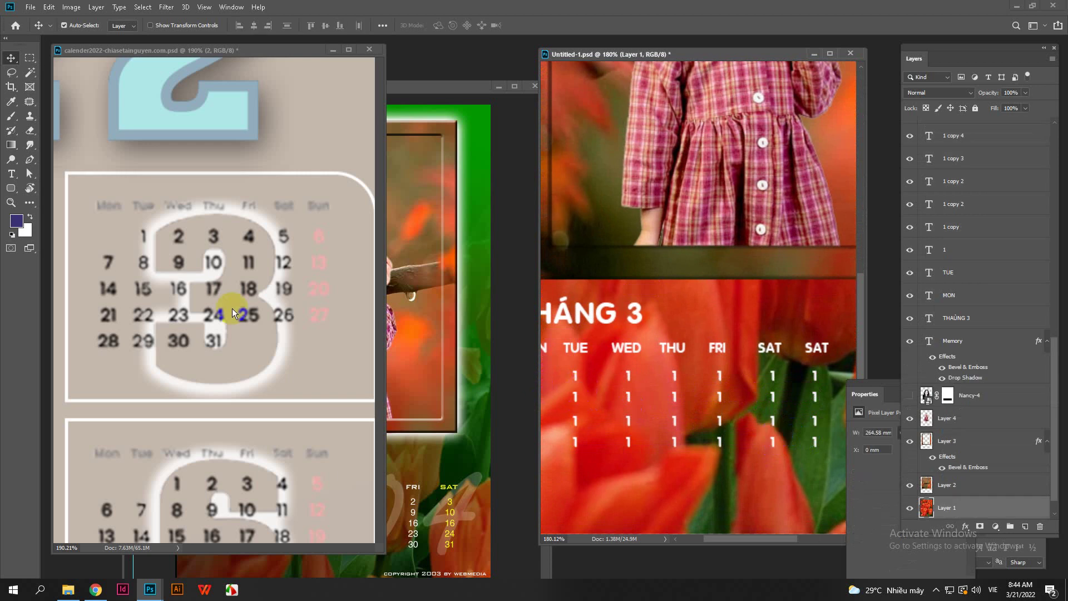
Step: Duplicate the 1 dates of rows two to four from the TUE column to beneath MON
{"action": "left_click_drag", "start_coordinate": [590, 469], "coordinate": [692, 490]}
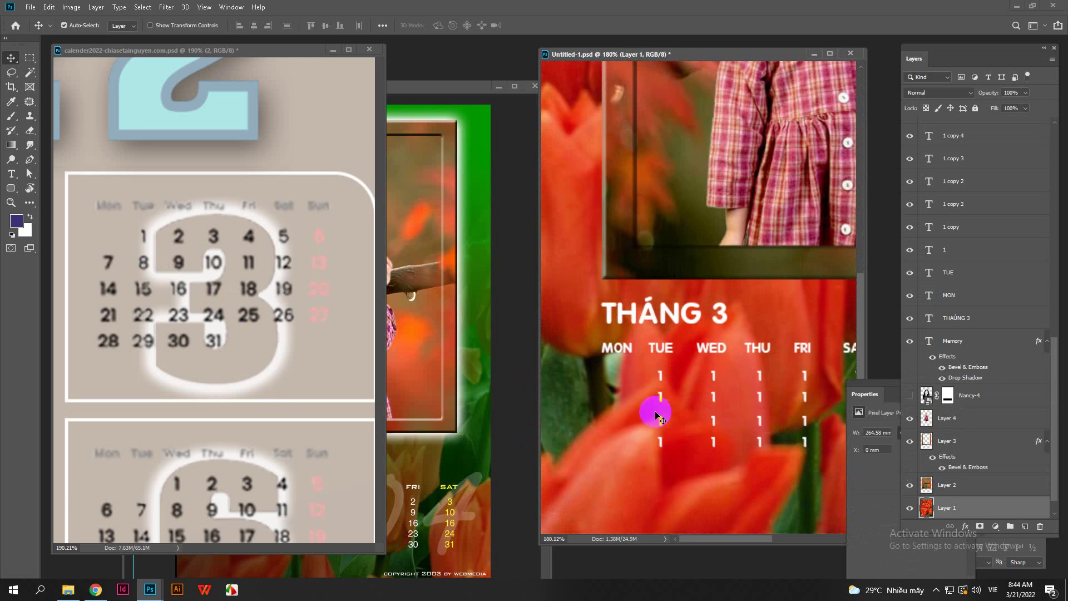
{"action": "left_click_drag", "start_coordinate": [661, 396], "coordinate": [621, 443]}
{"action": "left_click", "coordinate": [631, 478]}
{"action": "scroll", "coordinate": [687, 484], "scroll_direction": "down", "scroll_amount": 3}
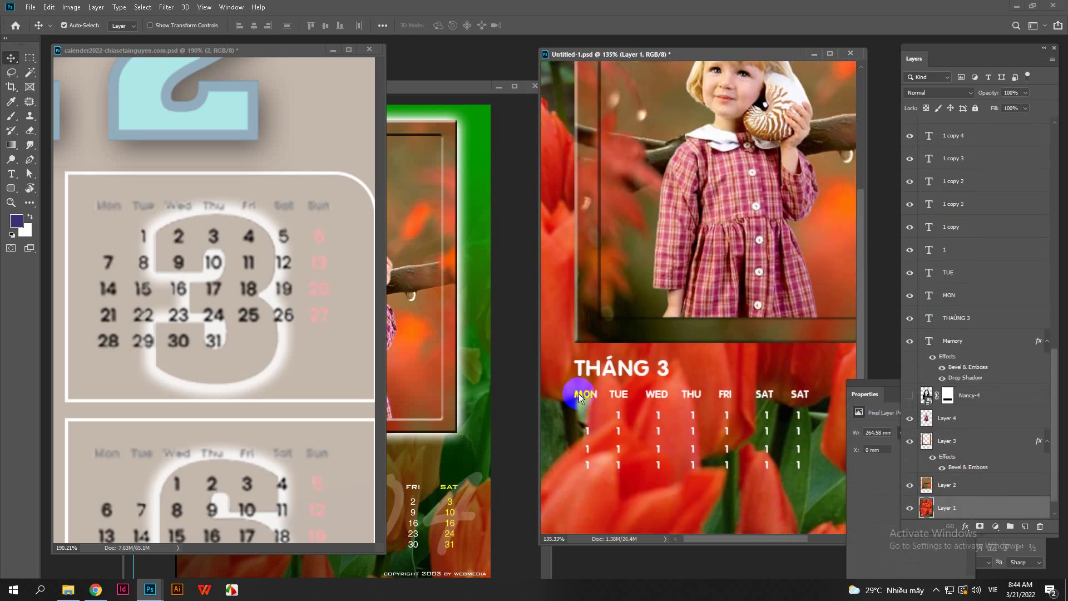
{"action": "left_click", "coordinate": [565, 460]}
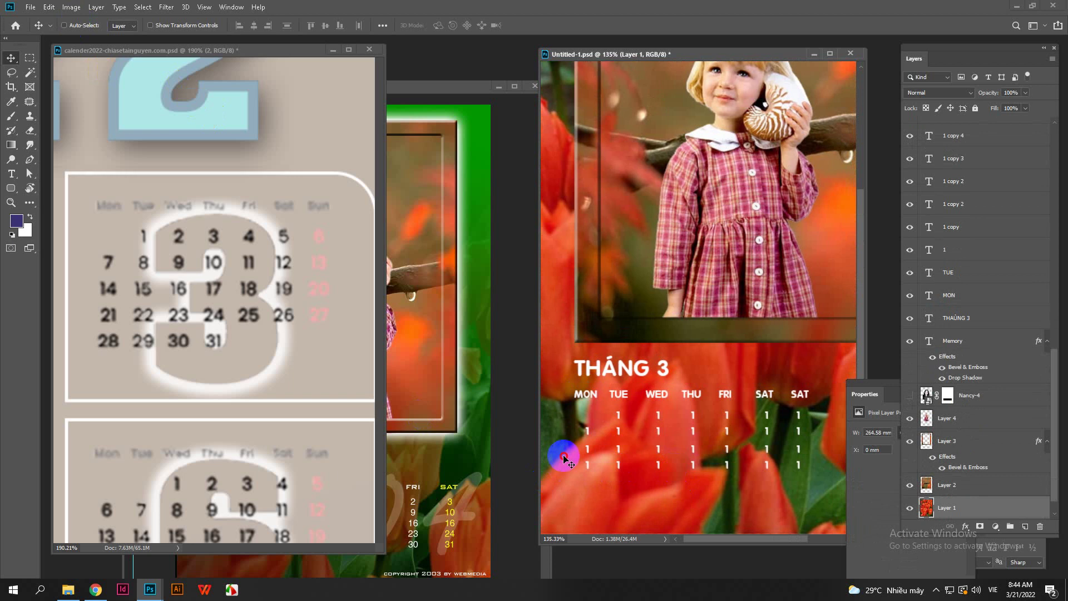
Step: Add a fifth date row of four 1s beneath MON, TUE, WED and THU
{"action": "left_click_drag", "start_coordinate": [563, 457], "coordinate": [669, 447]}
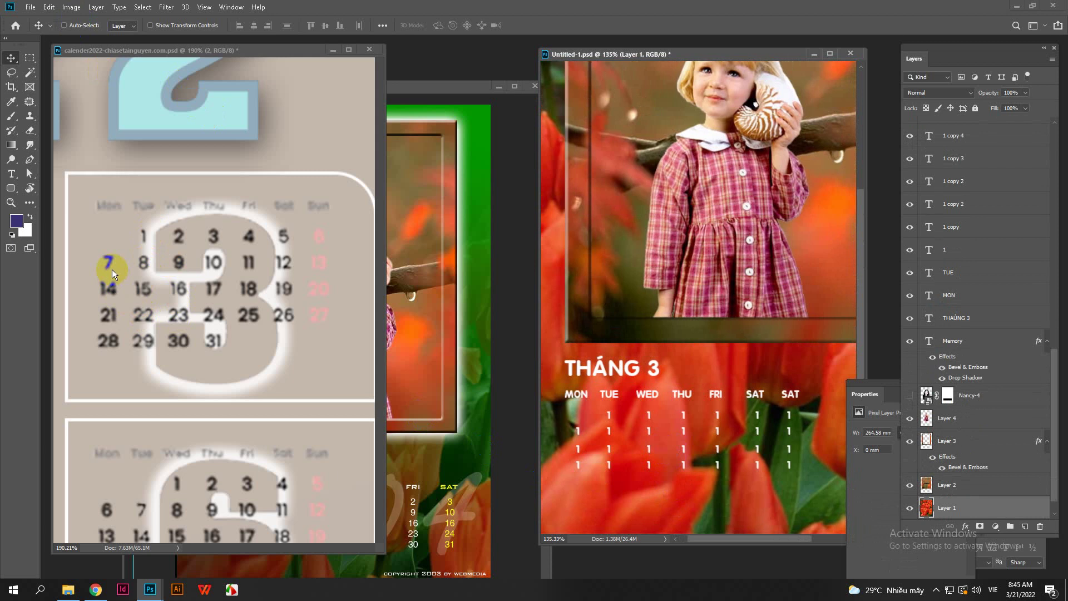
{"action": "left_click_drag", "start_coordinate": [552, 469], "coordinate": [632, 442]}
{"action": "scroll", "coordinate": [579, 477], "scroll_direction": "up", "scroll_amount": 3}
{"action": "scroll", "coordinate": [679, 503], "scroll_direction": "right", "scroll_amount": 2}
{"action": "scroll", "coordinate": [696, 474], "scroll_direction": "down", "scroll_amount": 3}
Step: Bring final.jpg forward and compare its calendar layout with the weekday labels and date grid under THÁNG 3
{"action": "left_click", "coordinate": [478, 489]}
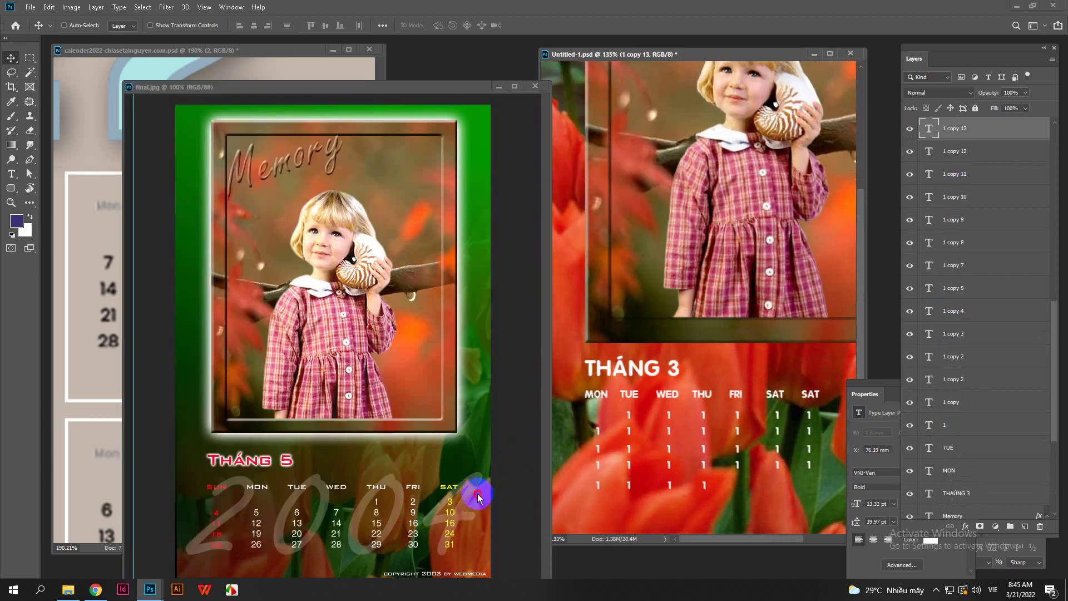
{"action": "left_click_drag", "start_coordinate": [711, 441], "coordinate": [739, 472]}
{"action": "key", "text": "ctrl+0"}
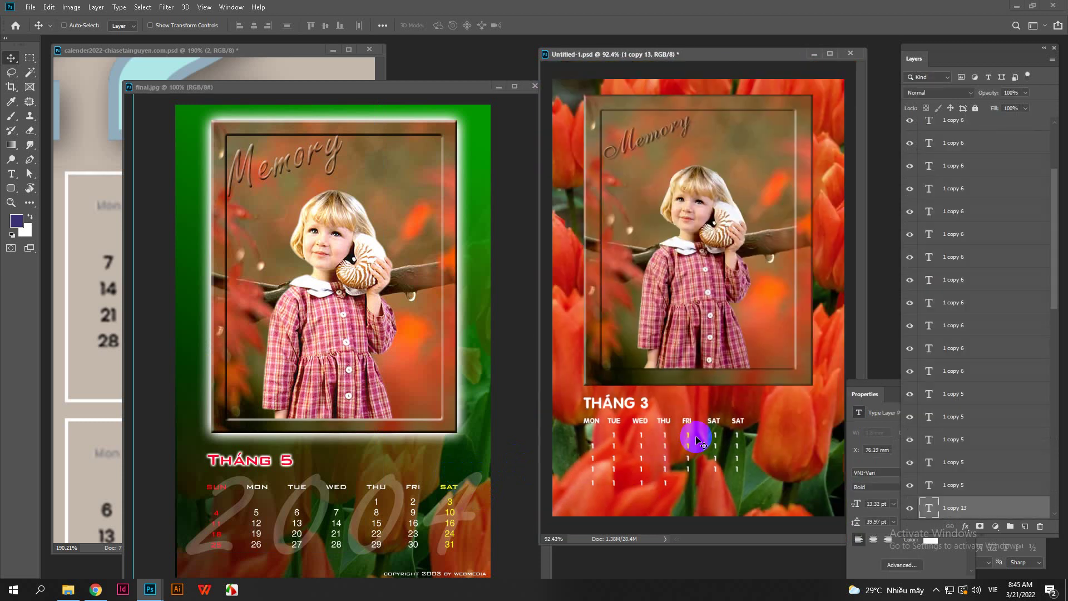
{"action": "scroll", "coordinate": [701, 490], "scroll_direction": "up", "scroll_amount": 1}
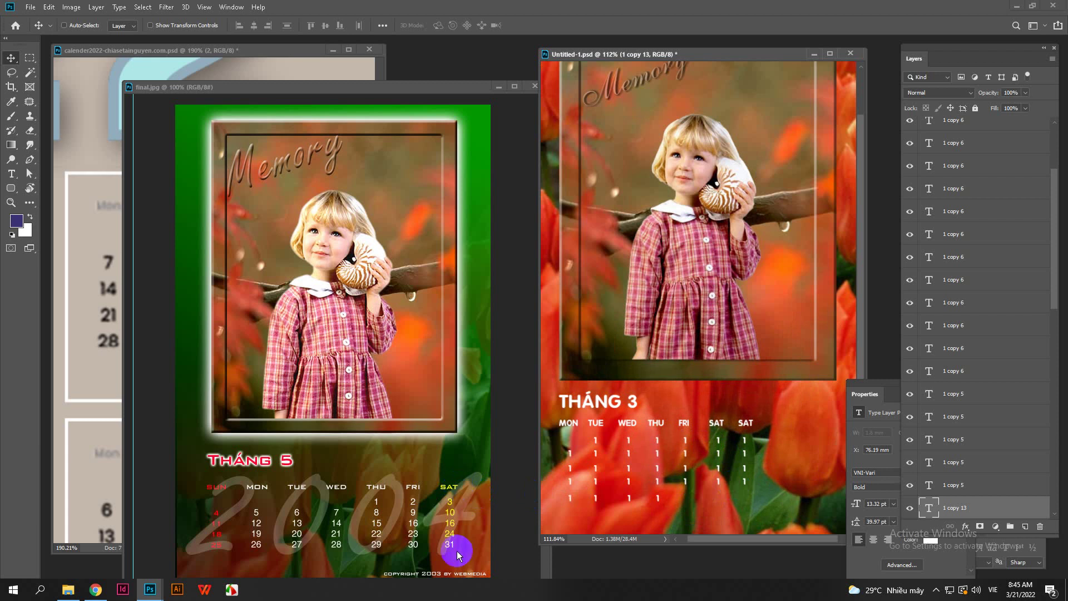
{"action": "scroll", "coordinate": [744, 473], "scroll_direction": "up", "scroll_amount": 2}
{"action": "scroll", "coordinate": [743, 470], "scroll_direction": "down", "scroll_amount": 2}
{"action": "scroll", "coordinate": [745, 472], "scroll_direction": "up", "scroll_amount": 2}
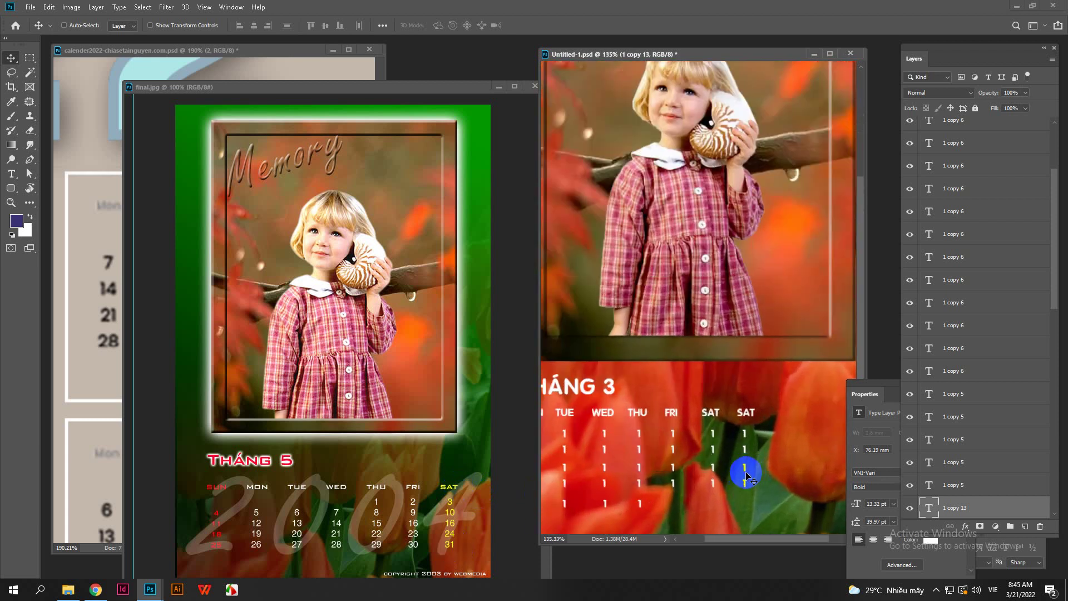
{"action": "scroll", "coordinate": [744, 484], "scroll_direction": "down", "scroll_amount": 2}
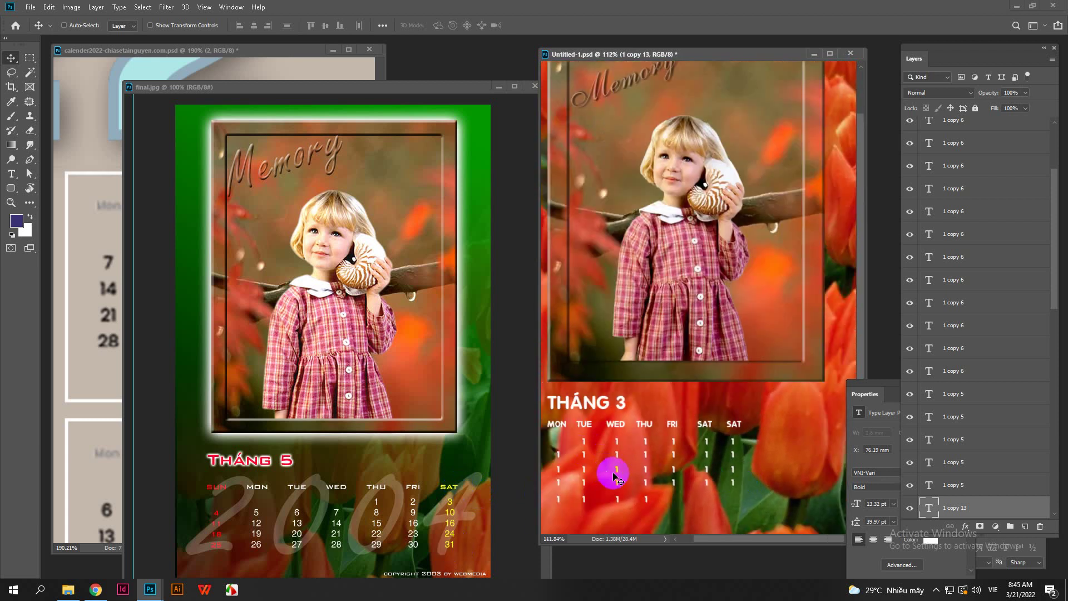
{"action": "scroll", "coordinate": [724, 476], "scroll_direction": "up", "scroll_amount": 3}
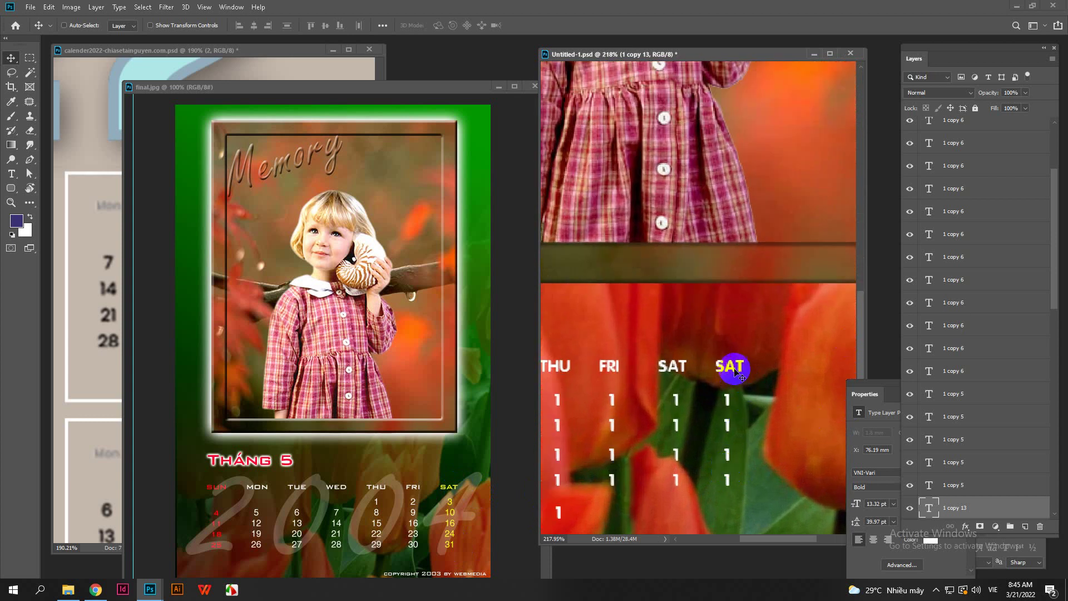
{"action": "scroll", "coordinate": [740, 406], "scroll_direction": "up", "scroll_amount": 1}
{"action": "scroll", "coordinate": [953, 447], "scroll_direction": "down", "scroll_amount": 3}
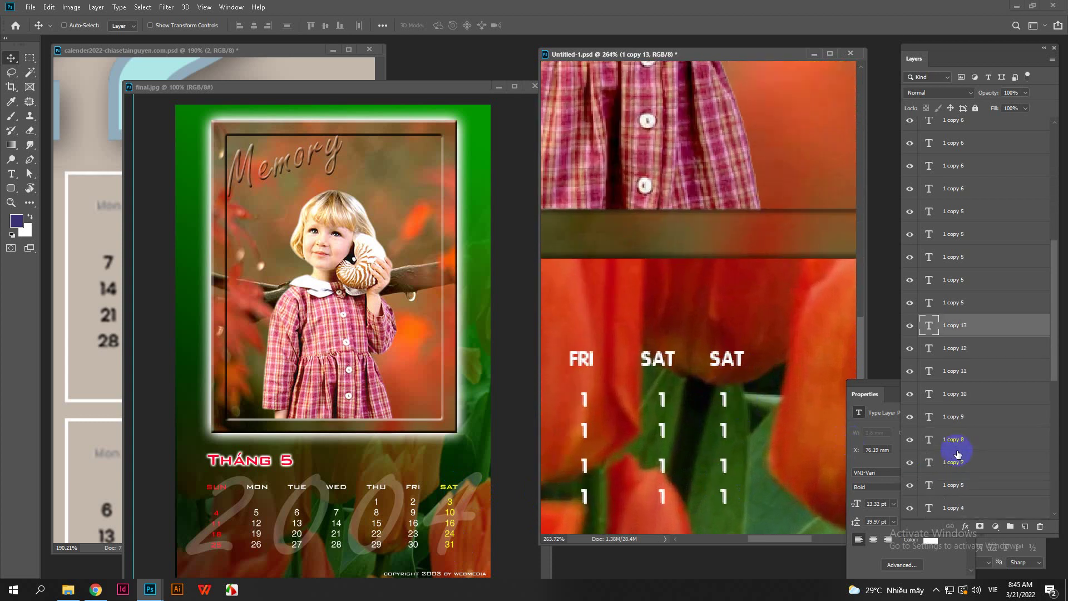
Step: Select the tulip background Layer 1 in Untitled-1.psd and hide it
{"action": "left_click", "coordinate": [81, 25]}
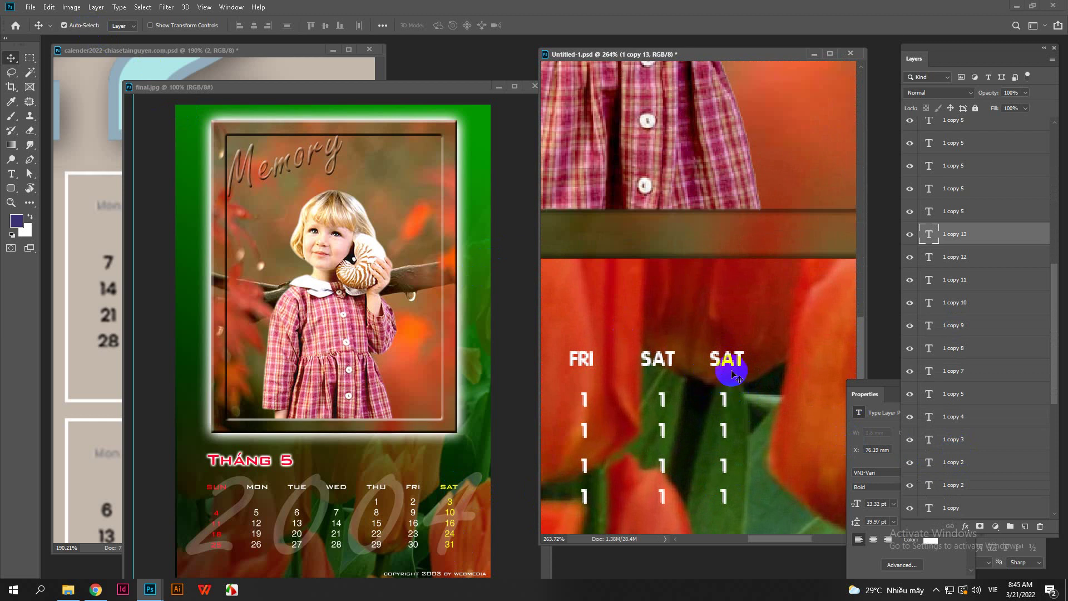
{"action": "left_click", "coordinate": [968, 396]}
{"action": "left_click", "coordinate": [805, 417]}
{"action": "scroll", "coordinate": [806, 417], "scroll_direction": "down", "scroll_amount": 2}
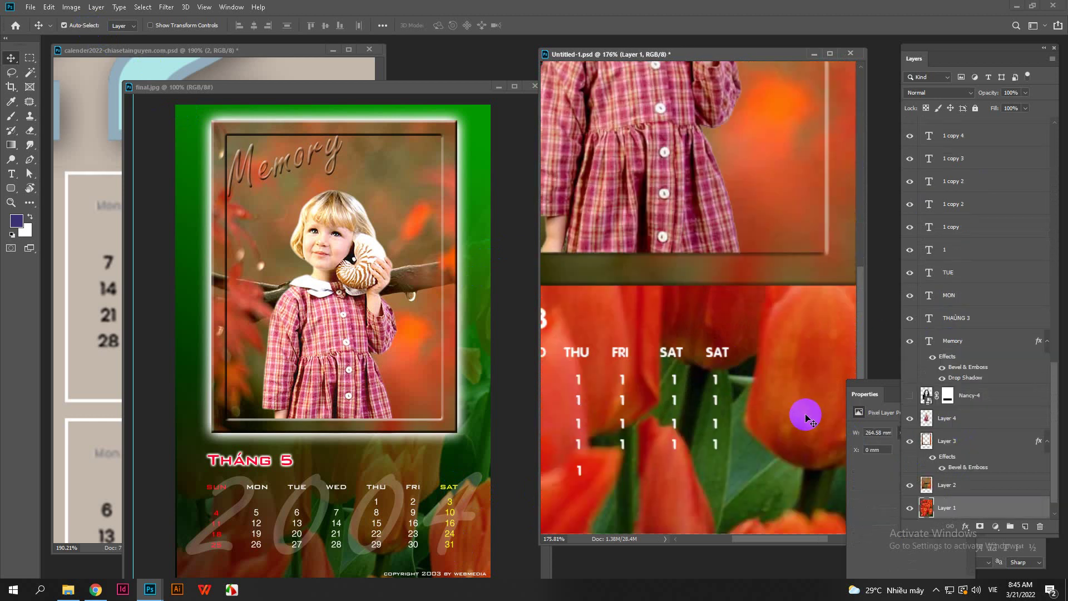
{"action": "left_click", "coordinate": [910, 508]}
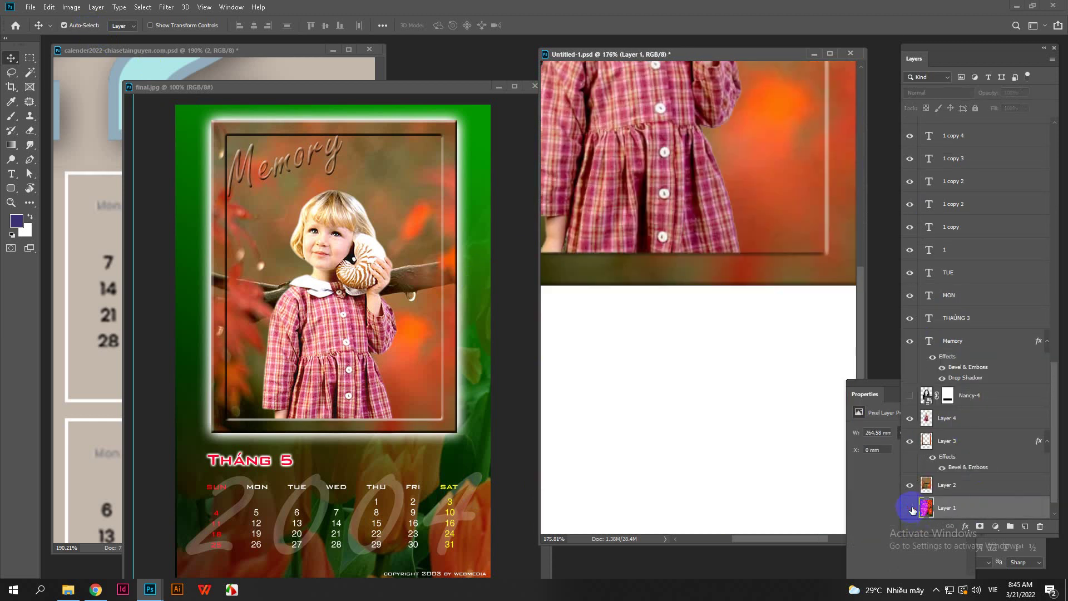
{"action": "scroll", "coordinate": [912, 508], "scroll_direction": "down", "scroll_amount": 1}
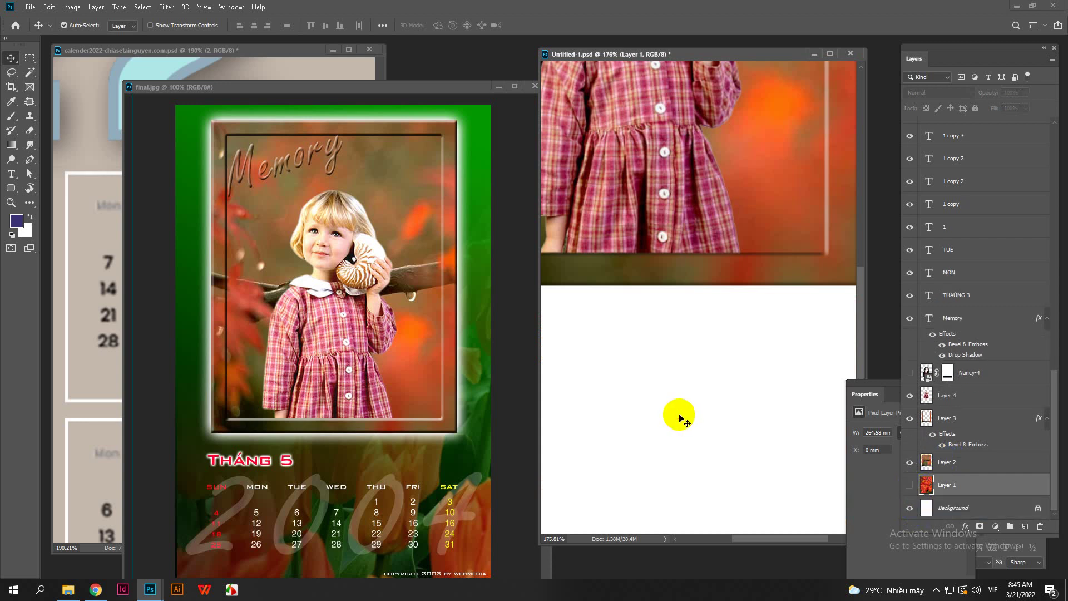
Step: Toggle the white Background layer's visibility to check the calendar text against transparency
{"action": "scroll", "coordinate": [678, 416], "scroll_direction": "down", "scroll_amount": 4}
{"action": "left_click", "coordinate": [909, 508]}
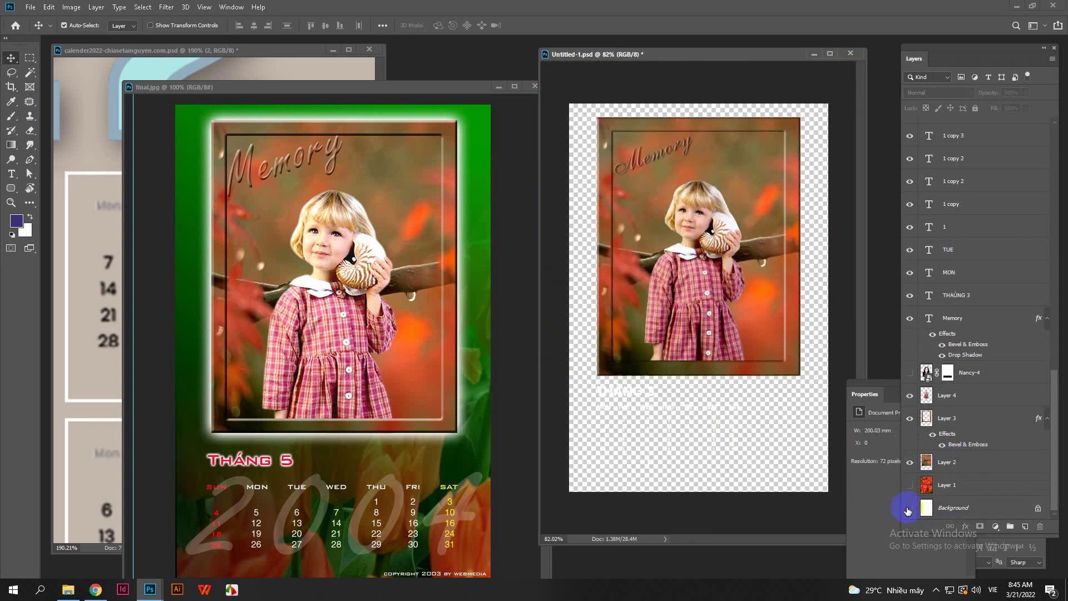
{"action": "scroll", "coordinate": [792, 469], "scroll_direction": "up", "scroll_amount": 1}
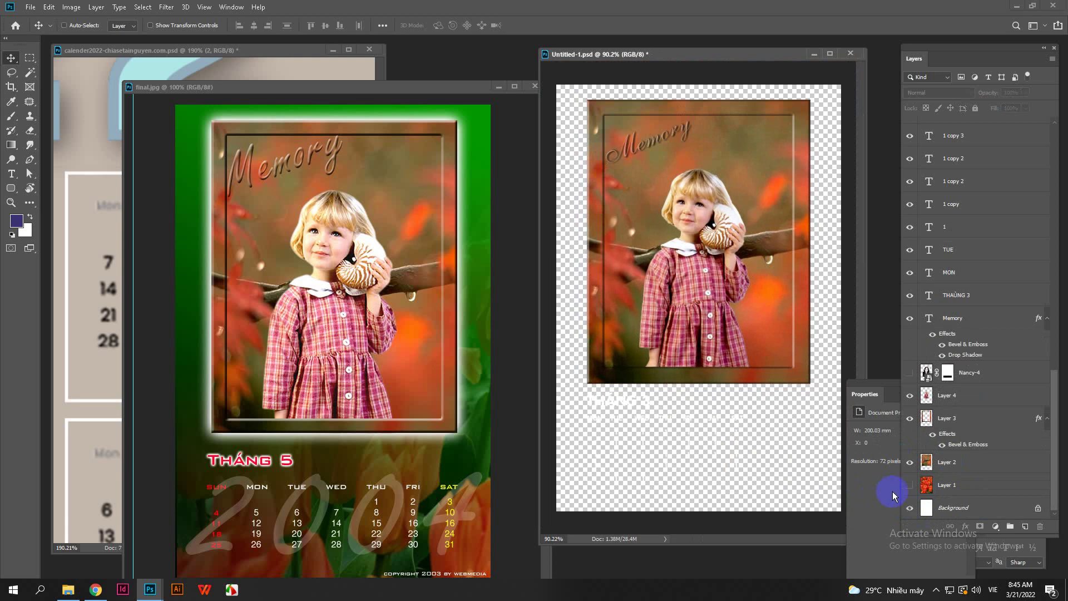
{"action": "left_click", "coordinate": [910, 508]}
{"action": "left_click", "coordinate": [911, 508]}
Step: Convert the locked Background into a regular layer and delete it from Untitled-1.psd
{"action": "left_click", "coordinate": [1037, 495]}
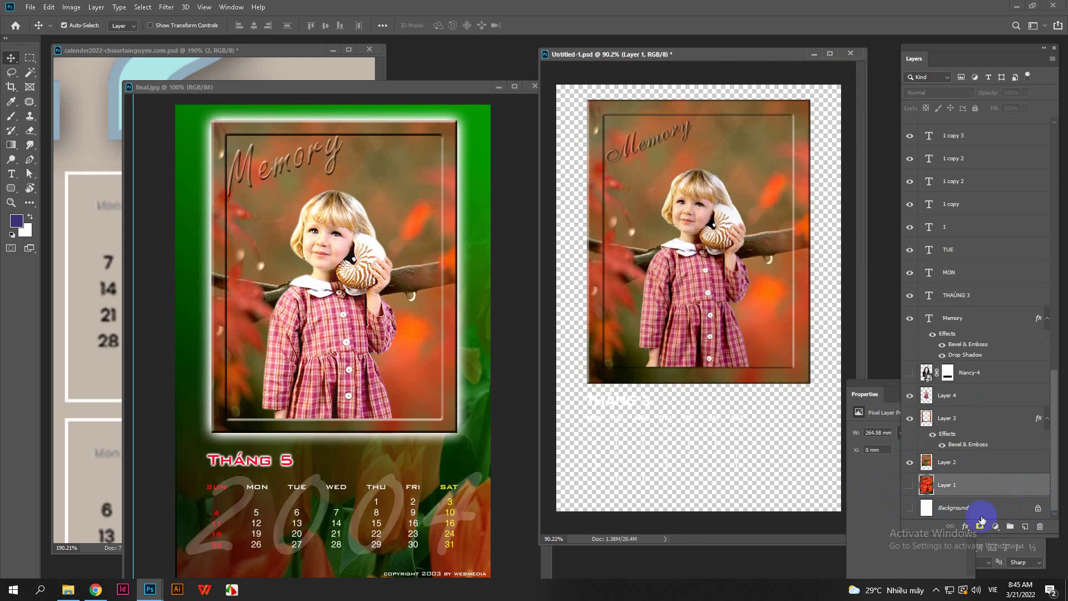
{"action": "right_click", "coordinate": [1007, 486]}
{"action": "key", "text": "Escape"}
{"action": "left_click", "coordinate": [1037, 509]}
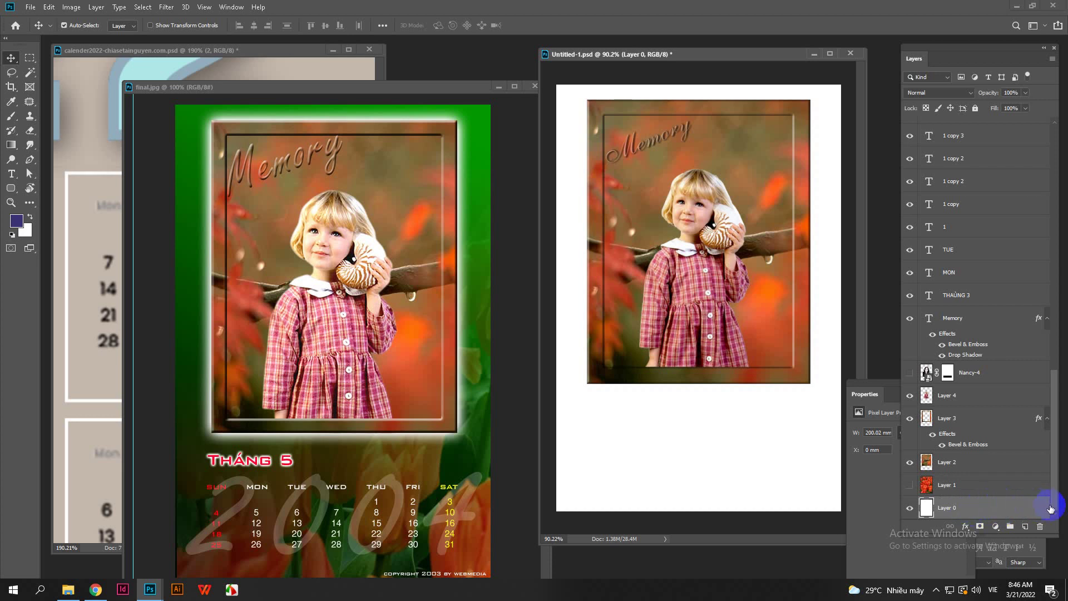
{"action": "left_click_drag", "start_coordinate": [977, 507], "coordinate": [1040, 526]}
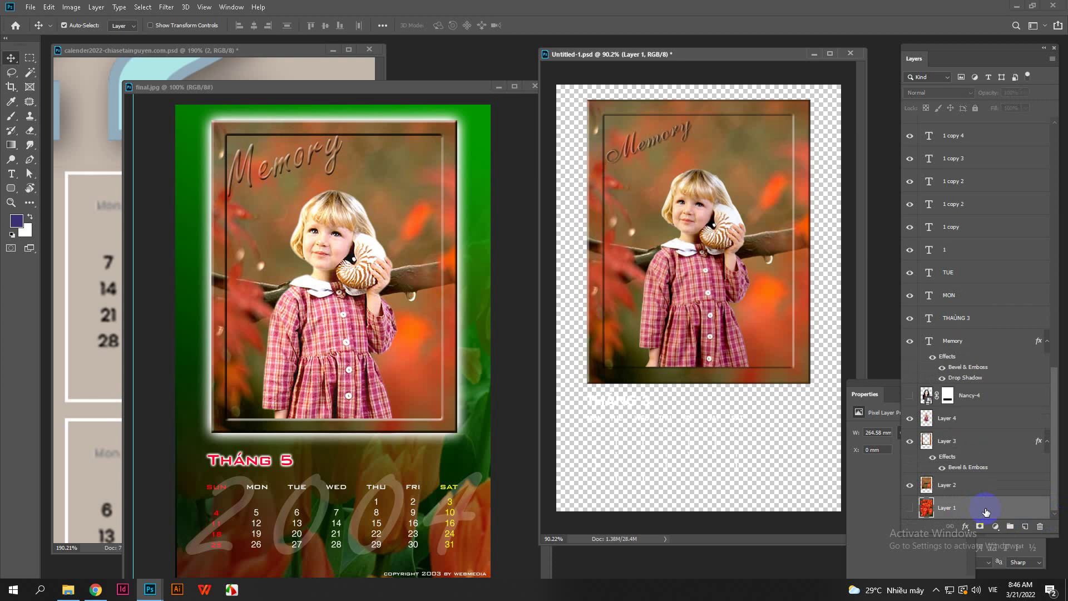
Step: Show the tulip background Layer 1 again
{"action": "right_click", "coordinate": [990, 508]}
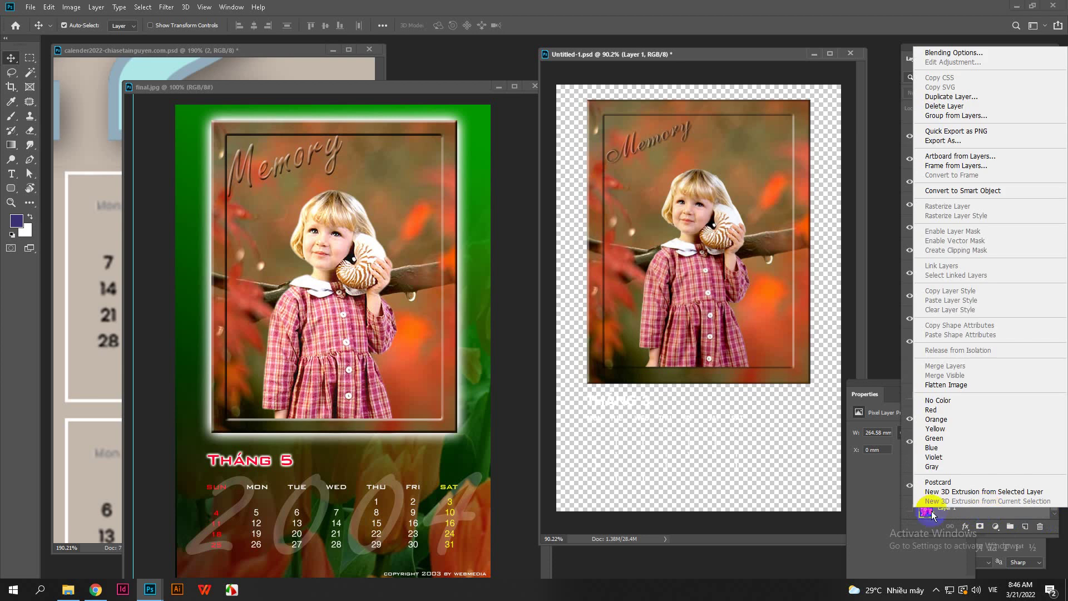
{"action": "left_click", "coordinate": [910, 509]}
{"action": "left_click", "coordinate": [910, 510]}
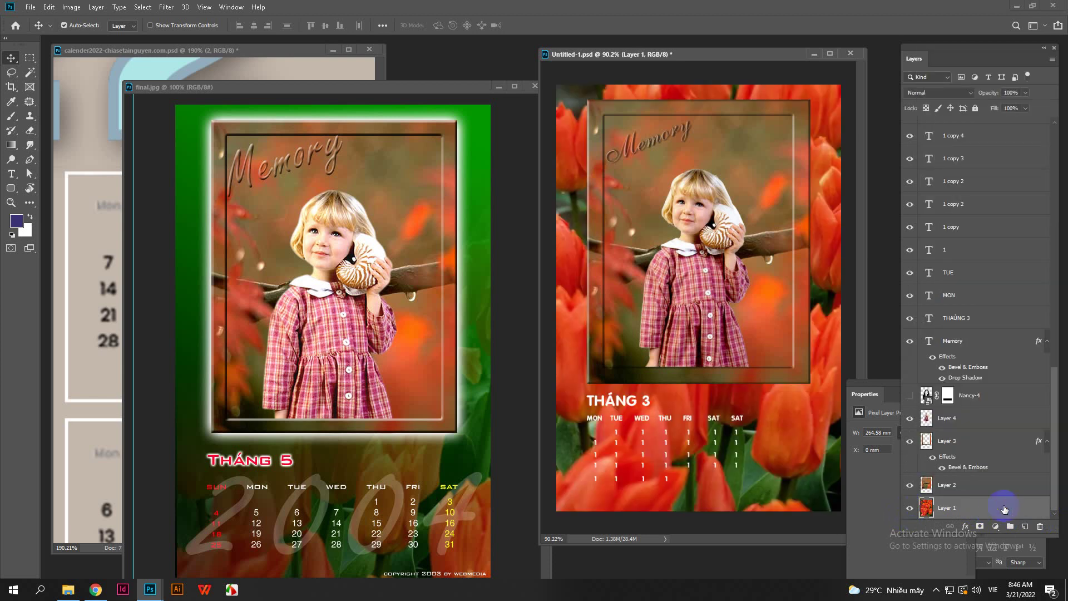
{"action": "right_click", "coordinate": [1020, 508]}
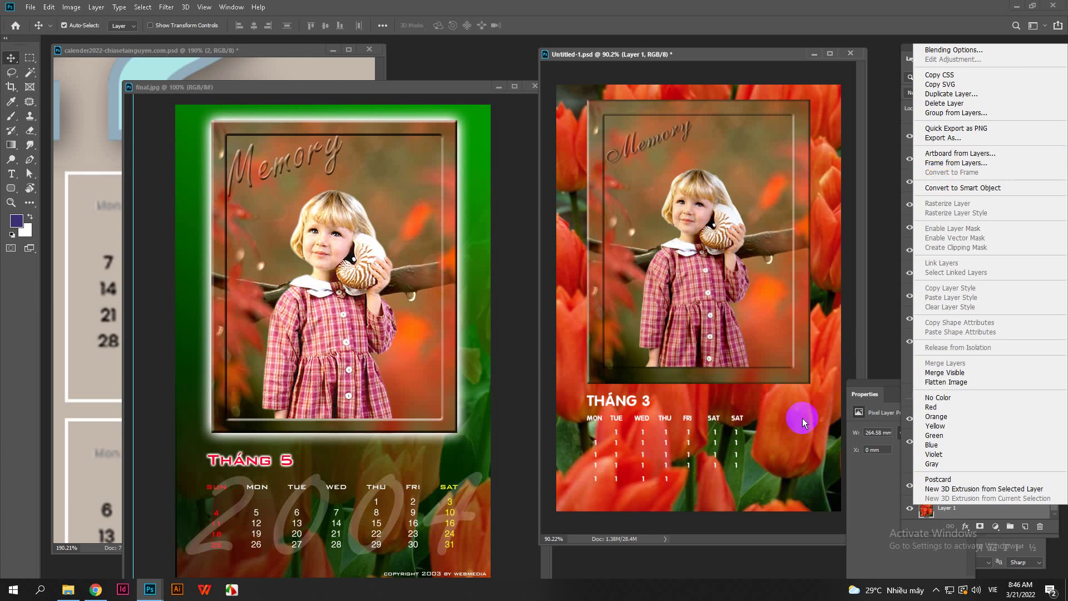
{"action": "left_click", "coordinate": [915, 508]}
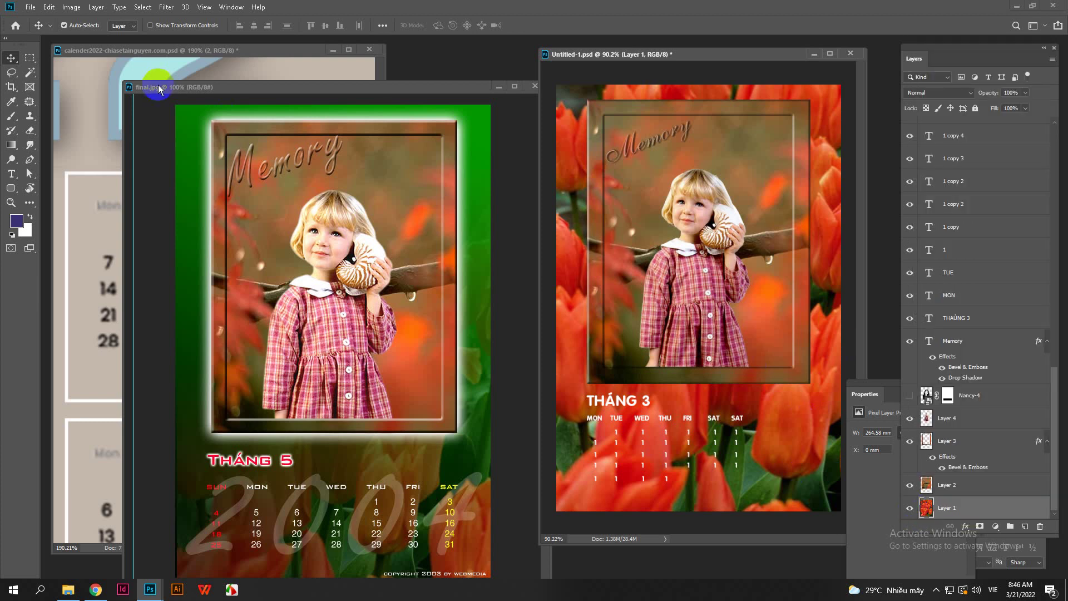
{"action": "left_click", "coordinate": [71, 8]}
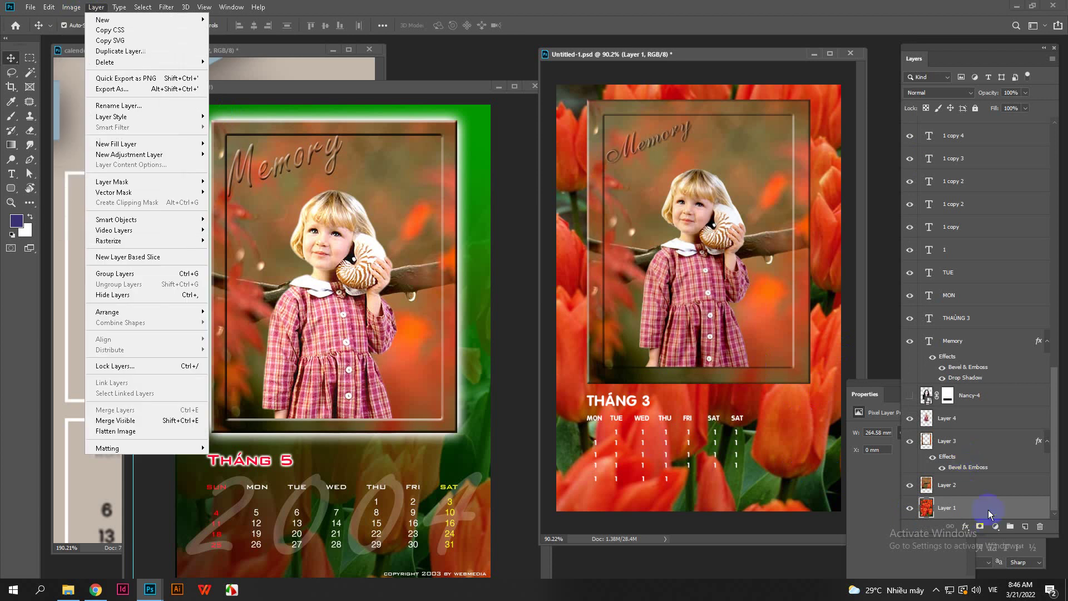
{"action": "right_click", "coordinate": [989, 513]}
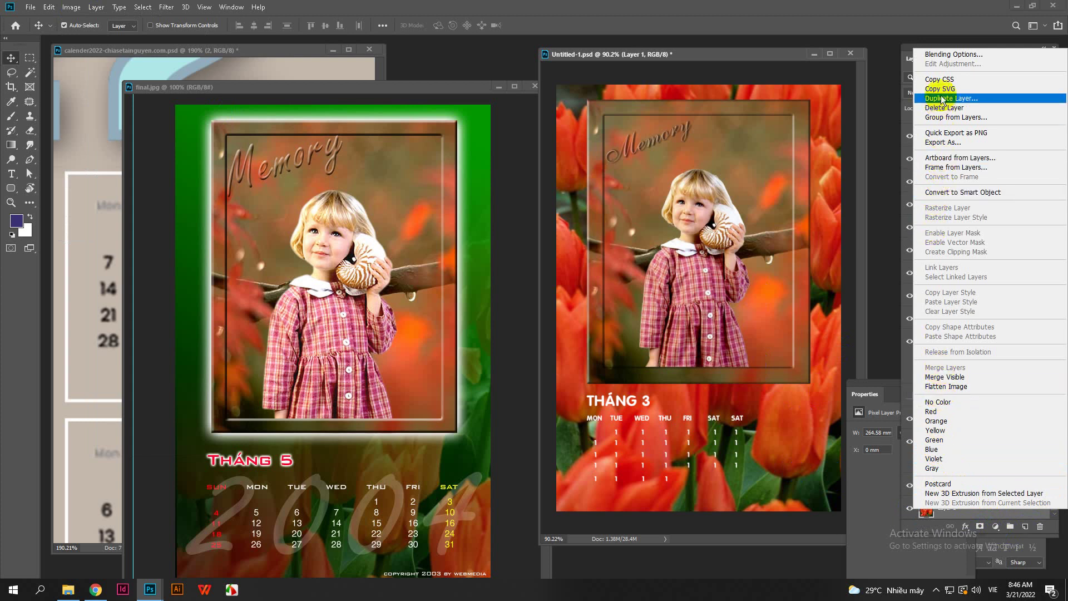
{"action": "left_click", "coordinate": [813, 494]}
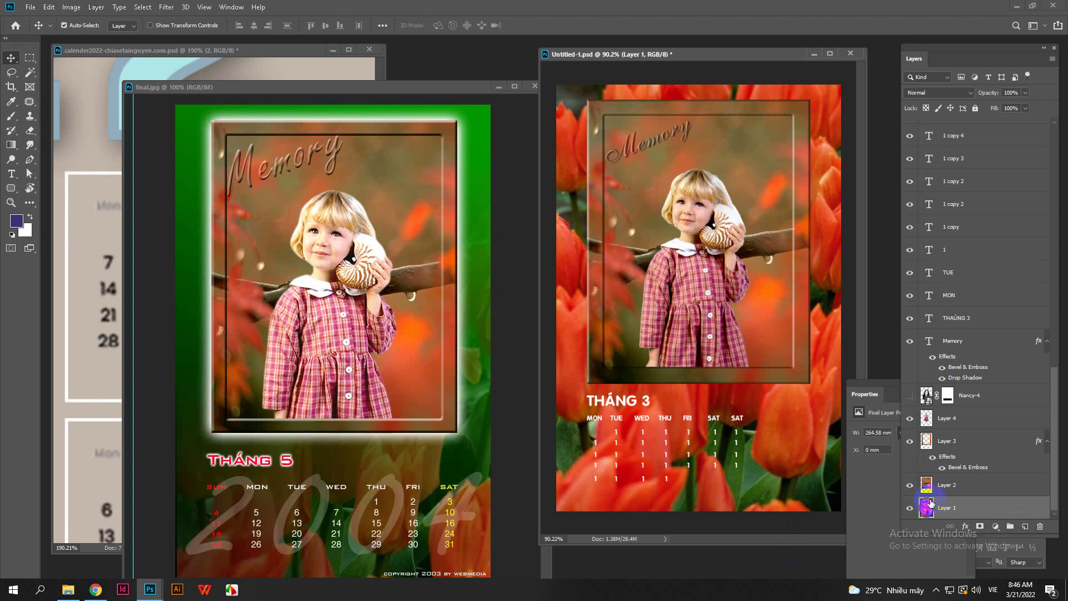
Step: Hide the tulip background Layer 1 so the calendar text sits on transparency
{"action": "left_click", "coordinate": [910, 510]}
{"action": "scroll", "coordinate": [767, 477], "scroll_direction": "up", "scroll_amount": 5}
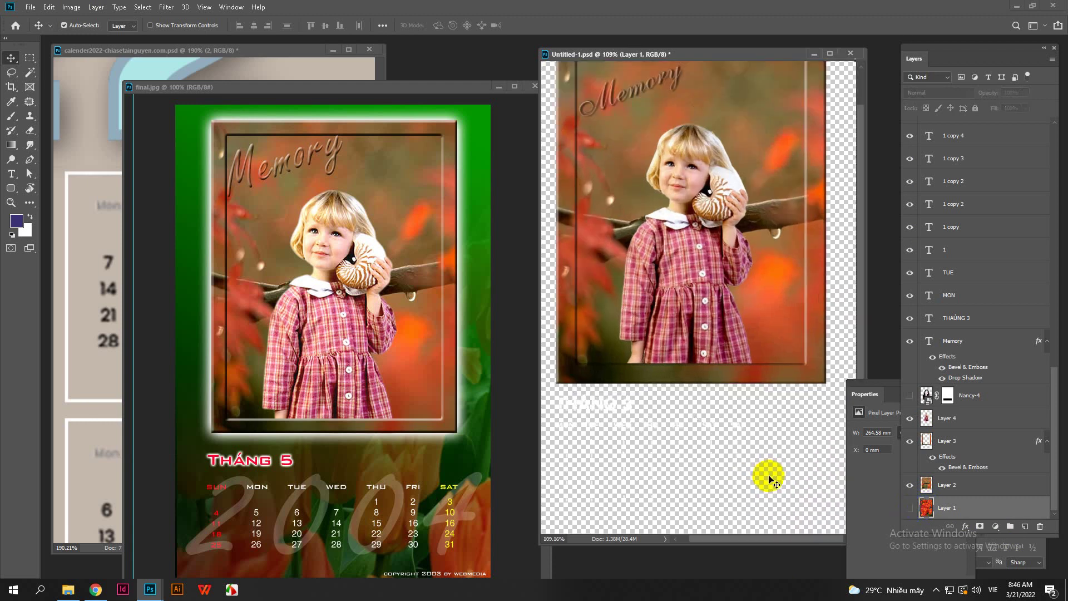
{"action": "left_click_drag", "start_coordinate": [744, 496], "coordinate": [713, 431]}
{"action": "scroll", "coordinate": [713, 431], "scroll_direction": "up", "scroll_amount": 1}
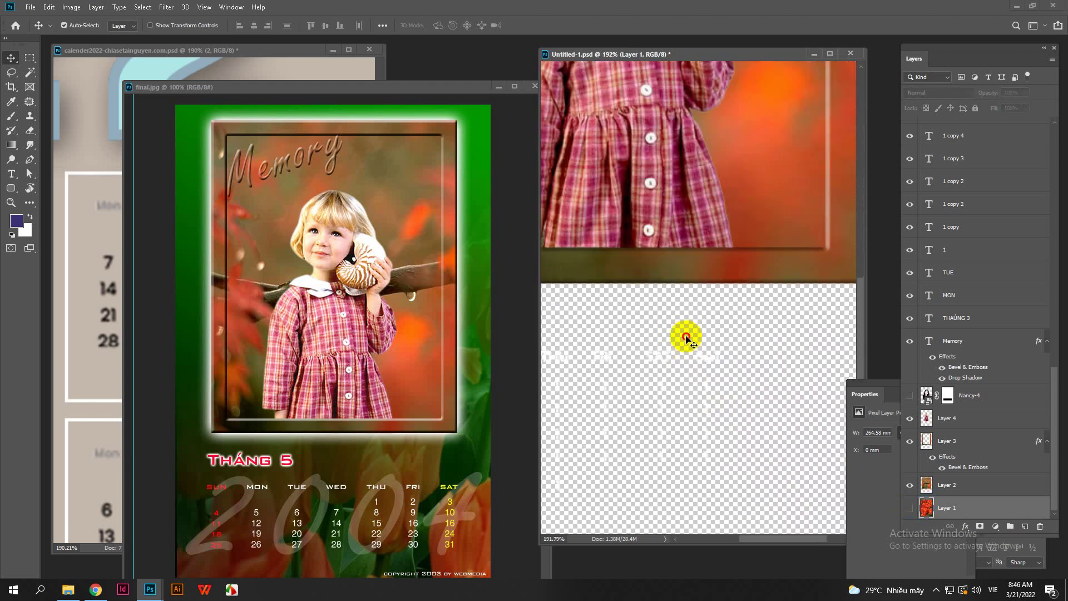
Step: Select all the 1 dates in the column beneath the last SAT label
{"action": "left_click_drag", "start_coordinate": [689, 350], "coordinate": [748, 504]}
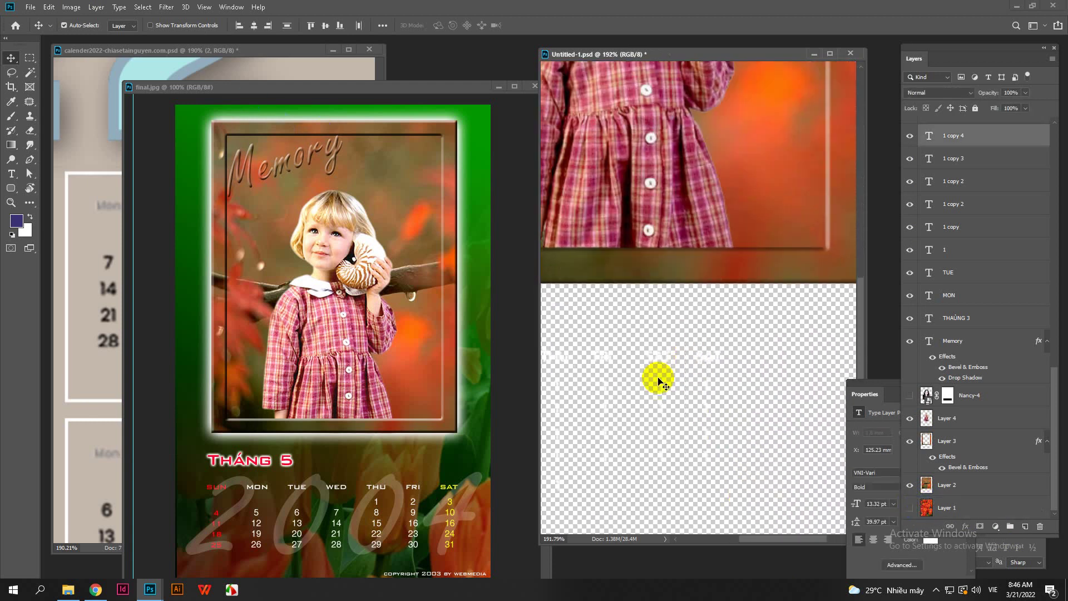
{"action": "left_click", "coordinate": [775, 435]}
{"action": "left_click_drag", "start_coordinate": [696, 349], "coordinate": [745, 512]}
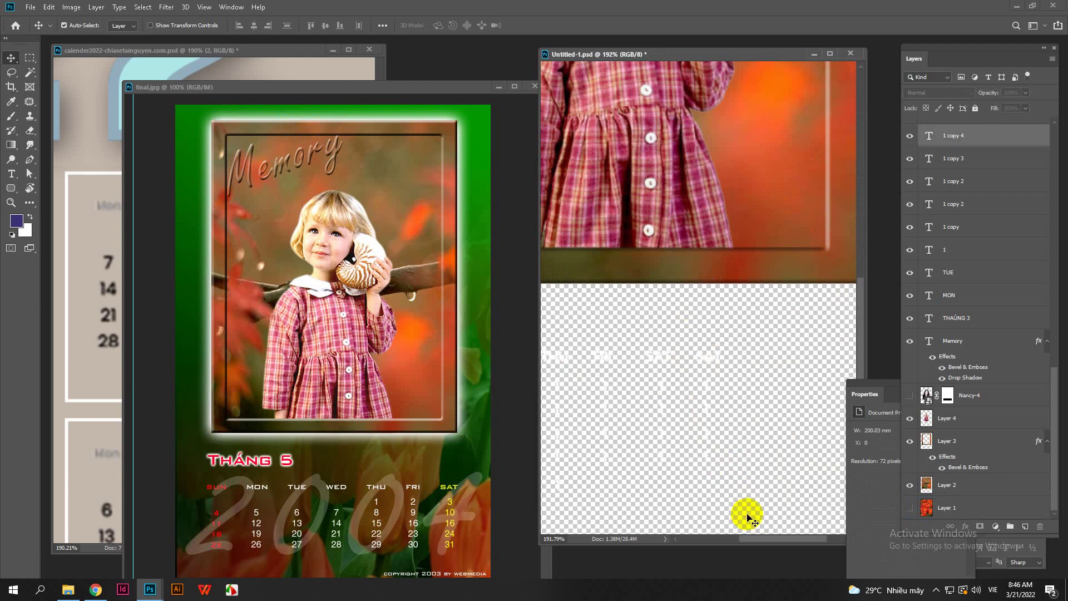
{"action": "scroll", "coordinate": [1014, 266], "scroll_direction": "up", "scroll_amount": 2}
{"action": "scroll", "coordinate": [1012, 261], "scroll_direction": "up", "scroll_amount": 5}
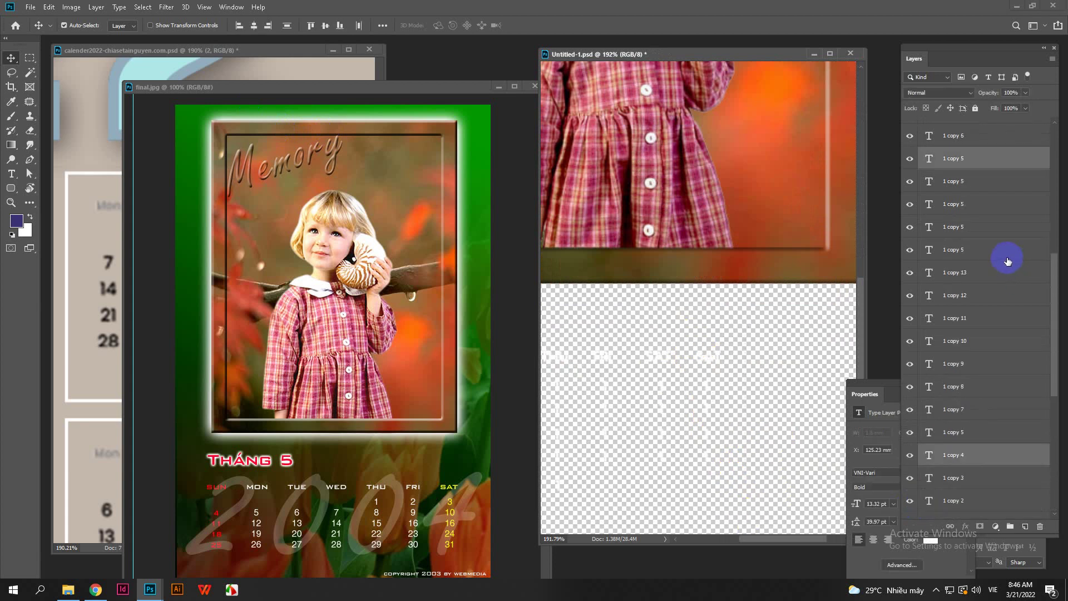
{"action": "left_click_drag", "start_coordinate": [688, 328], "coordinate": [753, 510]}
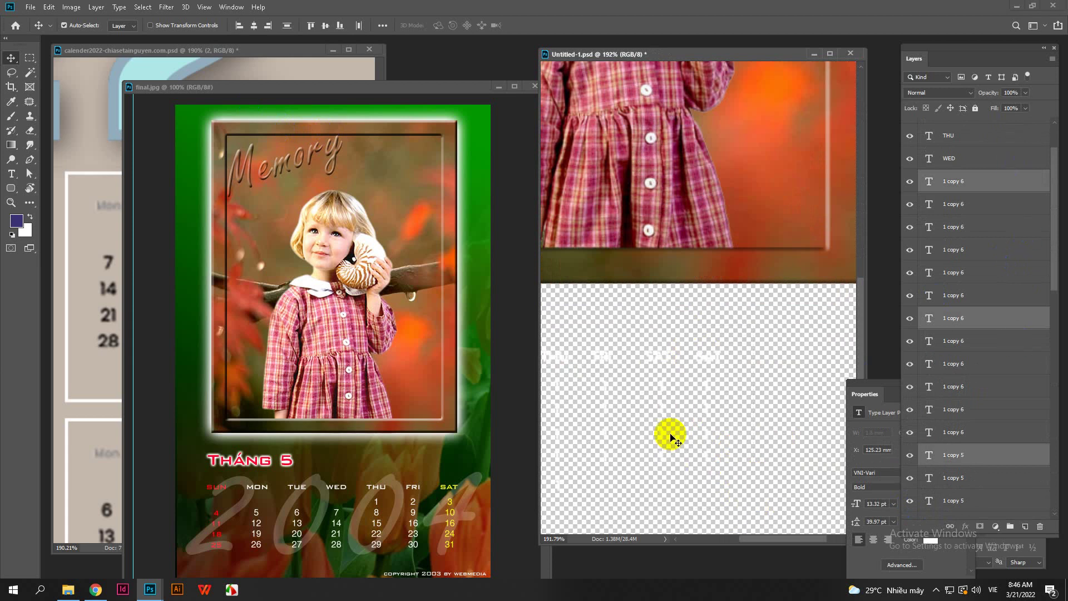
{"action": "scroll", "coordinate": [708, 361], "scroll_direction": "up", "scroll_amount": 5}
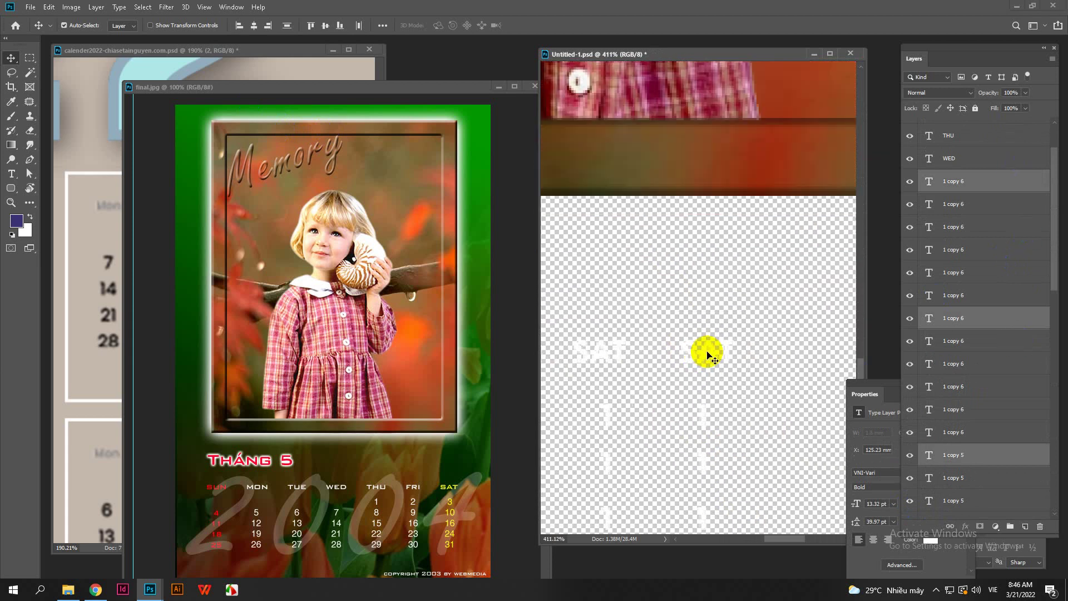
{"action": "scroll", "coordinate": [698, 299], "scroll_direction": "down", "scroll_amount": 4}
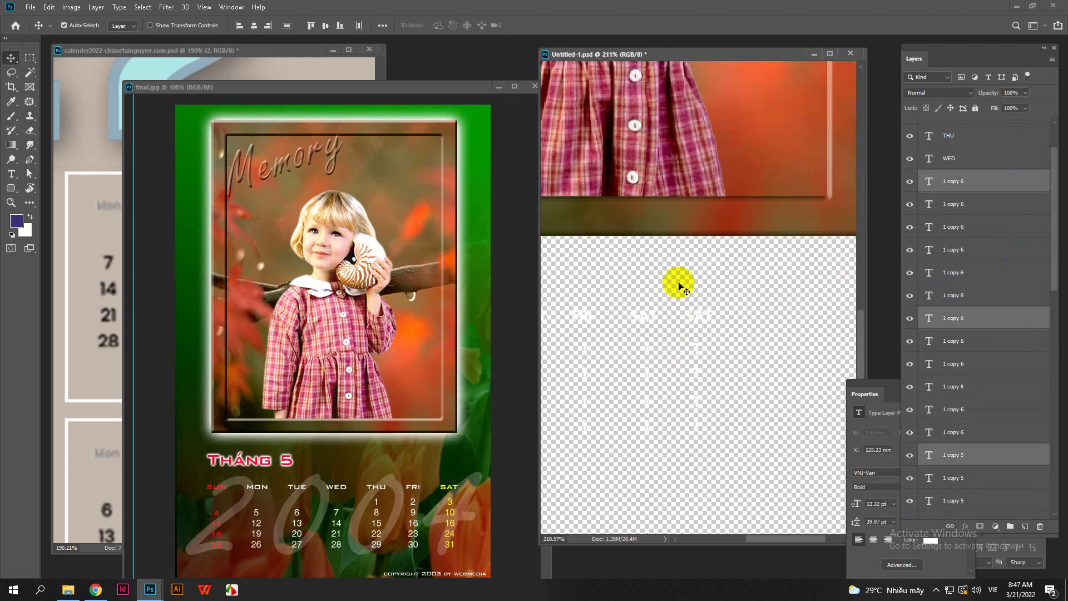
{"action": "left_click_drag", "start_coordinate": [679, 285], "coordinate": [730, 487]}
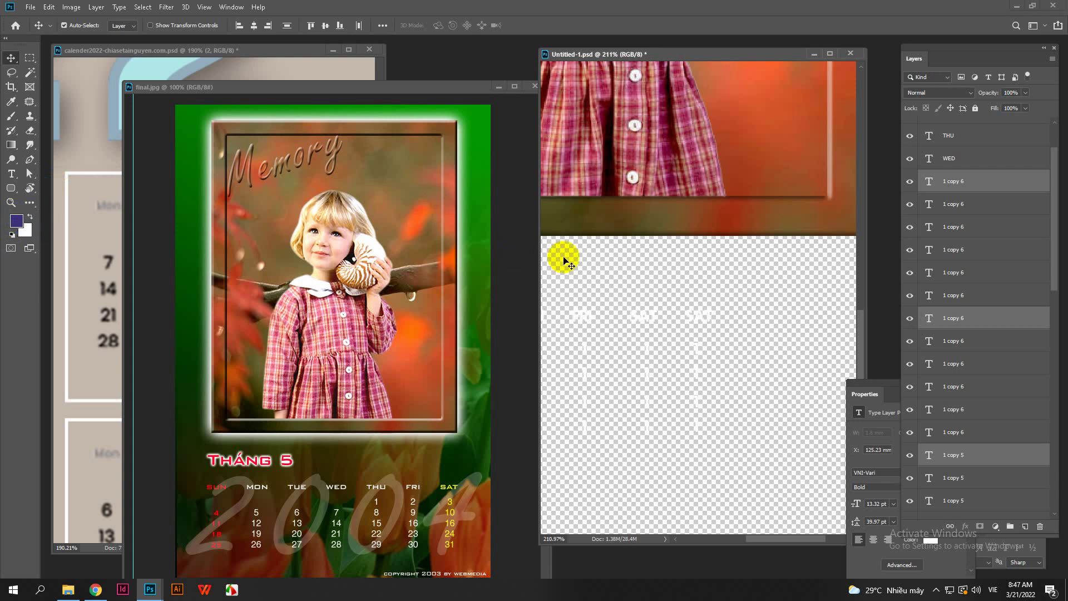
Step: Try recolouring the bottom 1 date beneath the last SAT label yellow (#fffc00) through its text colour
{"action": "double_click", "coordinate": [930, 183]}
{"action": "left_click", "coordinate": [445, 25]}
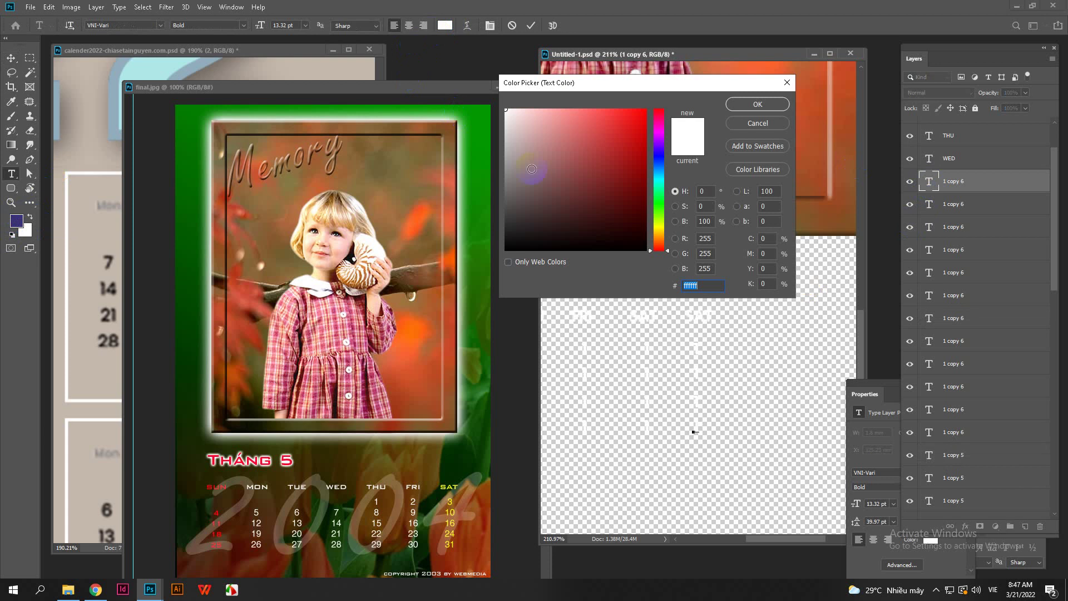
{"action": "left_click", "coordinate": [658, 227]}
{"action": "left_click_drag", "start_coordinate": [624, 191], "coordinate": [650, 95]}
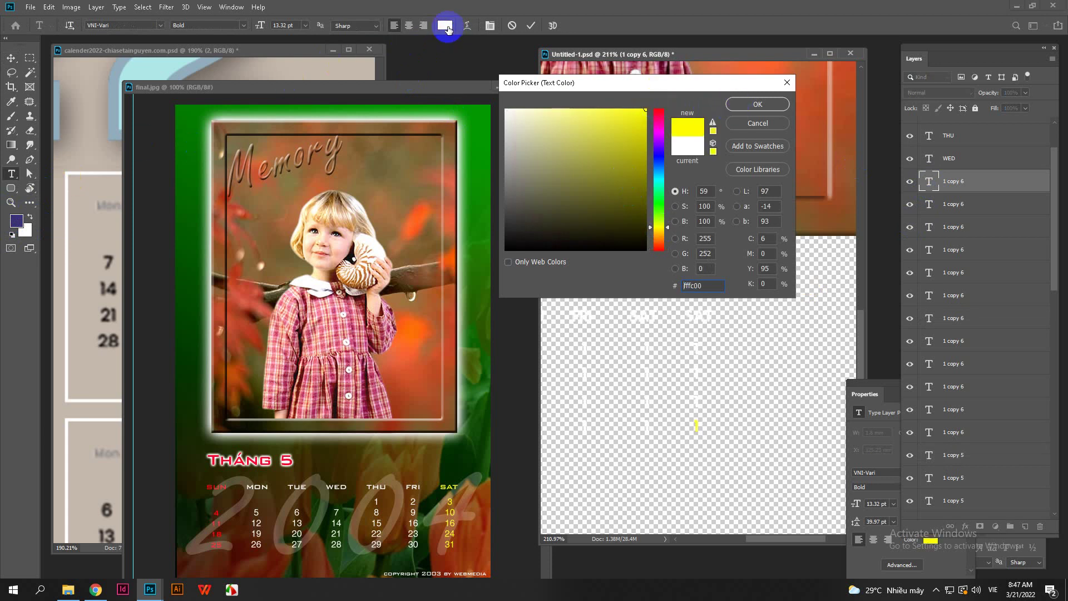
{"action": "left_click", "coordinate": [751, 124]}
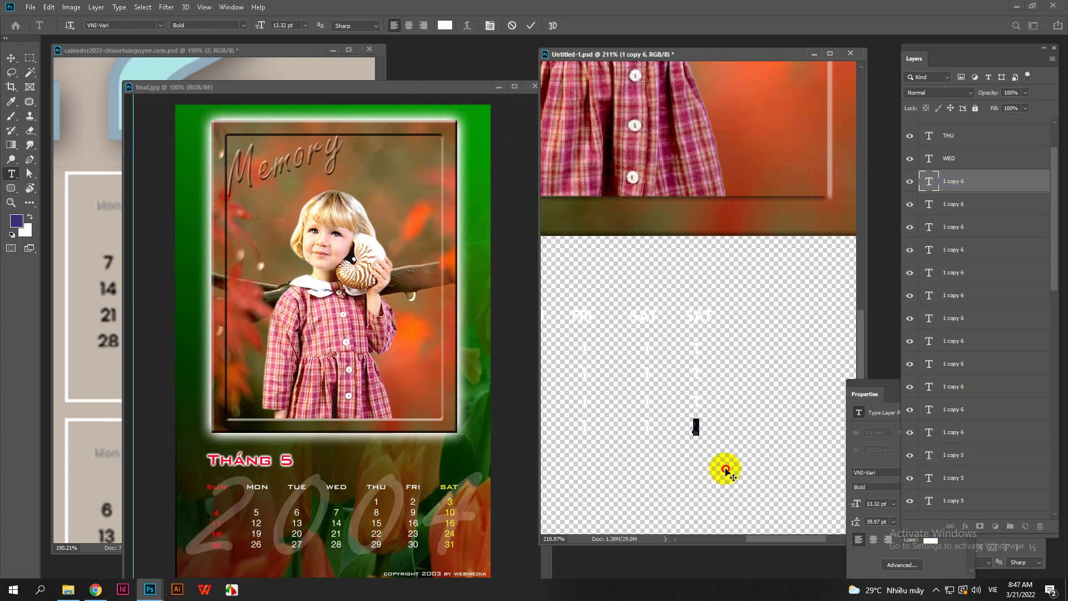
{"action": "left_click", "coordinate": [531, 25]}
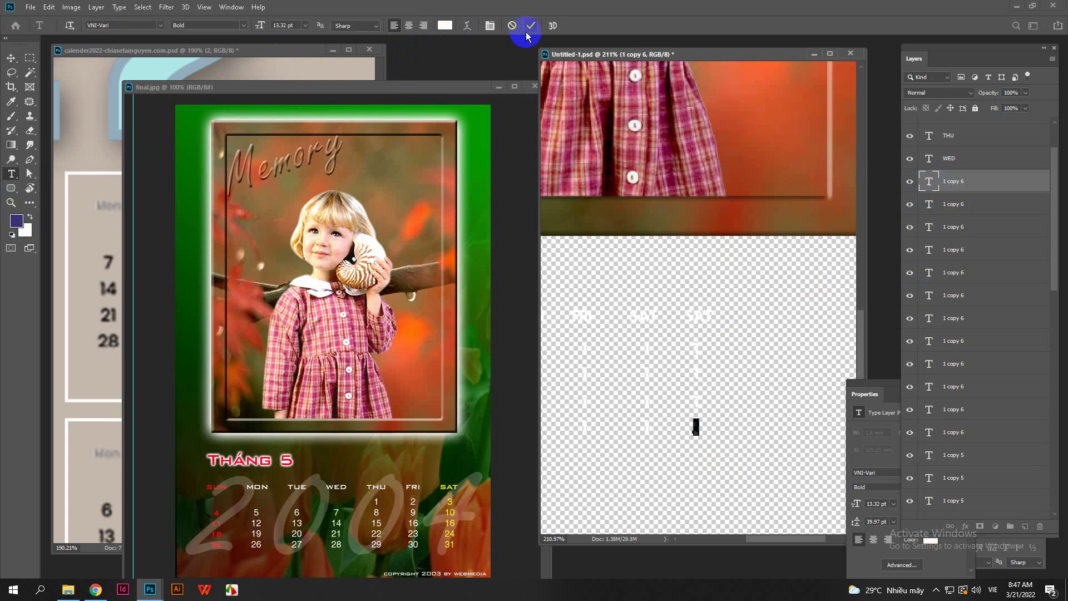
Step: Reselect the column of 1 dates under the last SAT label and bring up the commands for those layers
{"action": "key", "text": "v"}
{"action": "left_click_drag", "start_coordinate": [674, 278], "coordinate": [766, 536]}
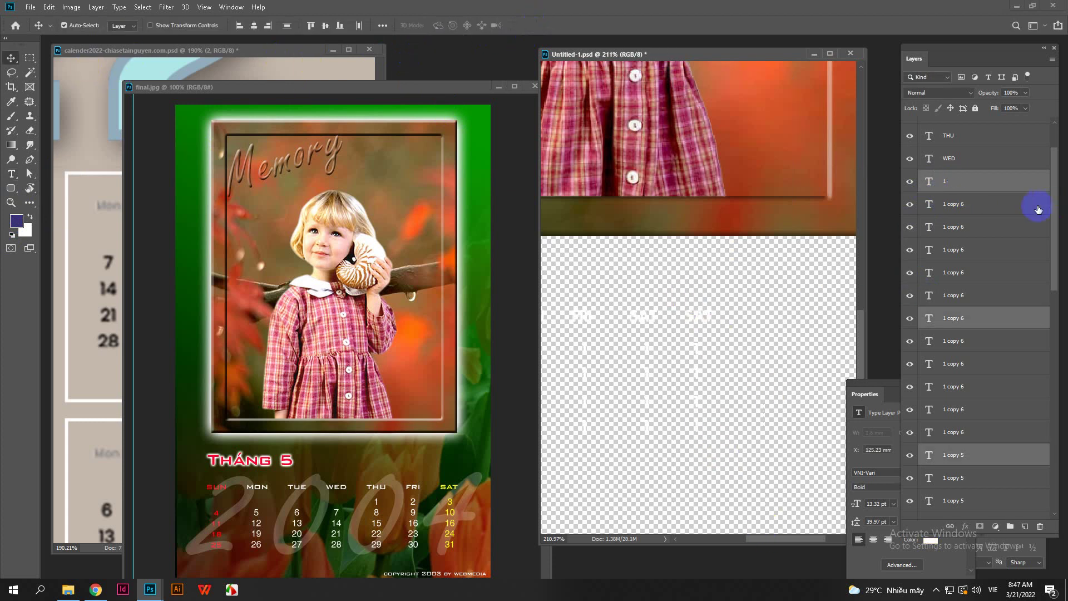
{"action": "right_click", "coordinate": [983, 182]}
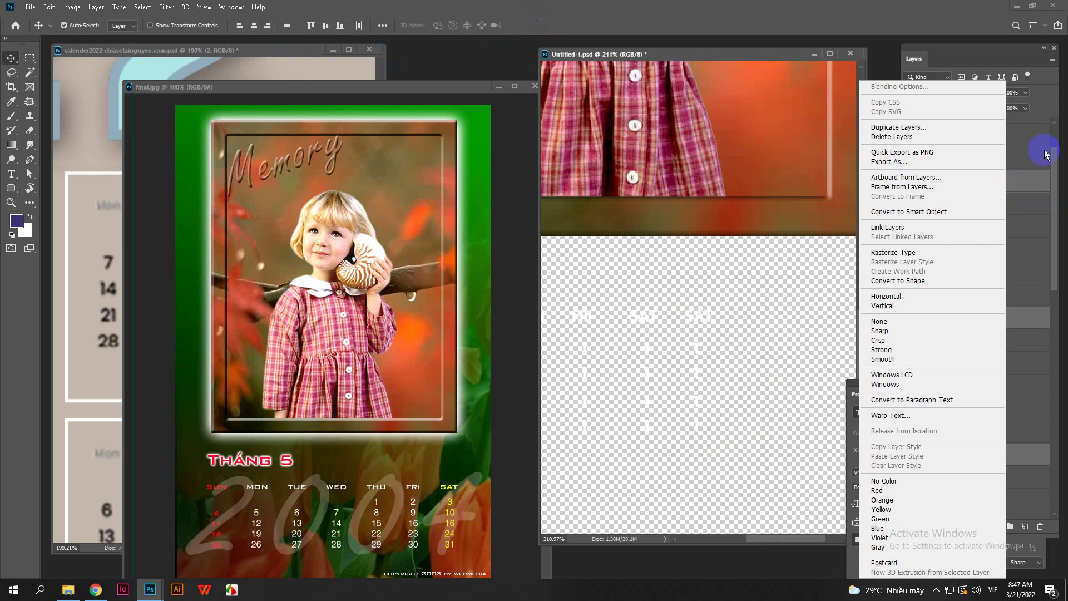
{"action": "left_click", "coordinate": [990, 52]}
{"action": "left_click", "coordinate": [947, 543]}
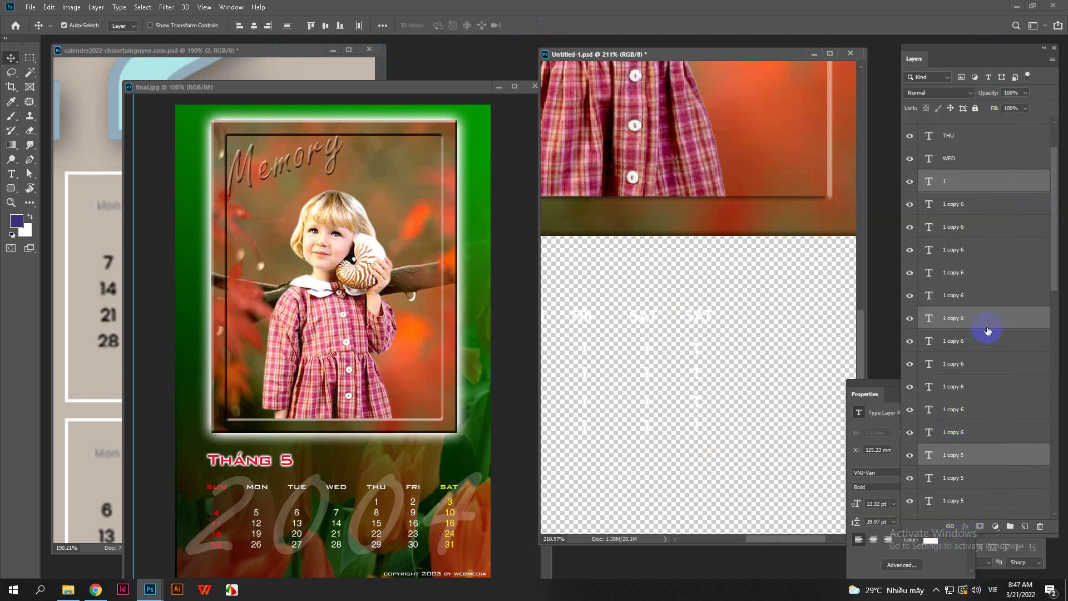
Step: Apply a yellow (#fff000) Color Overlay in Normal mode at 100% opacity to the last SAT label
{"action": "left_click", "coordinate": [695, 319]}
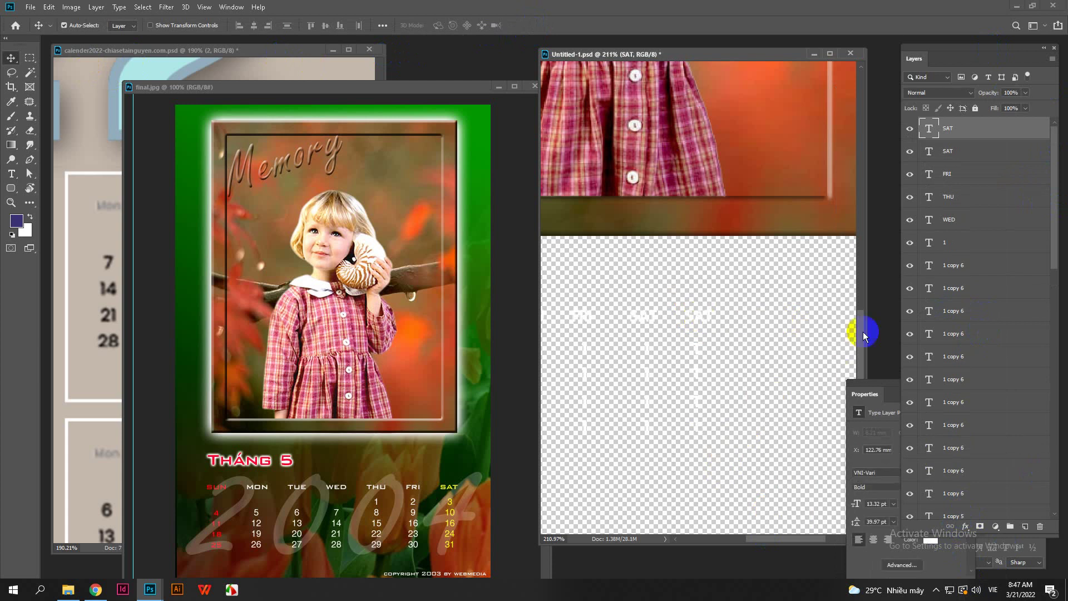
{"action": "left_click", "coordinate": [965, 526]}
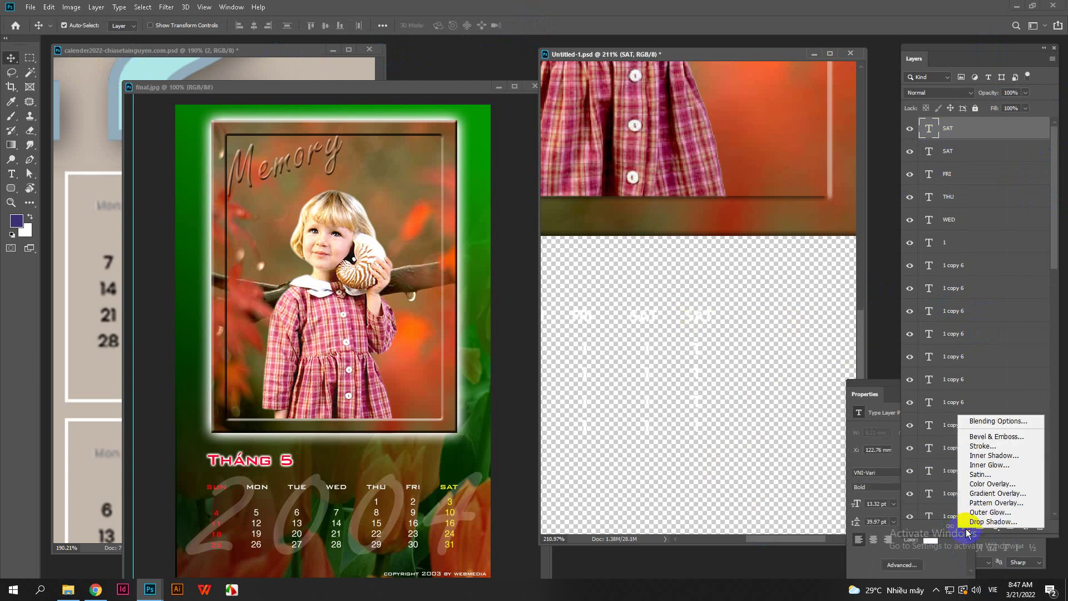
{"action": "left_click", "coordinate": [982, 484]}
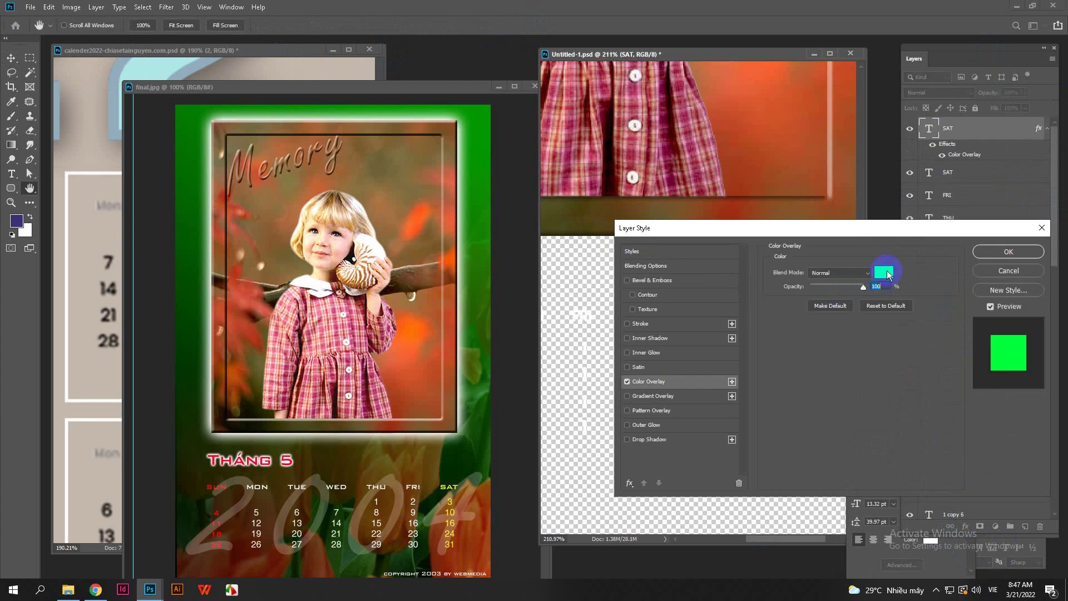
{"action": "left_click", "coordinate": [887, 274]}
{"action": "left_click", "coordinate": [658, 228]}
{"action": "left_click_drag", "start_coordinate": [633, 186], "coordinate": [645, 111]}
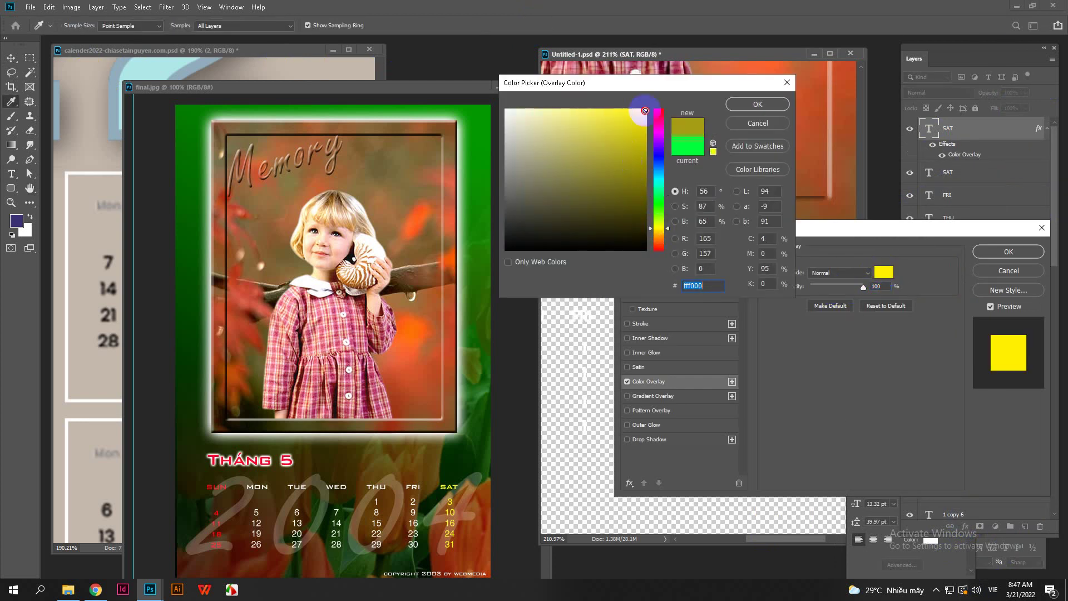
{"action": "left_click", "coordinate": [757, 104]}
{"action": "left_click", "coordinate": [996, 251]}
Step: Change the last SAT label's Color Overlay to a purer bright yellow, keeping Normal mode and 100% opacity
{"action": "scroll", "coordinate": [715, 340], "scroll_direction": "up", "scroll_amount": 1}
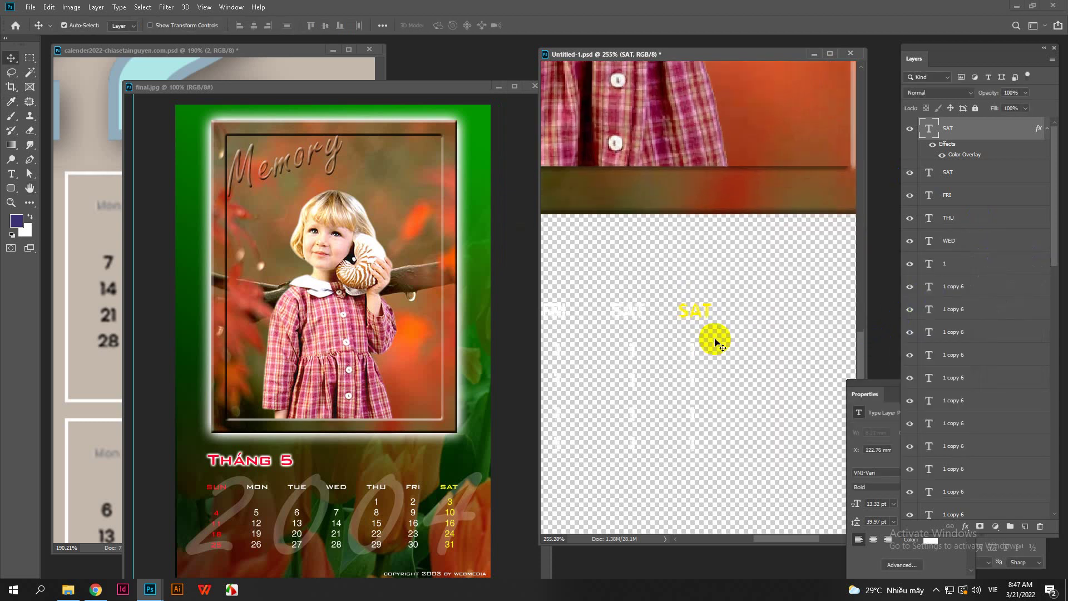
{"action": "scroll", "coordinate": [714, 340], "scroll_direction": "up", "scroll_amount": 1}
{"action": "left_click", "coordinate": [965, 526]}
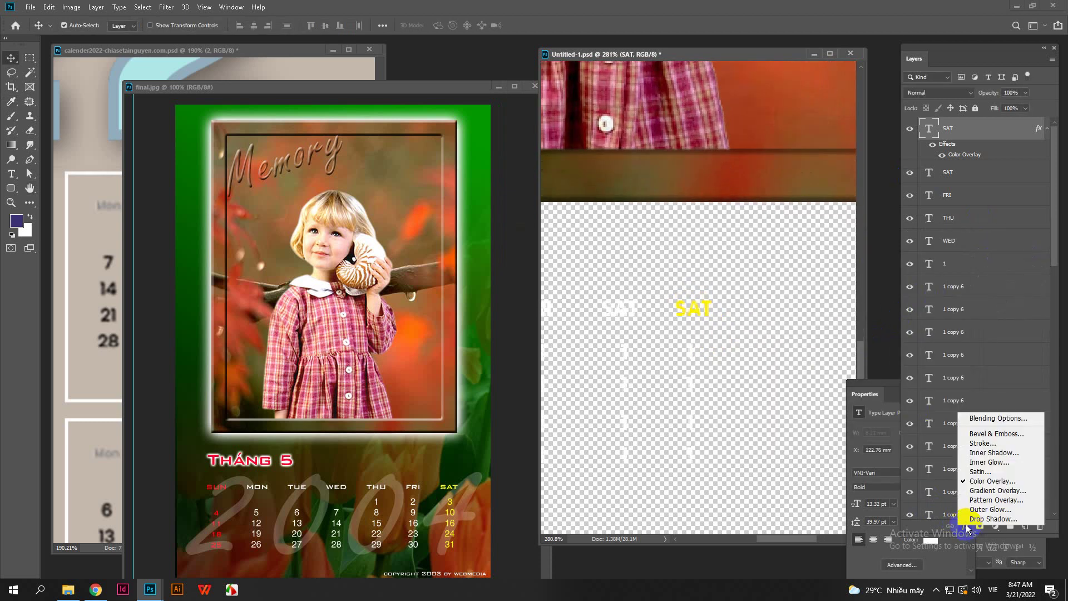
{"action": "left_click", "coordinate": [981, 484]}
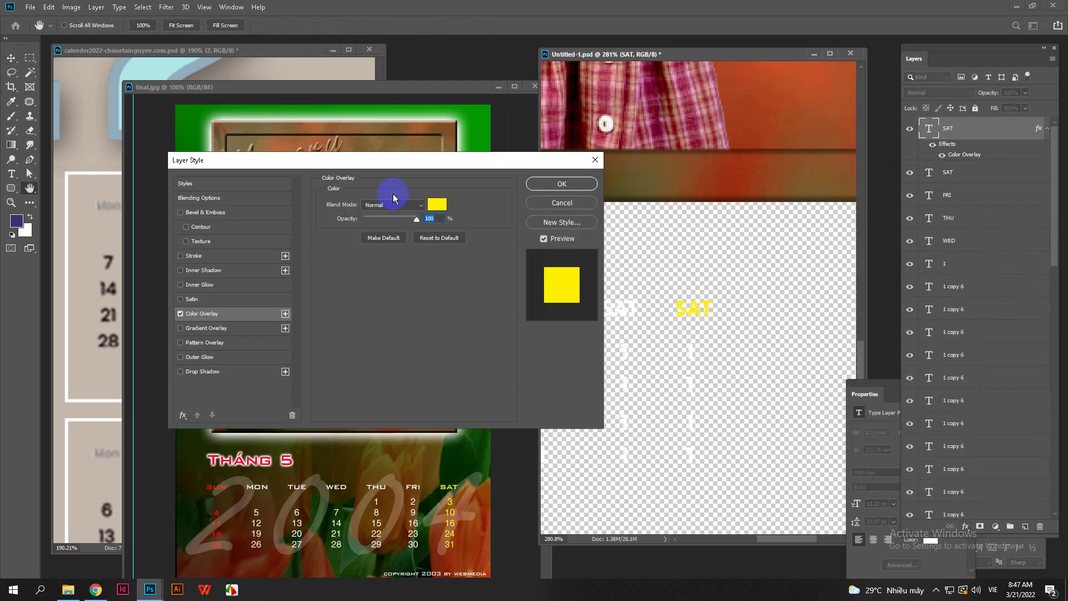
{"action": "left_click", "coordinate": [437, 204]}
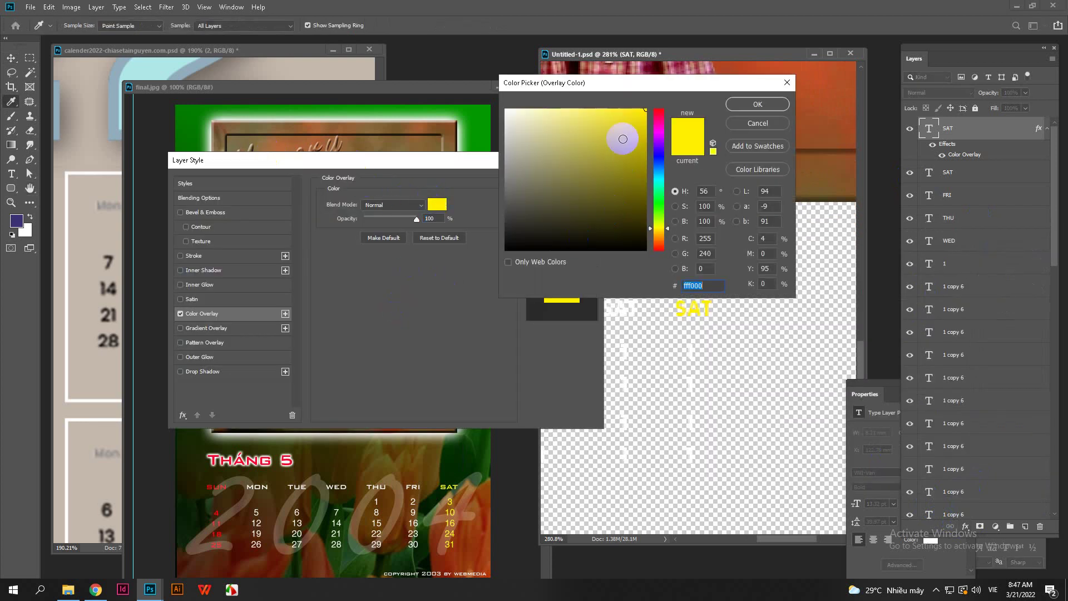
{"action": "left_click", "coordinate": [637, 134]}
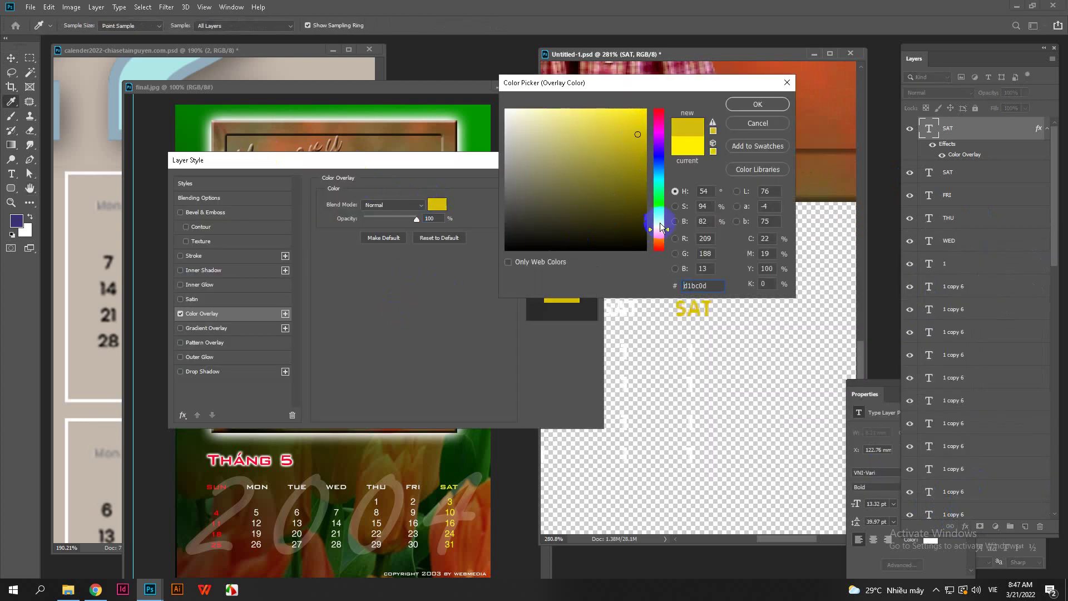
{"action": "left_click", "coordinate": [659, 228]}
{"action": "left_click", "coordinate": [687, 146]}
{"action": "left_click", "coordinate": [758, 104]}
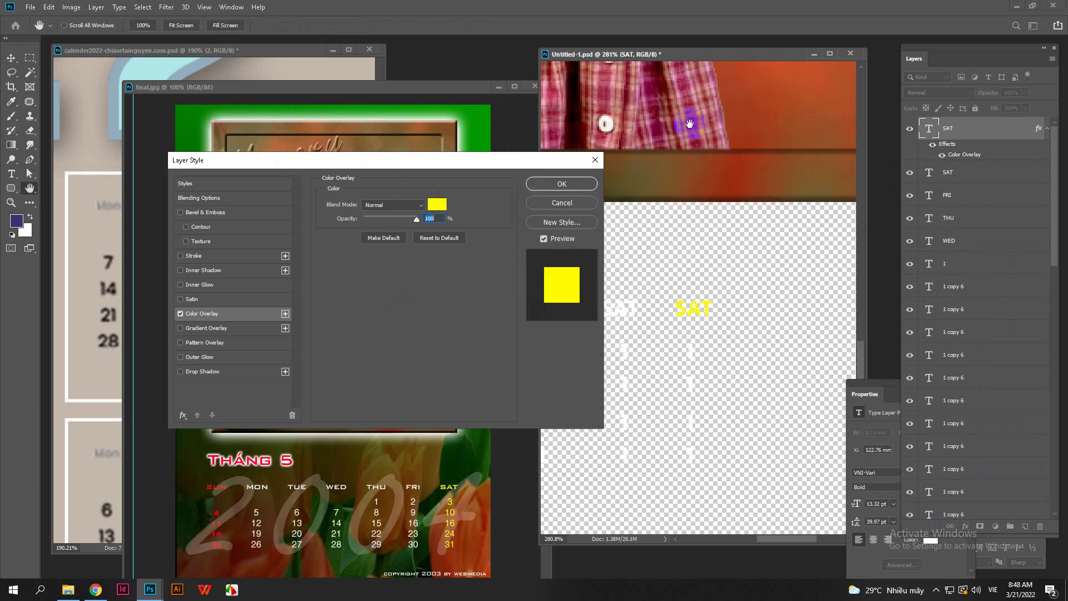
{"action": "key", "text": "Return"}
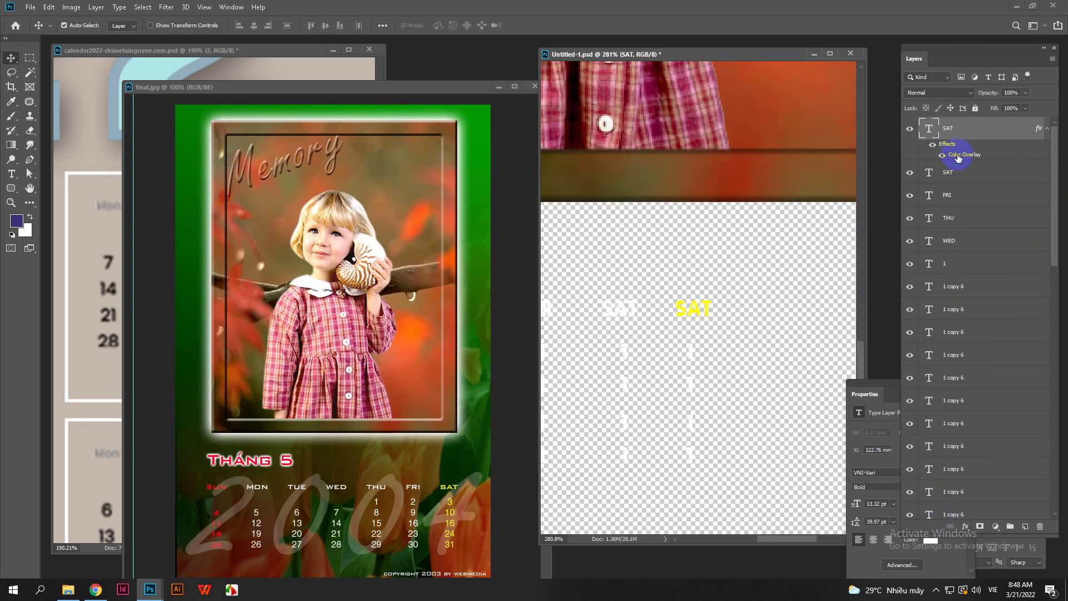
Step: Copy the yellow SAT label's layer style and paste it onto the first 1 date beneath it
{"action": "right_click", "coordinate": [958, 159]}
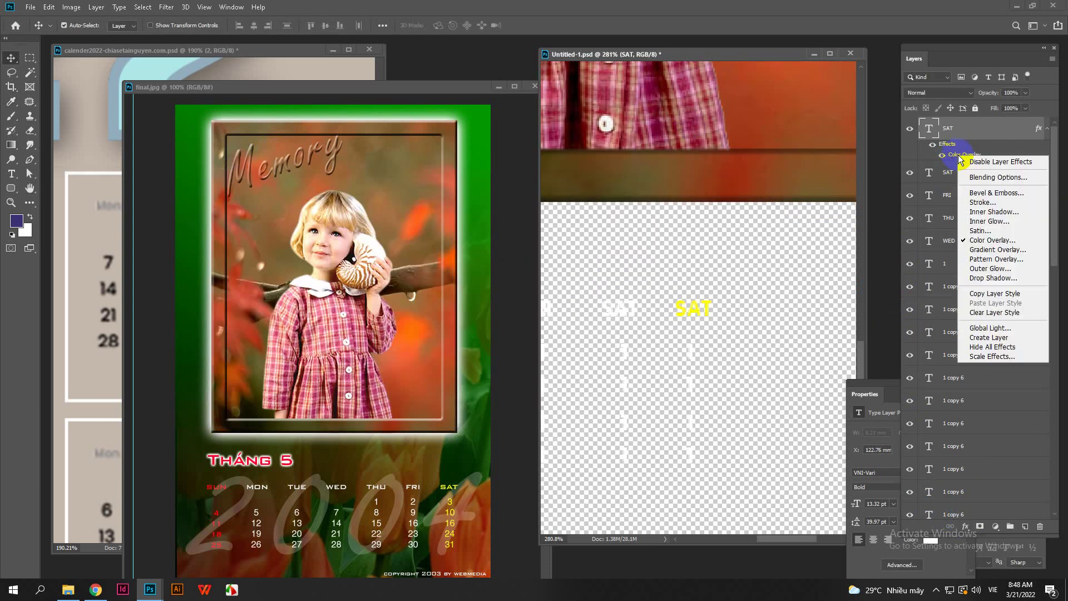
{"action": "left_click", "coordinate": [990, 295]}
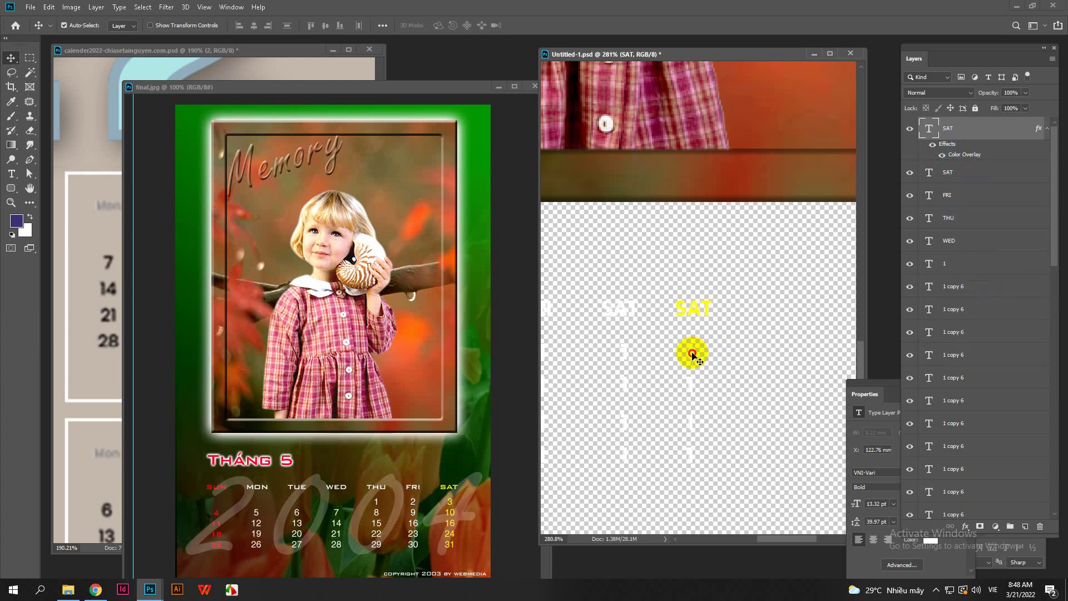
{"action": "left_click", "coordinate": [693, 355]}
{"action": "scroll", "coordinate": [983, 512], "scroll_direction": "down", "scroll_amount": 2}
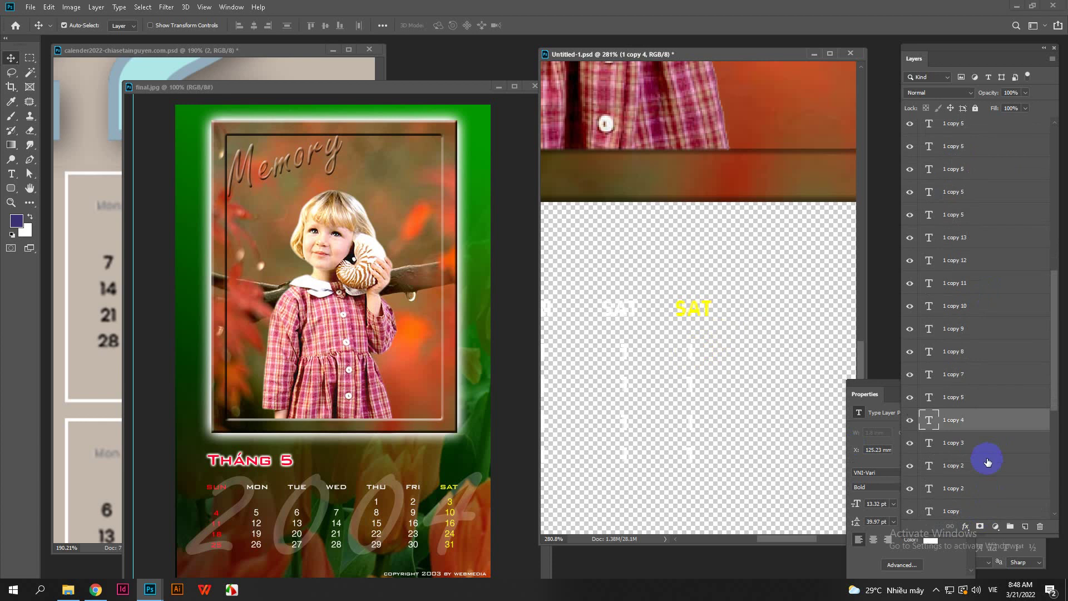
{"action": "right_click", "coordinate": [977, 422]}
{"action": "left_click", "coordinate": [883, 447]}
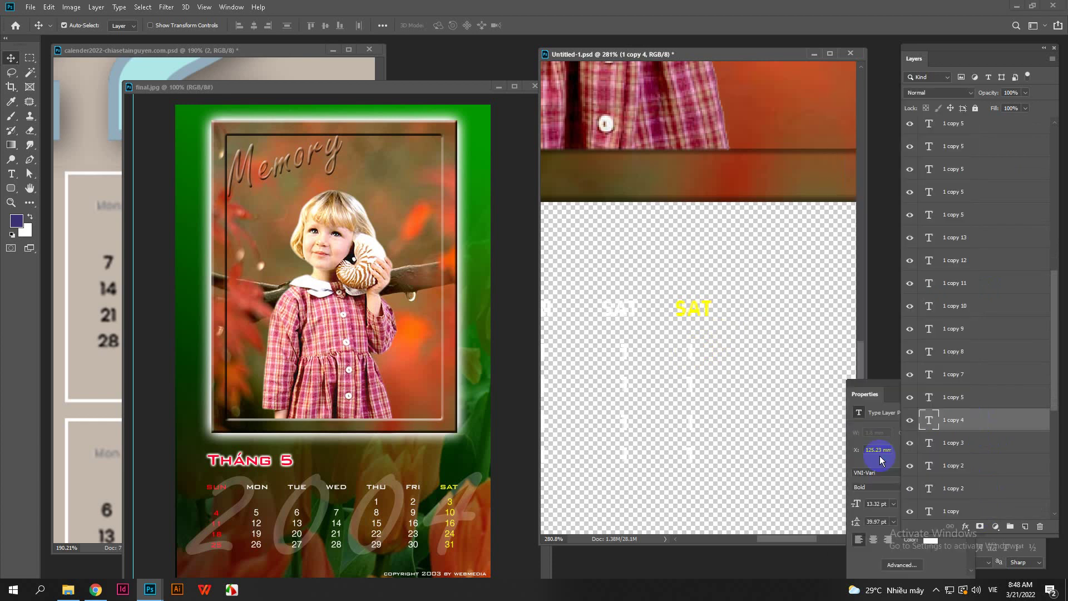
Step: Paste the copied yellow layer style onto the second and third 1 dates beneath the last SAT label
{"action": "left_click", "coordinate": [692, 387]}
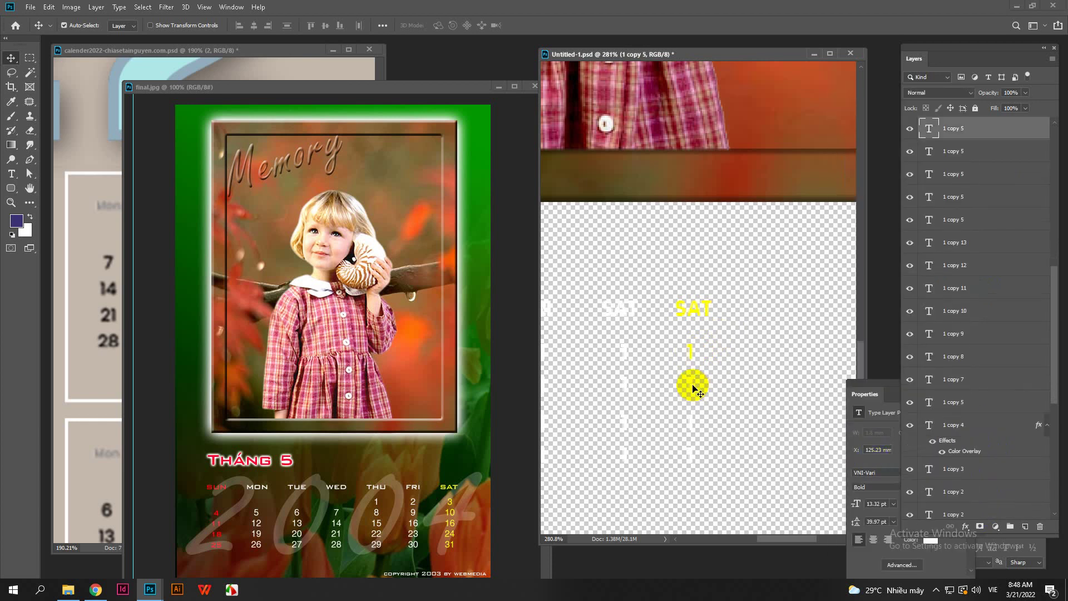
{"action": "right_click", "coordinate": [961, 133]}
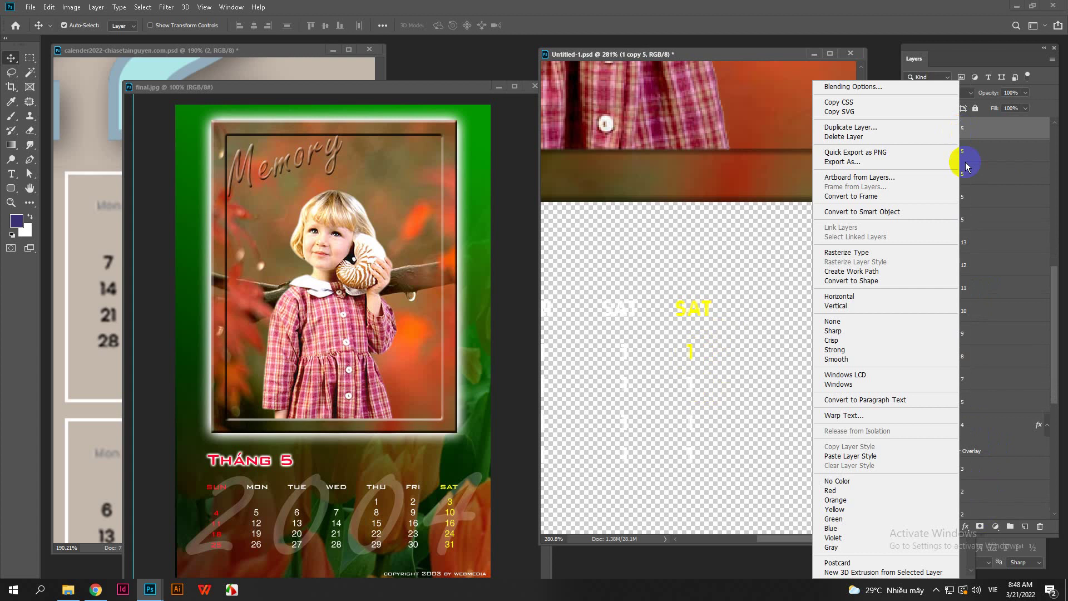
{"action": "left_click", "coordinate": [837, 456]}
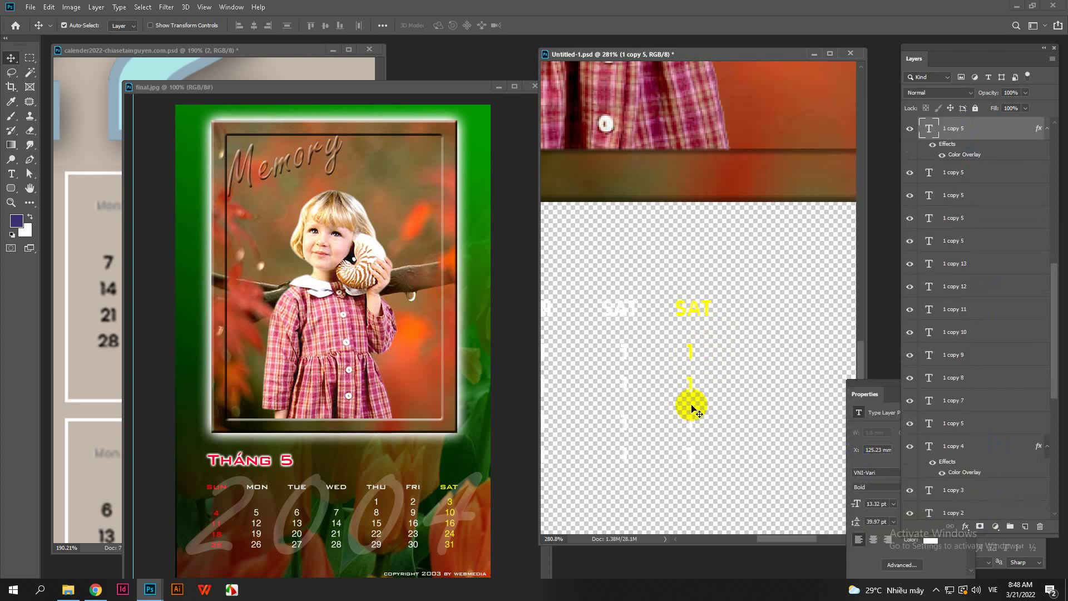
{"action": "left_click_drag", "start_coordinate": [690, 421], "coordinate": [849, 231]}
{"action": "right_click", "coordinate": [992, 135]}
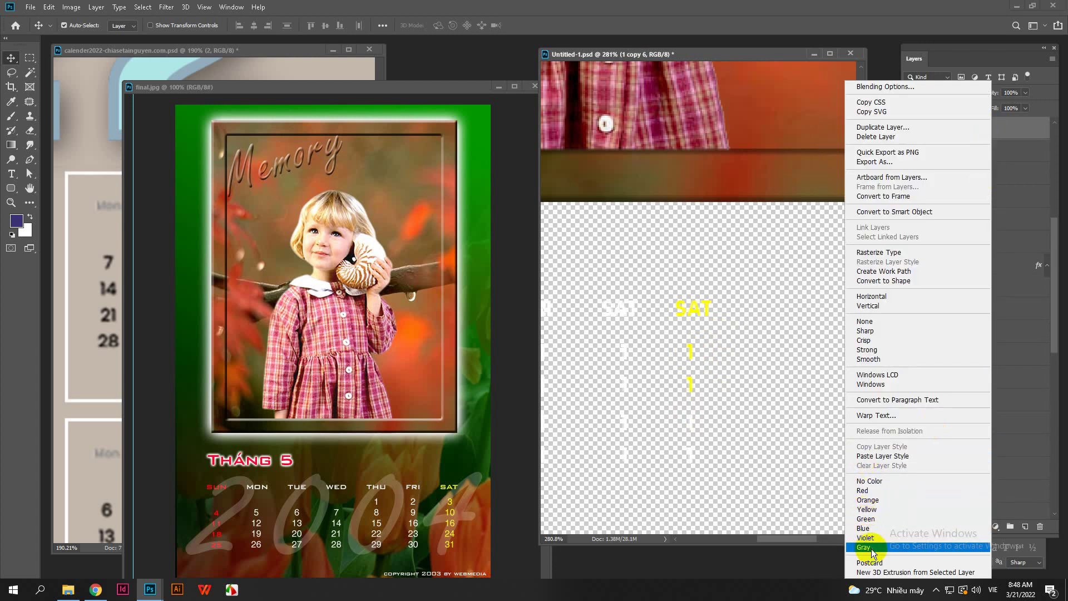
{"action": "left_click", "coordinate": [883, 455]}
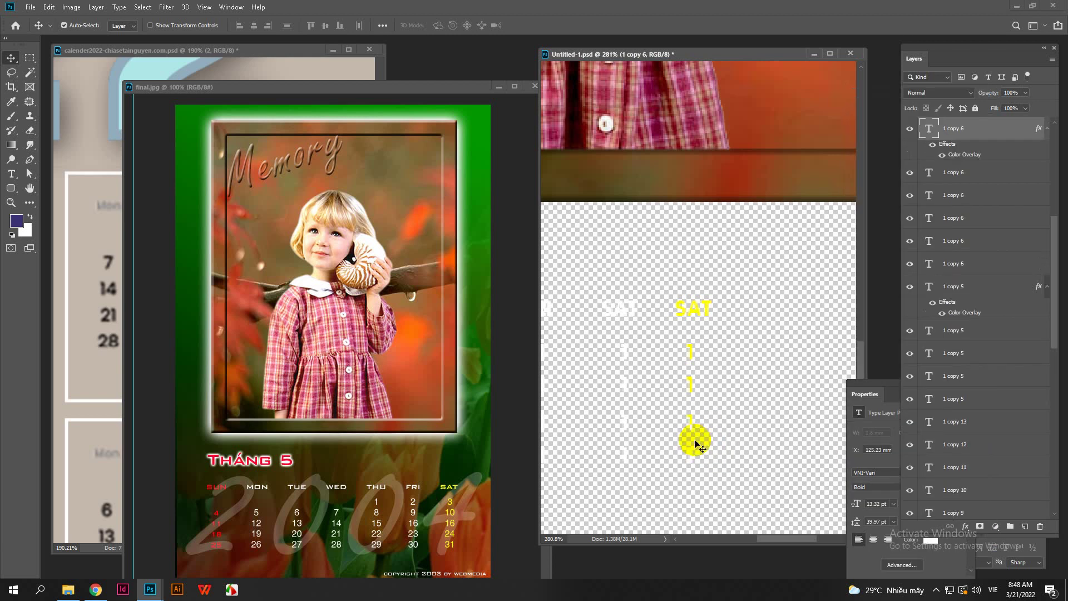
Step: Bring the 2022 calendar reference into view beside Untitled-1.psd and change the third yellow date to 20
{"action": "left_click", "coordinate": [294, 52]}
{"action": "left_click_drag", "start_coordinate": [295, 52], "coordinate": [364, 59]}
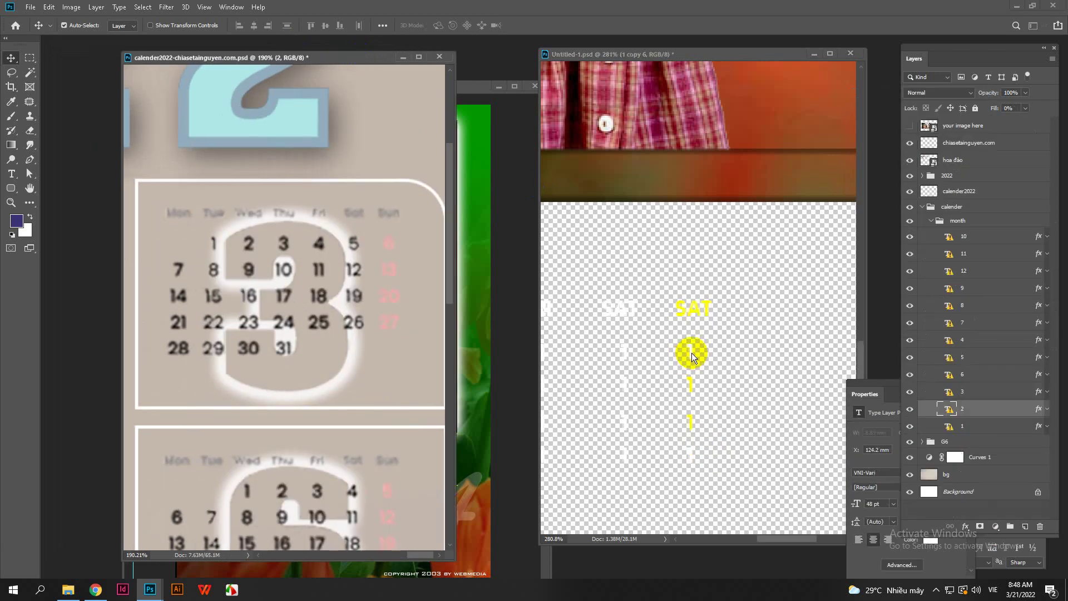
{"action": "left_click", "coordinate": [692, 353]}
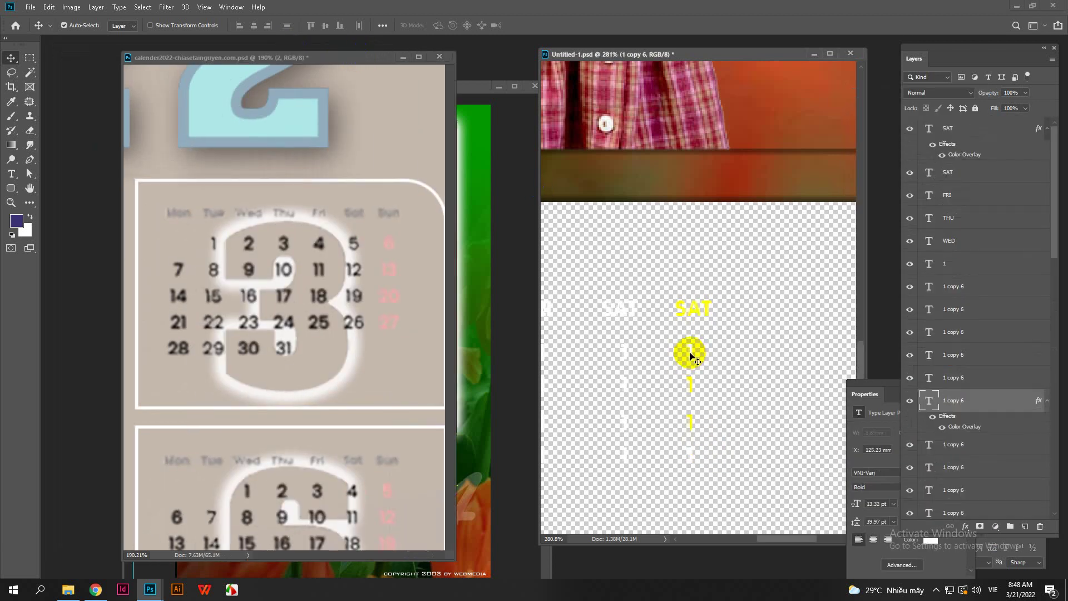
{"action": "double_click", "coordinate": [926, 404]}
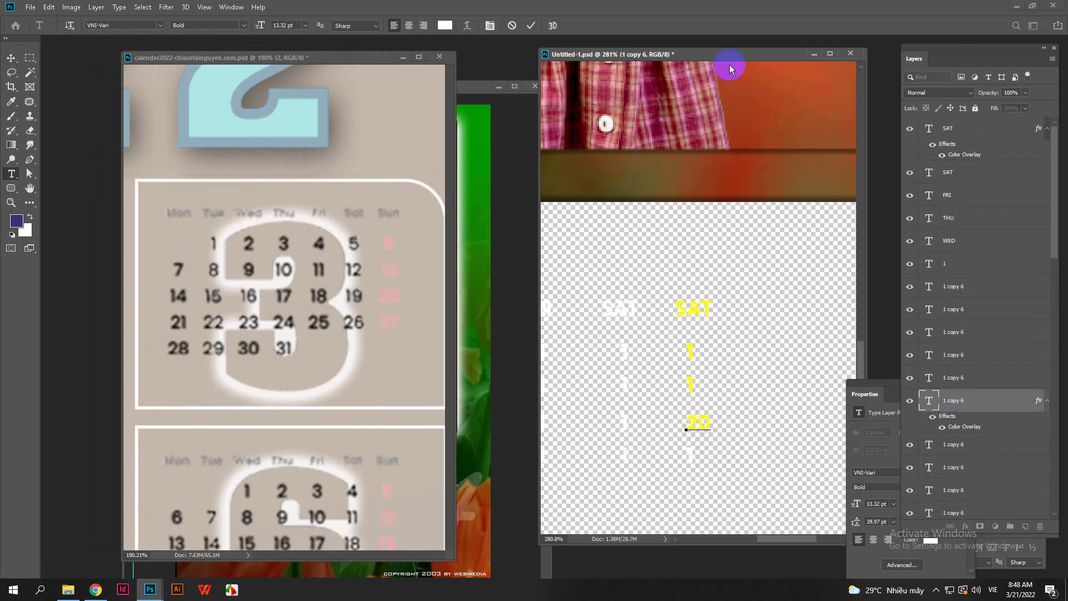
{"action": "left_click", "coordinate": [530, 25]}
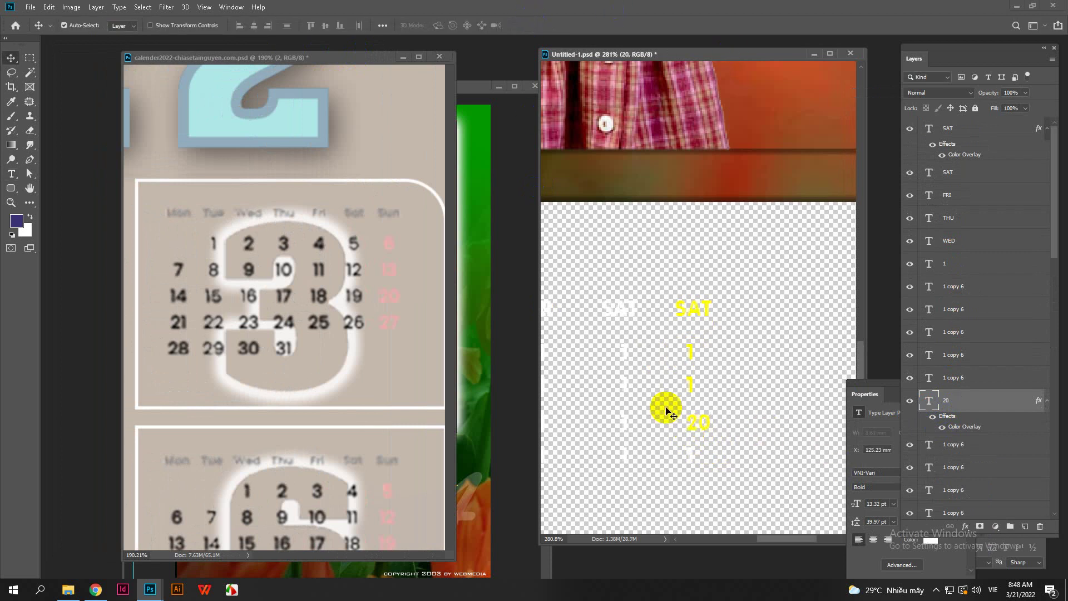
Step: Change the second yellow date beneath the last SAT label to 13
{"action": "left_click", "coordinate": [690, 382]}
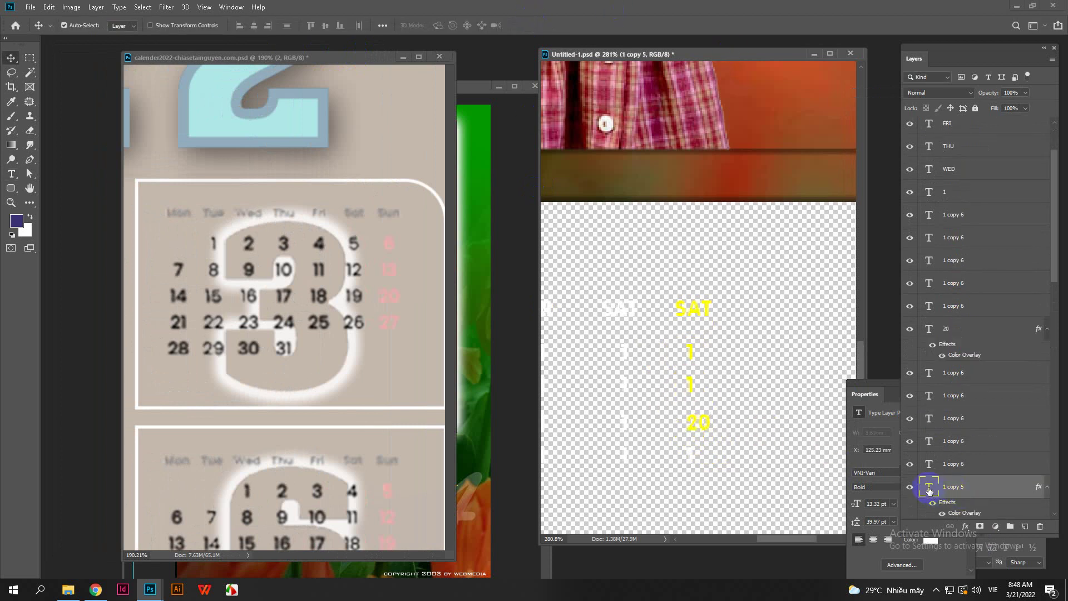
{"action": "double_click", "coordinate": [928, 488]}
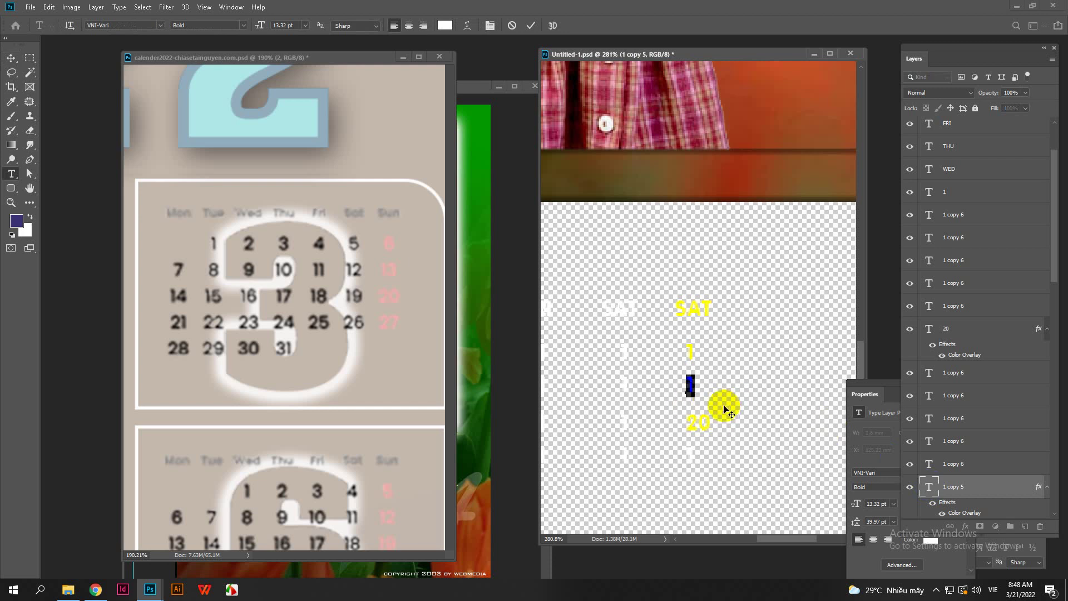
{"action": "type", "text": "13"}
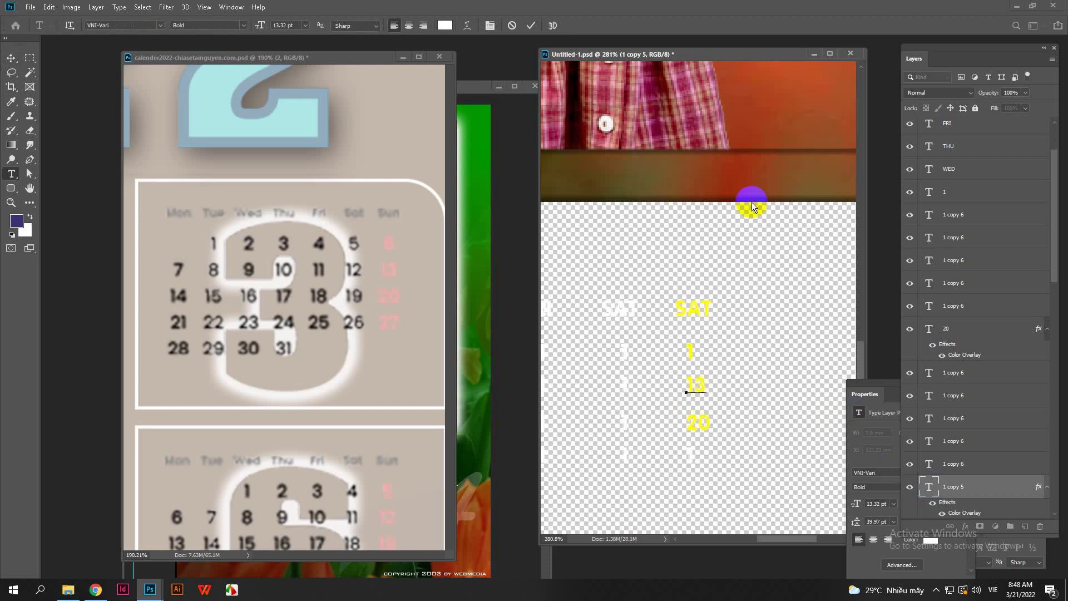
{"action": "left_click", "coordinate": [531, 26]}
{"action": "key", "text": "v"}
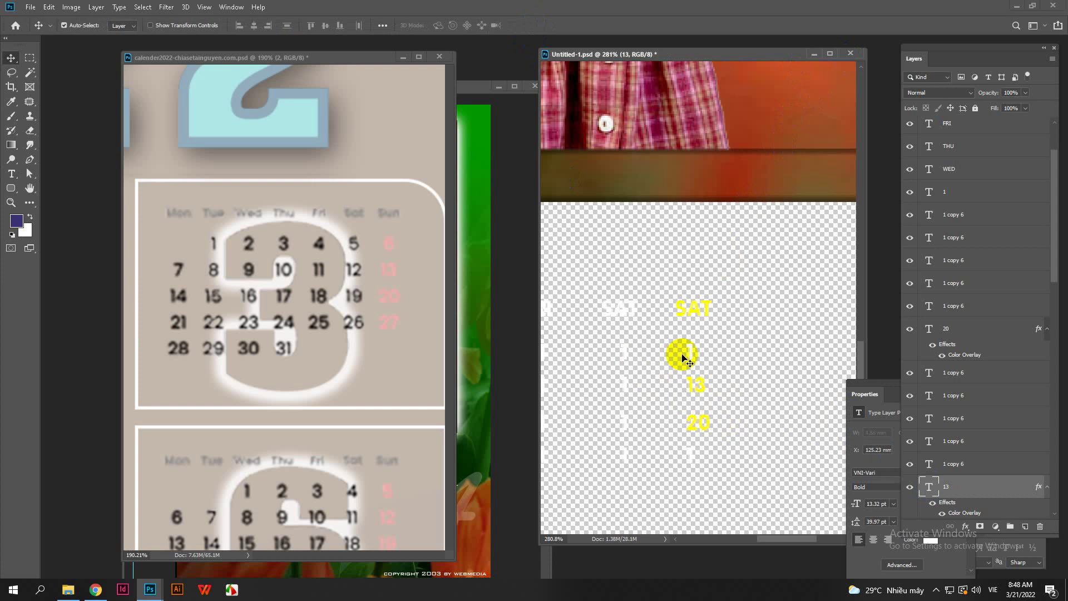
Step: Change the first yellow date beneath the last SAT label to 6
{"action": "left_click", "coordinate": [694, 356]}
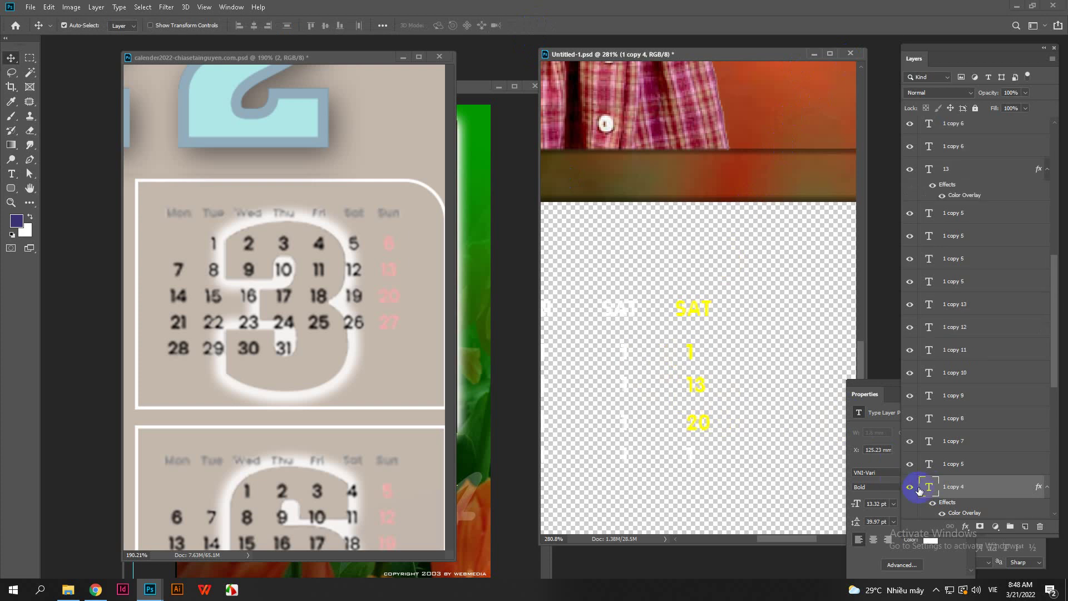
{"action": "double_click", "coordinate": [925, 487]}
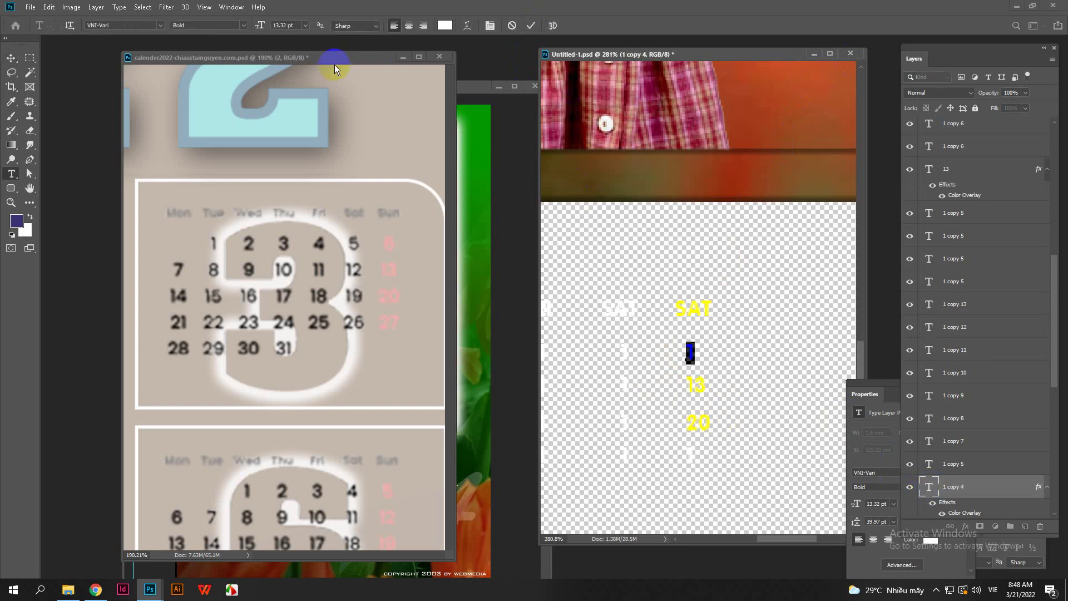
{"action": "left_click", "coordinate": [693, 334]}
{"action": "left_click", "coordinate": [531, 25]}
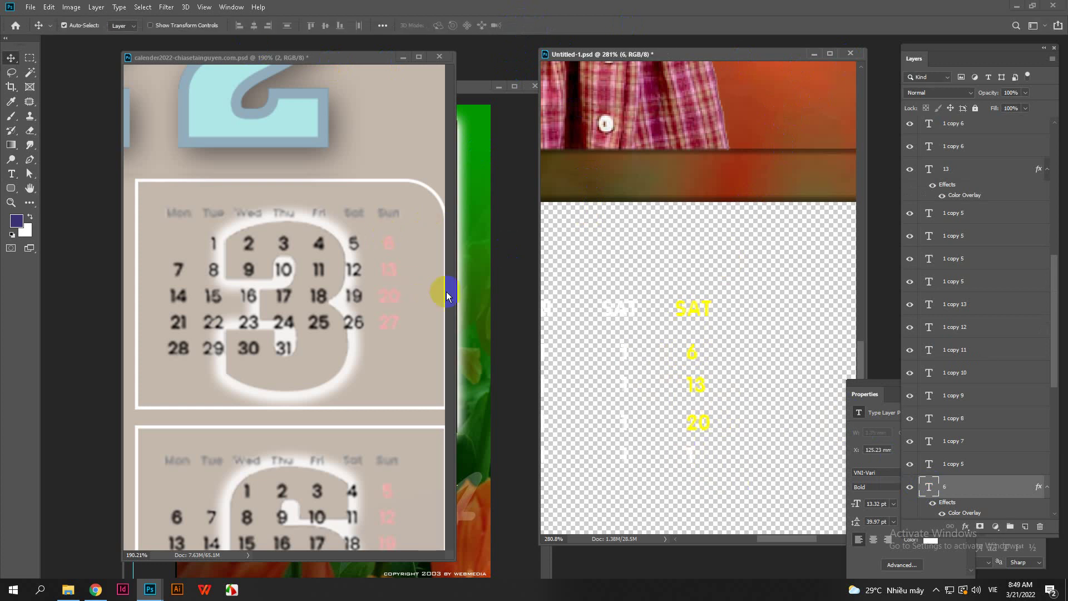
Step: Open the text of the last yellow SAT label for editing with the whole word selected
{"action": "left_click", "coordinate": [646, 407]}
{"action": "scroll", "coordinate": [646, 406], "scroll_direction": "down", "scroll_amount": 2}
{"action": "scroll", "coordinate": [656, 403], "scroll_direction": "down", "scroll_amount": 3}
{"action": "scroll", "coordinate": [671, 397], "scroll_direction": "up", "scroll_amount": 4}
{"action": "double_click", "coordinate": [686, 380]}
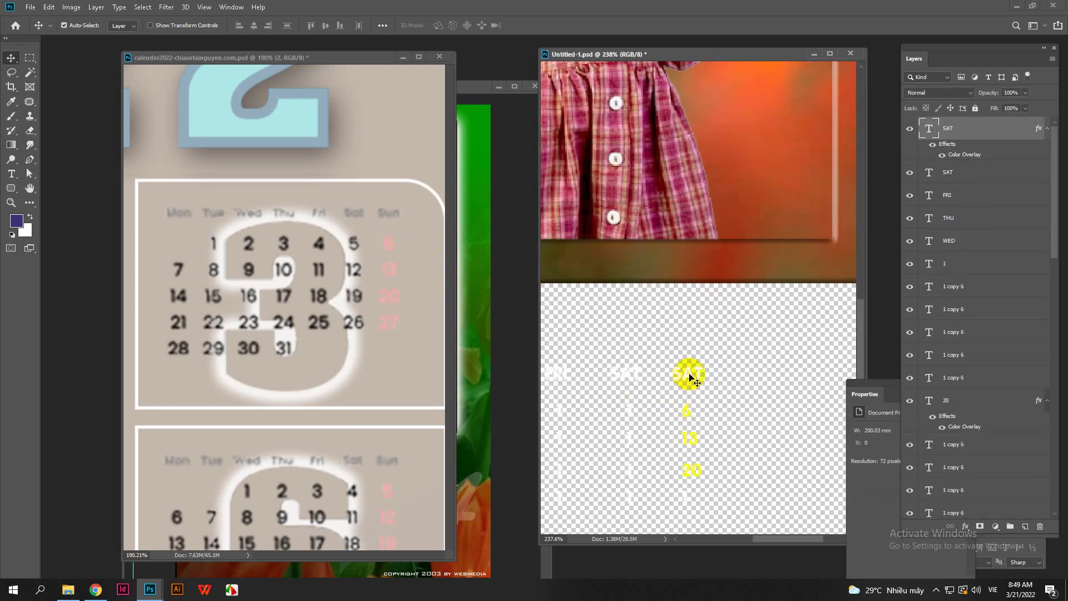
{"action": "double_click", "coordinate": [687, 378]}
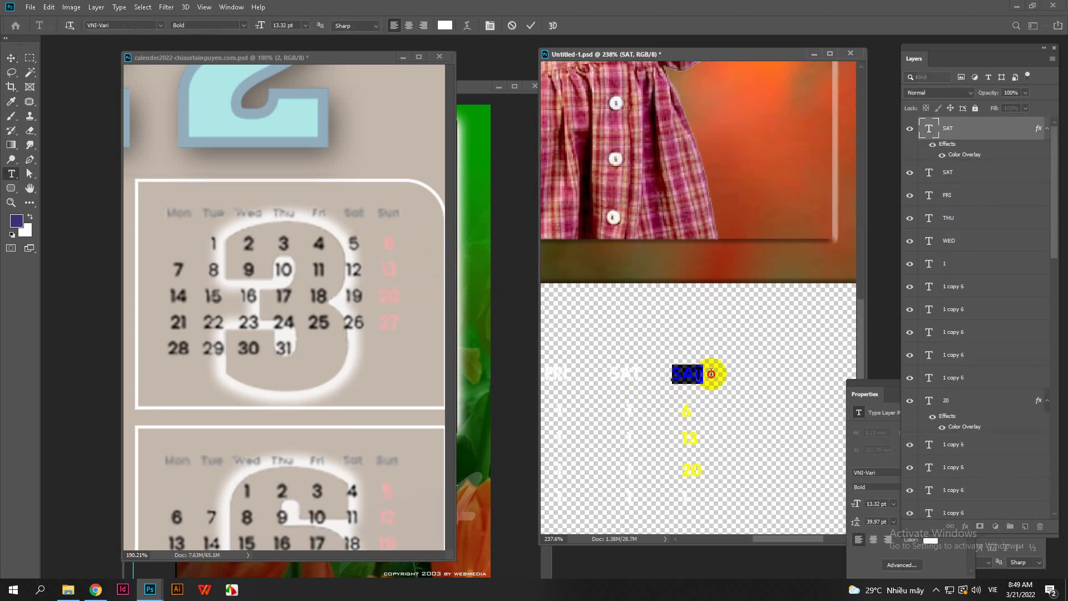
Step: Change the text of the yellow heading above the Sunday dates to SUN
{"action": "type", "text": "SUN"}
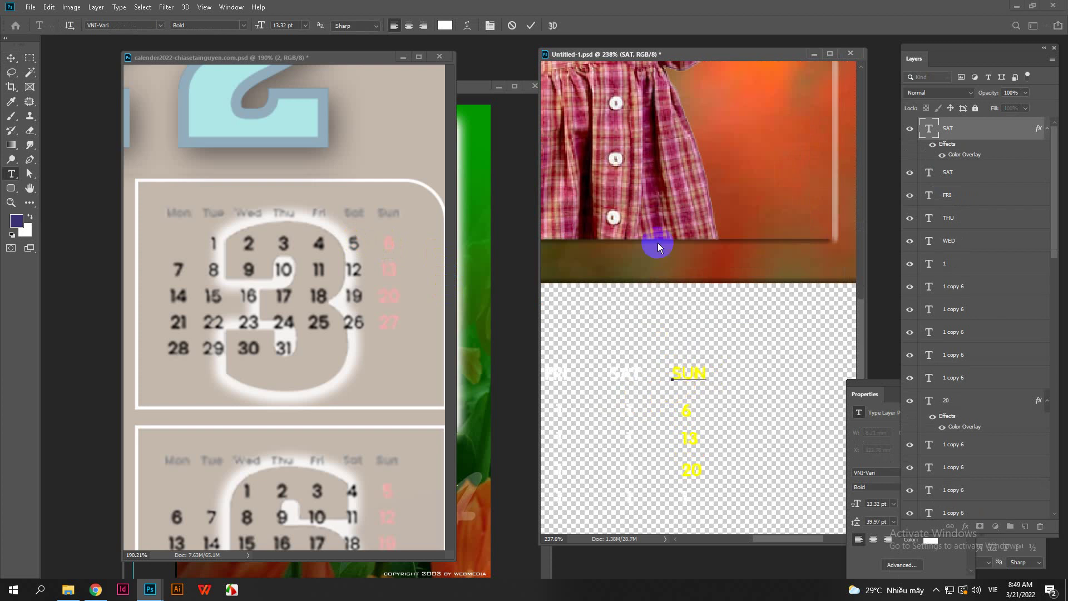
{"action": "left_click", "coordinate": [531, 25]}
{"action": "key", "text": "v"}
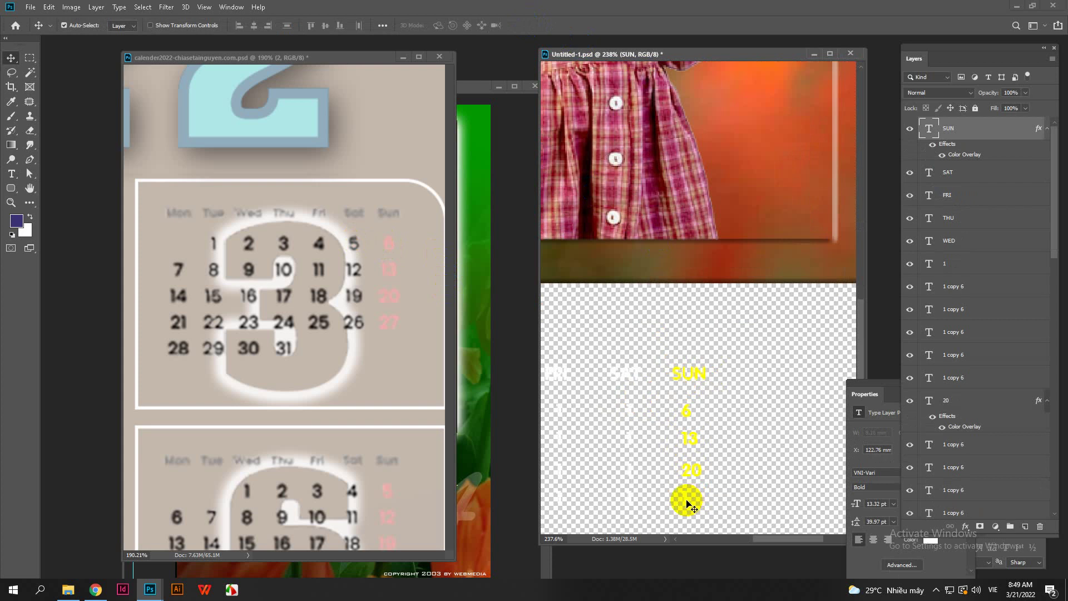
Step: Apply the yellow Color Overlay style of the Sunday date 20 to the 1 directly below it
{"action": "left_click", "coordinate": [685, 502]}
{"action": "left_click", "coordinate": [696, 476]}
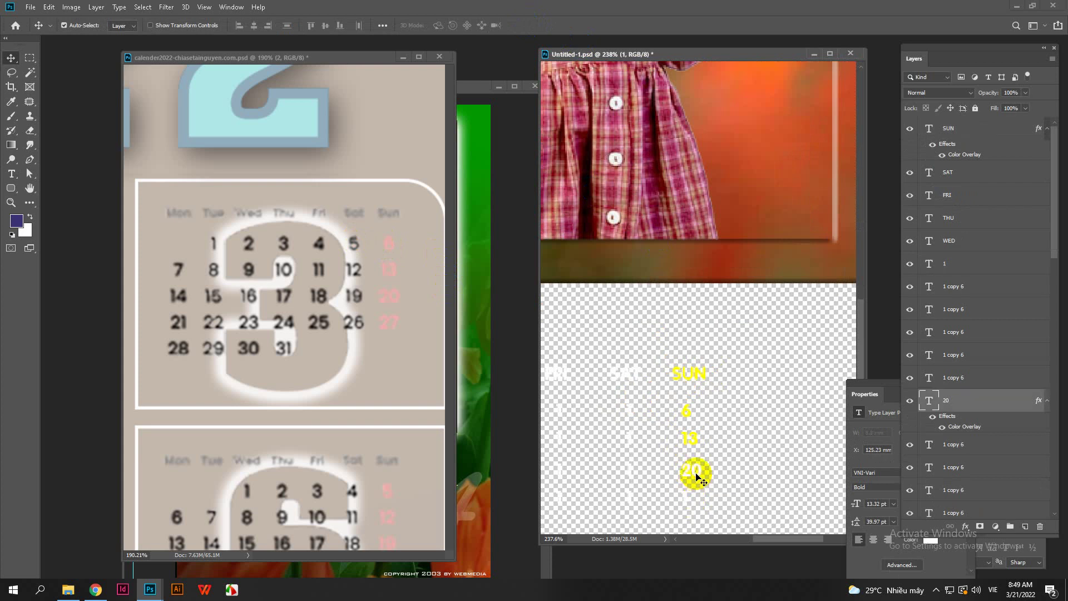
{"action": "left_click", "coordinate": [684, 502]}
{"action": "right_click", "coordinate": [933, 268]}
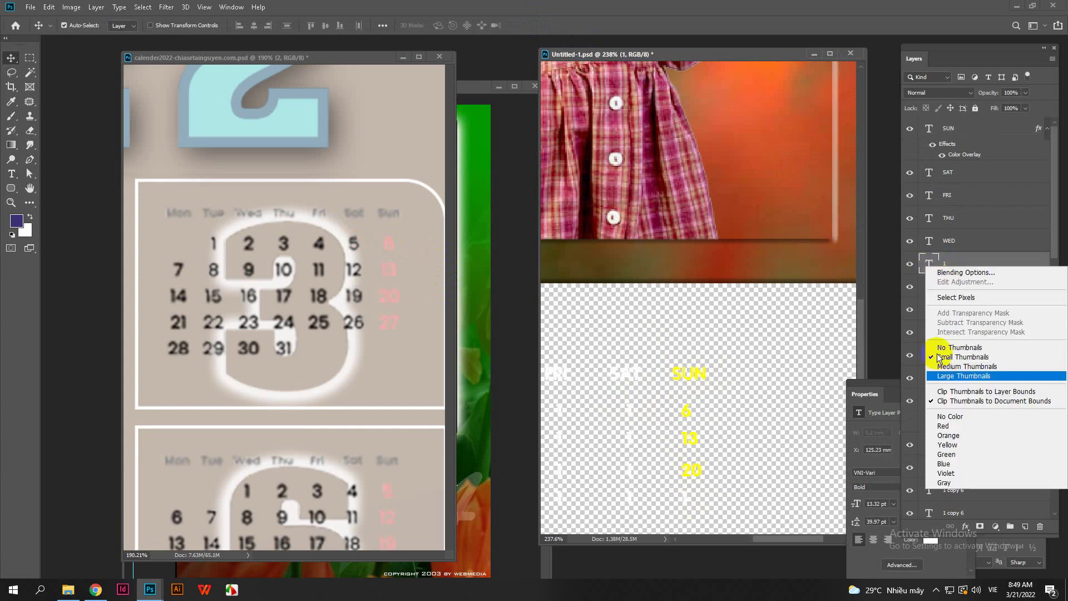
{"action": "left_click", "coordinate": [976, 259]}
{"action": "right_click", "coordinate": [976, 259]}
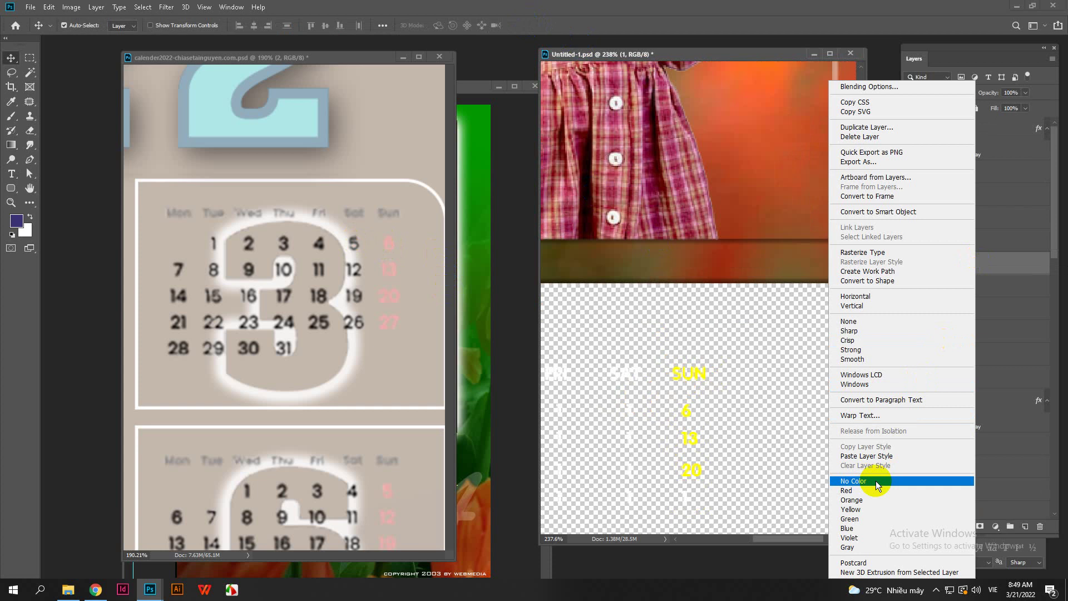
{"action": "left_click", "coordinate": [866, 455]}
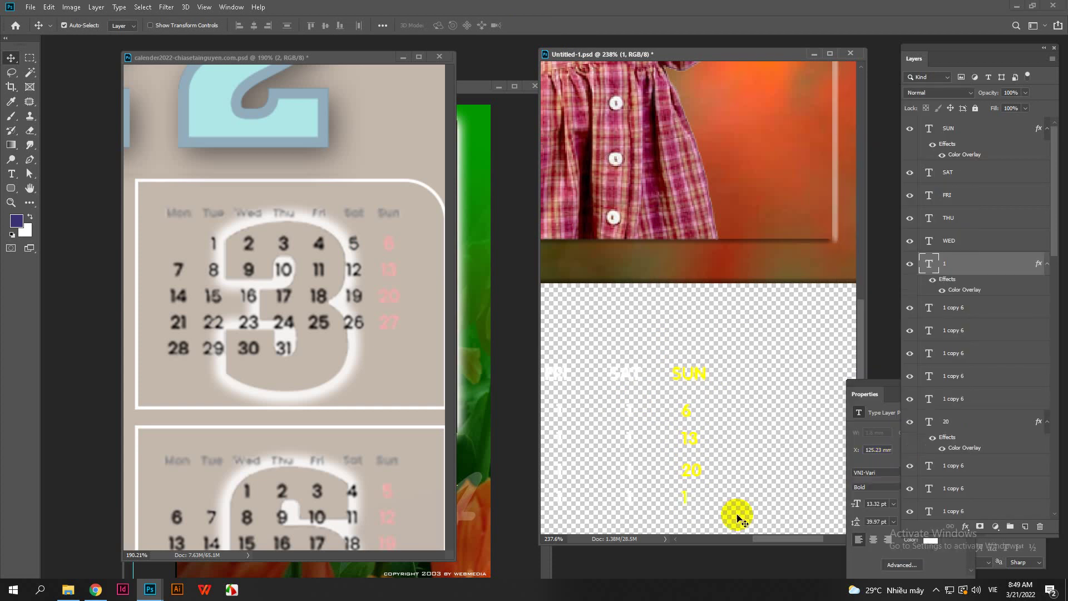
Step: Change the number below the Sunday date 20 to 27
{"action": "double_click", "coordinate": [929, 265]}
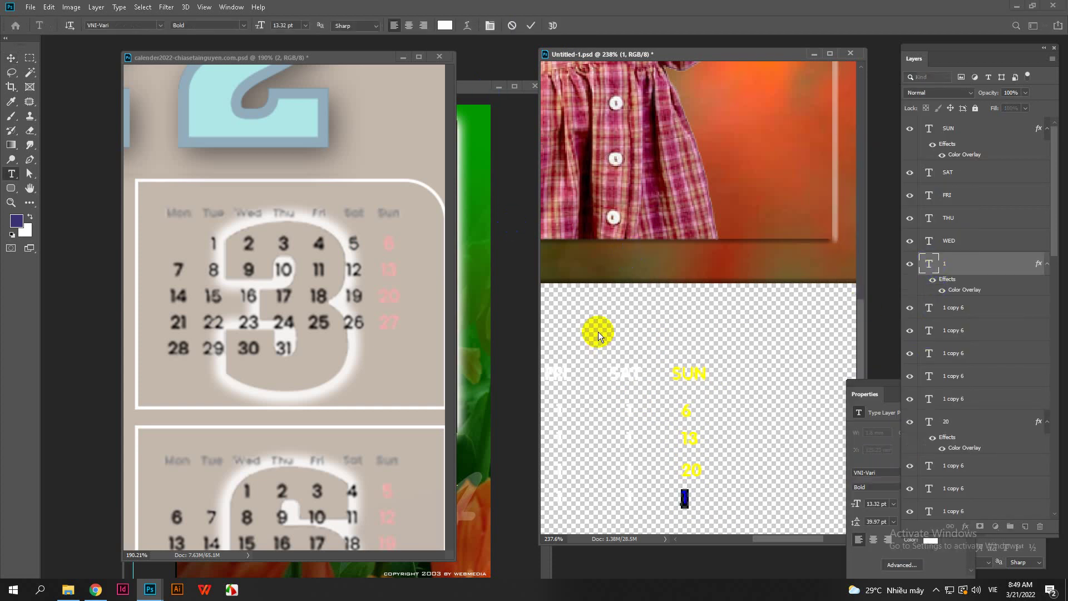
{"action": "left_click", "coordinate": [520, 36]}
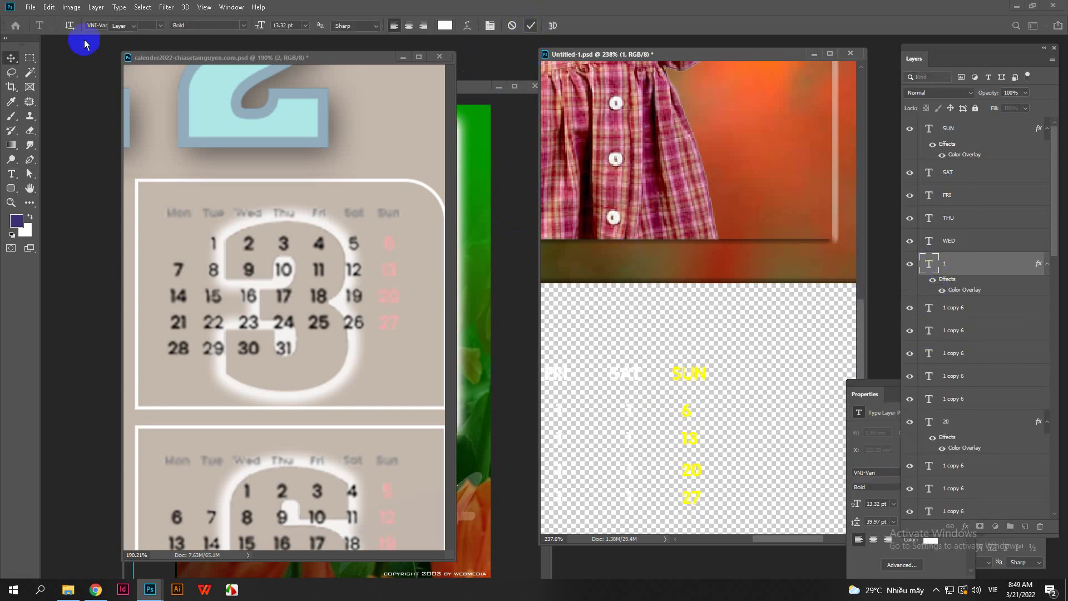
{"action": "left_click", "coordinate": [11, 58]}
Step: Close the text layer properties and show the tulip background on Layer 1
{"action": "left_click", "coordinate": [882, 382]}
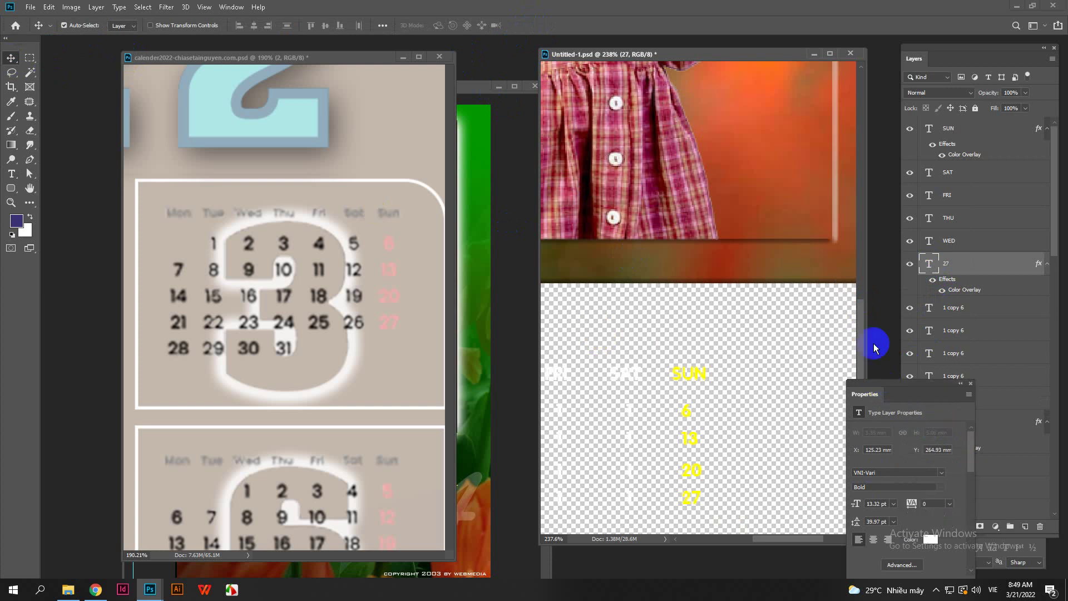
{"action": "scroll", "coordinate": [735, 414], "scroll_direction": "down", "scroll_amount": 1}
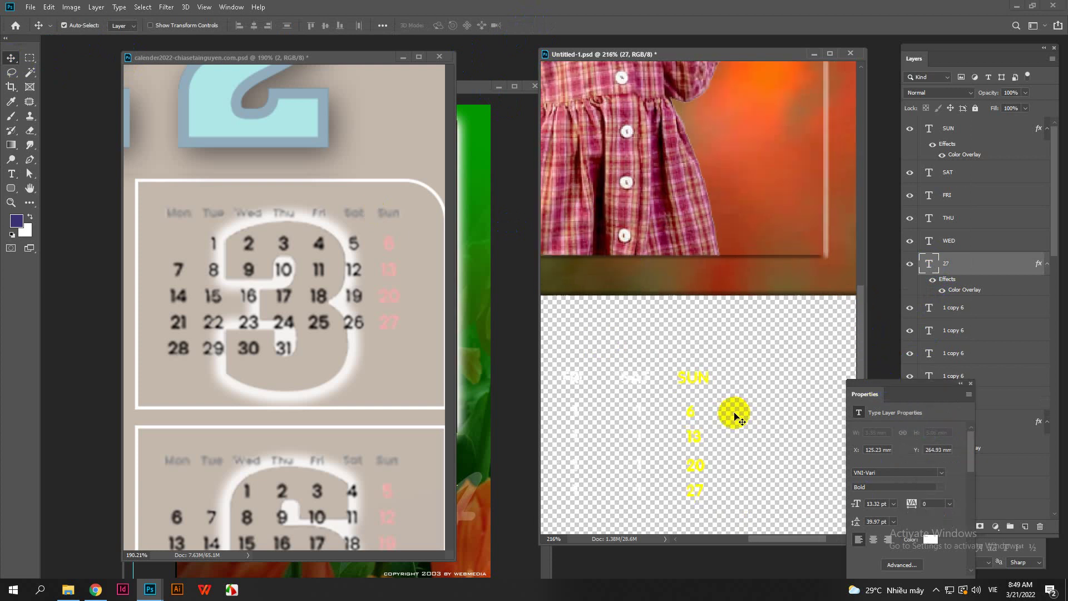
{"action": "left_click", "coordinate": [967, 383]}
{"action": "scroll", "coordinate": [1035, 467], "scroll_direction": "down", "scroll_amount": 6}
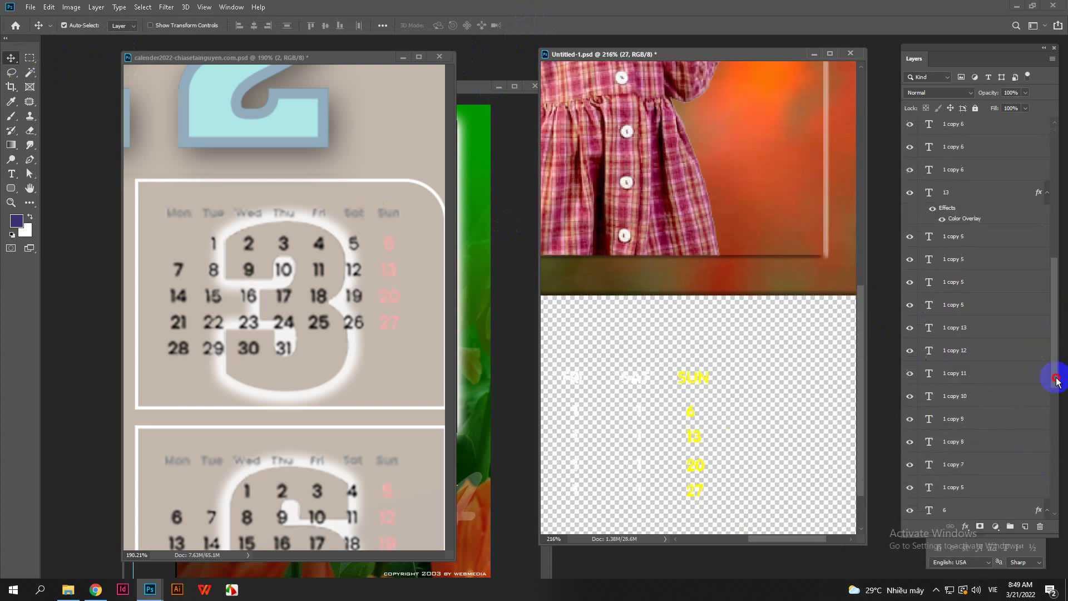
{"action": "scroll", "coordinate": [1046, 423], "scroll_direction": "down", "scroll_amount": 2}
{"action": "left_click", "coordinate": [909, 507]}
{"action": "scroll", "coordinate": [777, 479], "scroll_direction": "down", "scroll_amount": 4}
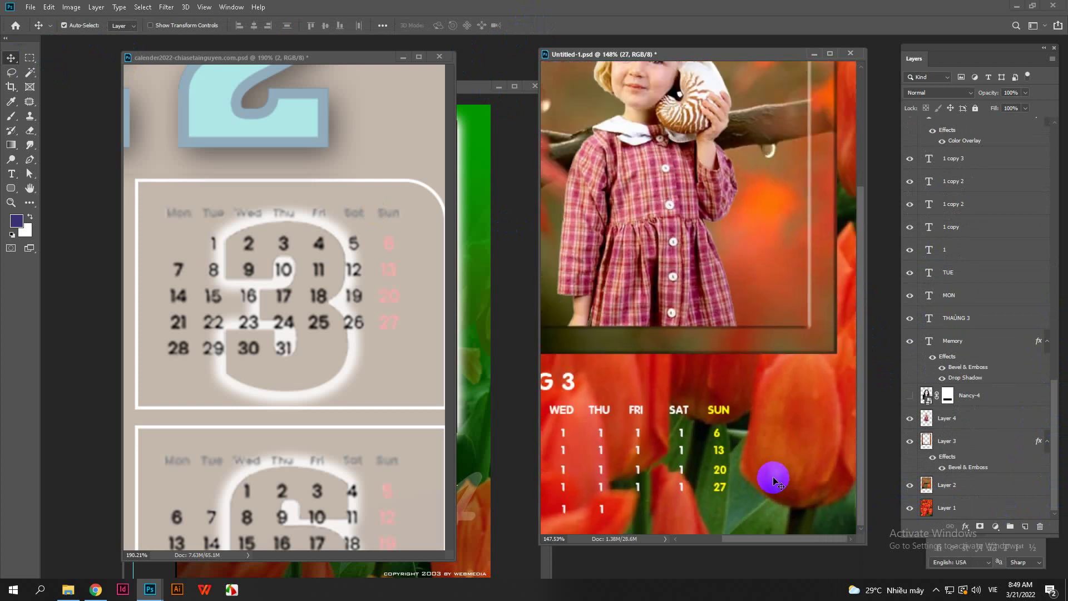
{"action": "scroll", "coordinate": [773, 478], "scroll_direction": "down", "scroll_amount": 3}
{"action": "scroll", "coordinate": [739, 476], "scroll_direction": "up", "scroll_amount": 2}
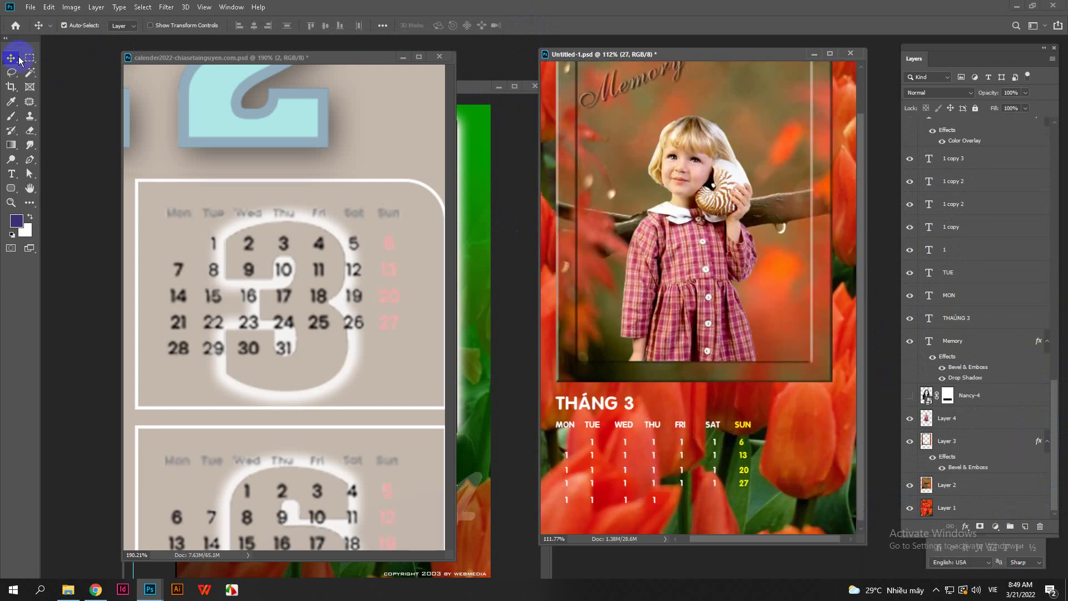
{"action": "scroll", "coordinate": [578, 436], "scroll_direction": "up", "scroll_amount": 3}
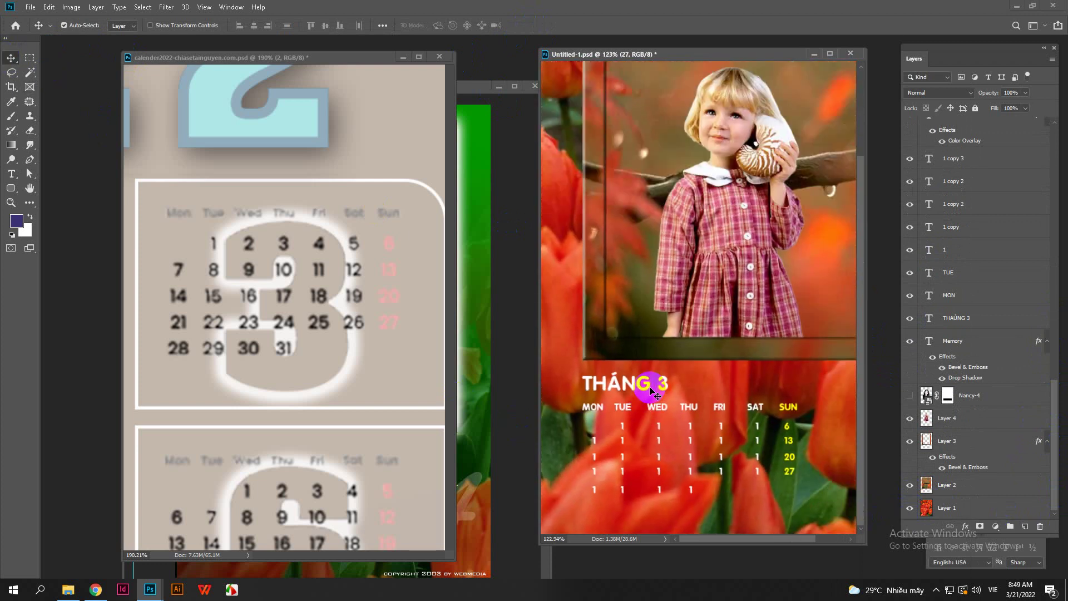
Step: Dock the final.jpg reference image together with the 2022 calendar document as tabs in one window
{"action": "left_click", "coordinate": [489, 445]}
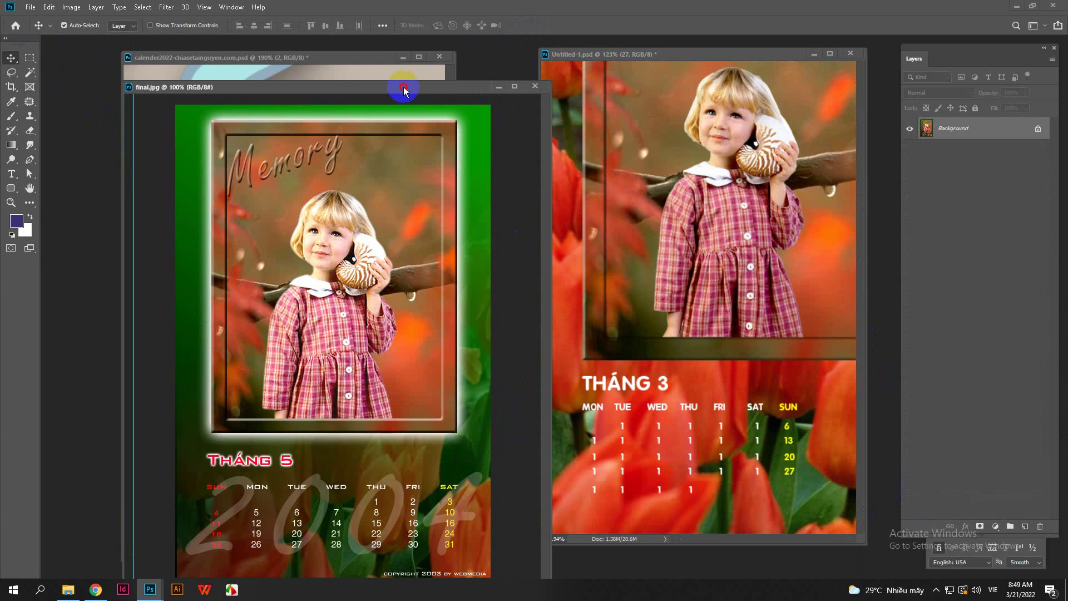
{"action": "left_click_drag", "start_coordinate": [403, 87], "coordinate": [406, 111]}
{"action": "left_click_drag", "start_coordinate": [378, 365], "coordinate": [399, 440]}
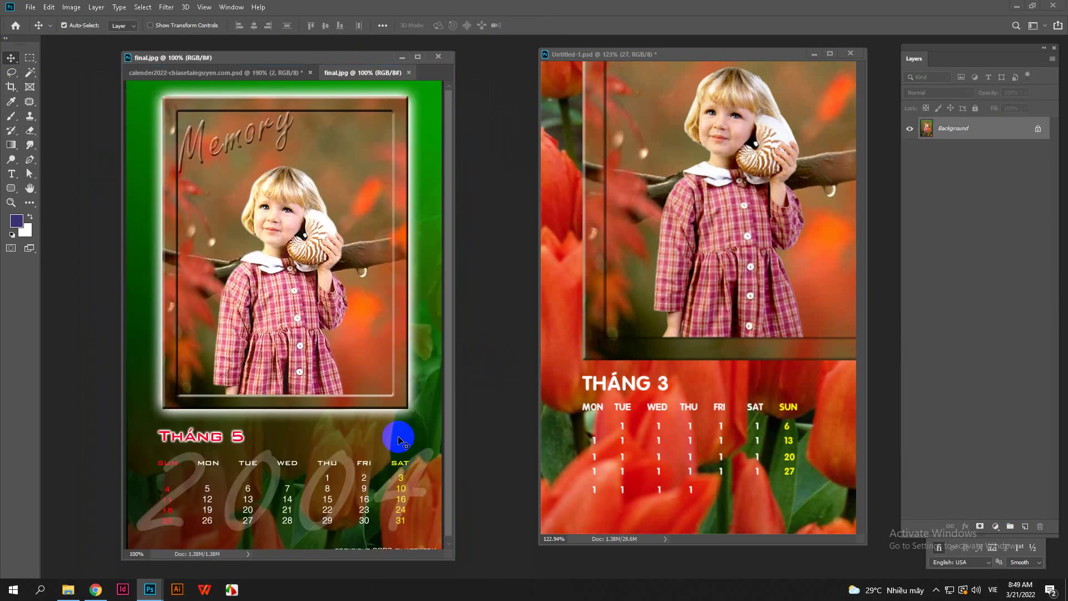
Step: Recolor the THÁNG 3 title text bright red in the Untitled-1.psd document
{"action": "left_click", "coordinate": [592, 399]}
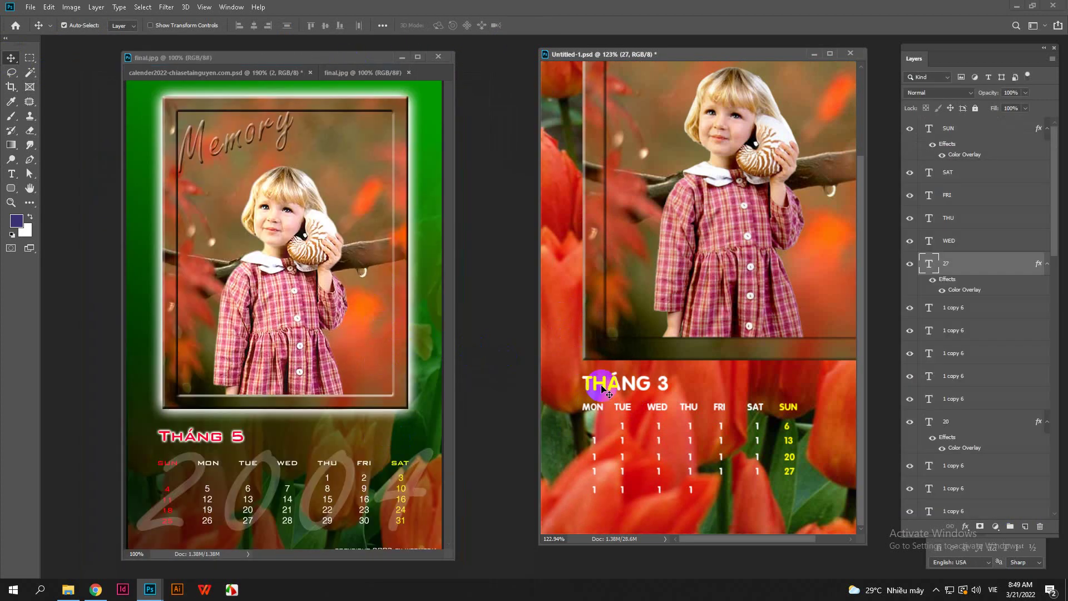
{"action": "left_click", "coordinate": [601, 387]}
{"action": "key", "text": "t"}
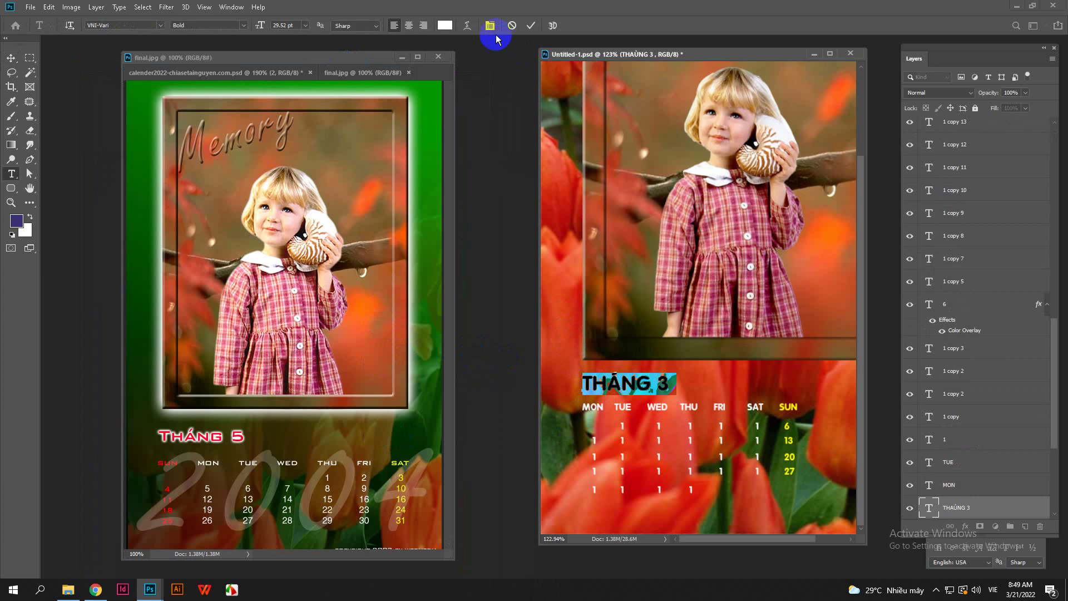
{"action": "left_click", "coordinate": [445, 25]}
{"action": "left_click_drag", "start_coordinate": [556, 213], "coordinate": [639, 95]}
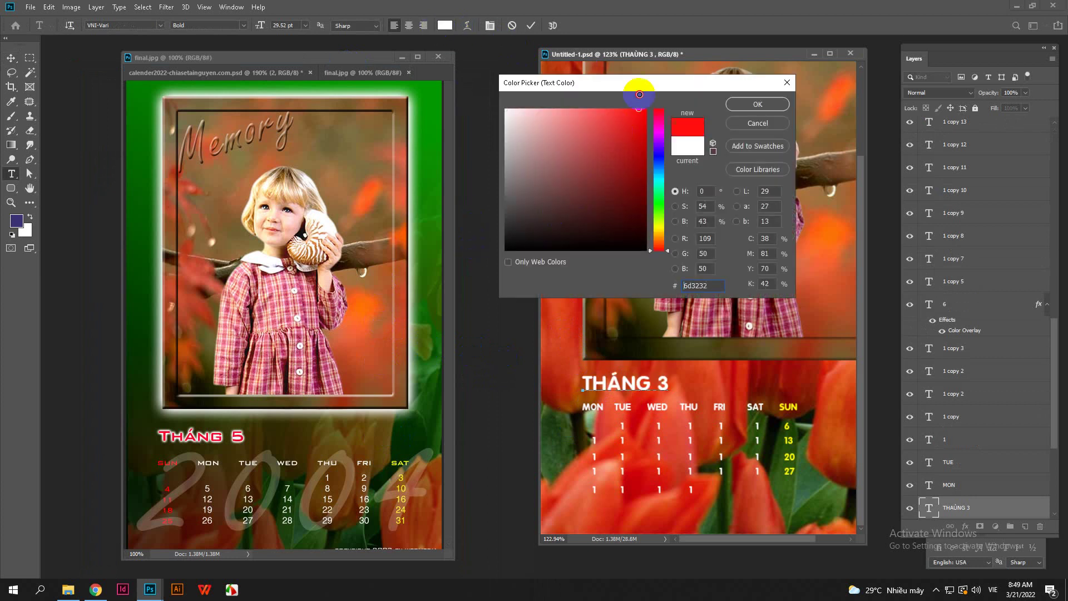
{"action": "left_click", "coordinate": [757, 105]}
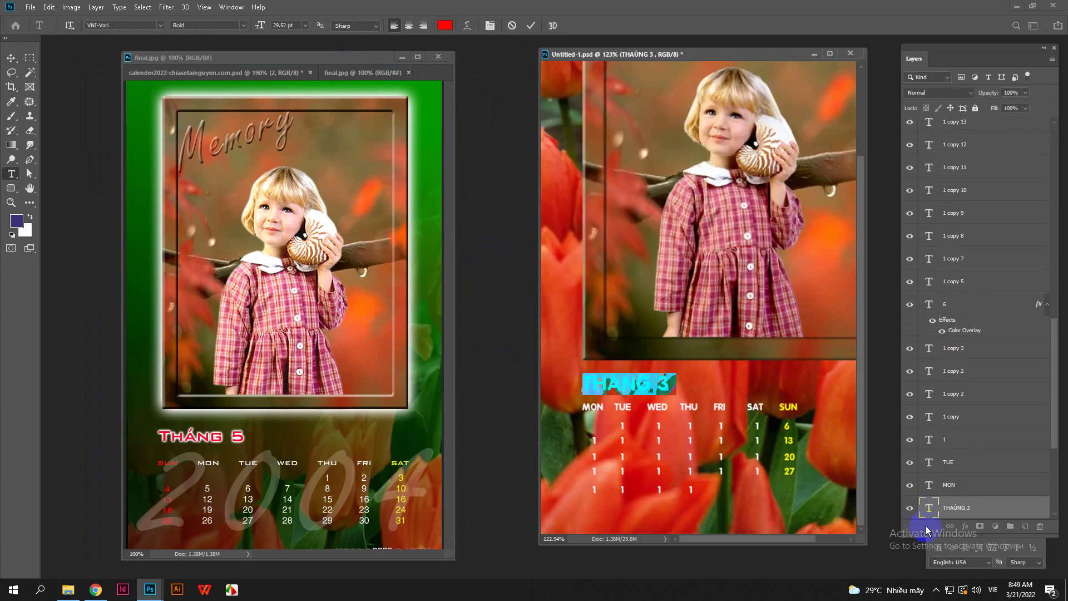
{"action": "left_click", "coordinate": [531, 26]}
{"action": "key", "text": "v"}
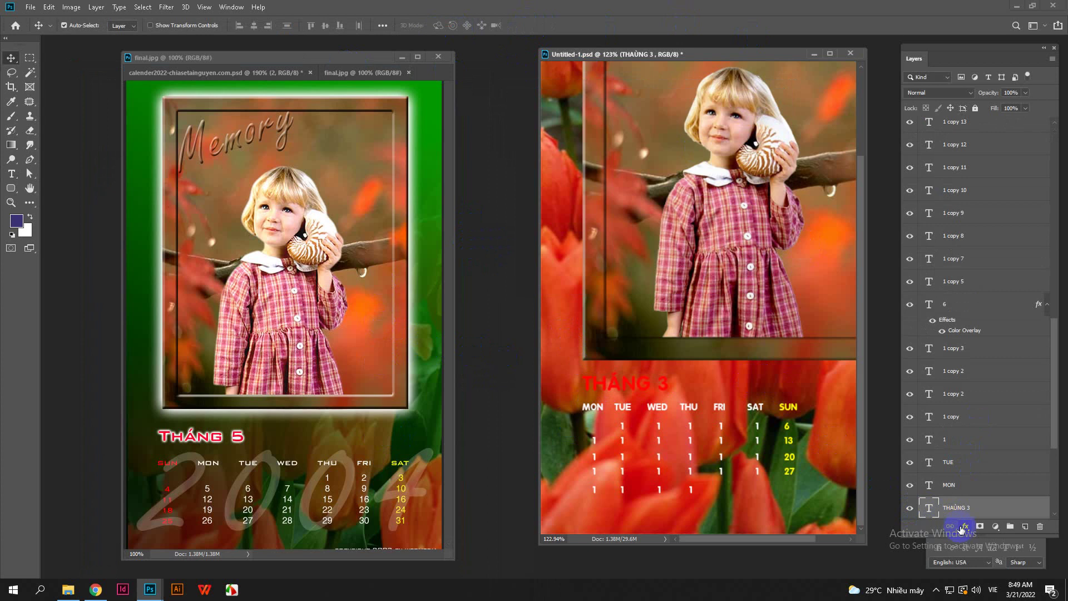
Step: Add a white (ffffff) Outer Glow to the THÁNG 3 title with 16% spread and 10 px size
{"action": "left_click", "coordinate": [960, 527]}
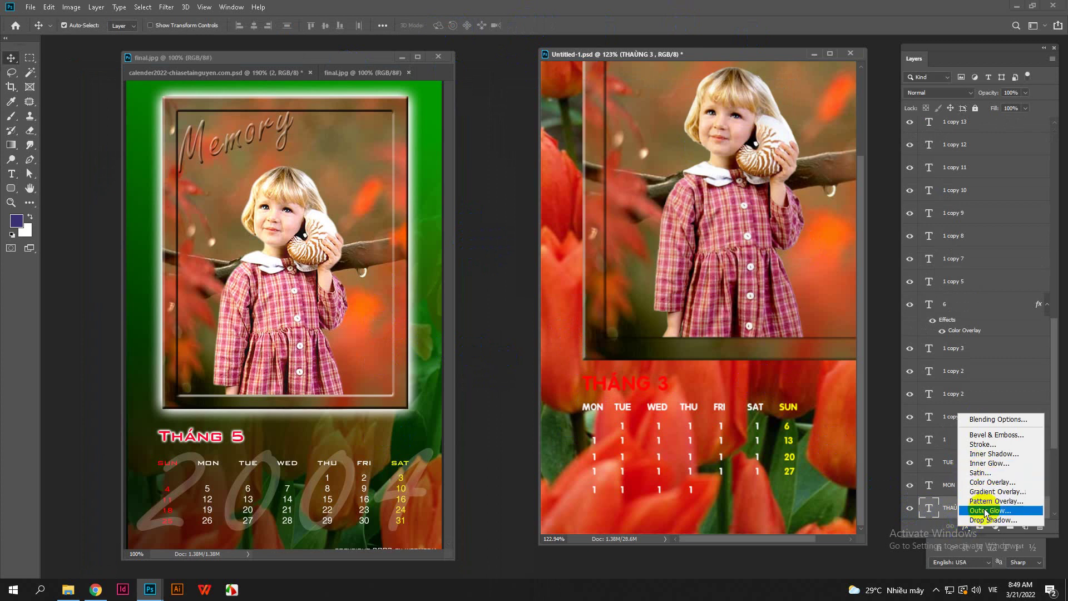
{"action": "left_click", "coordinate": [986, 510]}
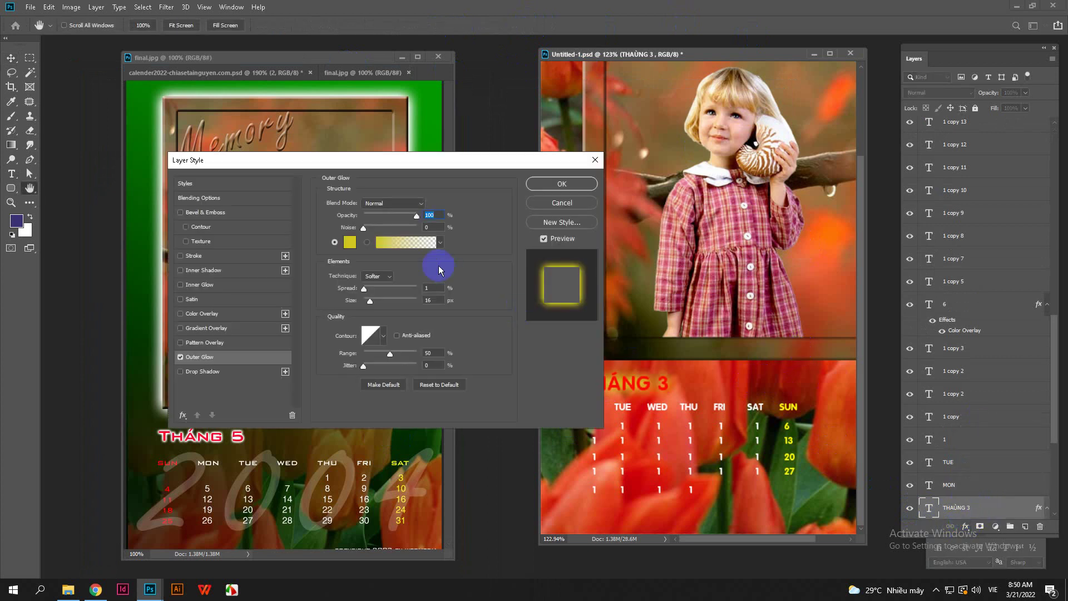
{"action": "left_click", "coordinate": [350, 242]}
{"action": "left_click", "coordinate": [506, 110]}
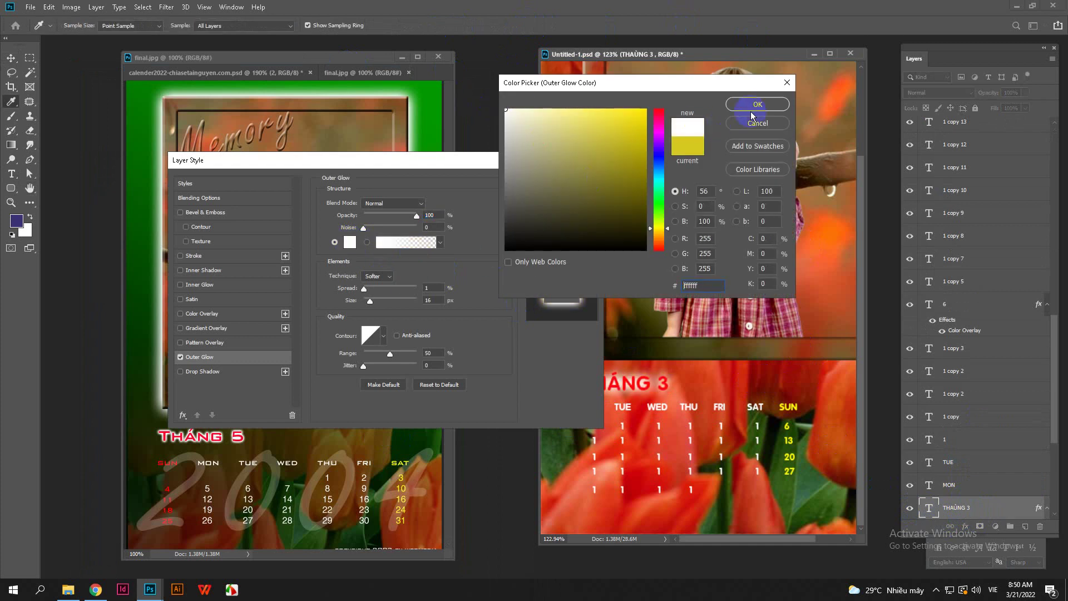
{"action": "left_click", "coordinate": [756, 104]}
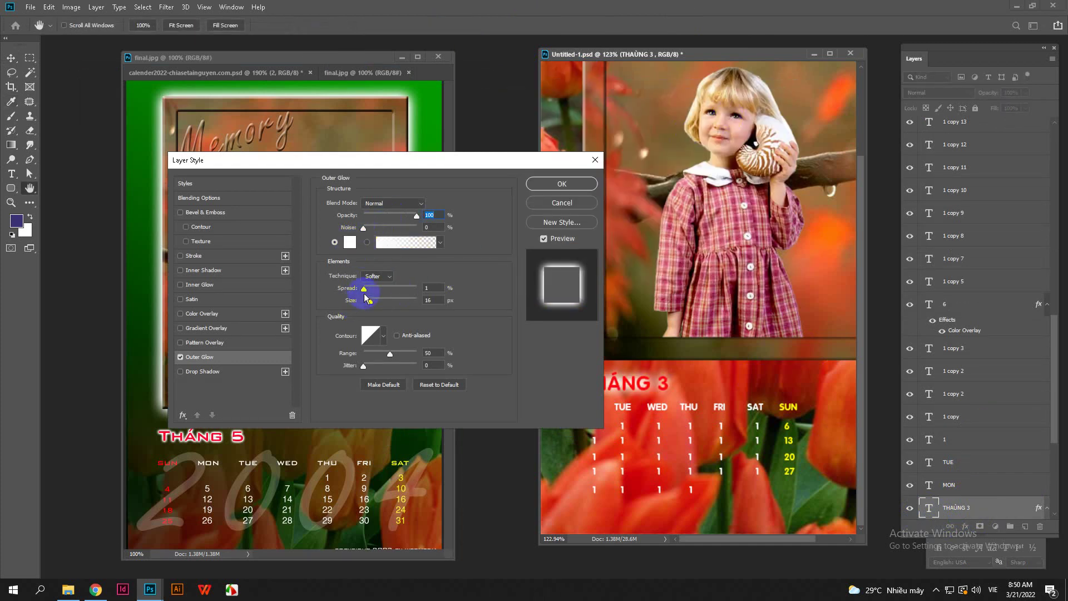
{"action": "mouse_move", "coordinate": [369, 301]}
{"action": "left_mouse_down"}
{"action": "mouse_move", "coordinate": [357, 299]}
{"action": "mouse_move", "coordinate": [371, 301]}
{"action": "mouse_move", "coordinate": [371, 289]}
{"action": "mouse_move", "coordinate": [370, 306]}
{"action": "left_mouse_up"}
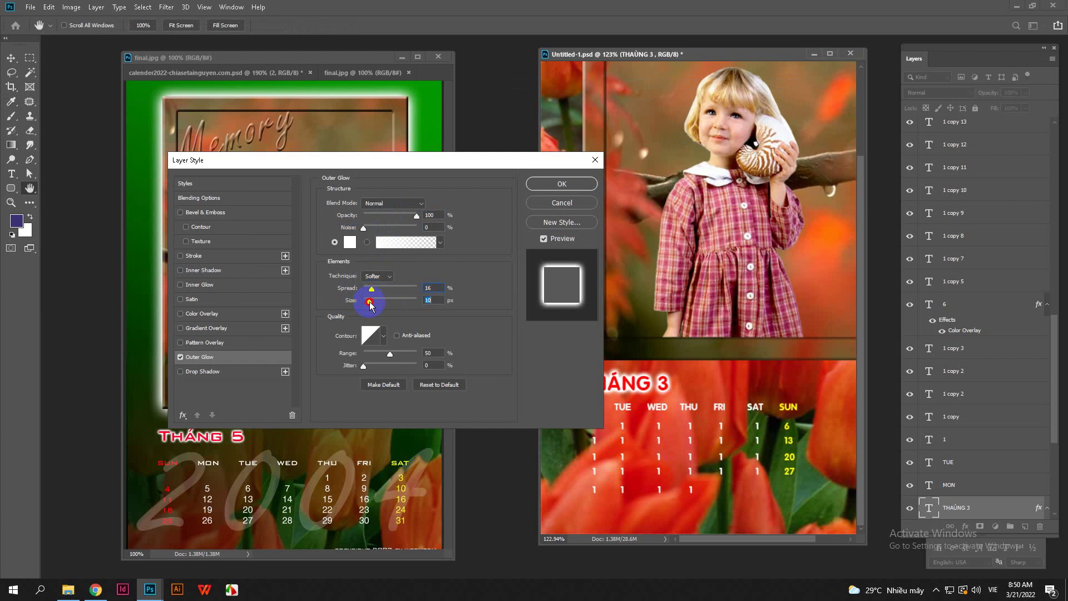
{"action": "left_click", "coordinate": [562, 183]}
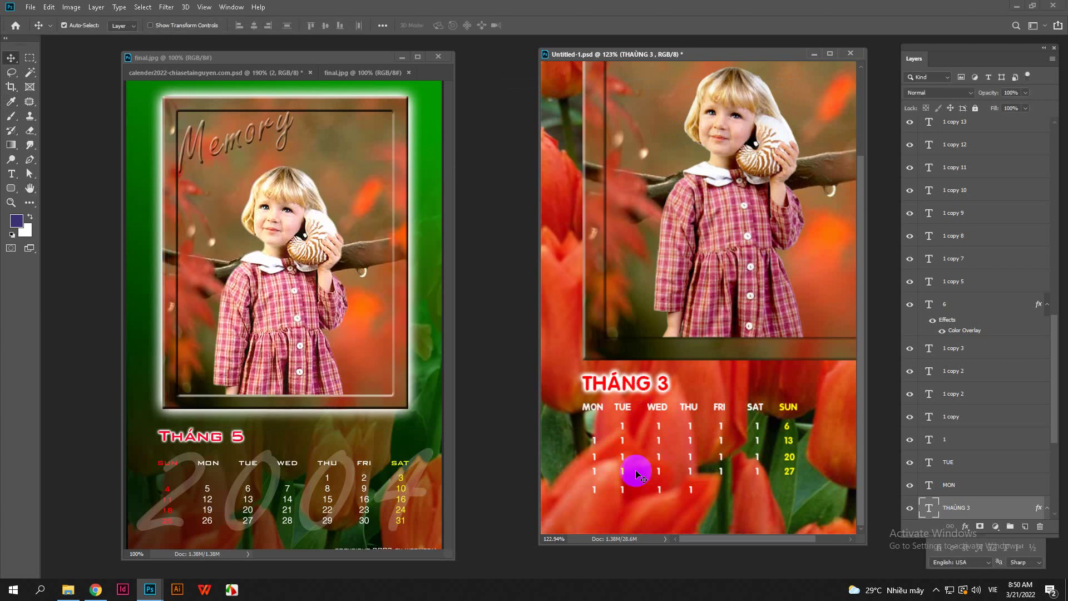
Step: Hide and show the tulip background on Layer 1 to compare the design, and select that layer
{"action": "scroll", "coordinate": [629, 400], "scroll_direction": "down", "scroll_amount": 2}
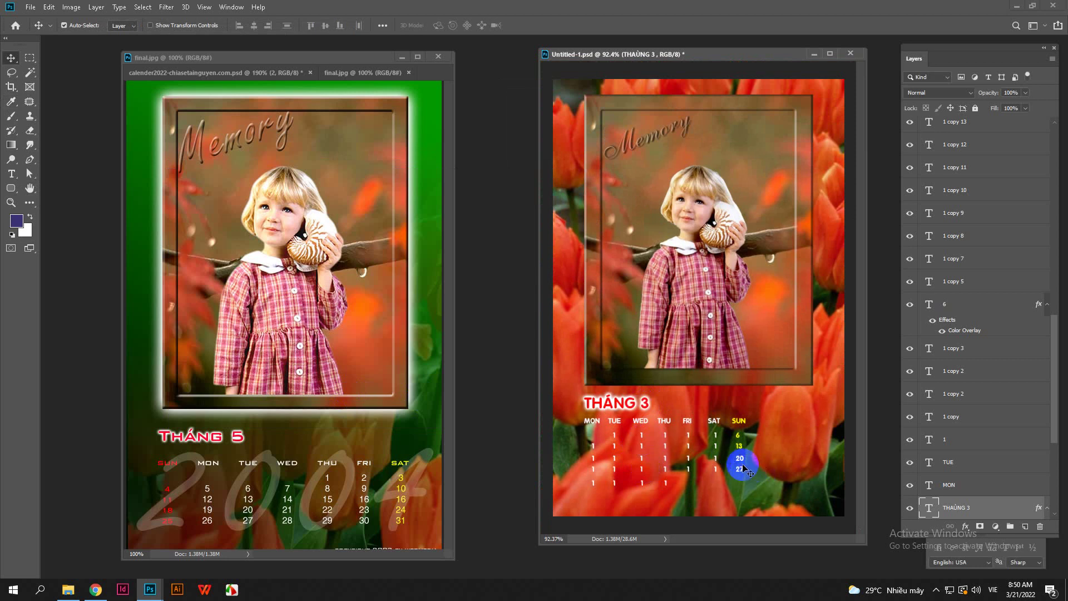
{"action": "left_click_drag", "start_coordinate": [1057, 429], "coordinate": [1056, 520]}
{"action": "left_click", "coordinate": [909, 508]}
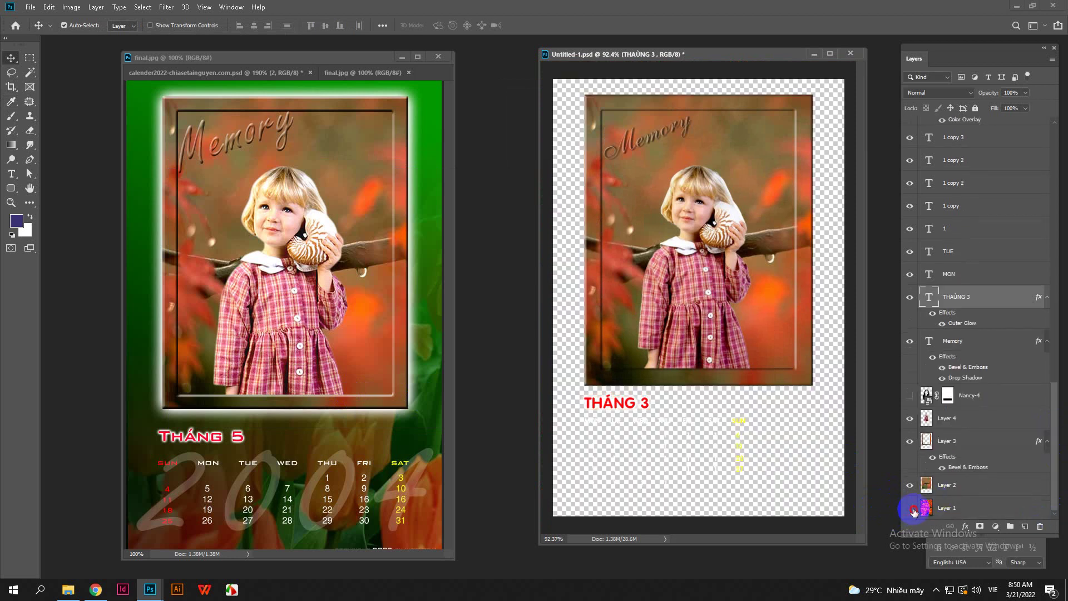
{"action": "left_click", "coordinate": [909, 507]}
{"action": "left_click", "coordinate": [910, 508]}
{"action": "left_click", "coordinate": [910, 509]}
{"action": "left_click", "coordinate": [956, 508]}
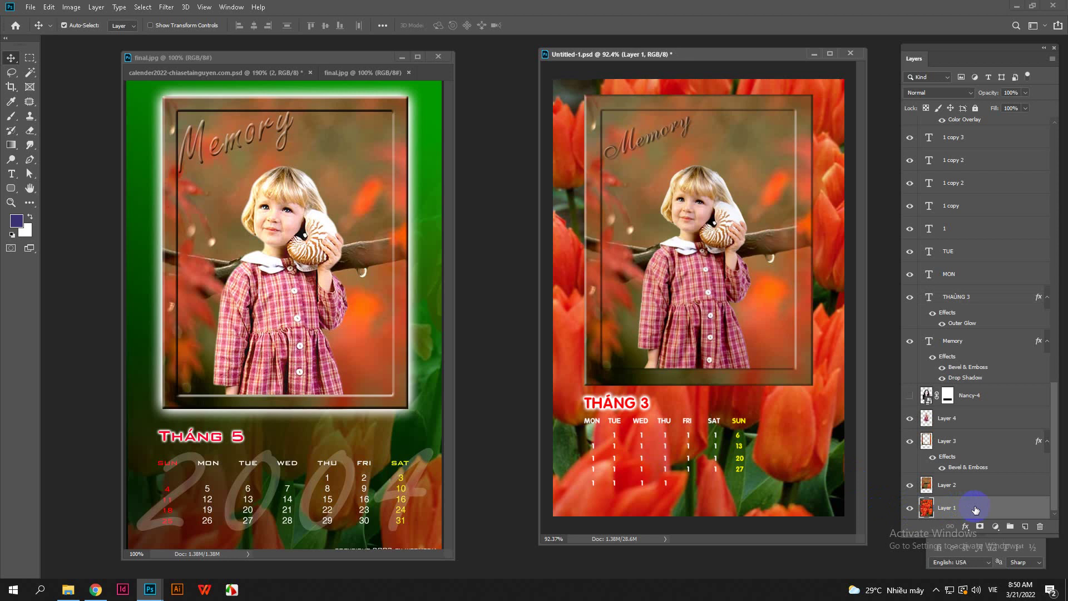
{"action": "double_click", "coordinate": [1021, 510]}
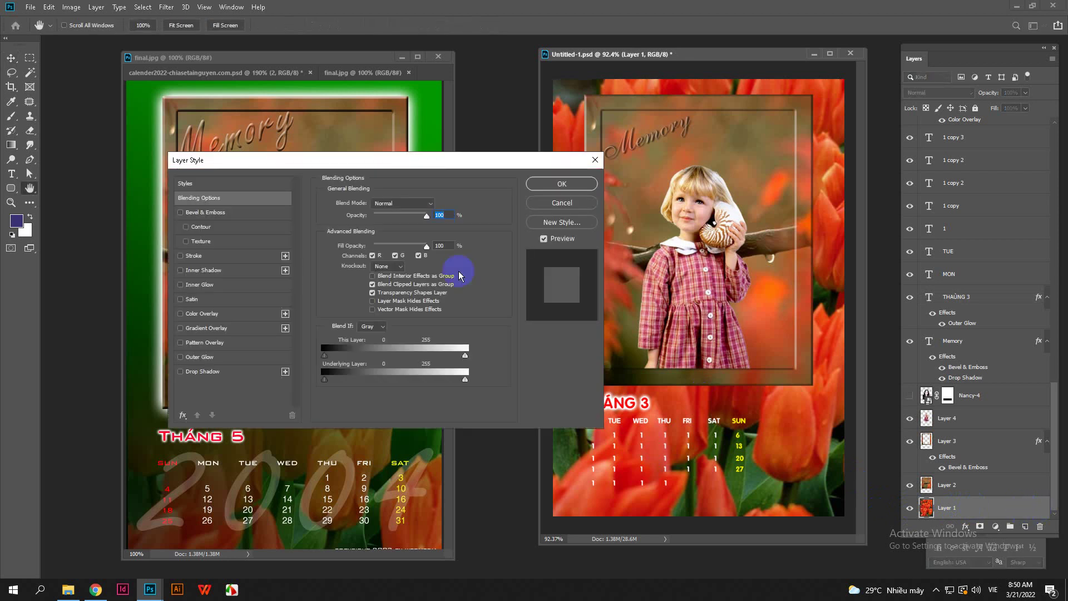
{"action": "left_click", "coordinate": [561, 203]}
{"action": "right_click", "coordinate": [1018, 511]}
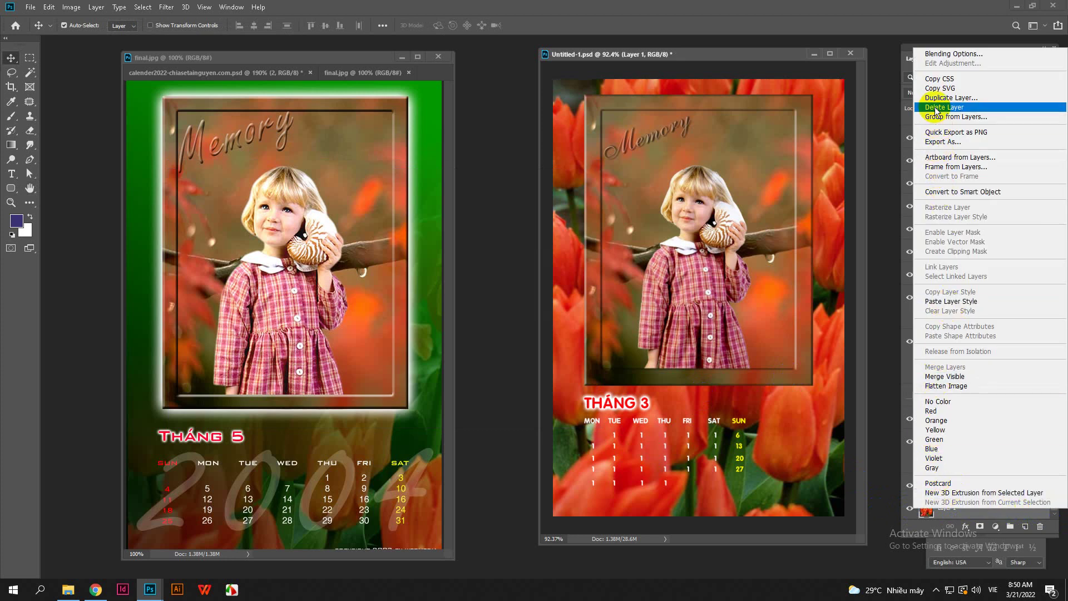
{"action": "left_click", "coordinate": [411, 6]}
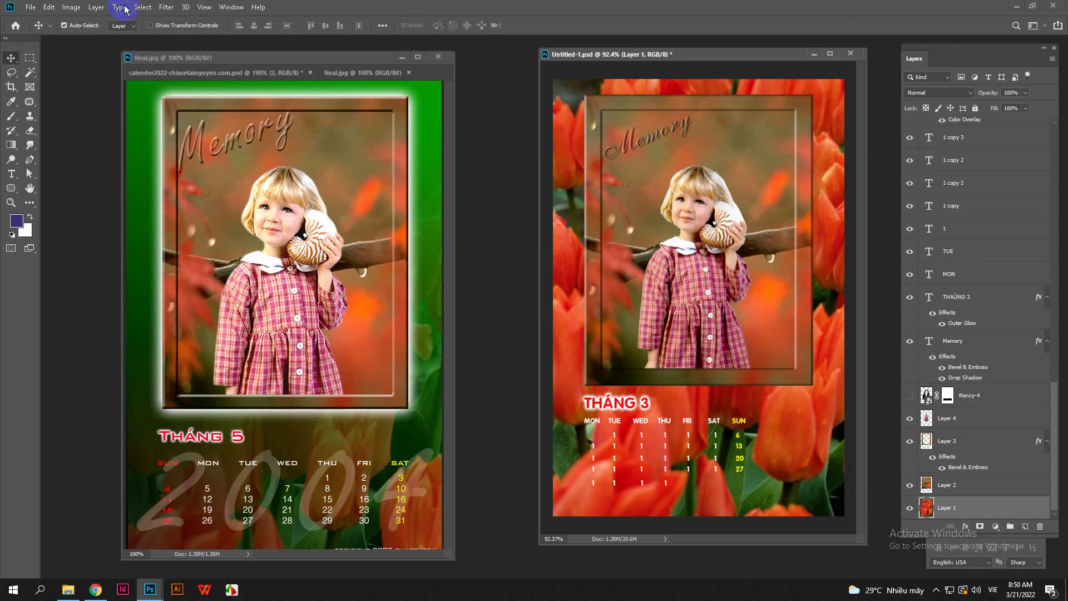
Step: Lock the position of the tulip background on Layer 1
{"action": "left_click", "coordinate": [98, 8]}
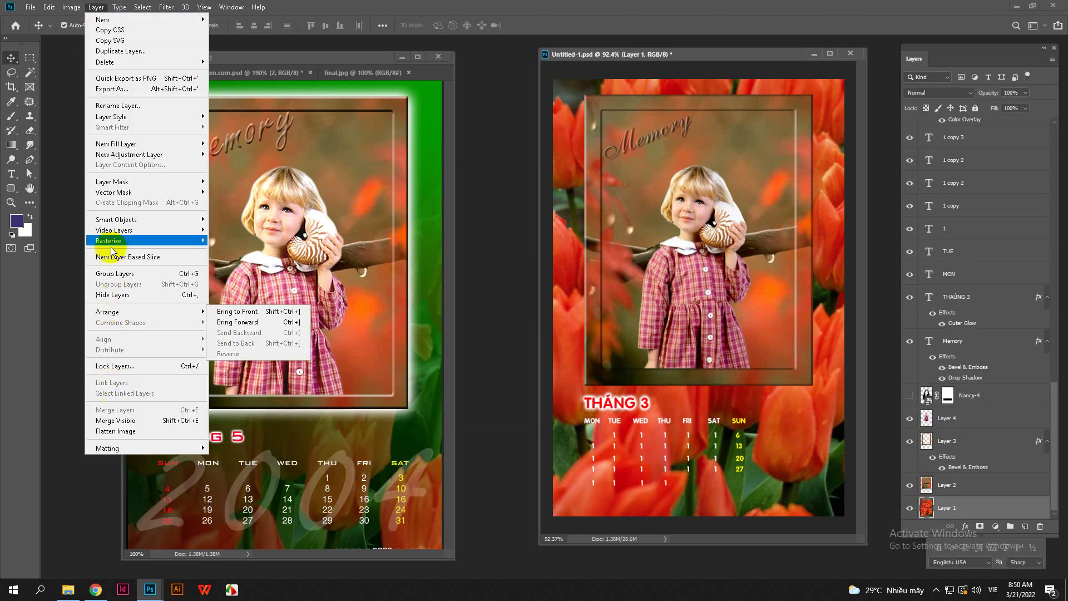
{"action": "mouse_move", "coordinate": [114, 231]}
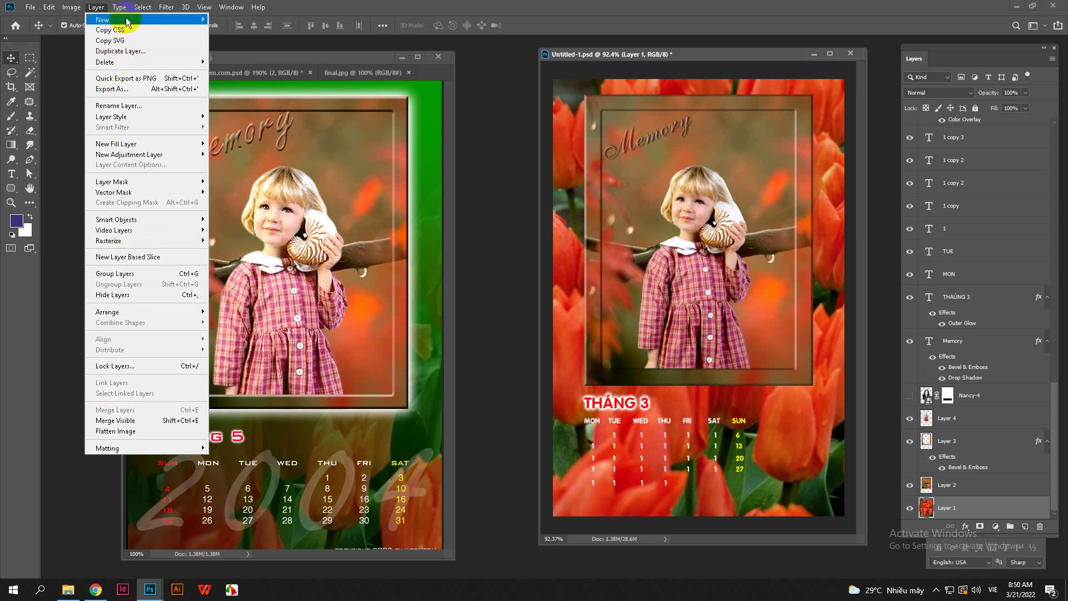
{"action": "mouse_move", "coordinate": [128, 22]}
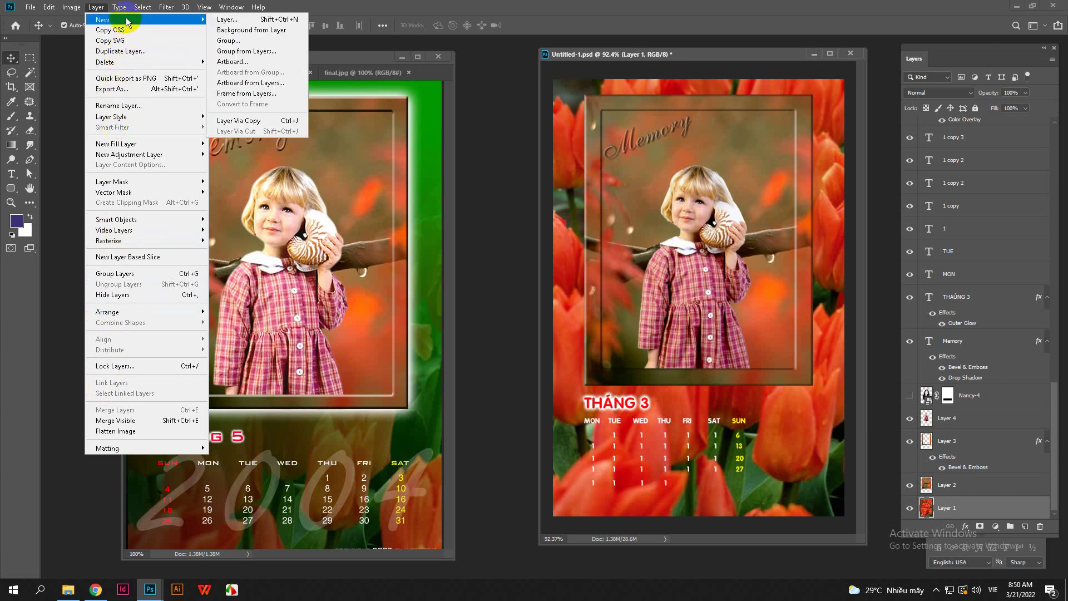
{"action": "mouse_move", "coordinate": [119, 448]}
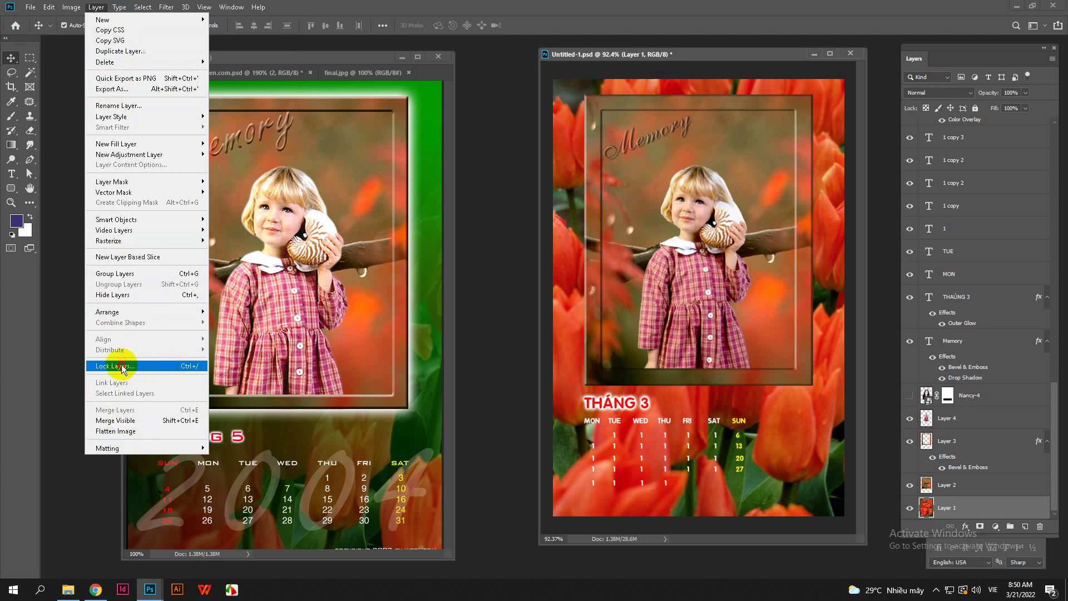
{"action": "left_click", "coordinate": [121, 365]}
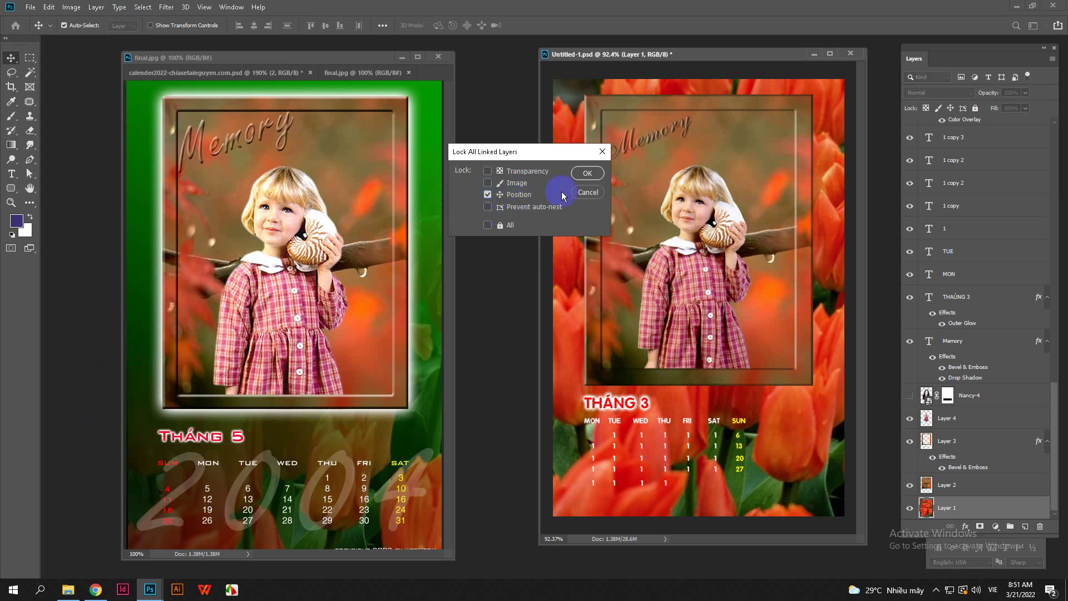
{"action": "left_click", "coordinate": [586, 174]}
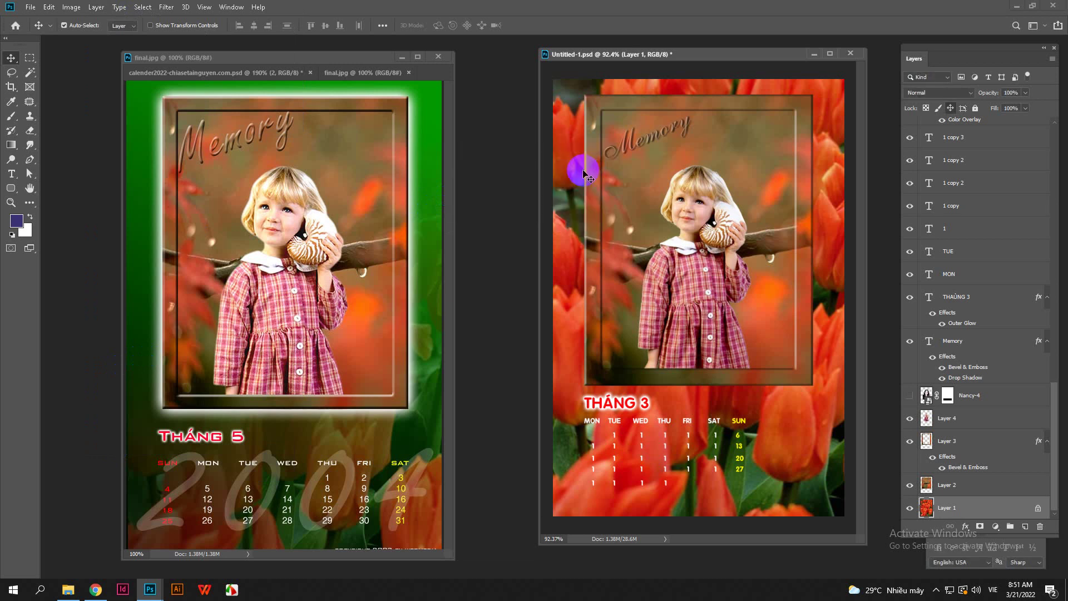
{"action": "left_click", "coordinate": [95, 7]}
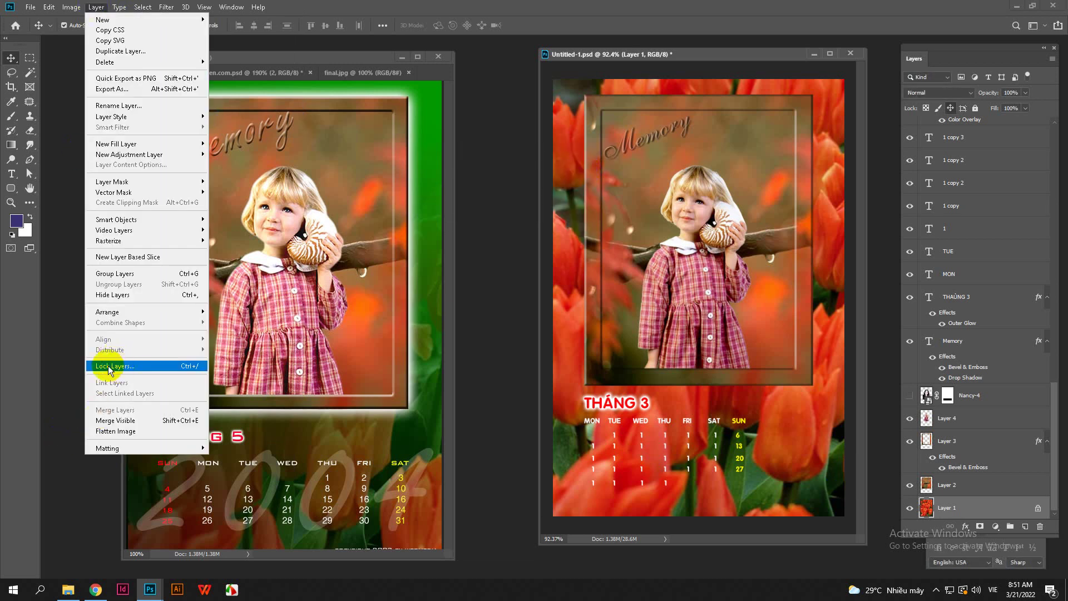
{"action": "left_click", "coordinate": [773, 487]}
Step: Select the SUN heading with its dates 6, 13, 20 and 27 and move the column out to the photo frame's right edge
{"action": "scroll", "coordinate": [760, 489], "scroll_direction": "up", "scroll_amount": 1}
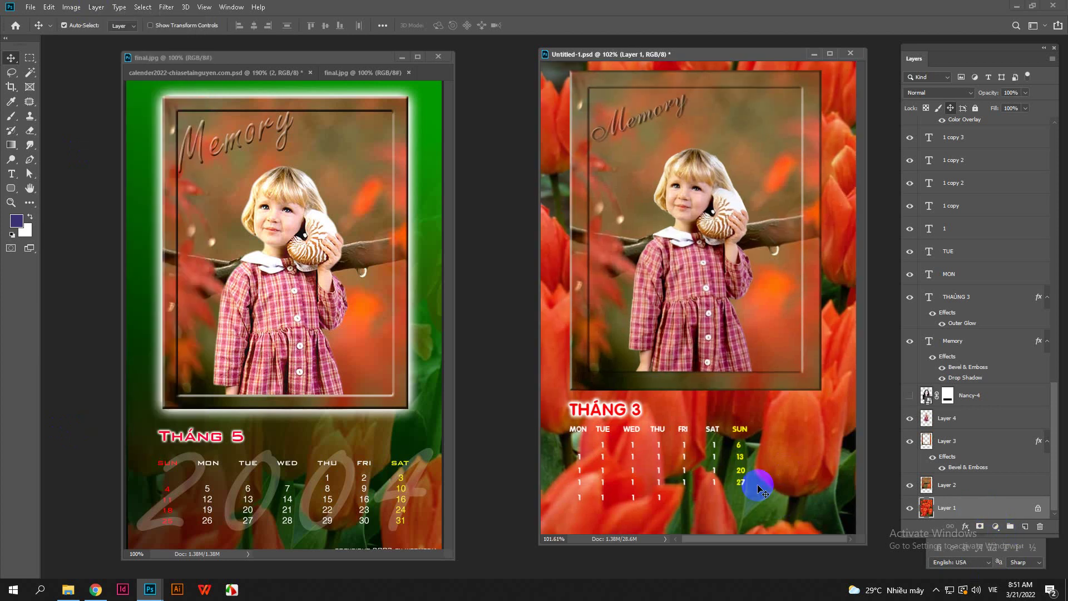
{"action": "scroll", "coordinate": [760, 489], "scroll_direction": "up", "scroll_amount": 5}
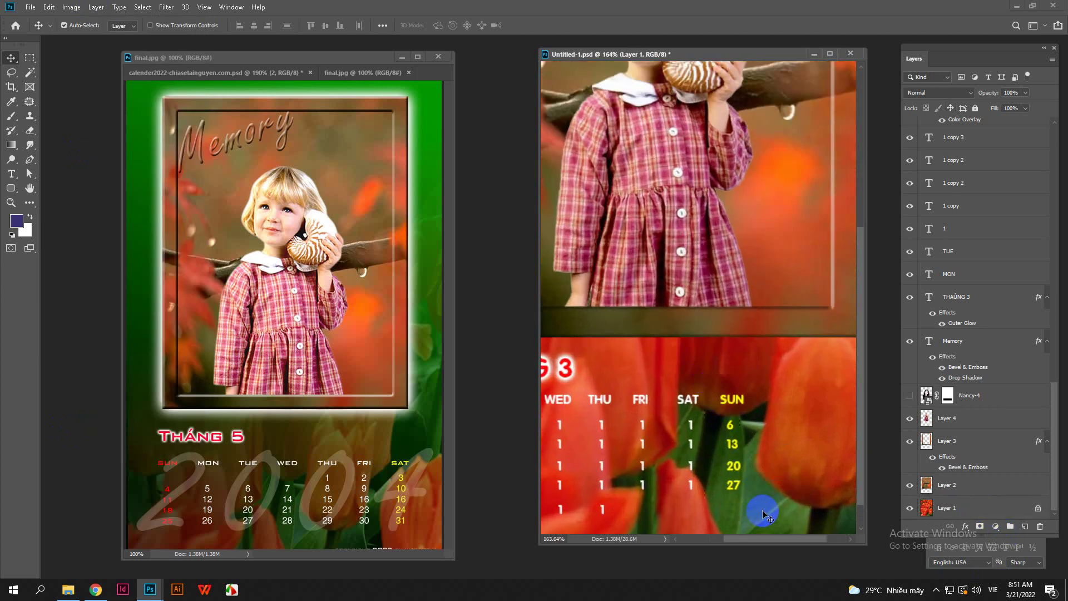
{"action": "left_click", "coordinate": [741, 437], "text": "shift"}
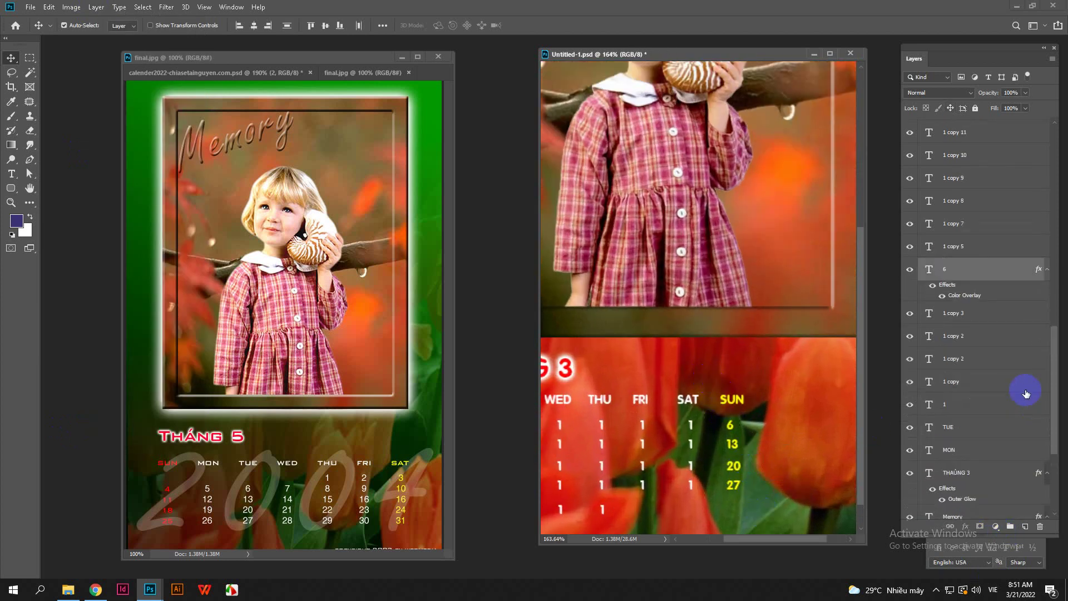
{"action": "scroll", "coordinate": [747, 423], "scroll_direction": "down", "scroll_amount": 5}
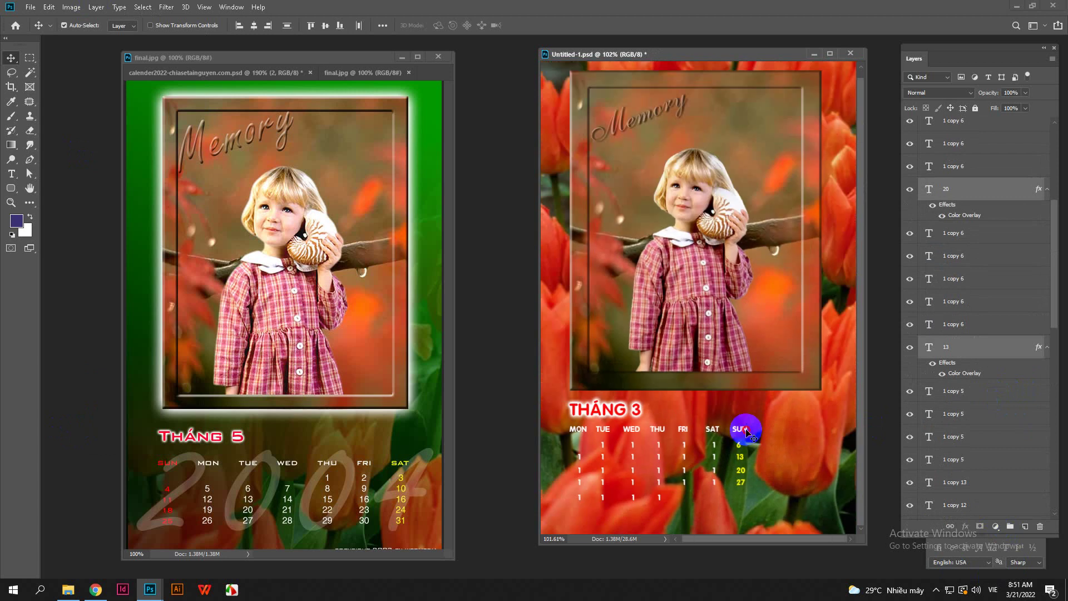
{"action": "left_click_drag", "start_coordinate": [747, 431], "coordinate": [816, 433]}
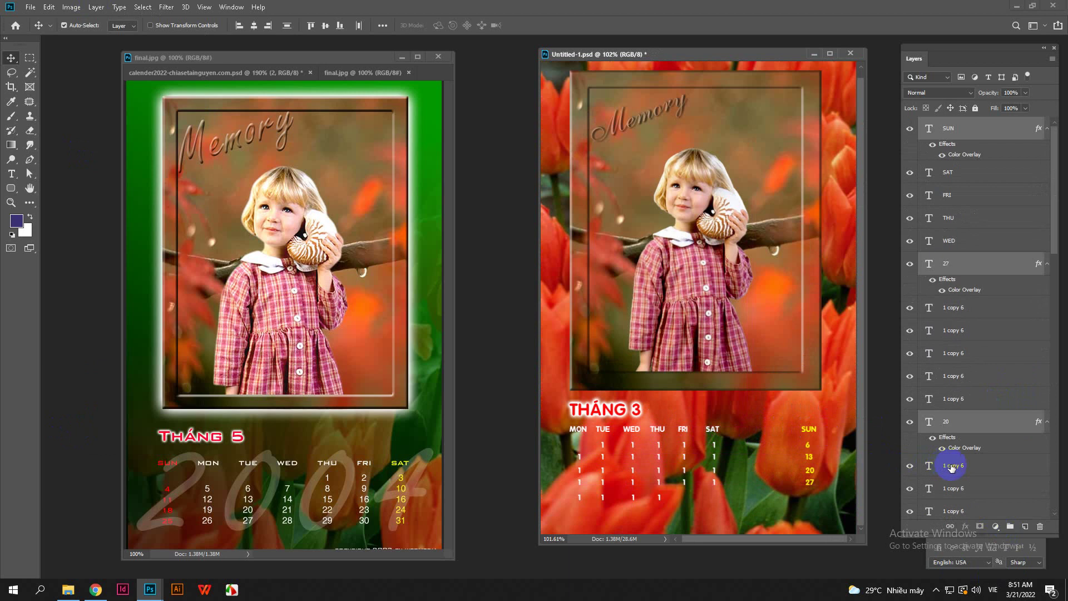
Step: Deselect the Sunday column and select the tulip background on Layer 1 to check its lock
{"action": "scroll", "coordinate": [996, 487], "scroll_direction": "down", "scroll_amount": 5}
{"action": "left_click", "coordinate": [822, 491]}
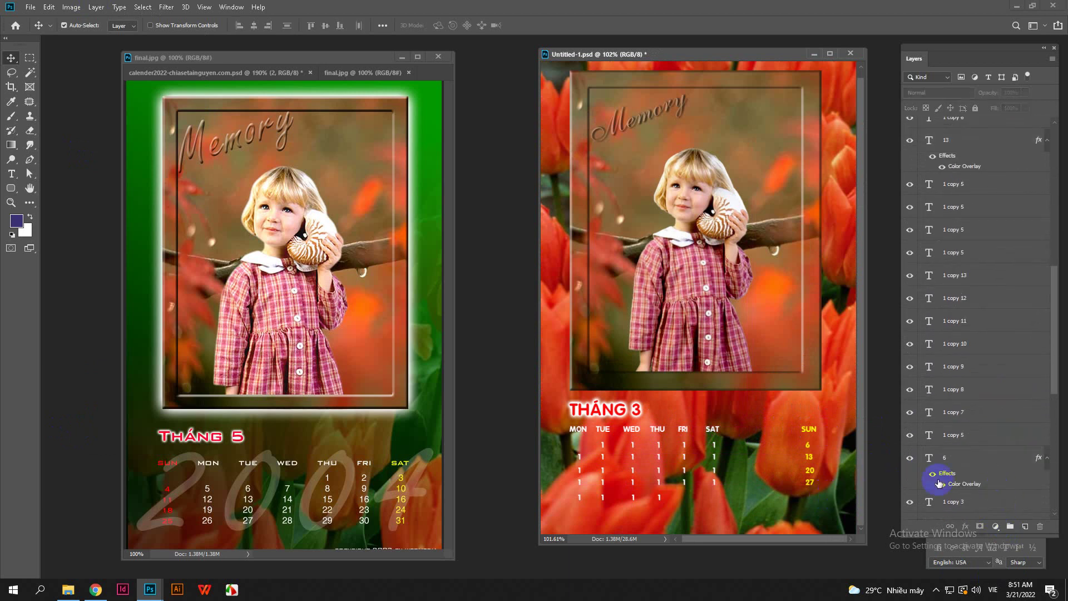
{"action": "scroll", "coordinate": [940, 483], "scroll_direction": "down", "scroll_amount": 10}
{"action": "left_click", "coordinate": [973, 510]}
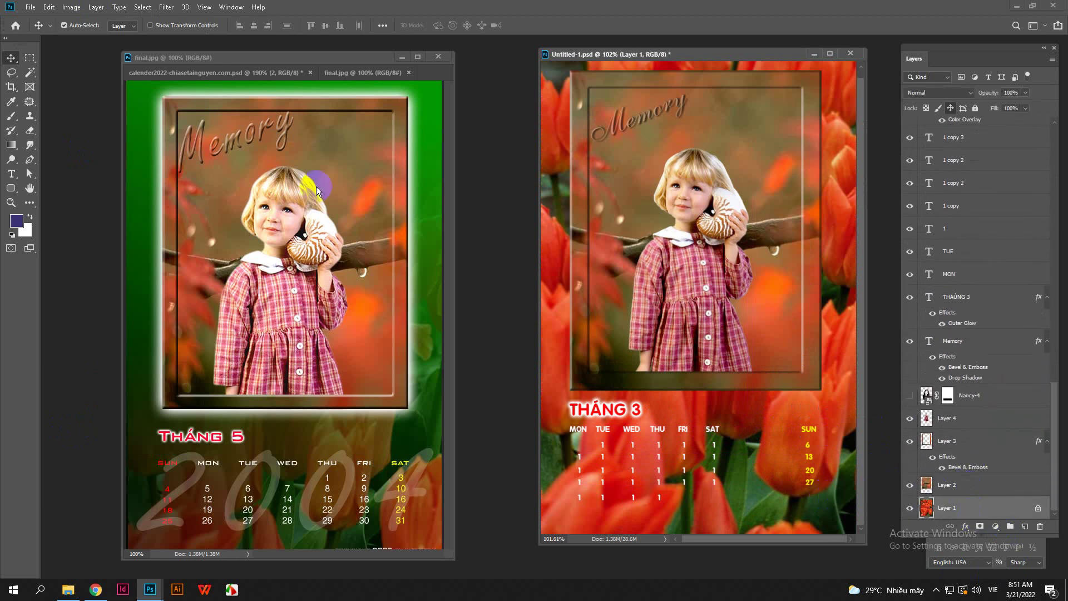
{"action": "left_click", "coordinate": [96, 7]}
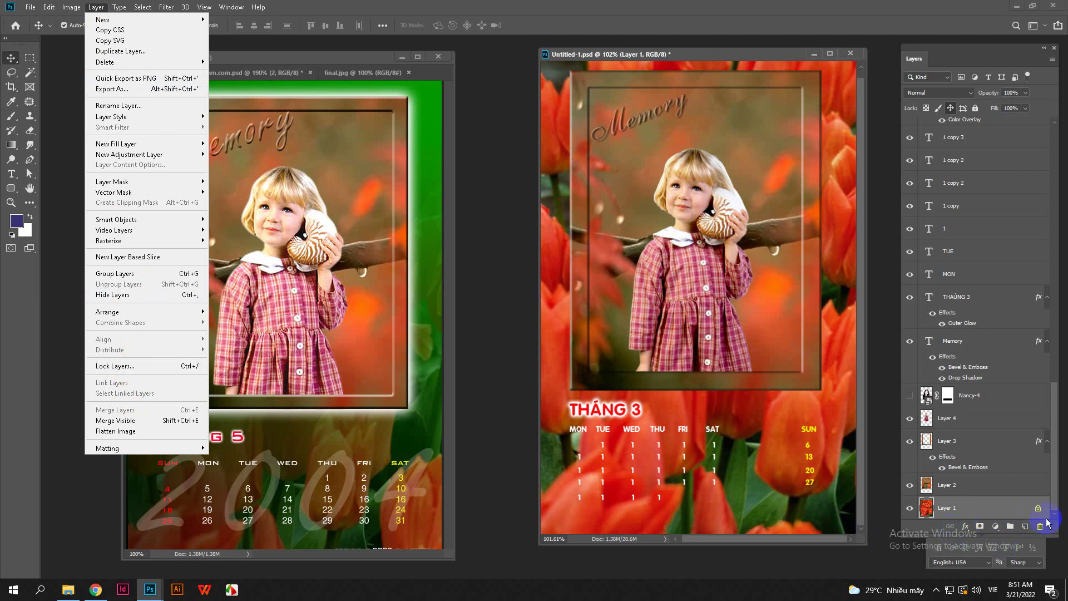
{"action": "left_click", "coordinate": [699, 456]}
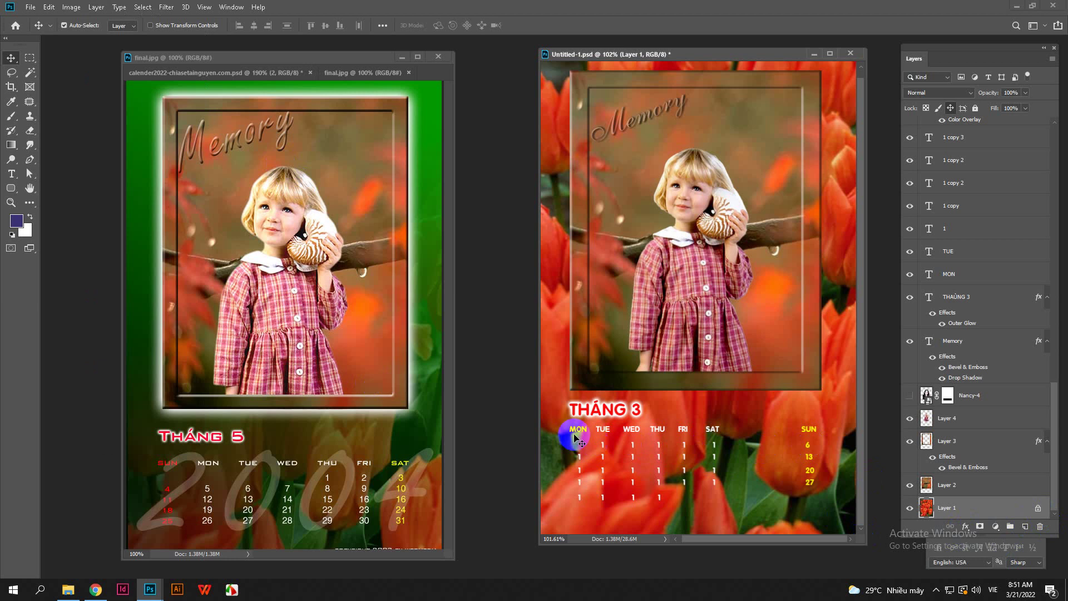
Step: Select the weekday headings MON to SUN and distribute their horizontal spacing evenly
{"action": "left_click_drag", "start_coordinate": [563, 425], "coordinate": [829, 440]}
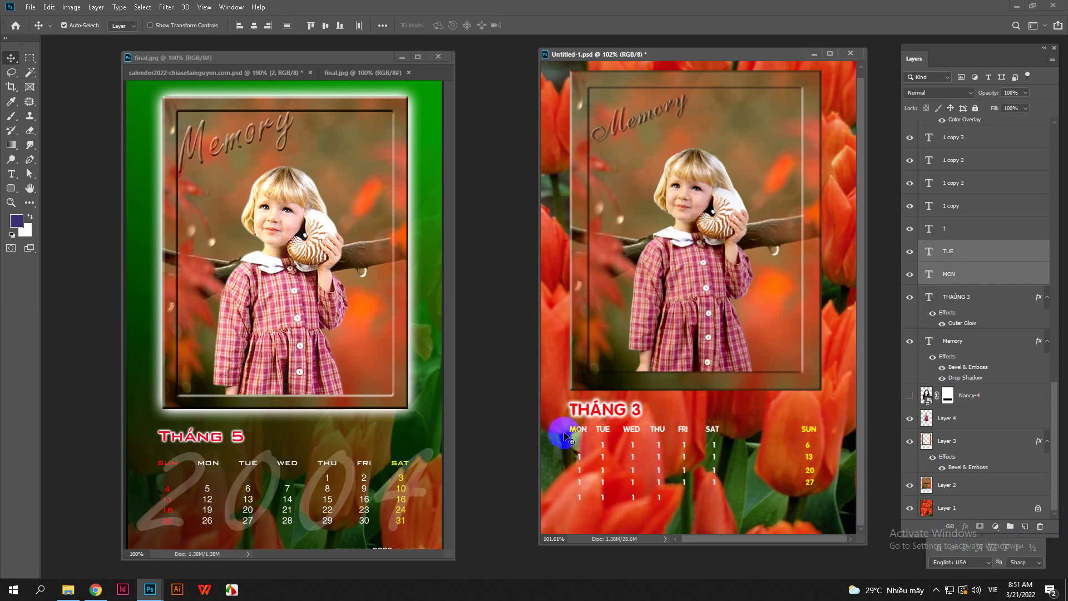
{"action": "left_click_drag", "start_coordinate": [563, 428], "coordinate": [827, 434]}
{"action": "left_click", "coordinate": [907, 394]}
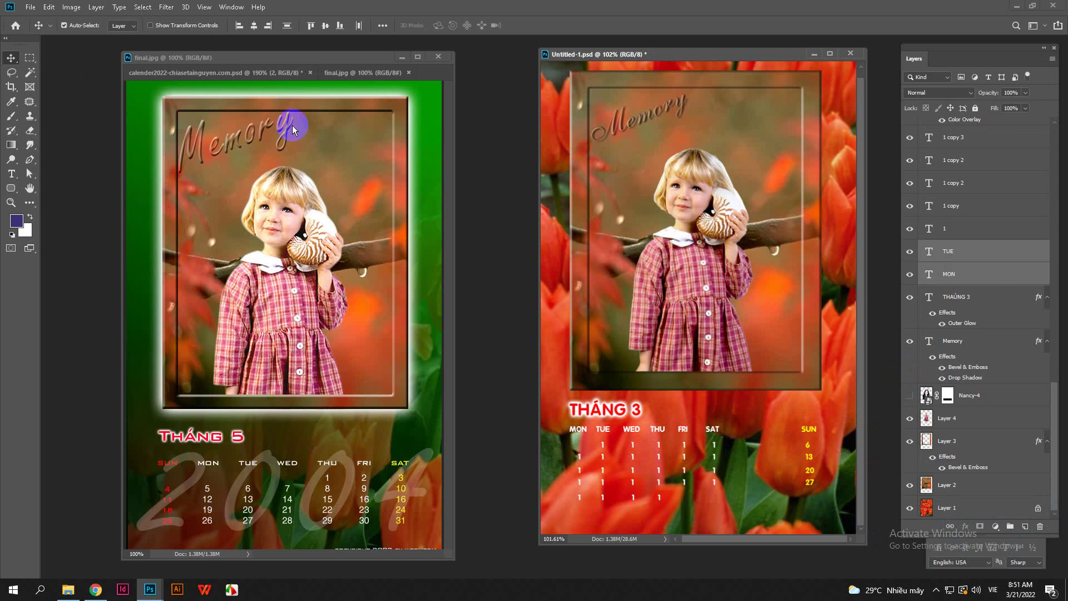
{"action": "left_click", "coordinate": [382, 26]}
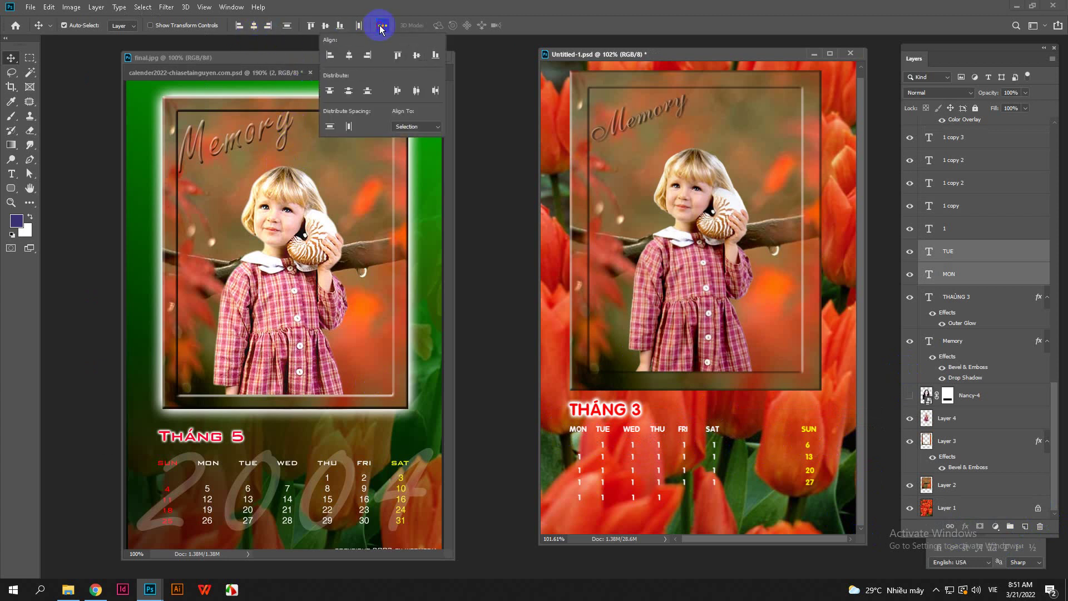
{"action": "left_click", "coordinate": [336, 130]}
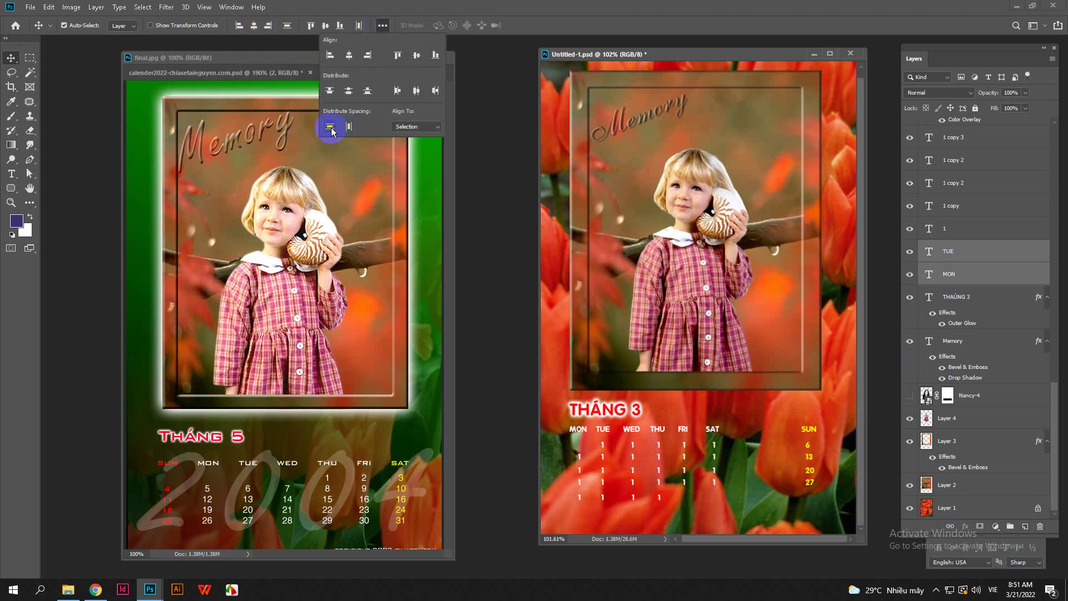
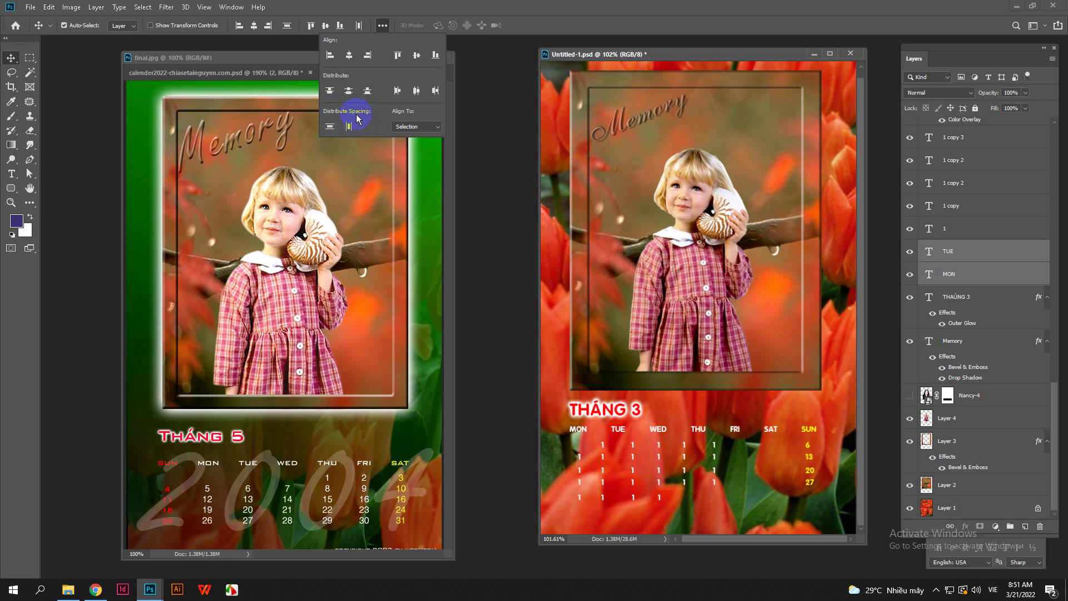
{"action": "left_click", "coordinate": [593, 441]}
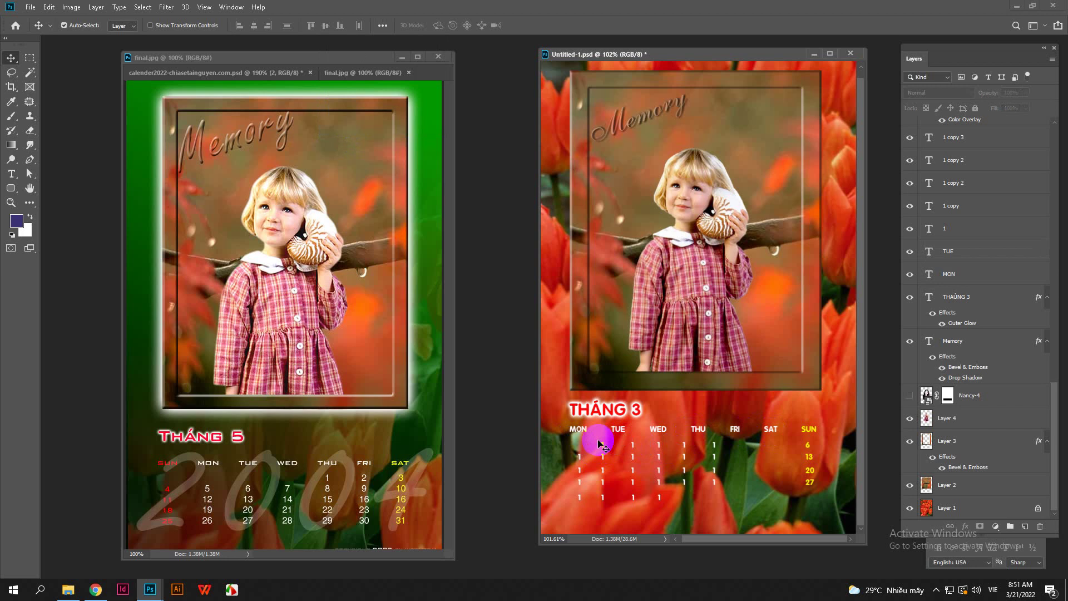
Step: Undock final.jpg into its own window to expose the March 2022 calendar, and return to Untitled-1.psd
{"action": "scroll", "coordinate": [606, 448], "scroll_direction": "up", "scroll_amount": 3}
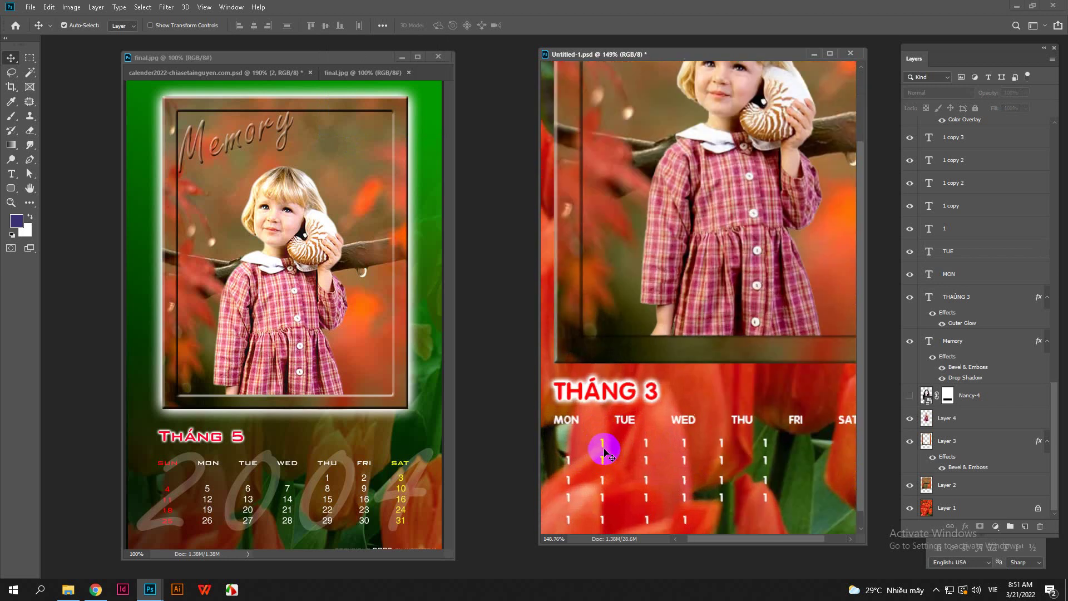
{"action": "left_click_drag", "start_coordinate": [339, 82], "coordinate": [223, 372]}
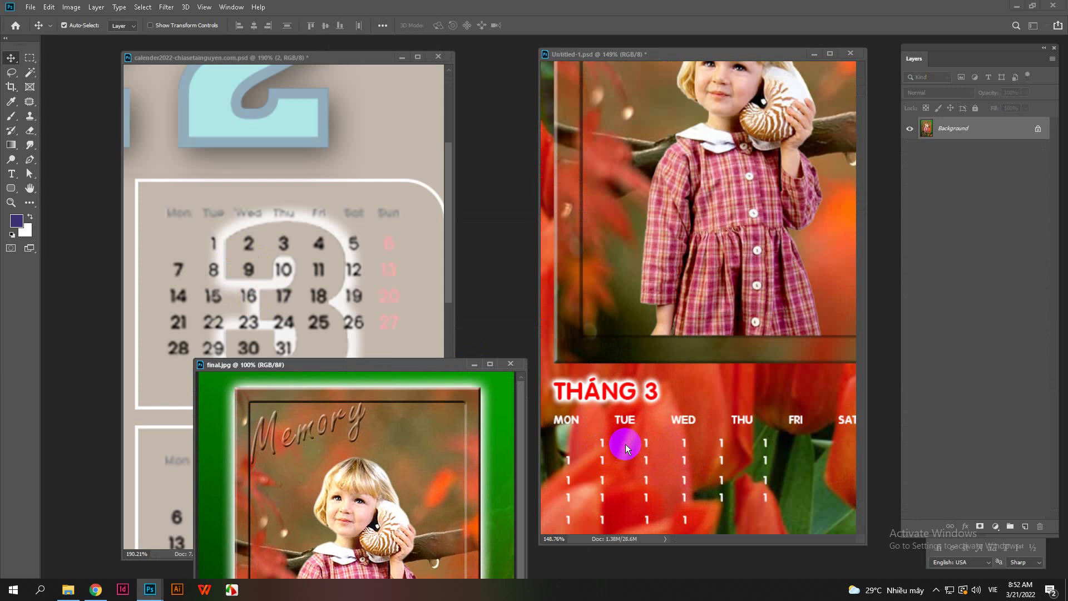
{"action": "left_click", "coordinate": [605, 445]}
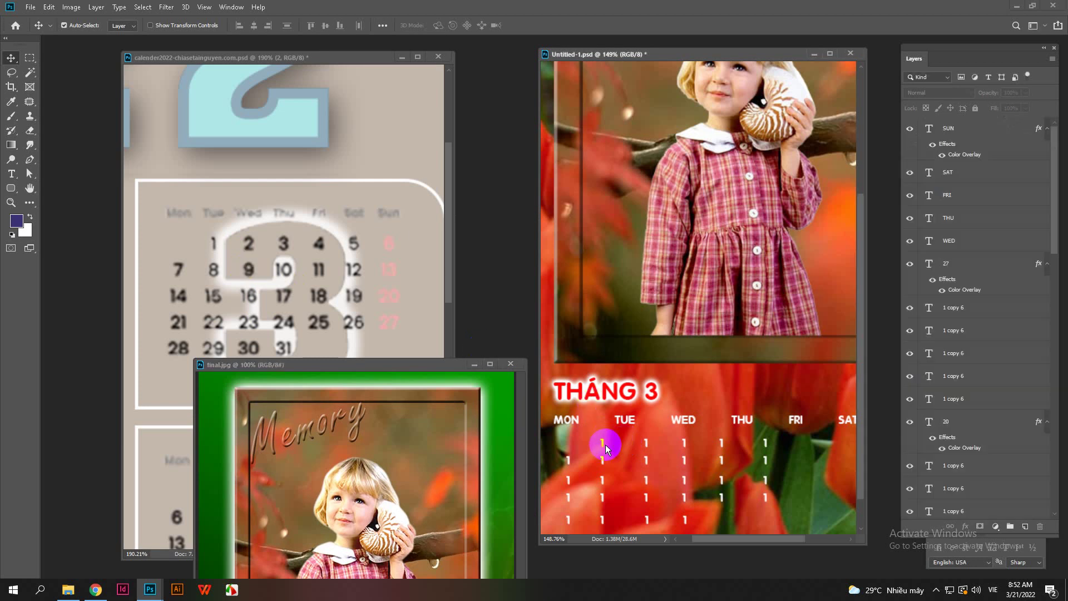
Step: Try to move only the first-row date 1 under the TUE heading
{"action": "scroll", "coordinate": [605, 445], "scroll_direction": "up", "scroll_amount": 4}
{"action": "left_click_drag", "start_coordinate": [605, 445], "coordinate": [637, 438]}
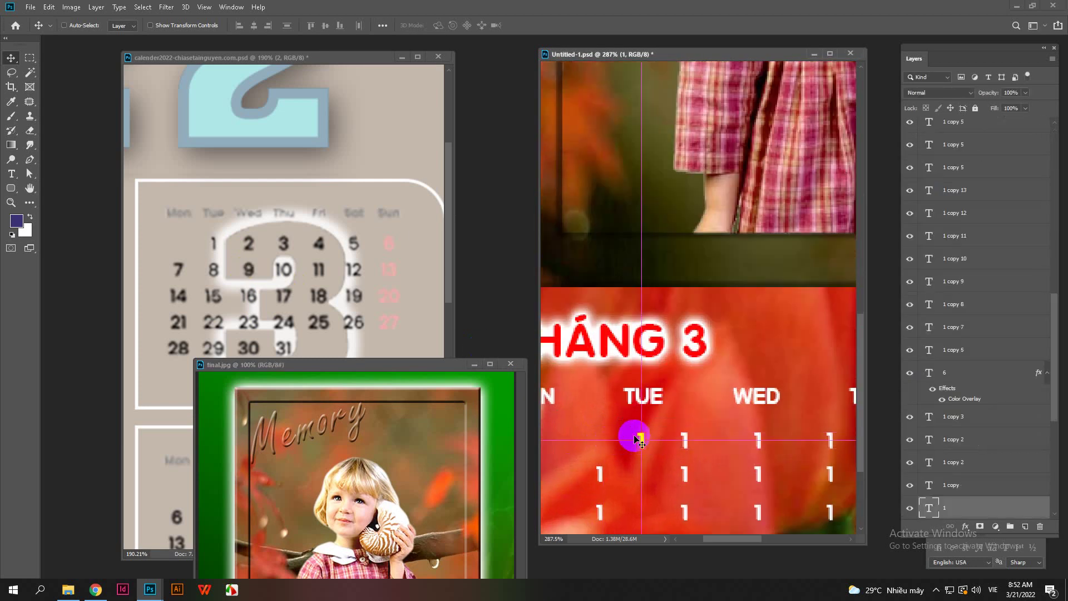
{"action": "scroll", "coordinate": [634, 438], "scroll_direction": "down", "scroll_amount": 4}
{"action": "scroll", "coordinate": [616, 436], "scroll_direction": "down", "scroll_amount": 1}
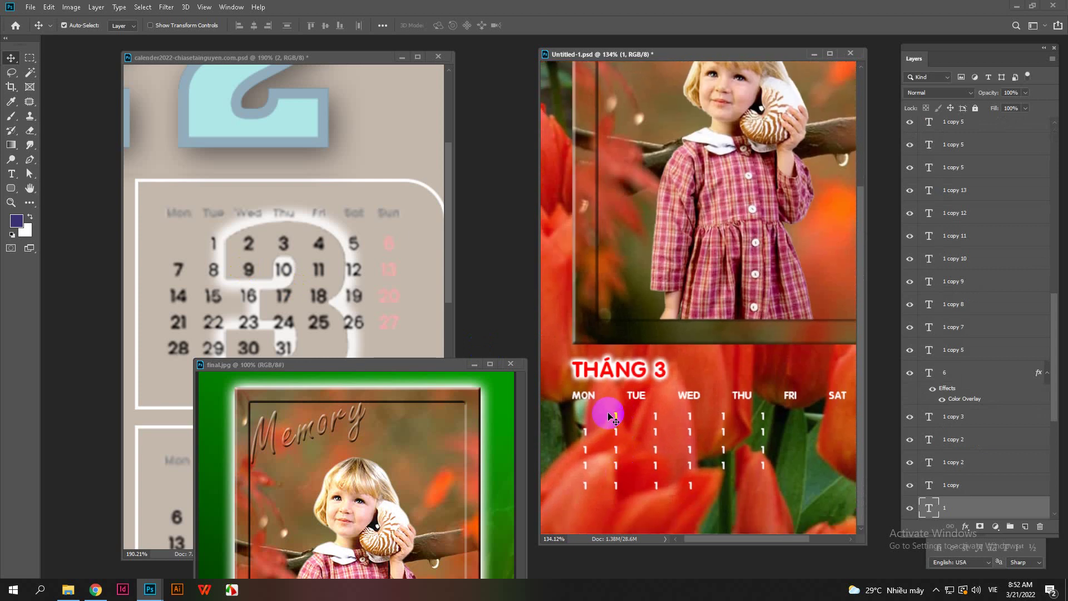
{"action": "scroll", "coordinate": [609, 412], "scroll_direction": "down", "scroll_amount": 1}
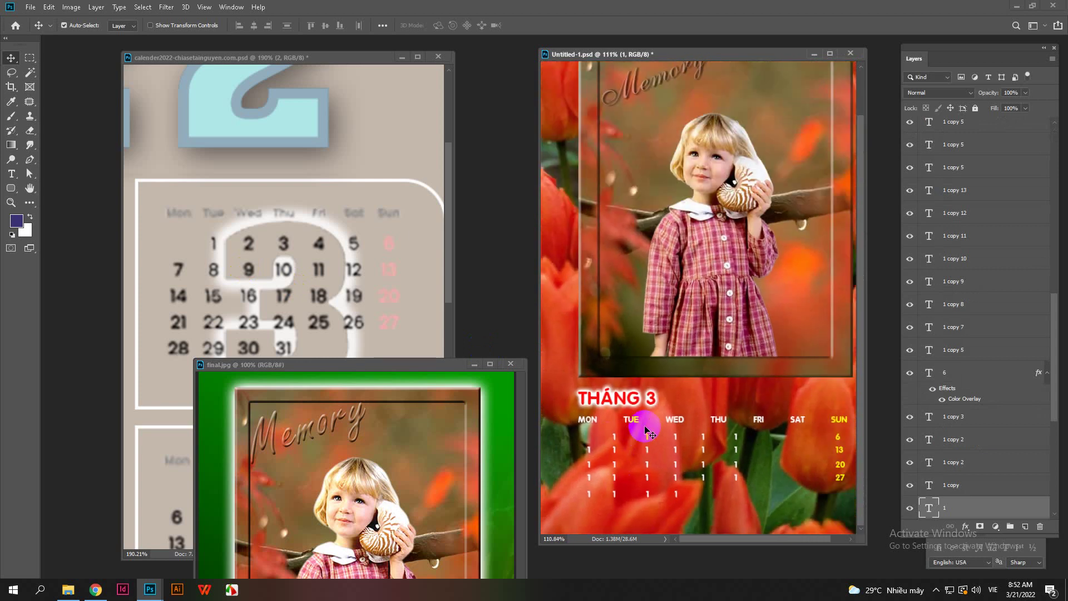
Step: Select the whole Tuesday column of dates and center it under the TUE heading
{"action": "left_click", "coordinate": [611, 438], "text": "shift"}
{"action": "left_click", "coordinate": [617, 498], "text": "shift"}
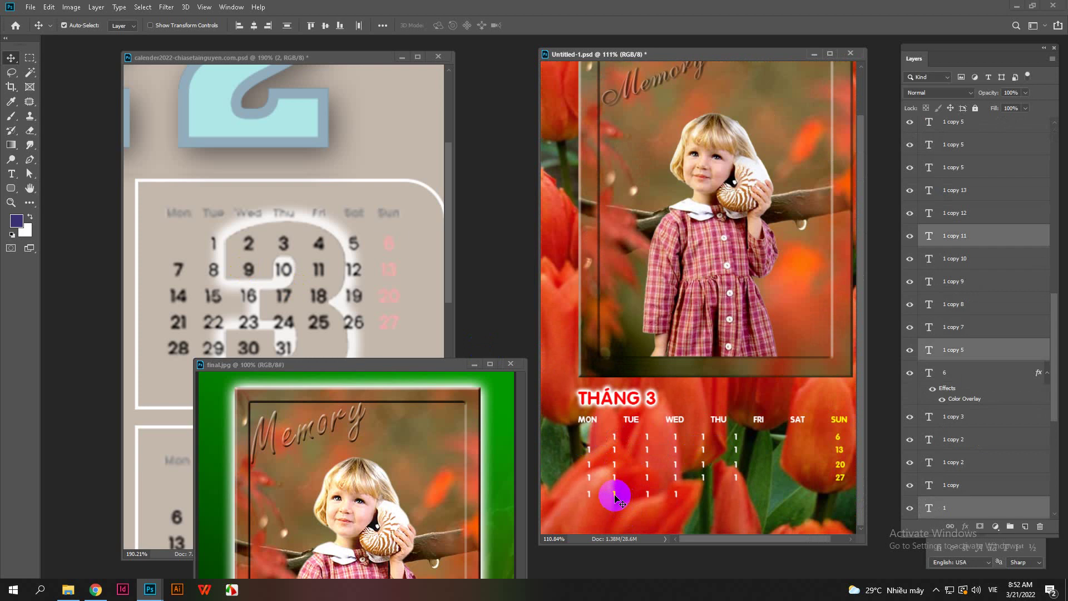
{"action": "left_click_drag", "start_coordinate": [616, 496], "coordinate": [638, 501]}
Step: Select the first row of dates from TUE to SUN and distribute their horizontal spacing evenly
{"action": "left_click", "coordinate": [631, 425]}
{"action": "left_click_drag", "start_coordinate": [624, 427], "coordinate": [847, 443]}
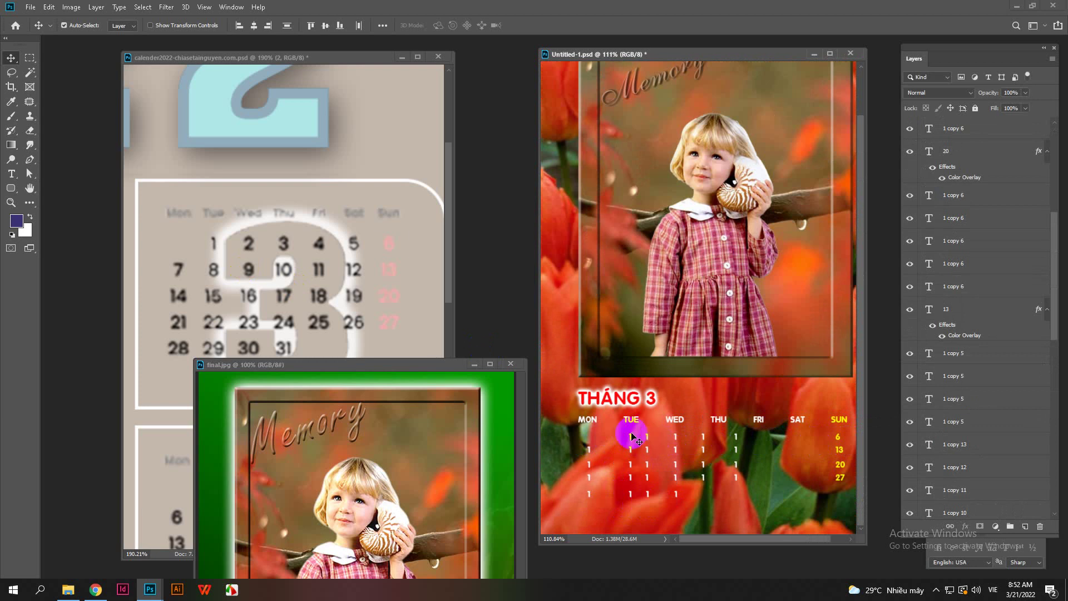
{"action": "left_click", "coordinate": [848, 437]}
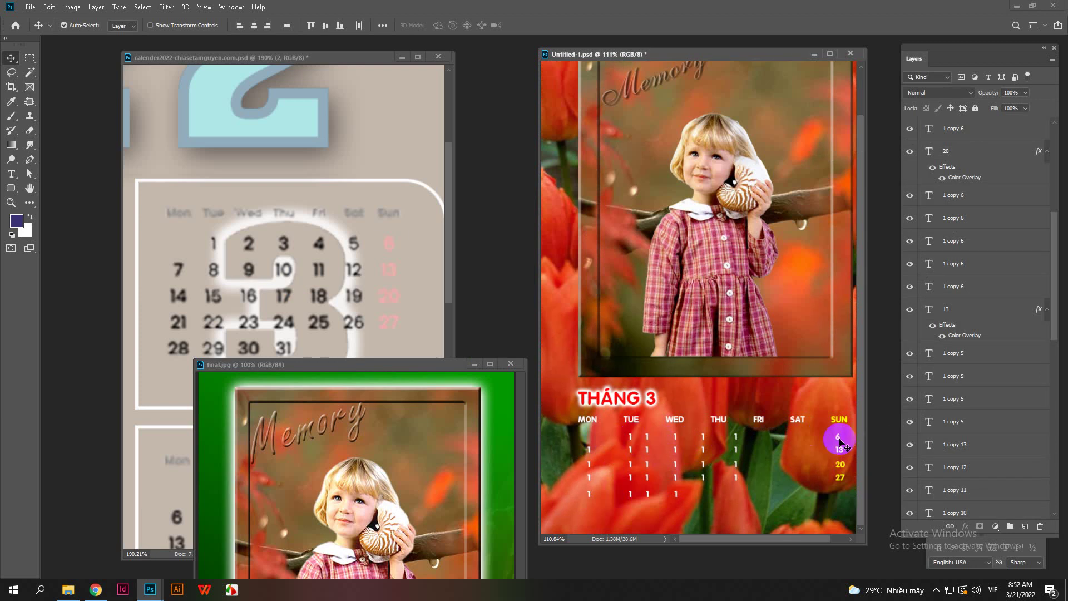
{"action": "left_click_drag", "start_coordinate": [621, 427], "coordinate": [844, 444]}
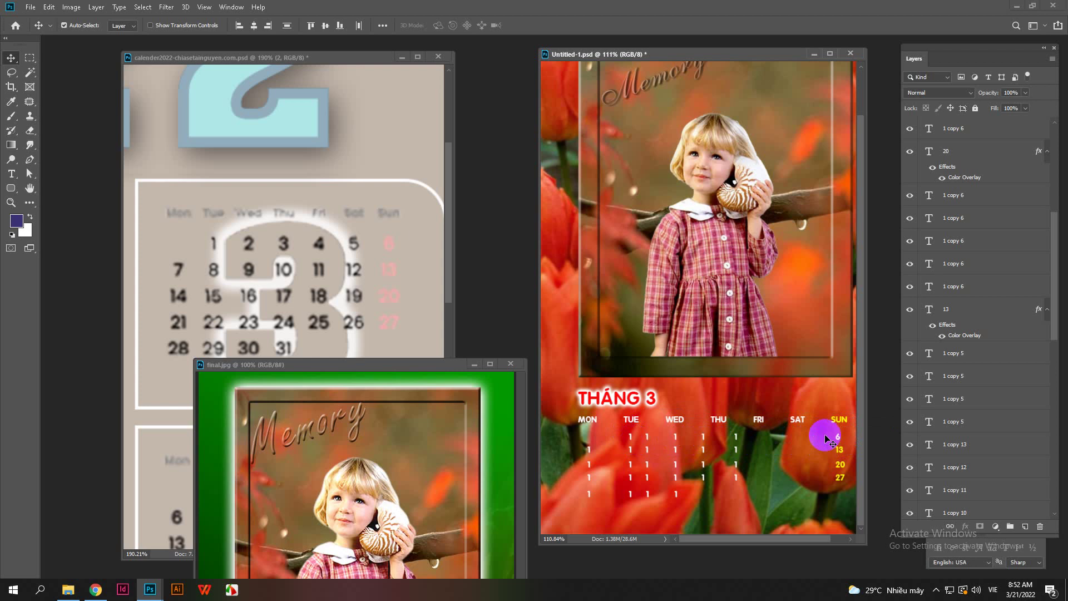
{"action": "left_click", "coordinate": [777, 442]}
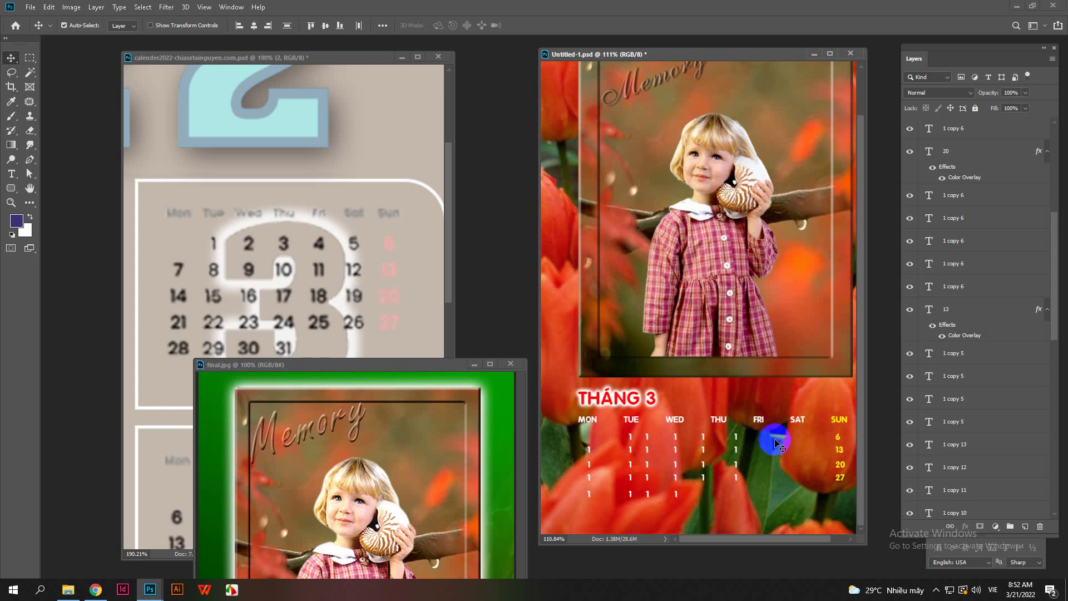
{"action": "left_click", "coordinate": [383, 25]}
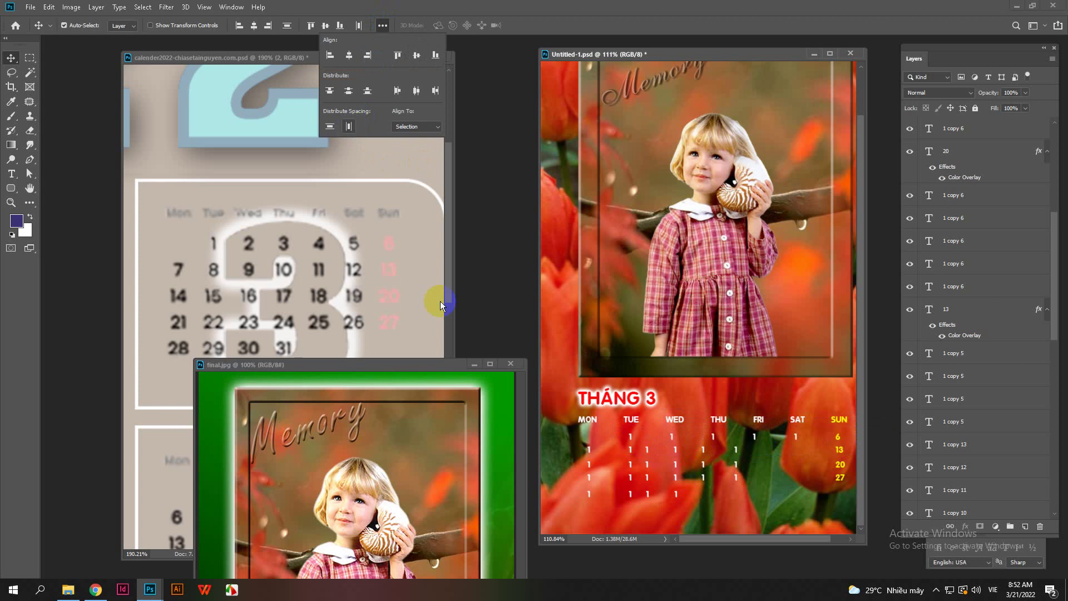
{"action": "left_click", "coordinate": [621, 478]}
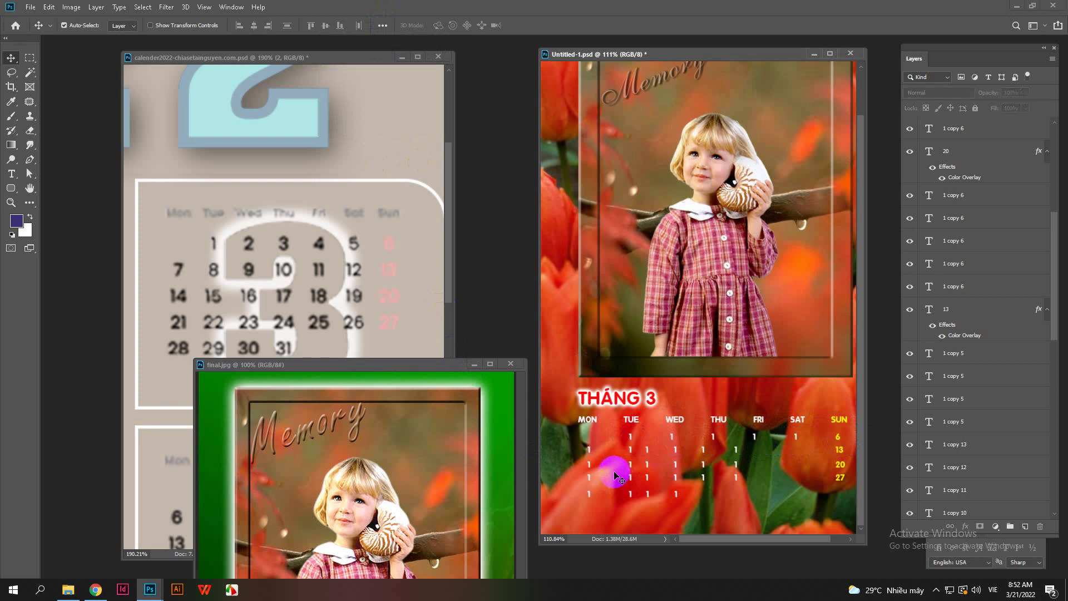
Step: Select the second row of dates from MON to SUN and distribute their horizontal spacing evenly
{"action": "left_click", "coordinate": [599, 452]}
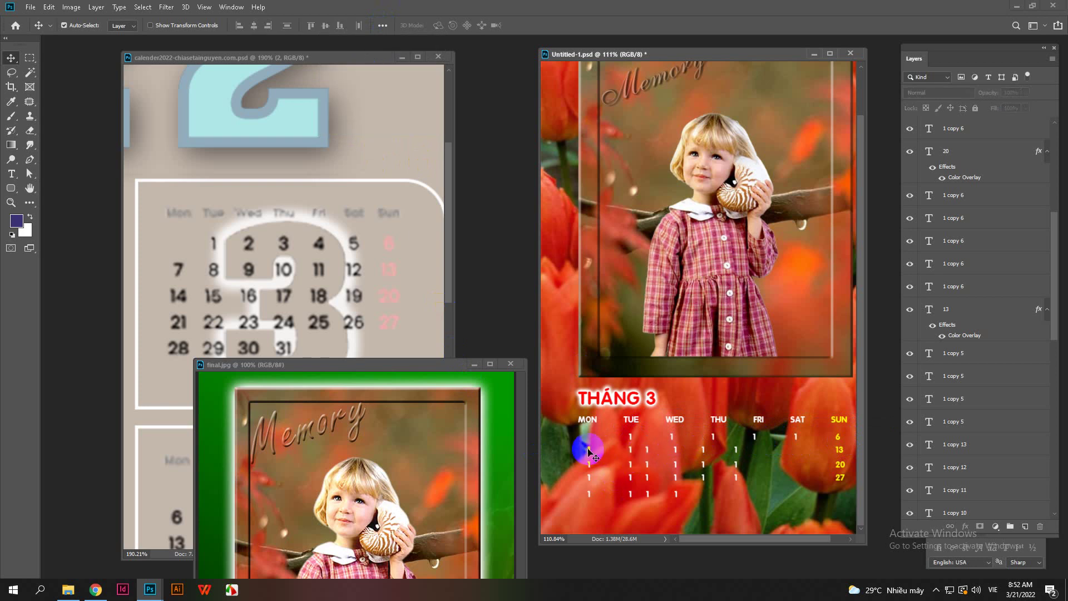
{"action": "left_click_drag", "start_coordinate": [580, 443], "coordinate": [852, 459]}
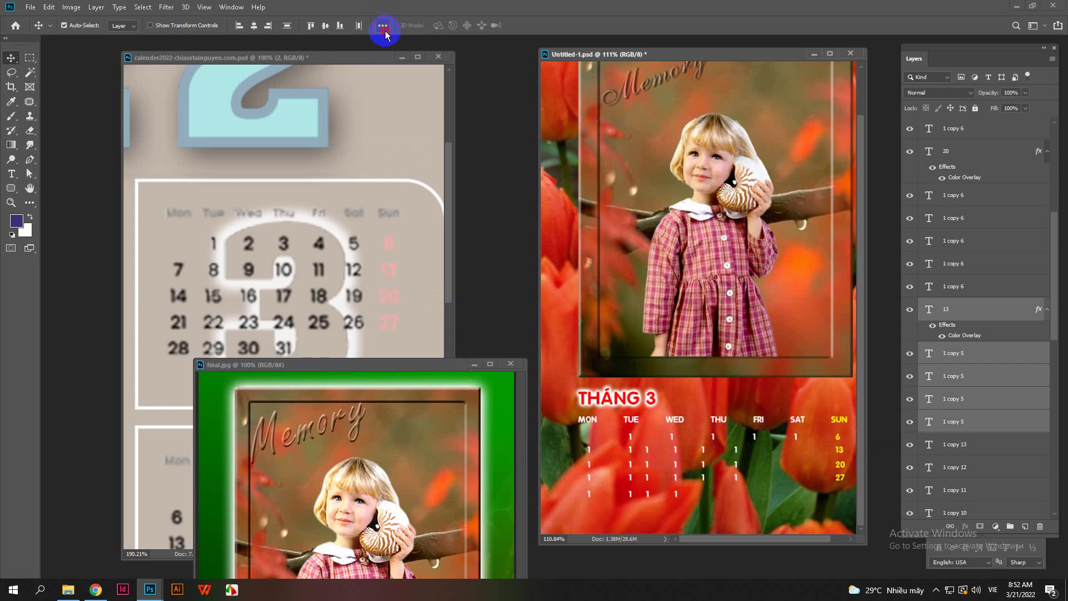
{"action": "left_click", "coordinate": [382, 25]}
{"action": "left_click", "coordinate": [349, 127]}
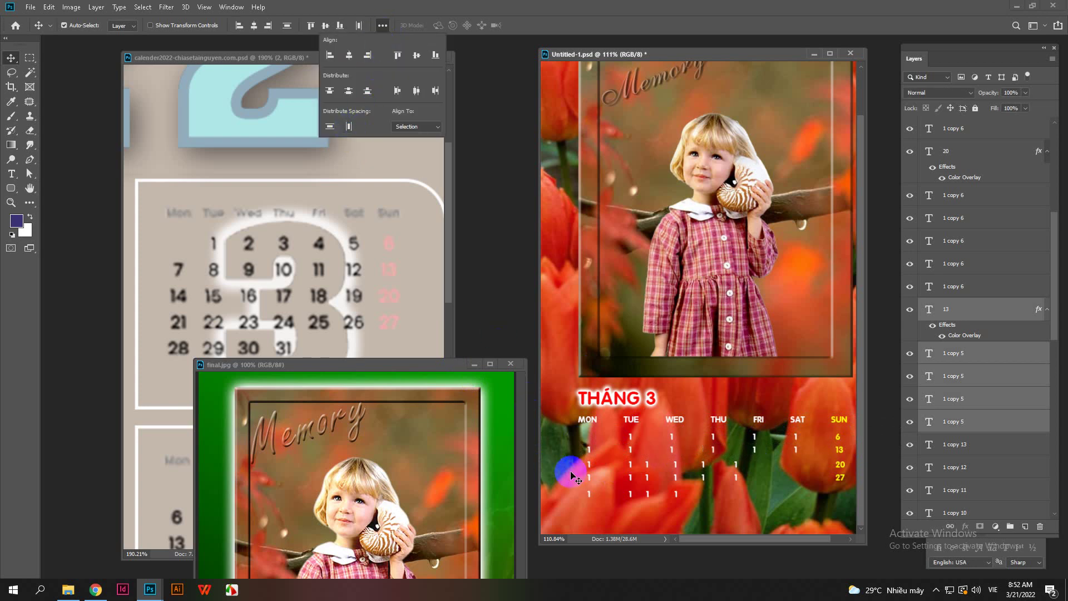
Step: Distribute the horizontal spacing of the third row of dates evenly from MON to SUN, and do the same for the fourth row
{"action": "left_click_drag", "start_coordinate": [580, 461], "coordinate": [788, 476]}
{"action": "left_click", "coordinate": [840, 467], "text": "shift"}
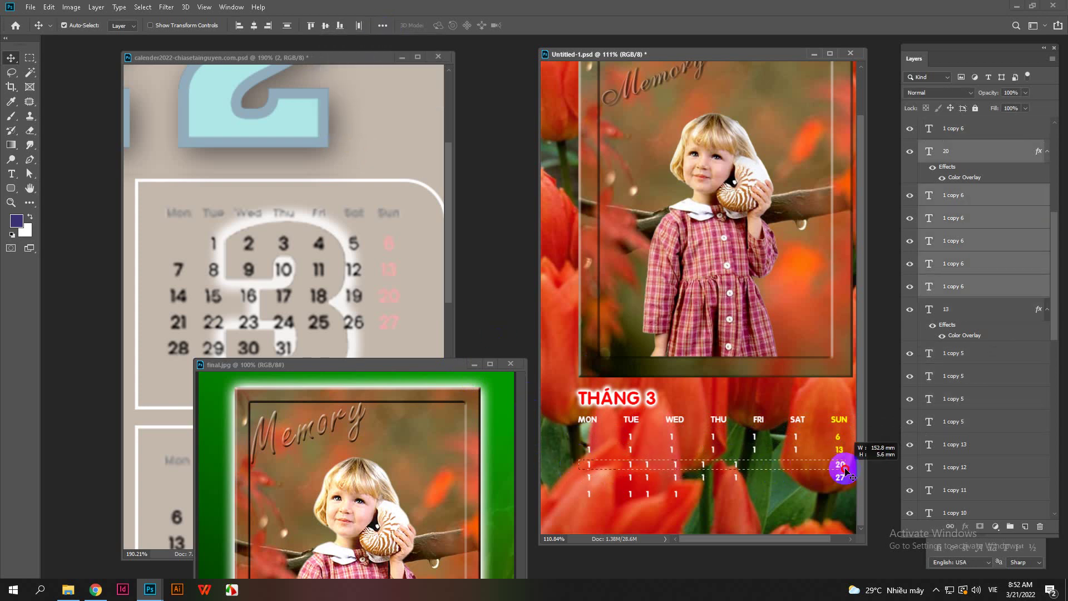
{"action": "left_click", "coordinate": [382, 25]}
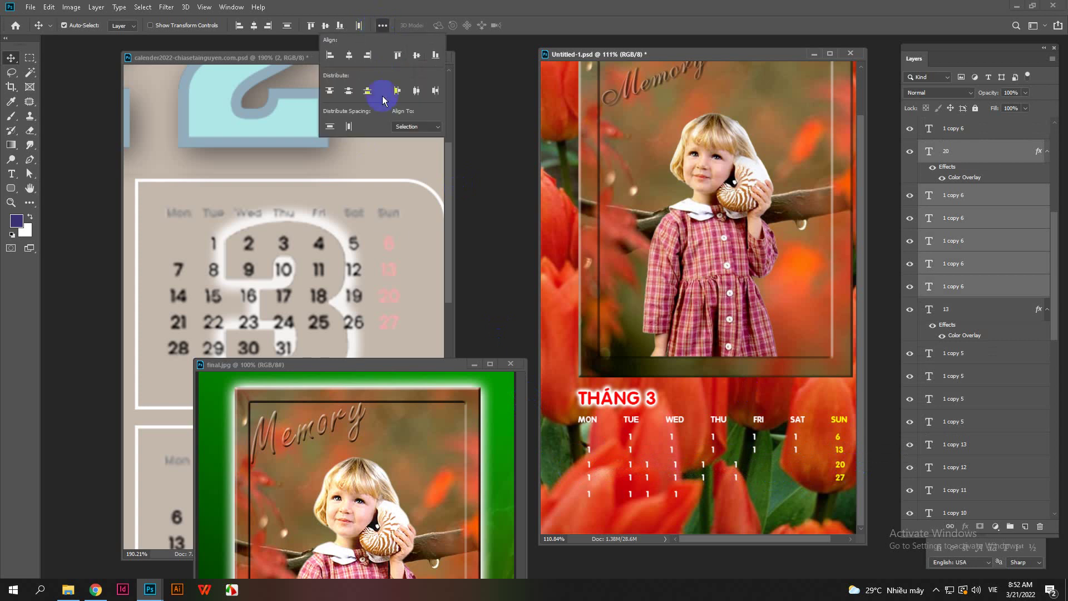
{"action": "left_click", "coordinate": [350, 126]}
{"action": "left_click_drag", "start_coordinate": [586, 474], "coordinate": [849, 486]}
{"action": "left_click", "coordinate": [382, 25]}
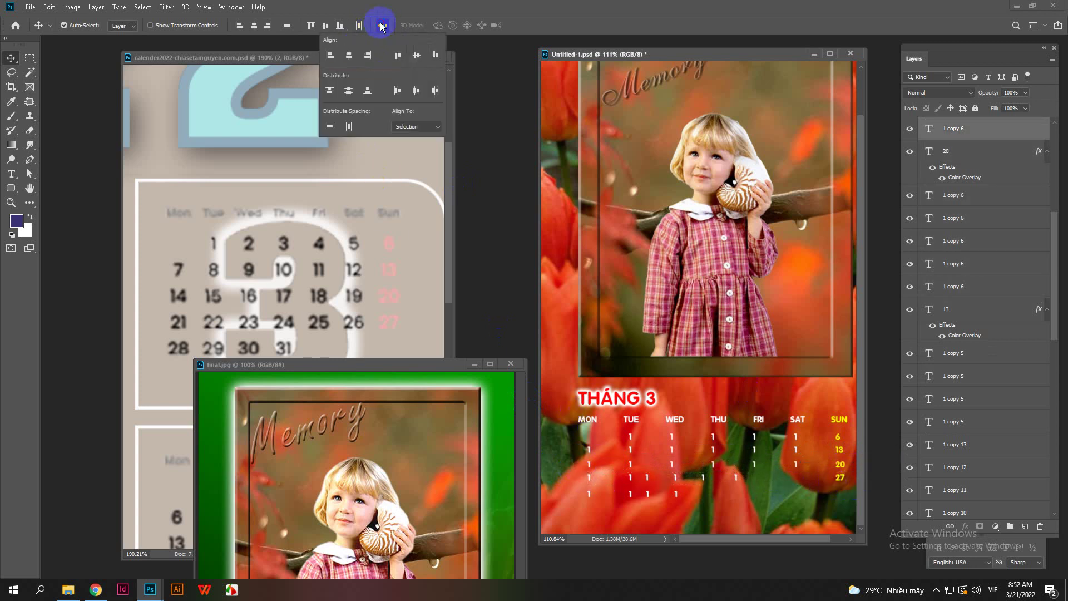
{"action": "left_click", "coordinate": [348, 128]}
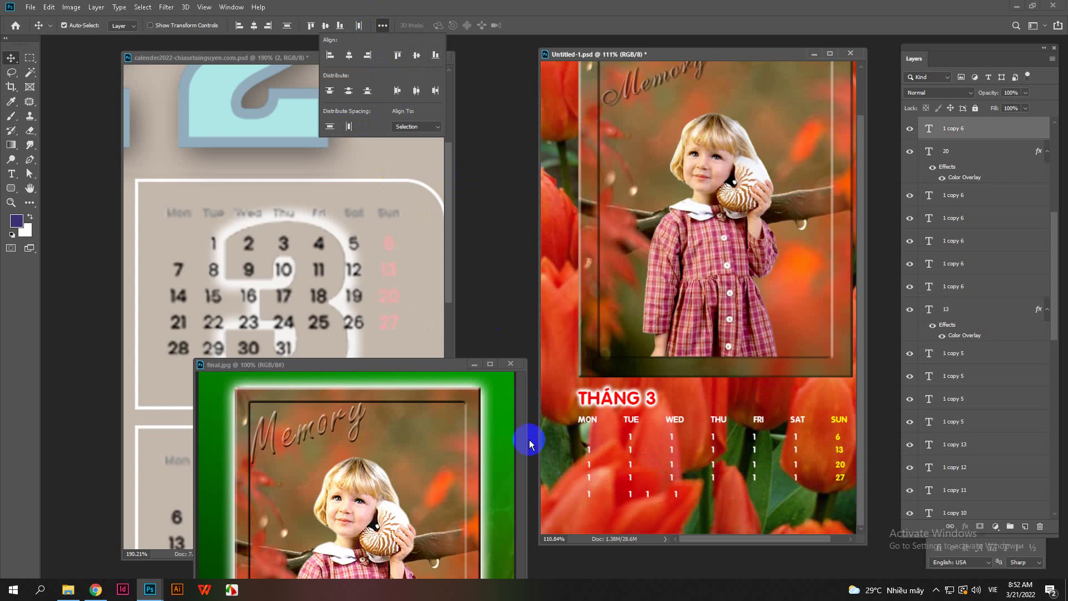
Step: Move the last-row dates beyond Tuesday so they line up under the WED and THU columns
{"action": "left_click", "coordinate": [581, 493]}
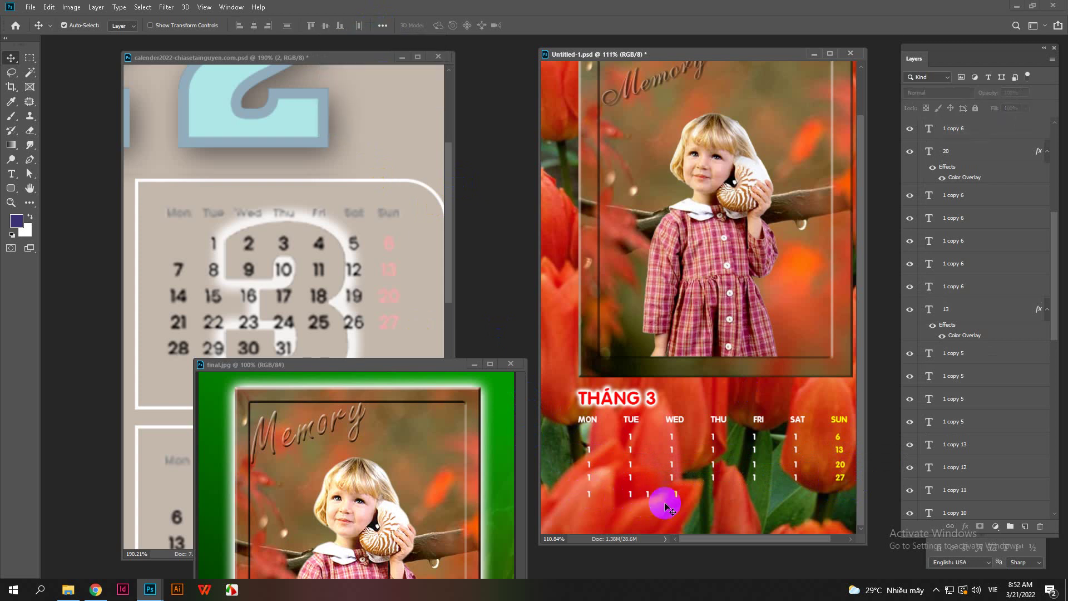
{"action": "scroll", "coordinate": [675, 498], "scroll_direction": "up", "scroll_amount": 2}
{"action": "left_click_drag", "start_coordinate": [634, 490], "coordinate": [680, 486]}
{"action": "scroll", "coordinate": [671, 501], "scroll_direction": "up", "scroll_amount": 2}
{"action": "left_click", "coordinate": [708, 494]}
{"action": "scroll", "coordinate": [706, 492], "scroll_direction": "down", "scroll_amount": 3}
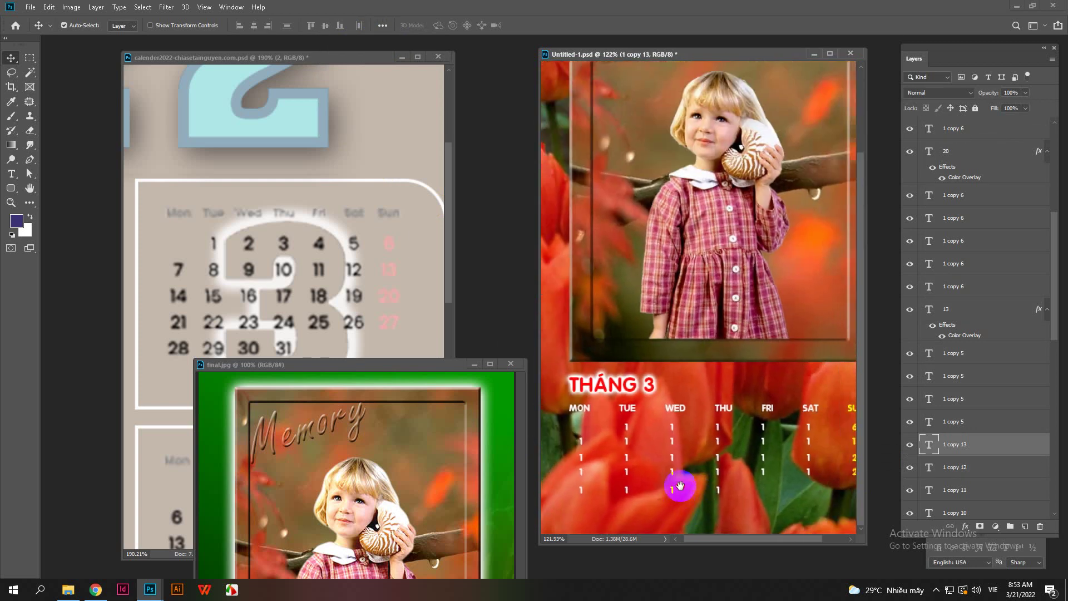
{"action": "scroll", "coordinate": [657, 481], "scroll_direction": "down", "scroll_amount": 3}
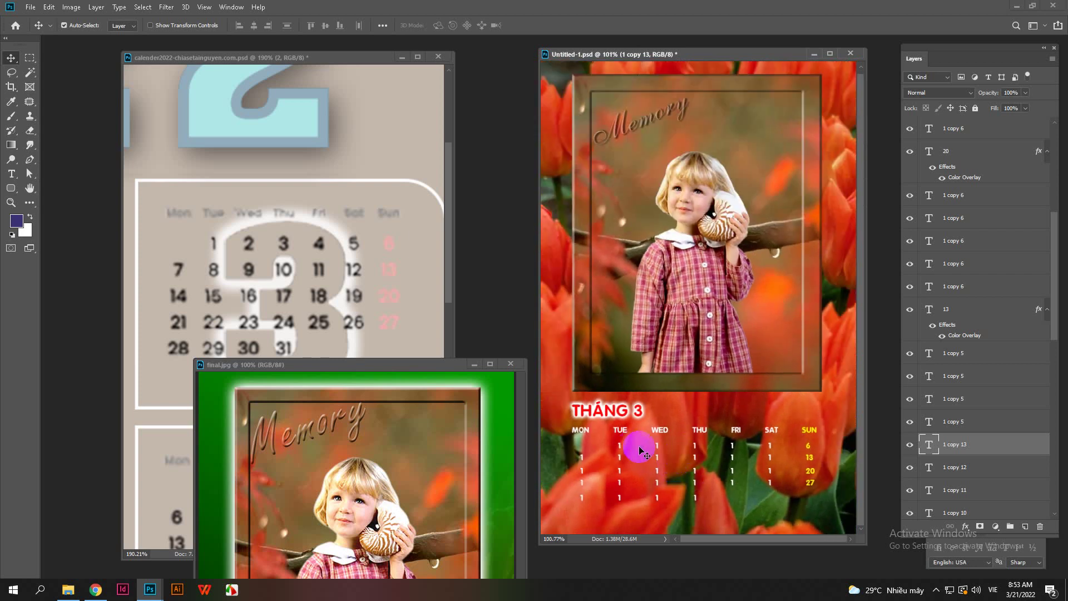
Step: Bring the calendar in final.jpg into view, compare its weekend colours with the Saturday dates in Untitled-1.psd, and move the reference window aside
{"action": "left_click_drag", "start_coordinate": [475, 365], "coordinate": [458, 229]}
{"action": "left_click", "coordinate": [373, 371]}
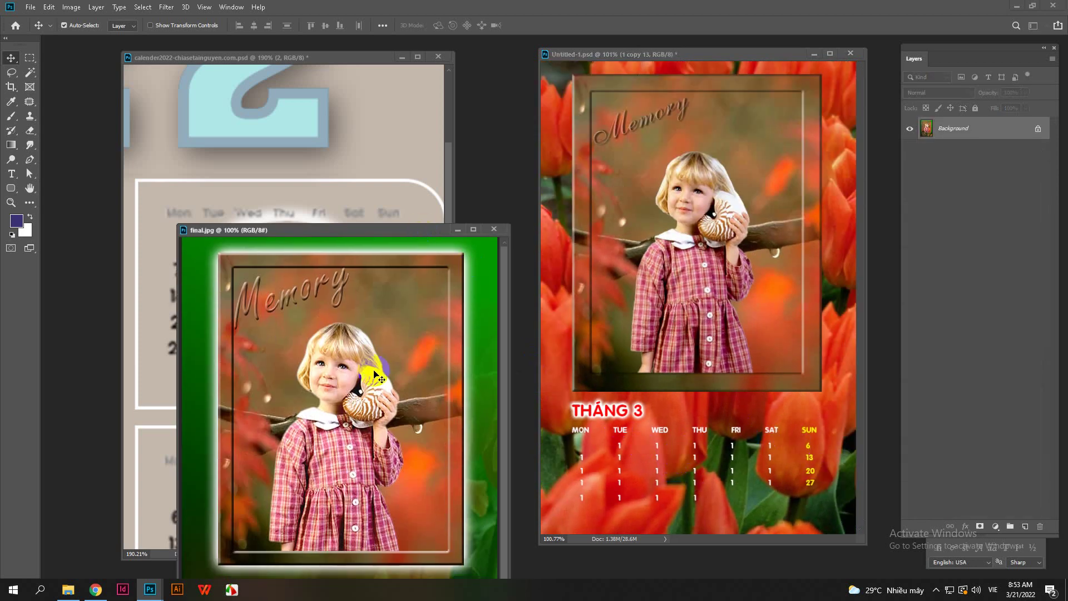
{"action": "left_click_drag", "start_coordinate": [374, 233], "coordinate": [348, 84]}
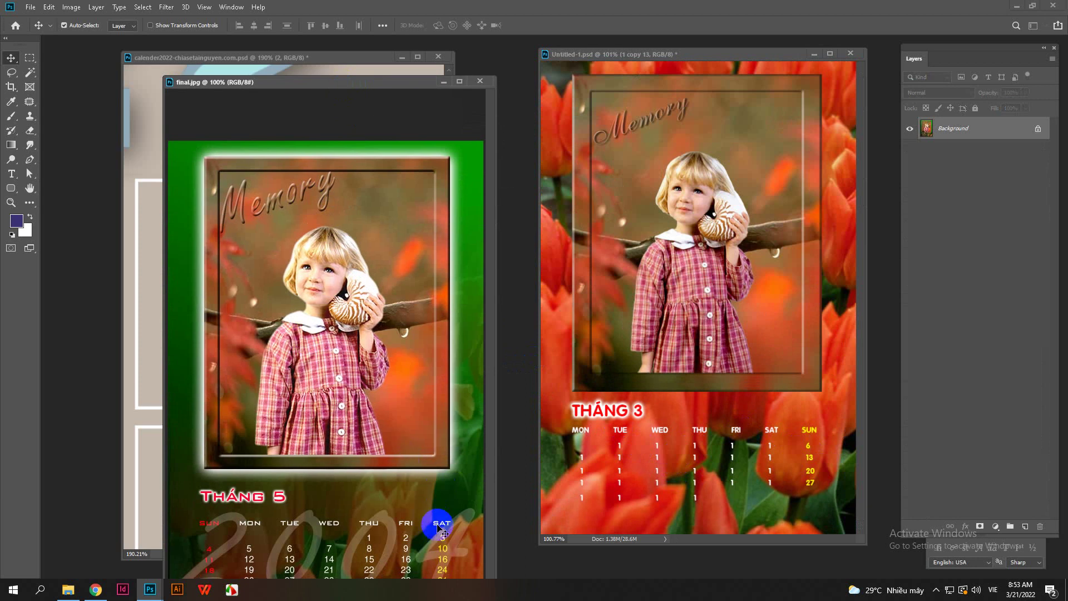
{"action": "left_click", "coordinate": [771, 433]}
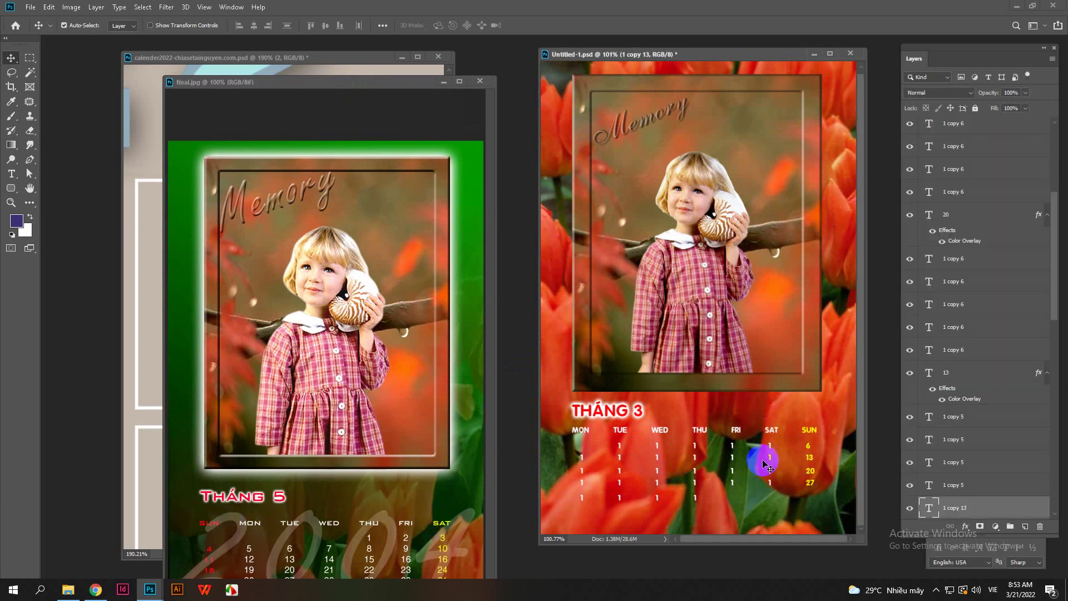
{"action": "left_click", "coordinate": [781, 489], "text": "shift"}
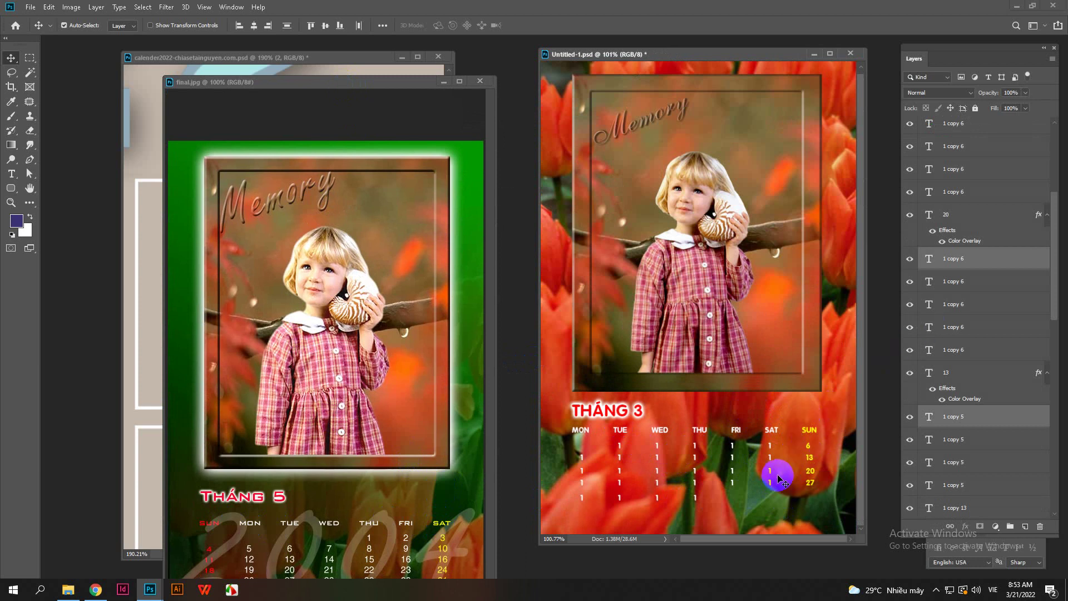
{"action": "left_click_drag", "start_coordinate": [407, 84], "coordinate": [332, 514]}
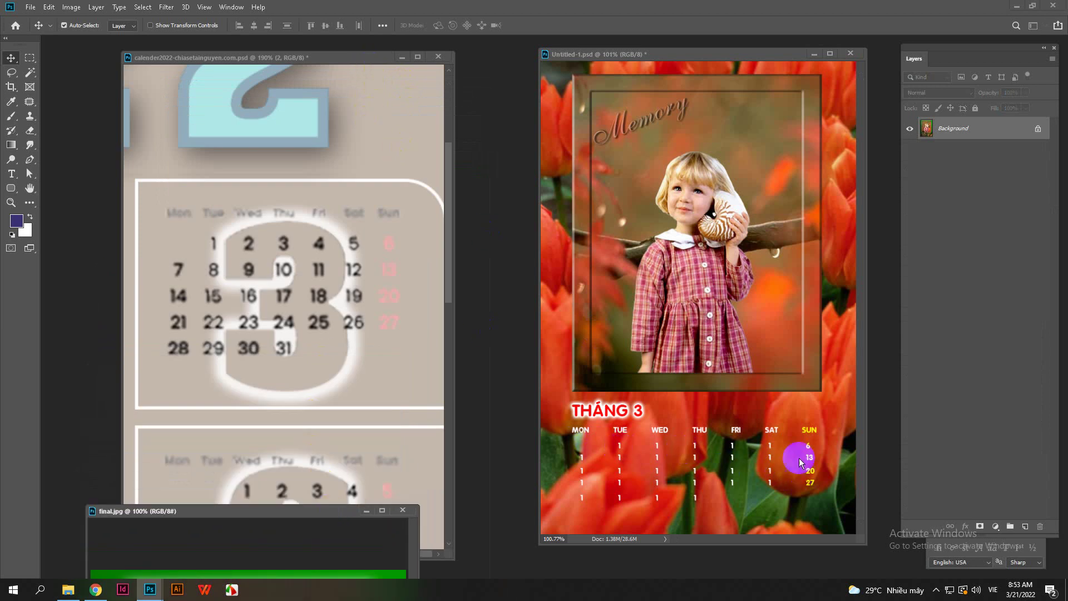
{"action": "left_click", "coordinate": [768, 425]}
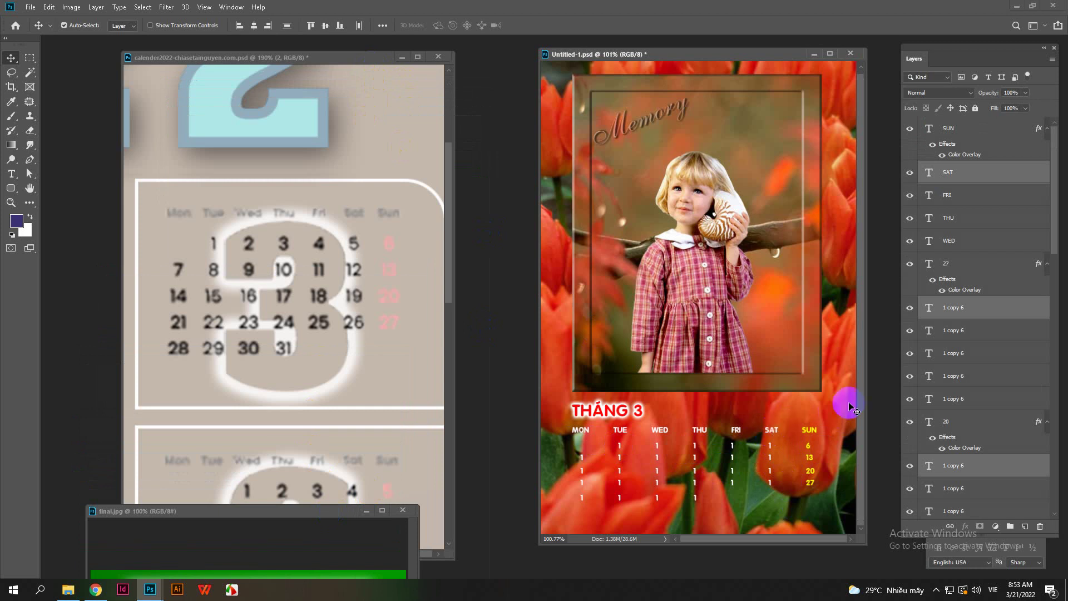
{"action": "scroll", "coordinate": [799, 448], "scroll_direction": "up", "scroll_amount": 3}
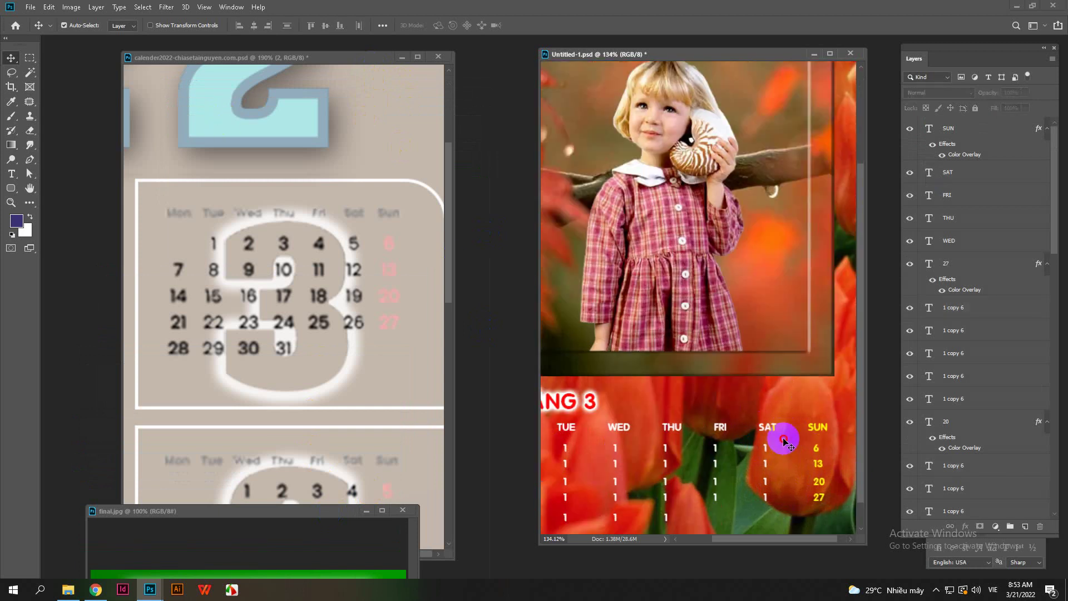
{"action": "left_click", "coordinate": [770, 431]}
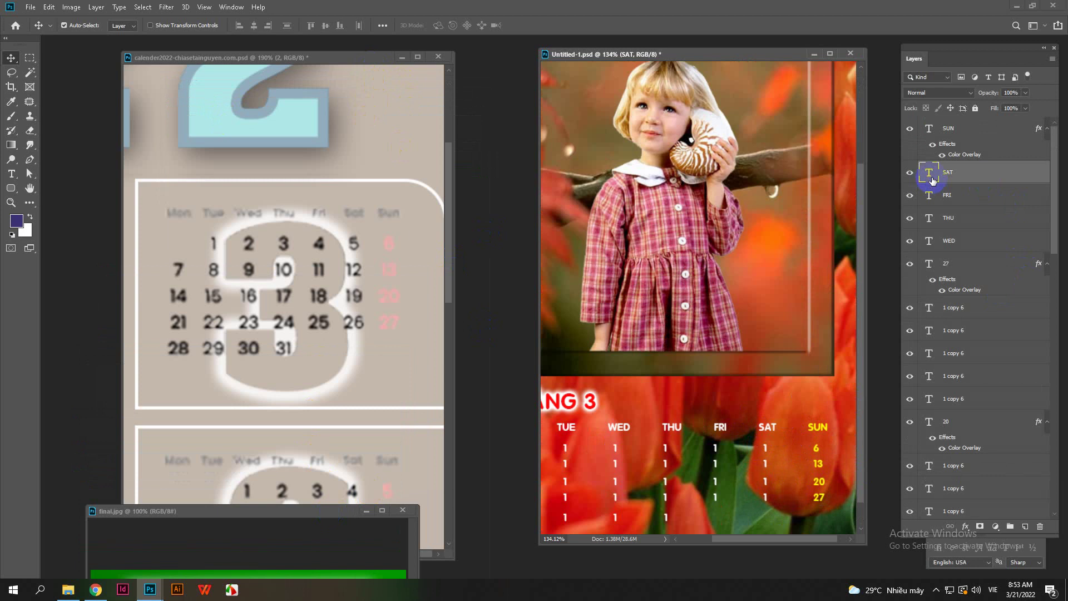
{"action": "left_click", "coordinate": [965, 527]}
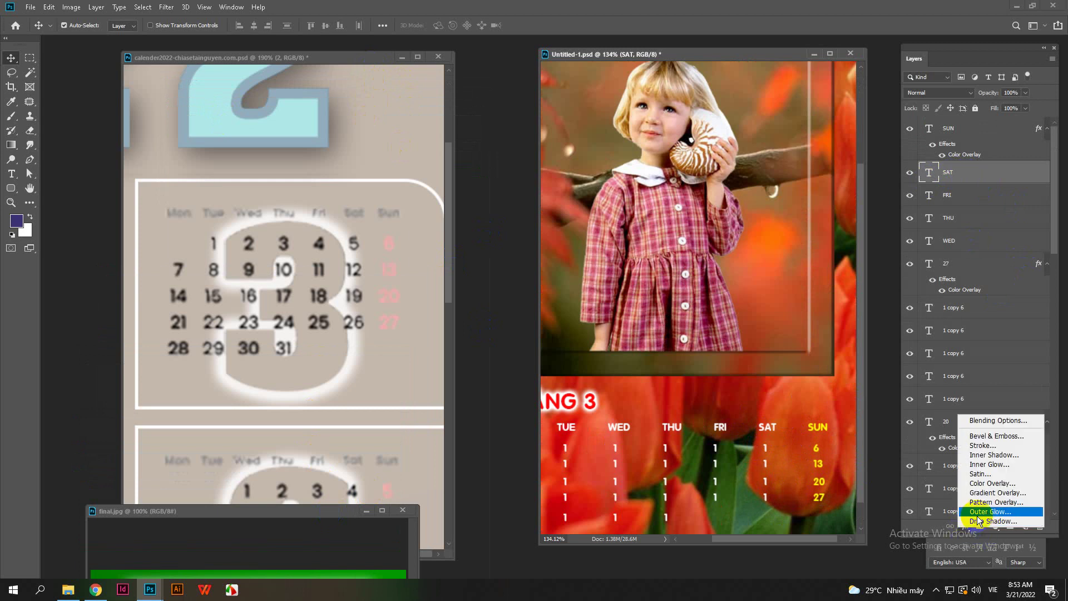
{"action": "left_click", "coordinate": [814, 428]}
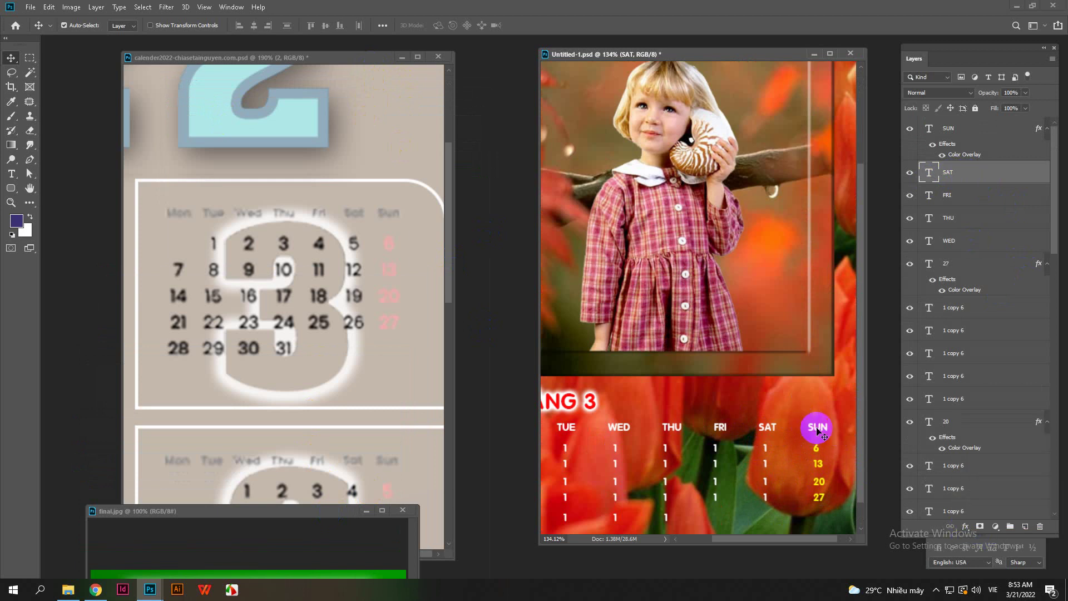
Step: Copy the SUN heading's yellow layer style and paste it onto the SAT heading and all Saturday dates
{"action": "left_click", "coordinate": [814, 428]}
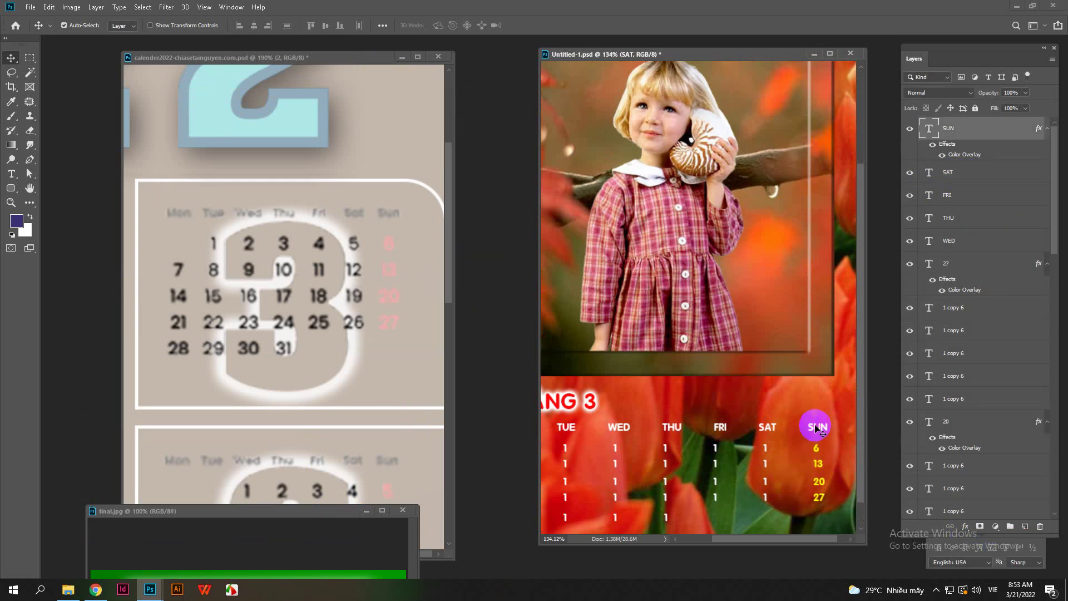
{"action": "right_click", "coordinate": [967, 152]}
{"action": "left_click", "coordinate": [989, 293]}
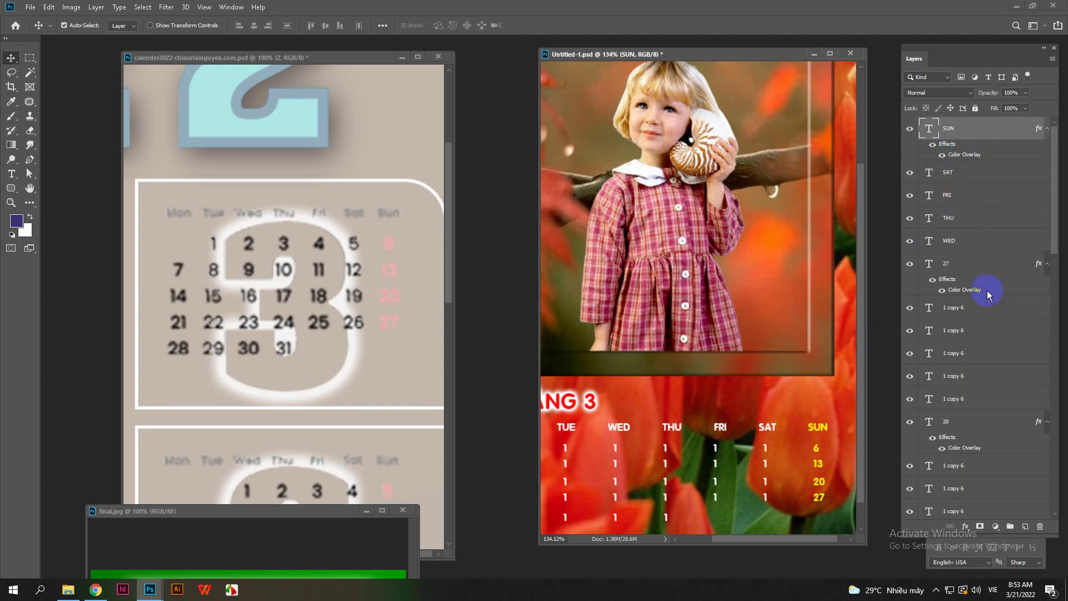
{"action": "left_click_drag", "start_coordinate": [746, 413], "coordinate": [789, 512]}
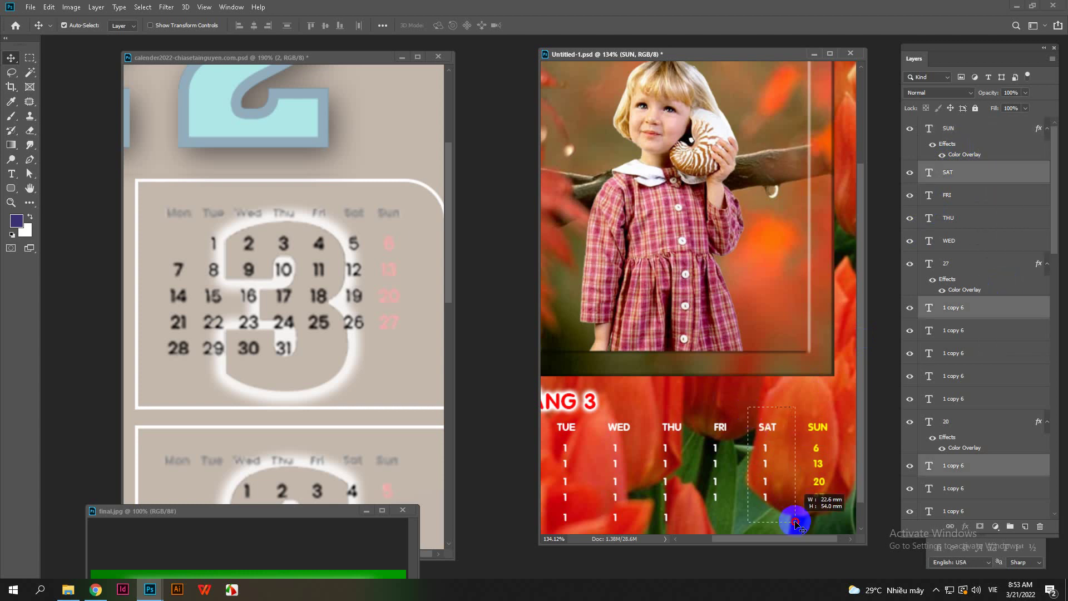
{"action": "right_click", "coordinate": [992, 310]}
{"action": "left_click", "coordinate": [888, 454]}
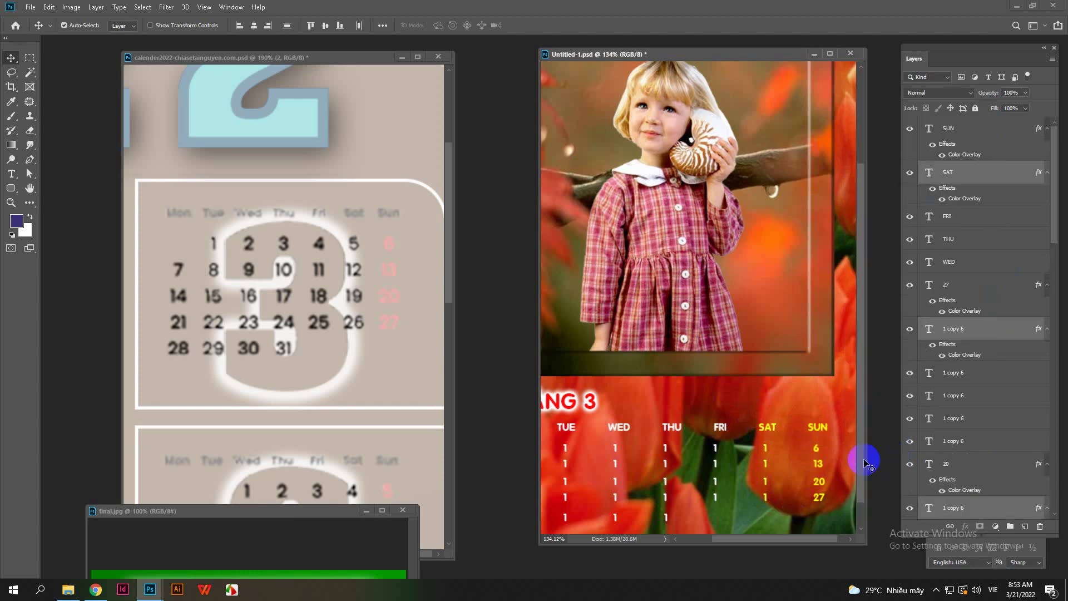
Step: Change the SUN heading's Color Overlay to pure red
{"action": "left_click", "coordinate": [817, 428]}
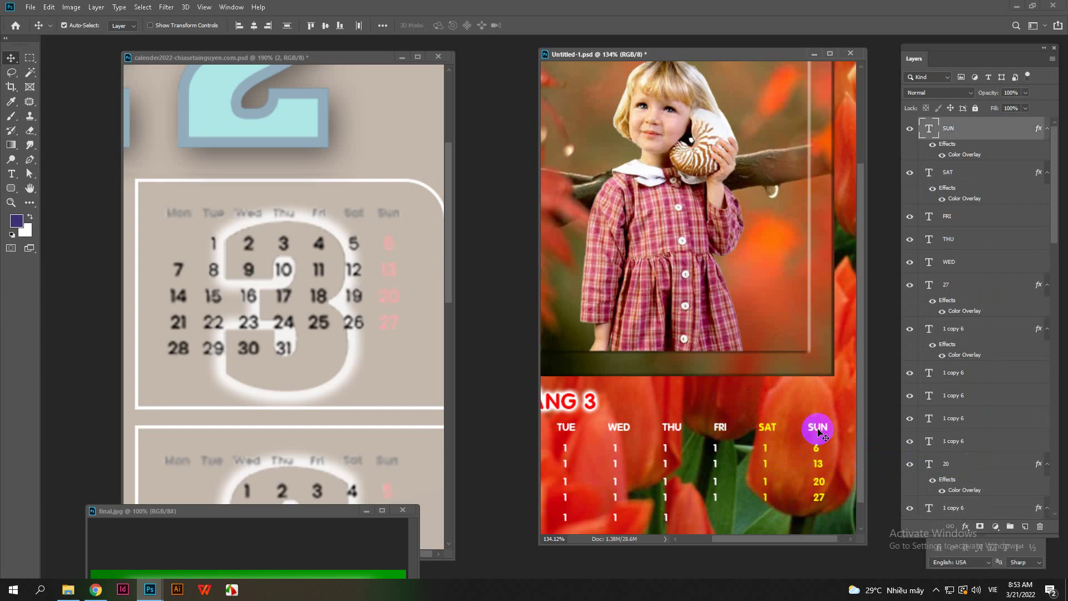
{"action": "double_click", "coordinate": [964, 159]}
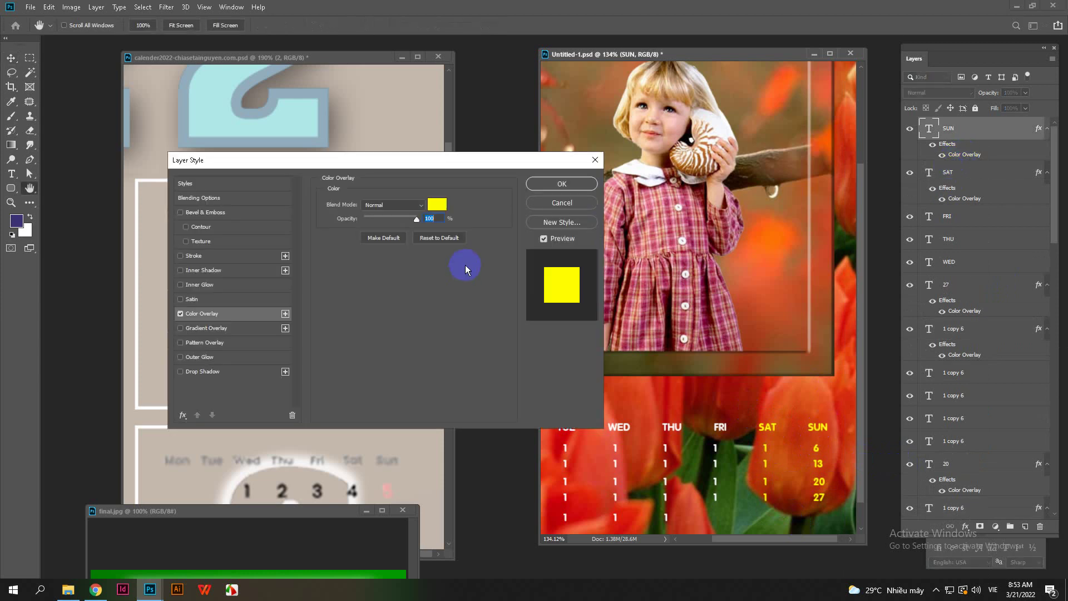
{"action": "left_click", "coordinate": [437, 204]}
{"action": "left_click_drag", "start_coordinate": [658, 127], "coordinate": [658, 109]}
{"action": "left_click", "coordinate": [745, 105]}
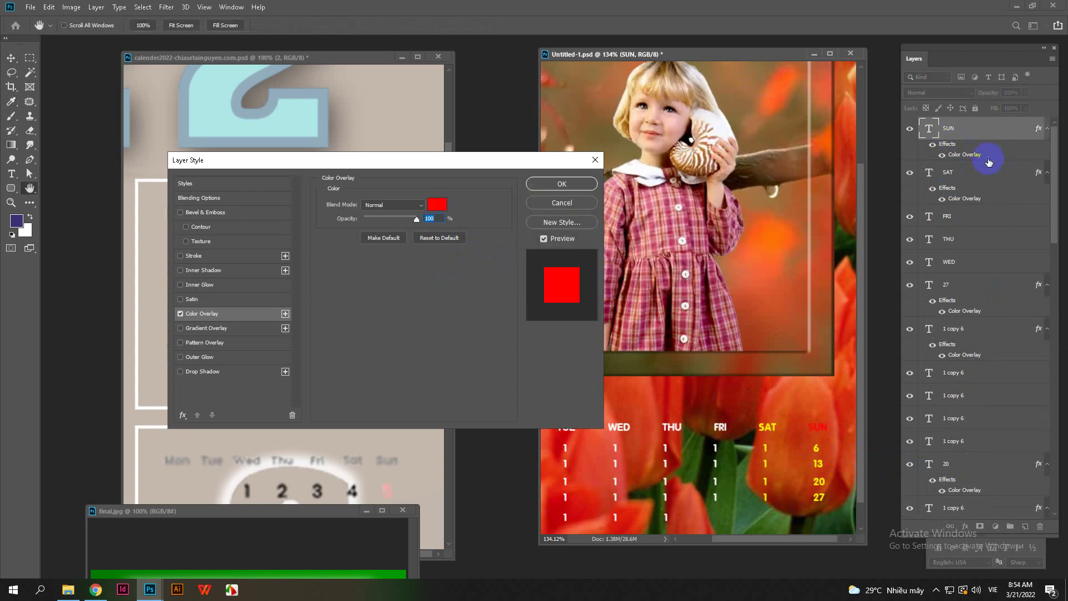
{"action": "left_click", "coordinate": [560, 185]}
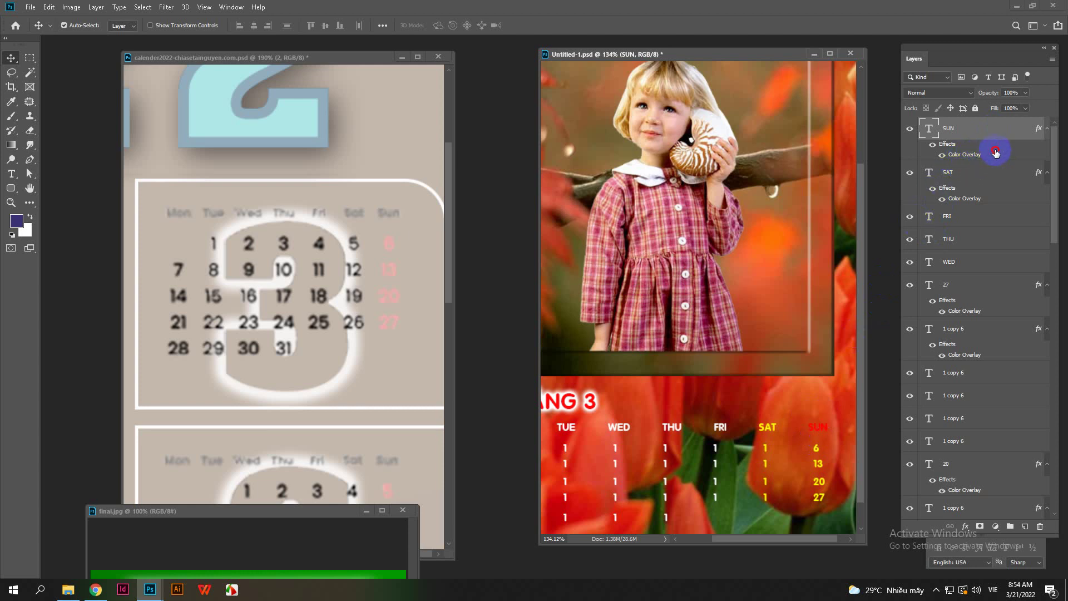
Step: Add a white Outer Glow to the SUN heading and reduce the glow size to a thin edge around the letters
{"action": "left_click", "coordinate": [819, 427]}
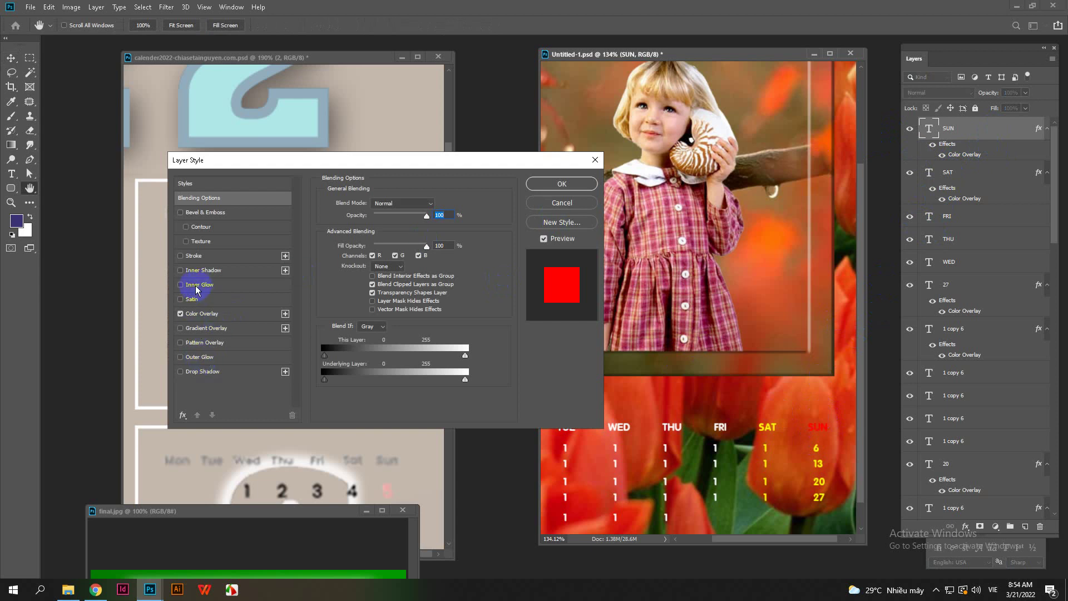
{"action": "left_click", "coordinate": [196, 358]}
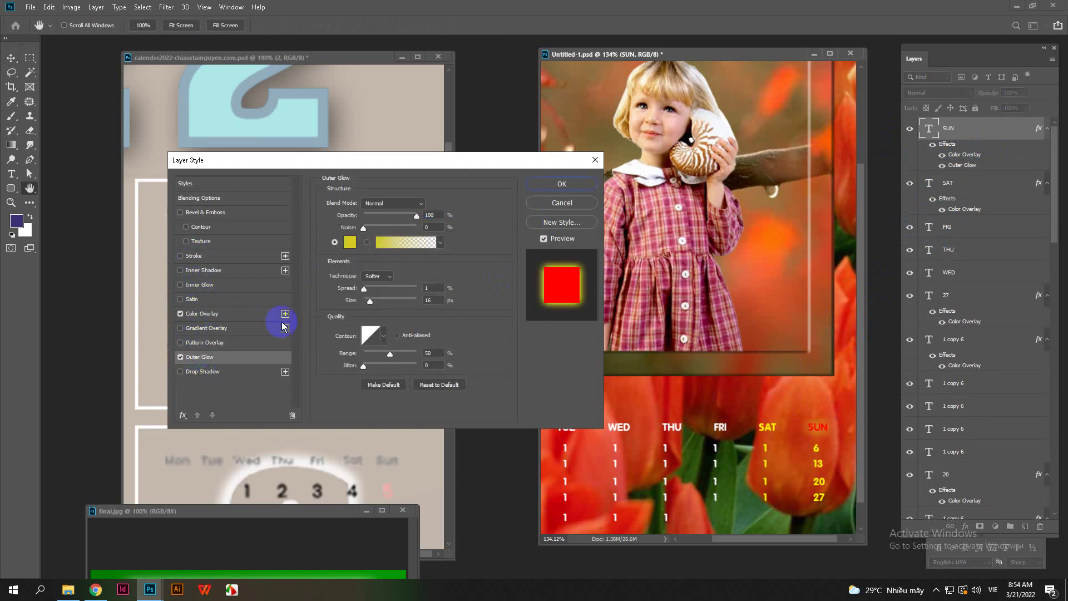
{"action": "left_click", "coordinate": [349, 243]}
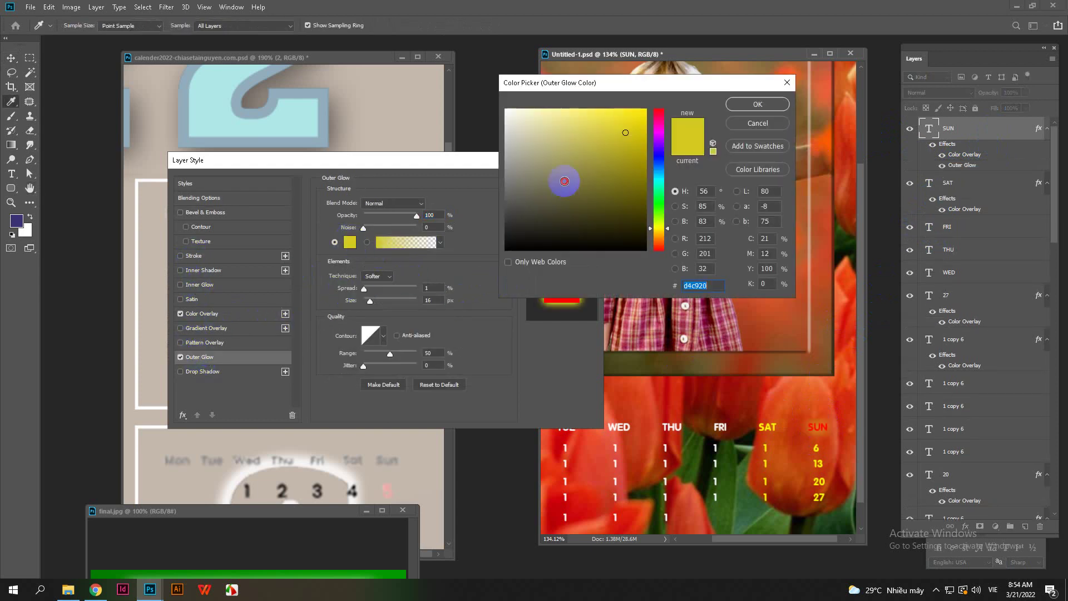
{"action": "left_click_drag", "start_coordinate": [564, 181], "coordinate": [502, 78]}
{"action": "left_click", "coordinate": [749, 105]}
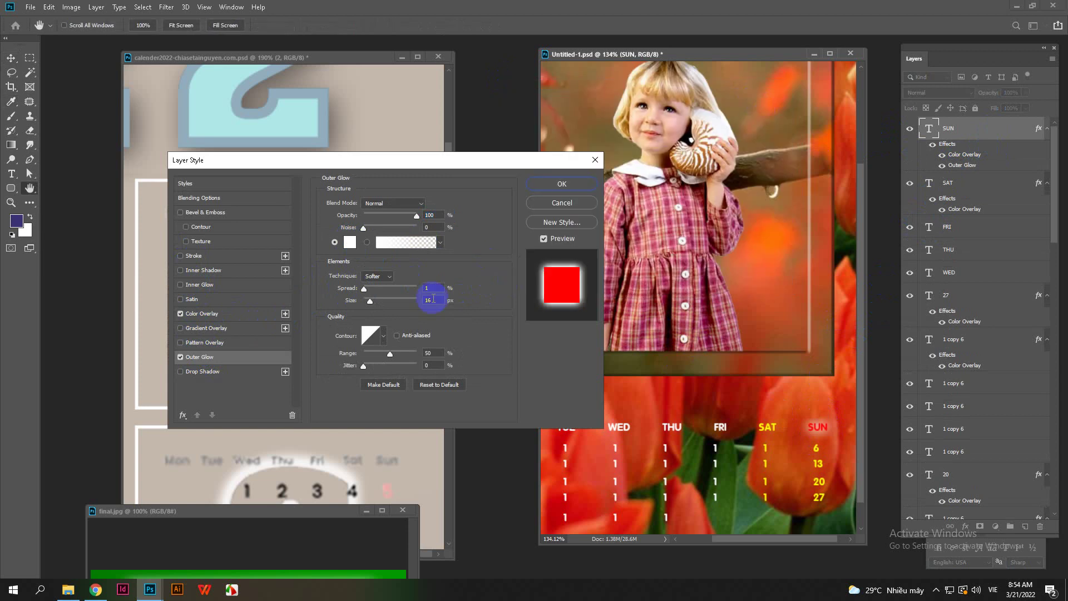
{"action": "left_click_drag", "start_coordinate": [362, 303], "coordinate": [367, 305]}
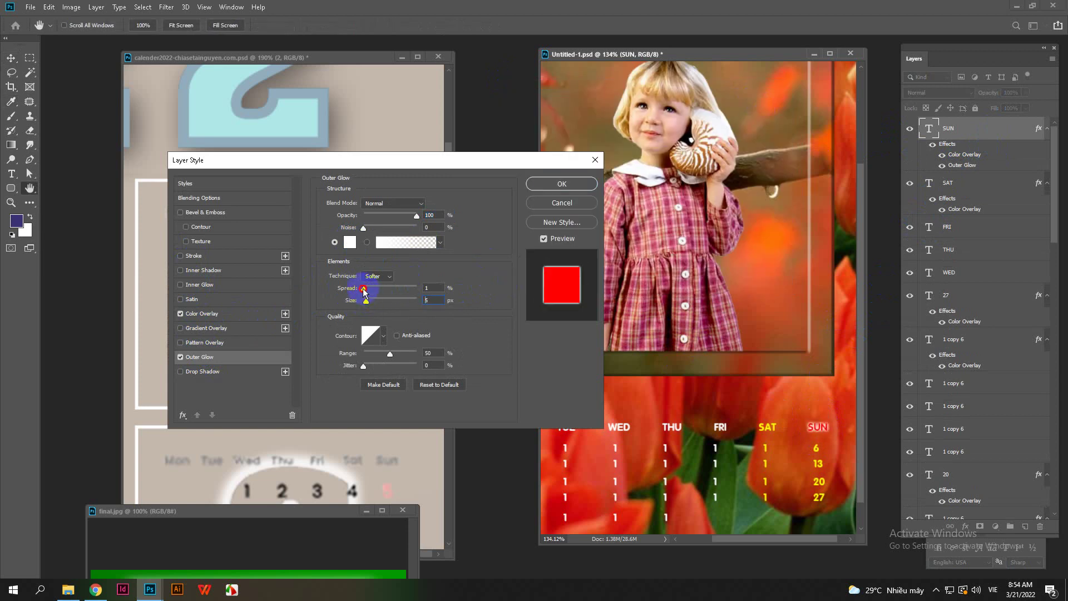
{"action": "left_click", "coordinate": [559, 184]}
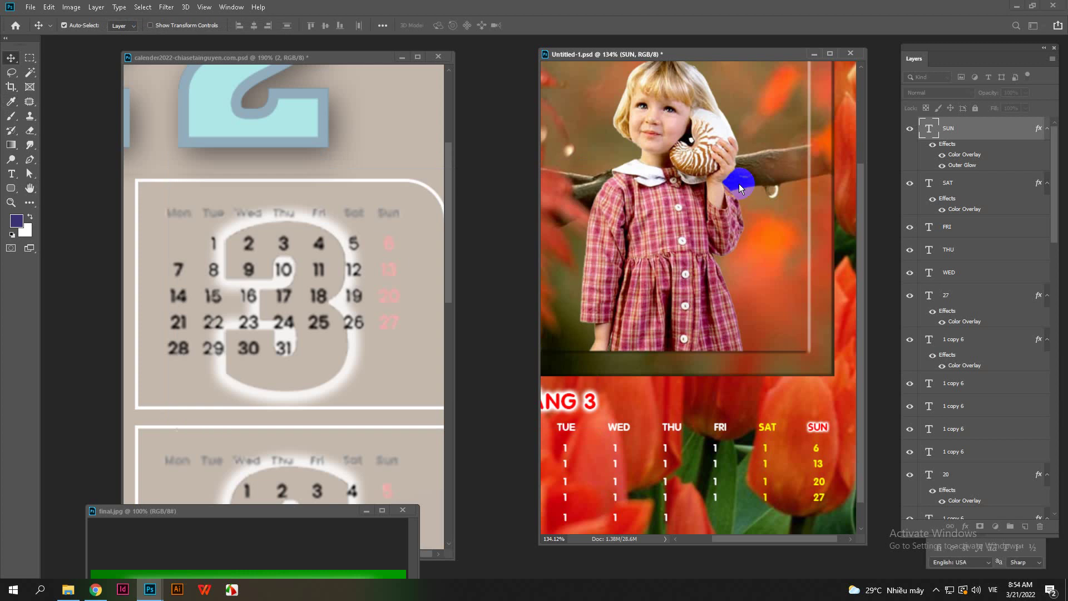
Step: Copy the SUN heading's layer style and paste it onto the Sunday dates 6, 13, 20 and 27
{"action": "right_click", "coordinate": [1008, 152]}
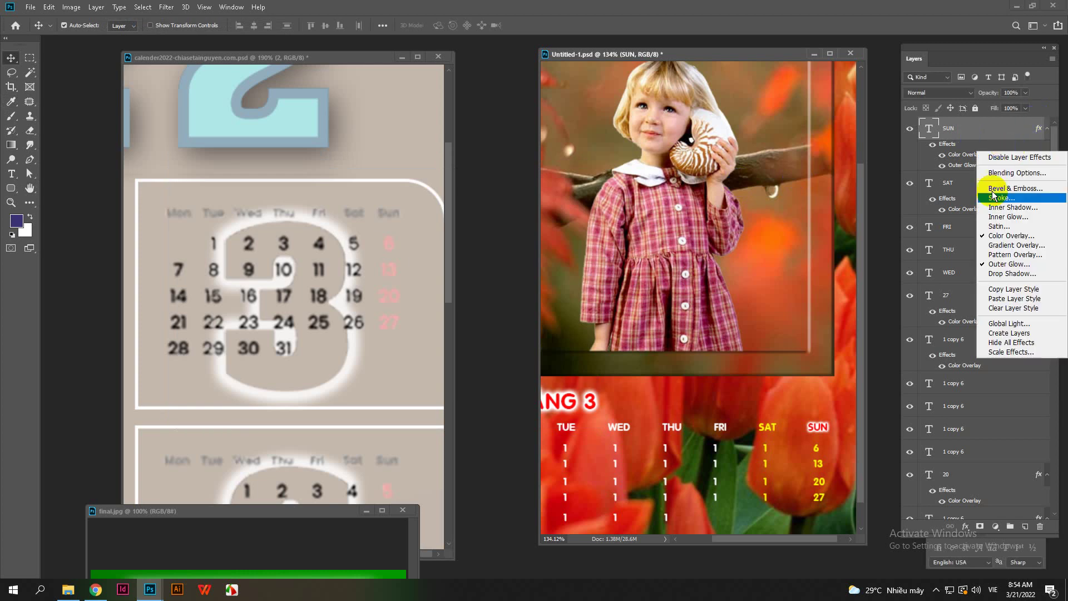
{"action": "left_click", "coordinate": [1001, 293]}
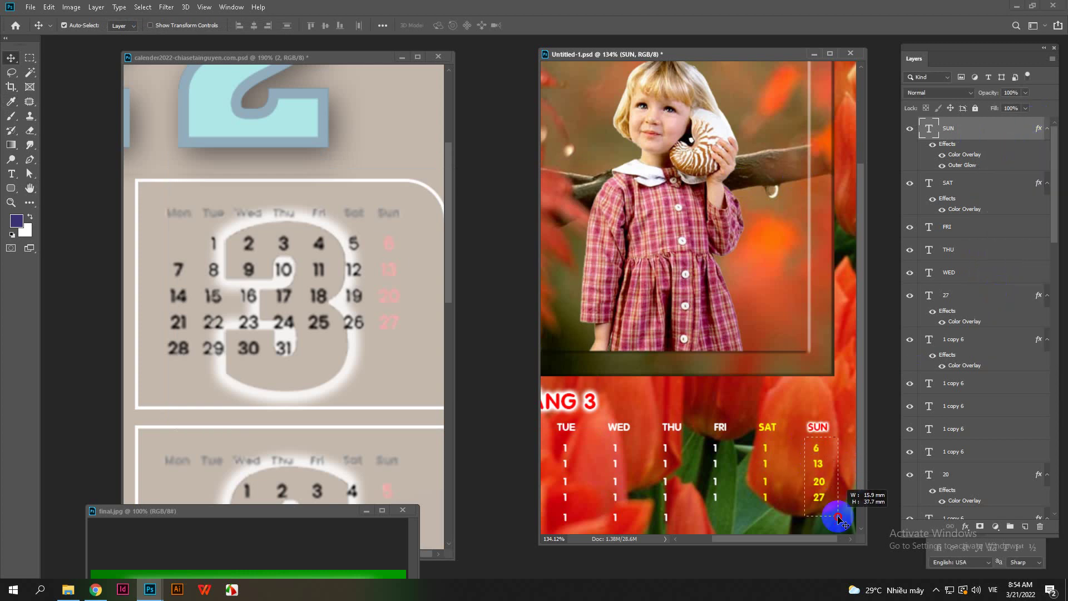
{"action": "left_click", "coordinate": [835, 509], "text": "shift"}
{"action": "right_click", "coordinate": [979, 294]}
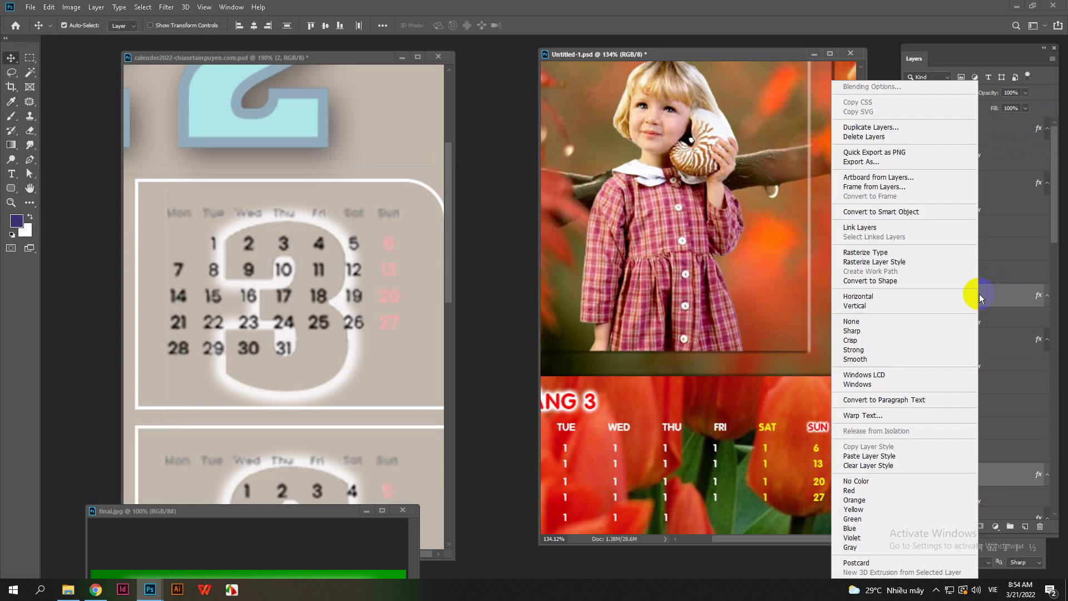
{"action": "left_click", "coordinate": [877, 455]}
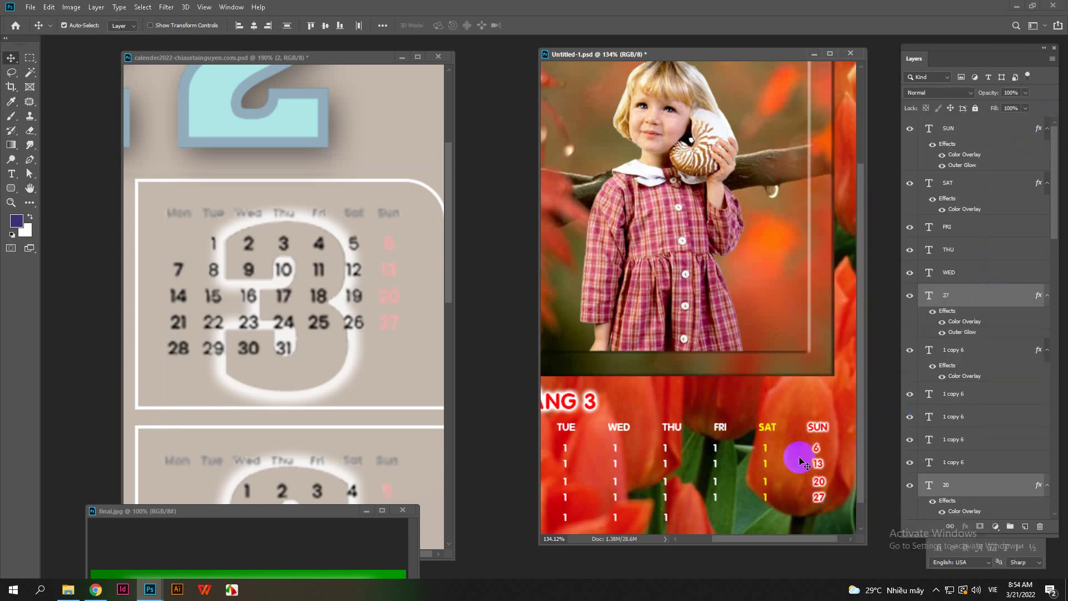
{"action": "scroll", "coordinate": [799, 461], "scroll_direction": "down", "scroll_amount": 2}
{"action": "scroll", "coordinate": [814, 439], "scroll_direction": "up", "scroll_amount": 4}
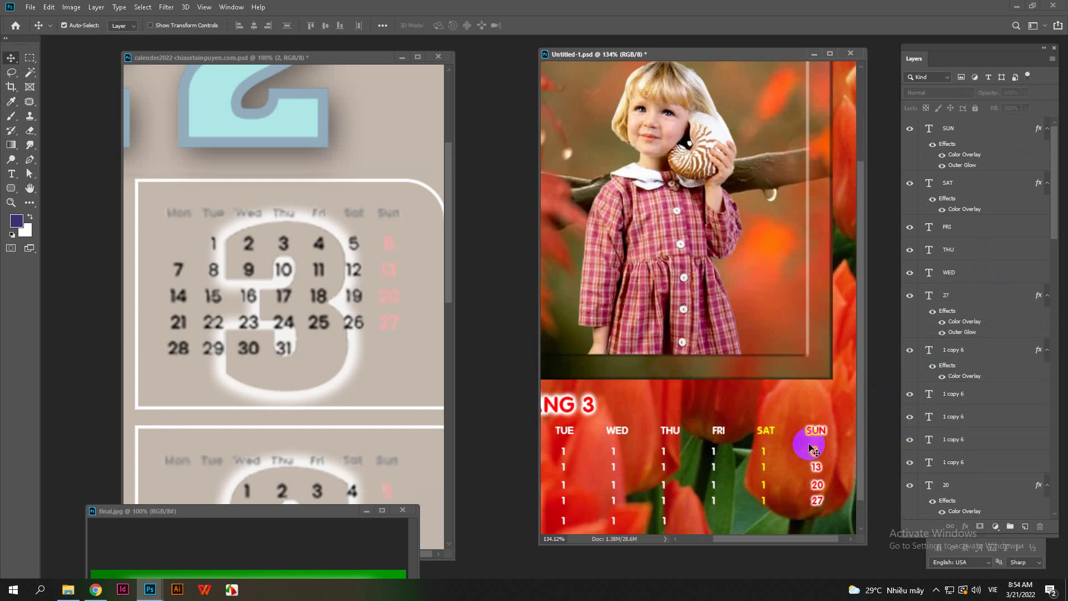
{"action": "scroll", "coordinate": [814, 439], "scroll_direction": "down", "scroll_amount": 5}
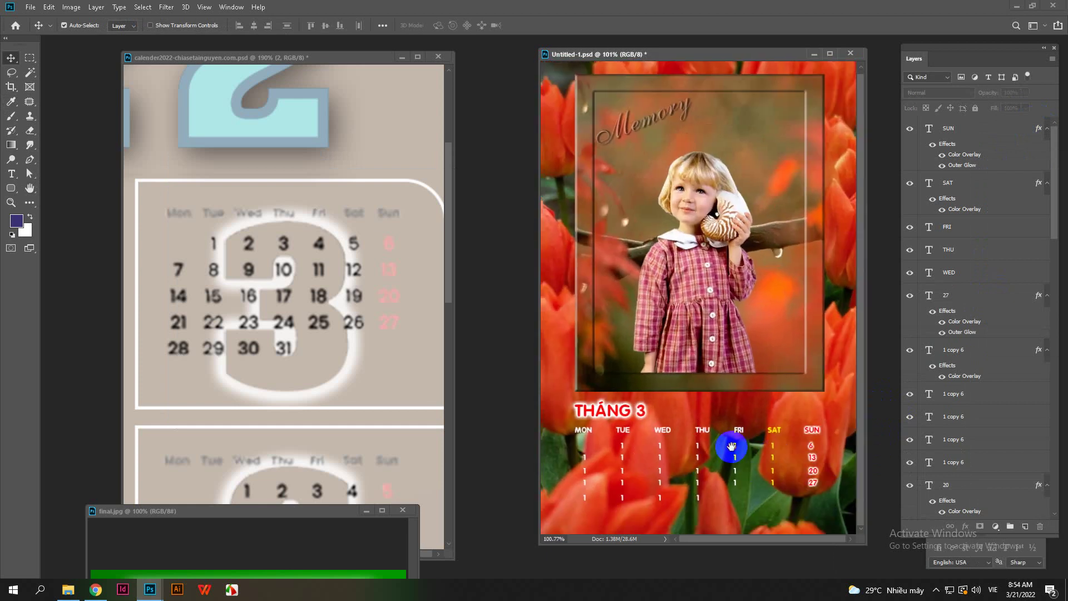
Step: Change the first date under WED to 2, using the reference calendar's March grid as a guide
{"action": "left_click", "coordinate": [352, 70]}
{"action": "left_click_drag", "start_coordinate": [391, 93], "coordinate": [674, 443]}
{"action": "key", "text": "t"}
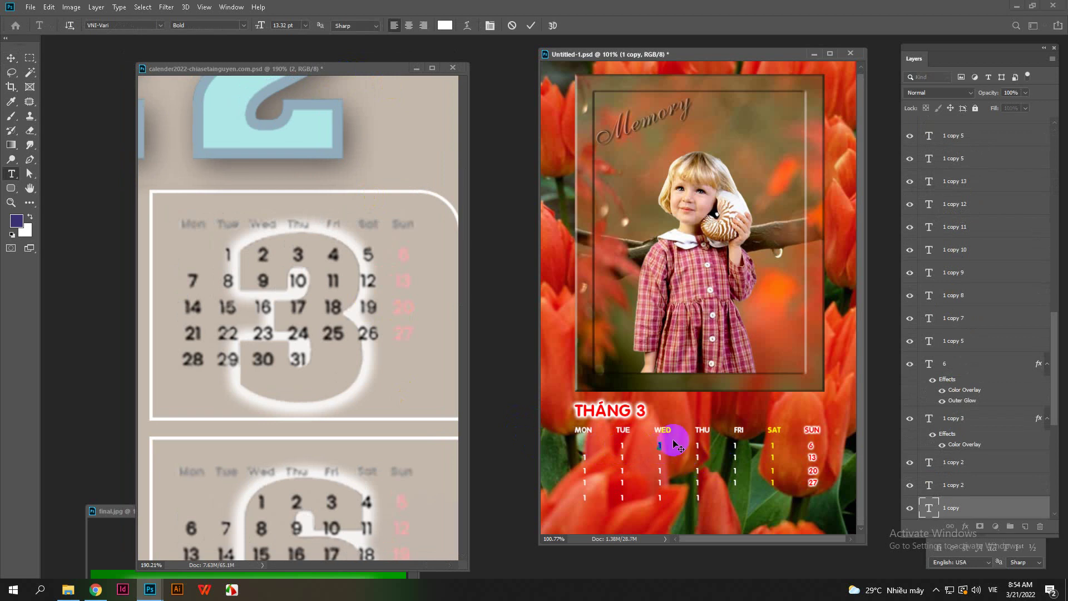
{"action": "type", "text": "2"}
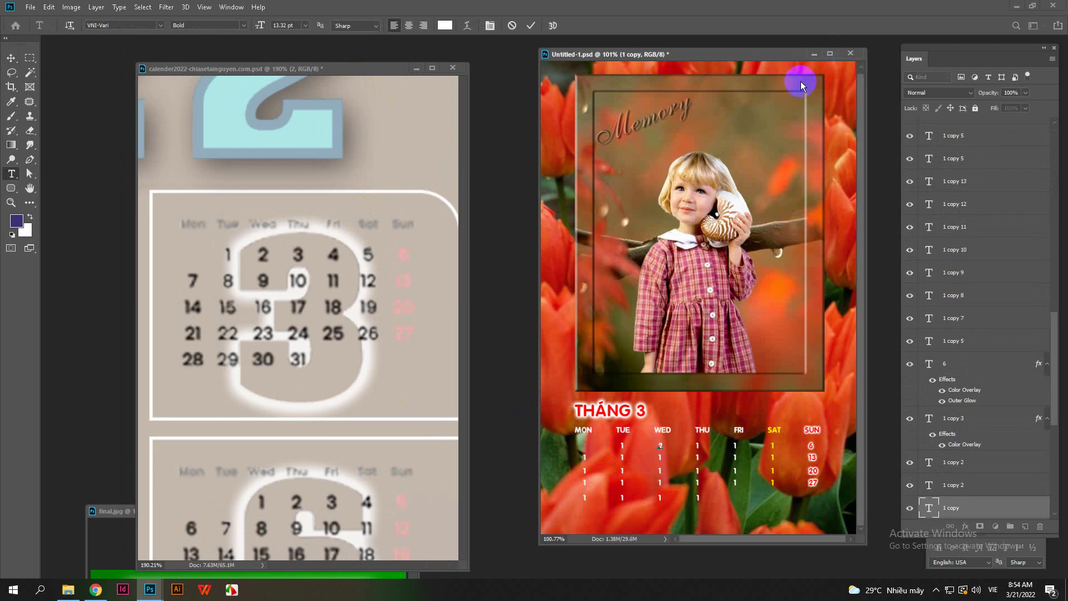
{"action": "left_click", "coordinate": [530, 25]}
{"action": "key", "text": "v"}
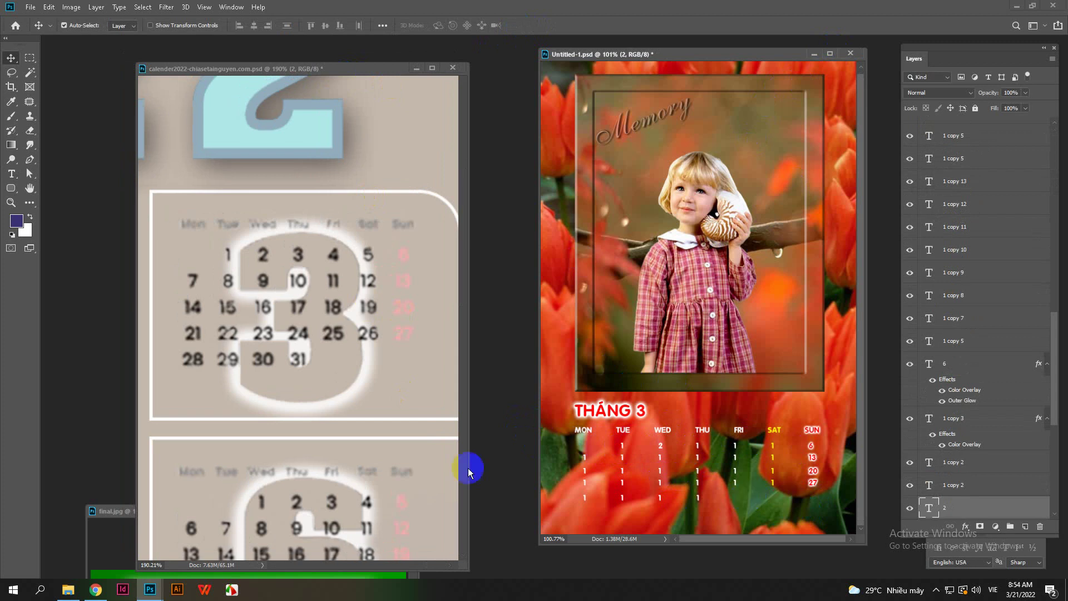
Step: Bring final.jpg into full view as reference and add the text 2022 beside the photo frame in Untitled-1.psd
{"action": "left_click", "coordinate": [116, 521]}
{"action": "left_click_drag", "start_coordinate": [116, 520], "coordinate": [150, 69]}
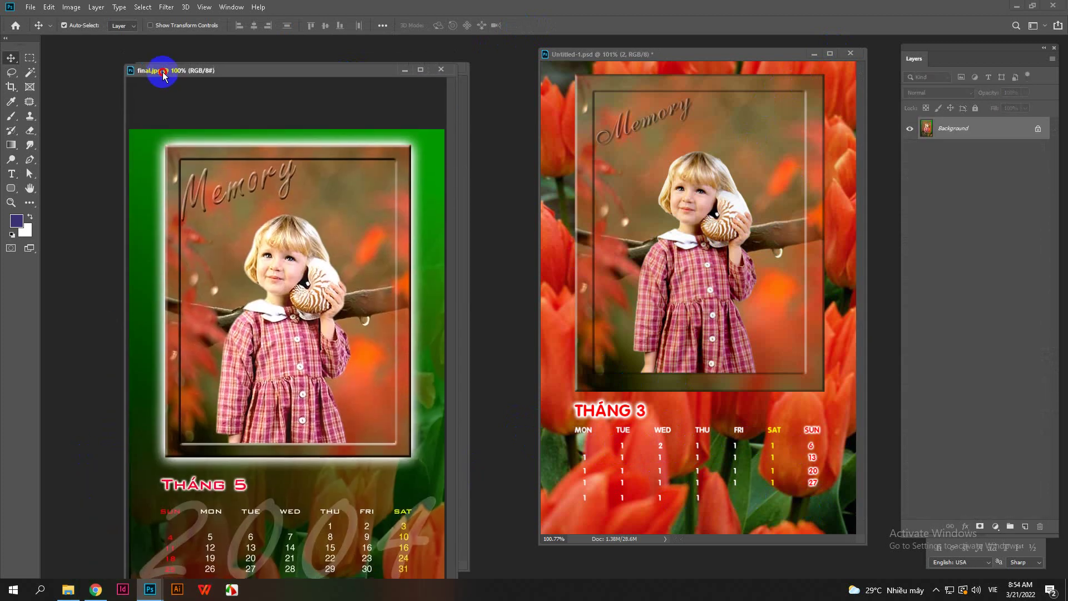
{"action": "key", "text": "ctrl+0"}
{"action": "scroll", "coordinate": [245, 514], "scroll_direction": "up", "scroll_amount": 1}
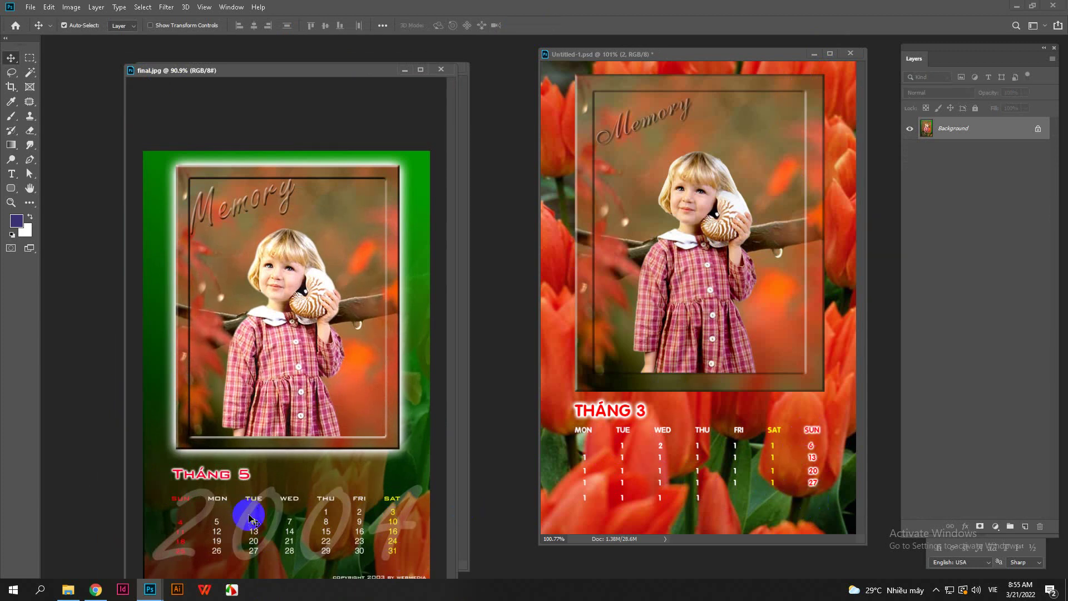
{"action": "left_click", "coordinate": [637, 486]}
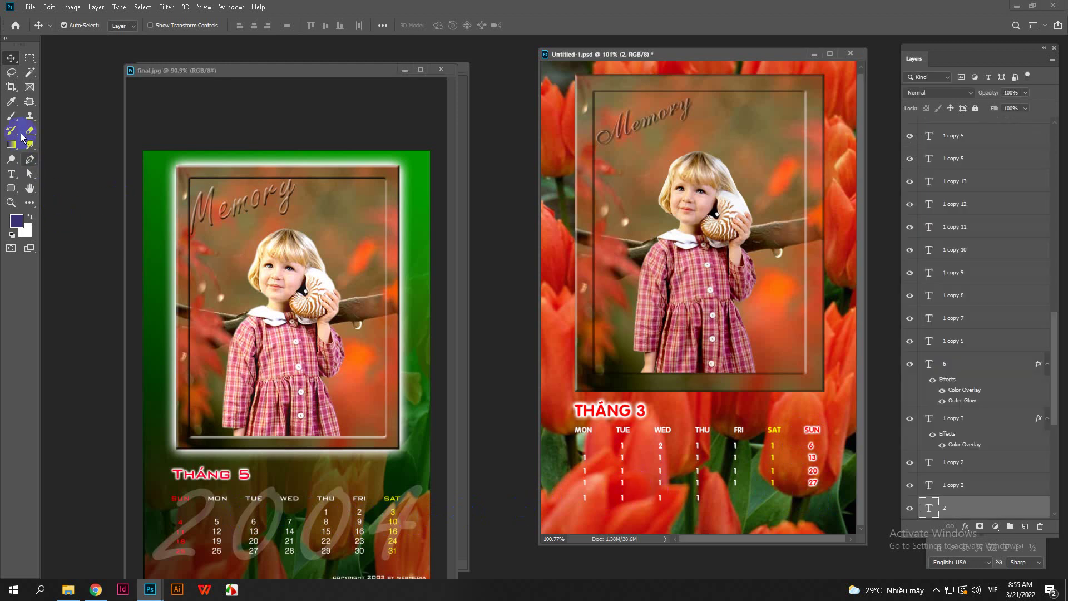
{"action": "left_click", "coordinate": [12, 175]}
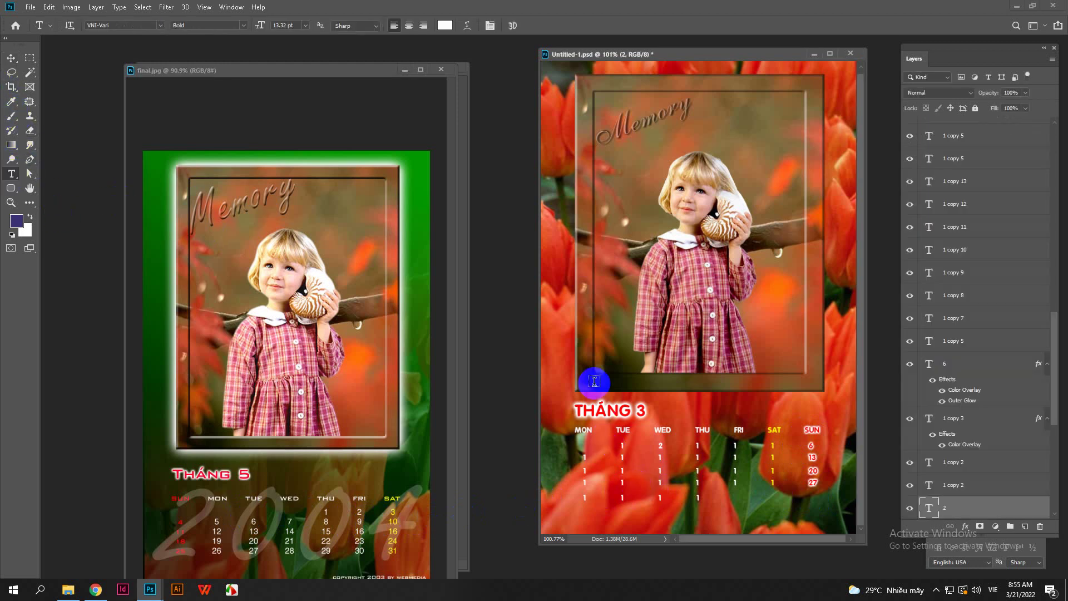
{"action": "left_click", "coordinate": [554, 365]}
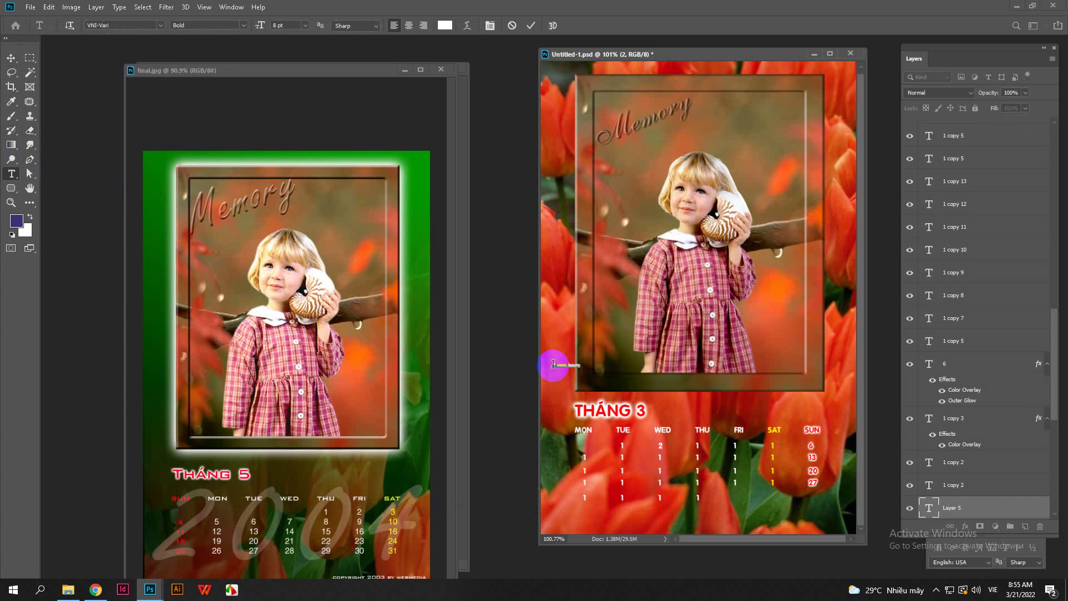
{"action": "left_click", "coordinate": [12, 58]}
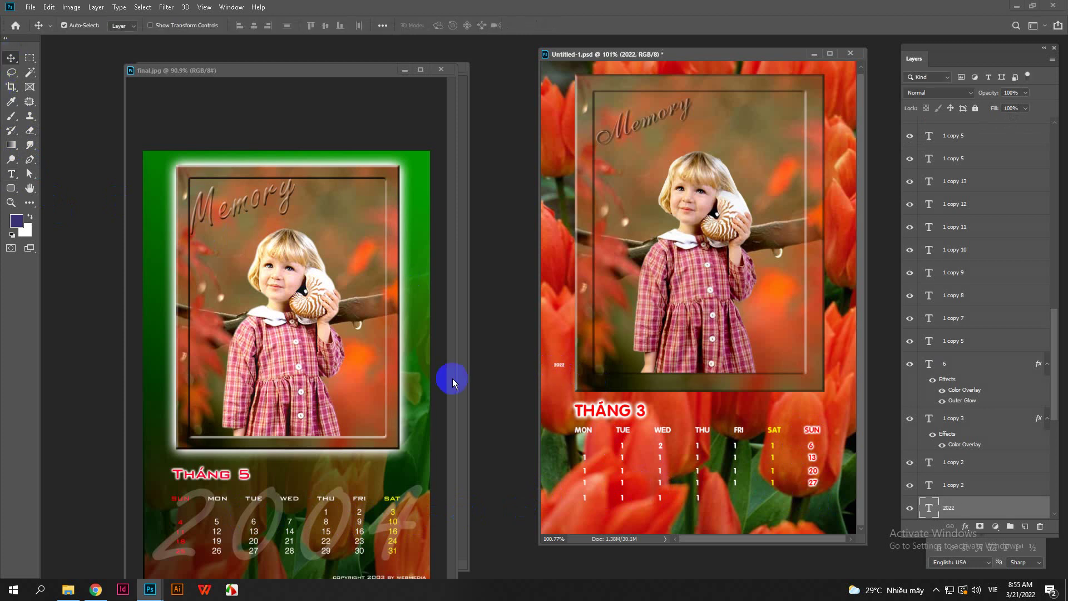
Step: Enlarge the 2022 text to about 160 mm wide and place it over the date grid
{"action": "key", "text": "ctrl+t"}
{"action": "left_click_drag", "start_coordinate": [563, 367], "coordinate": [821, 524]}
{"action": "left_click_drag", "start_coordinate": [770, 501], "coordinate": [846, 543]}
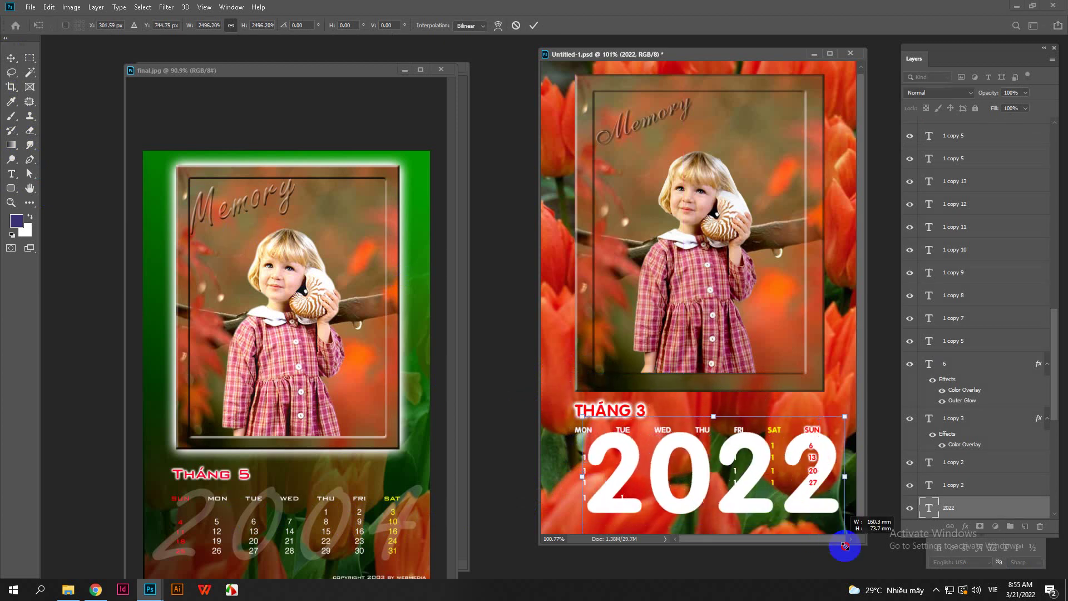
{"action": "left_click_drag", "start_coordinate": [800, 509], "coordinate": [793, 505]}
{"action": "key", "text": "Return"}
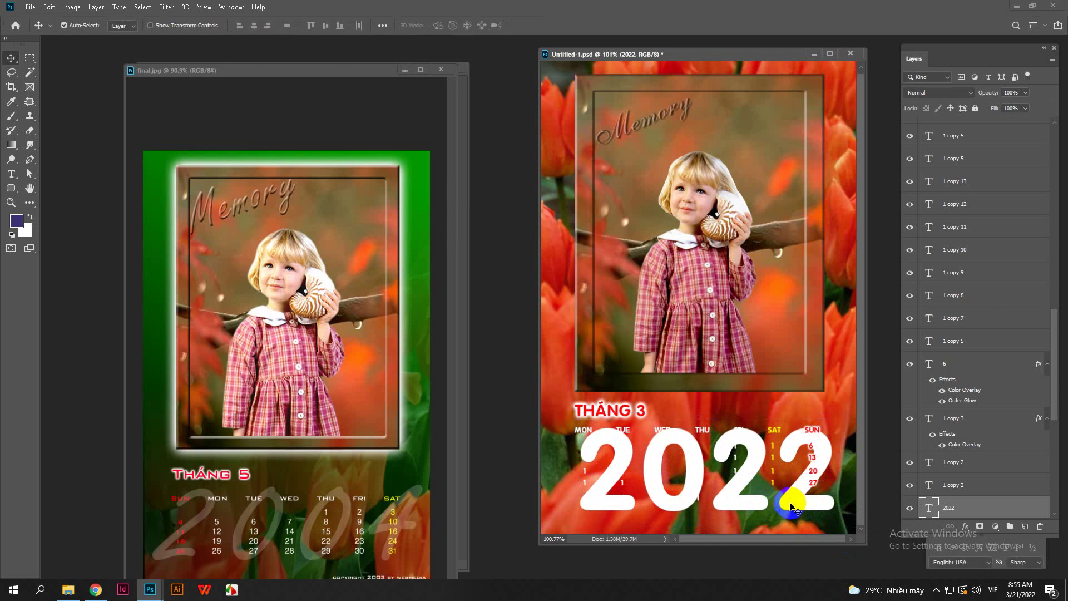
Step: Change the 2022 text's font to the script typeface VNI-Allegie
{"action": "double_click", "coordinate": [929, 508]}
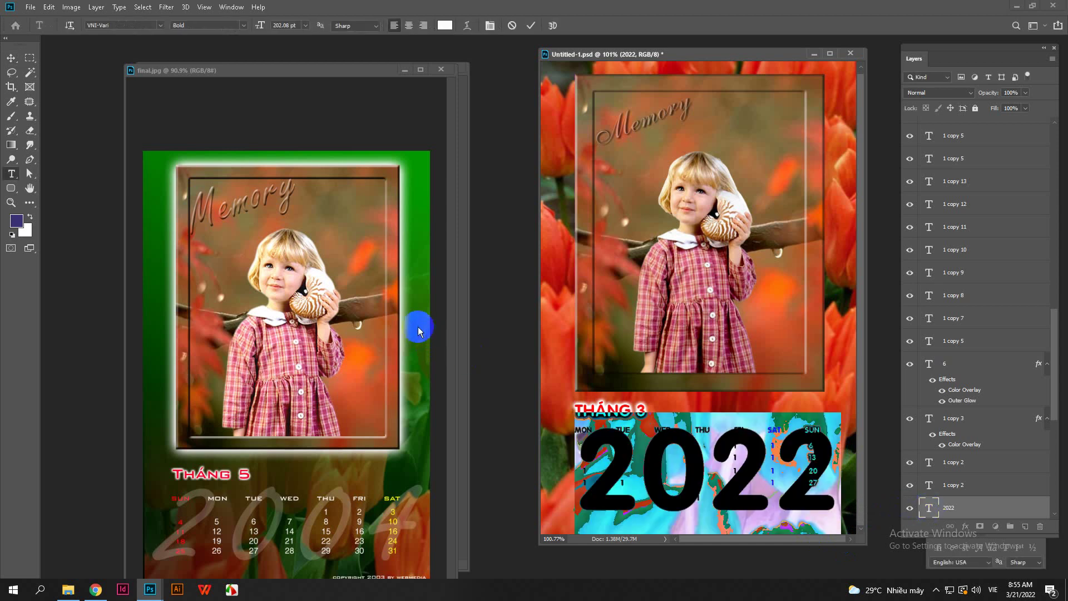
{"action": "left_click", "coordinate": [160, 24]}
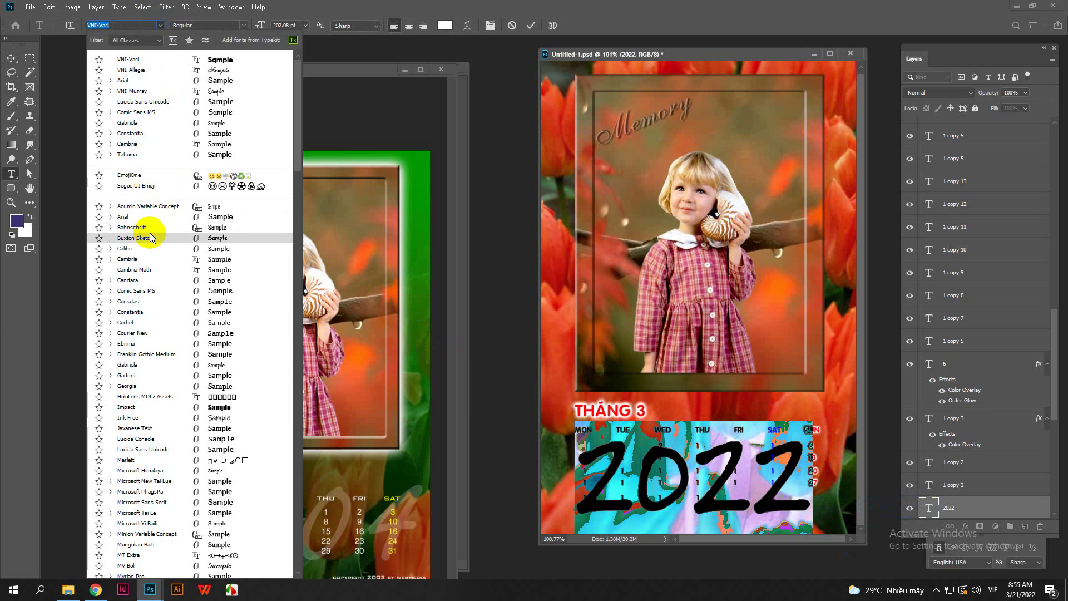
{"action": "left_click", "coordinate": [145, 72]}
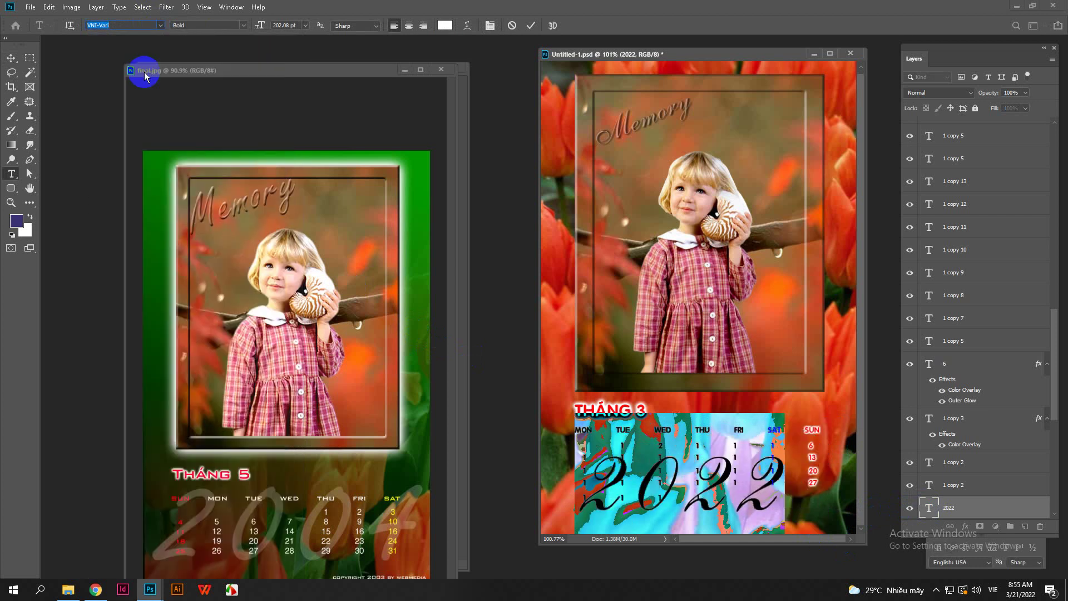
{"action": "left_click", "coordinate": [531, 26]}
{"action": "key", "text": "v"}
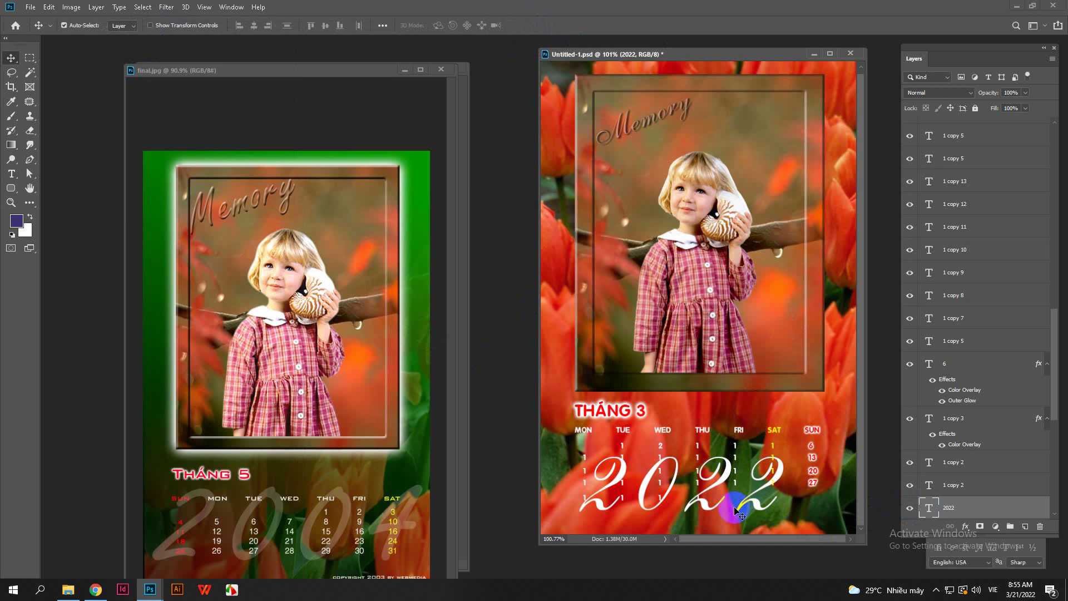
Step: Reposition and enlarge the script 2022 text so it spans the date grid from MON to SUN
{"action": "mouse_move", "coordinate": [709, 510]}
{"action": "left_mouse_down"}
{"action": "mouse_move", "coordinate": [720, 495]}
{"action": "mouse_move", "coordinate": [697, 495]}
{"action": "left_mouse_up"}
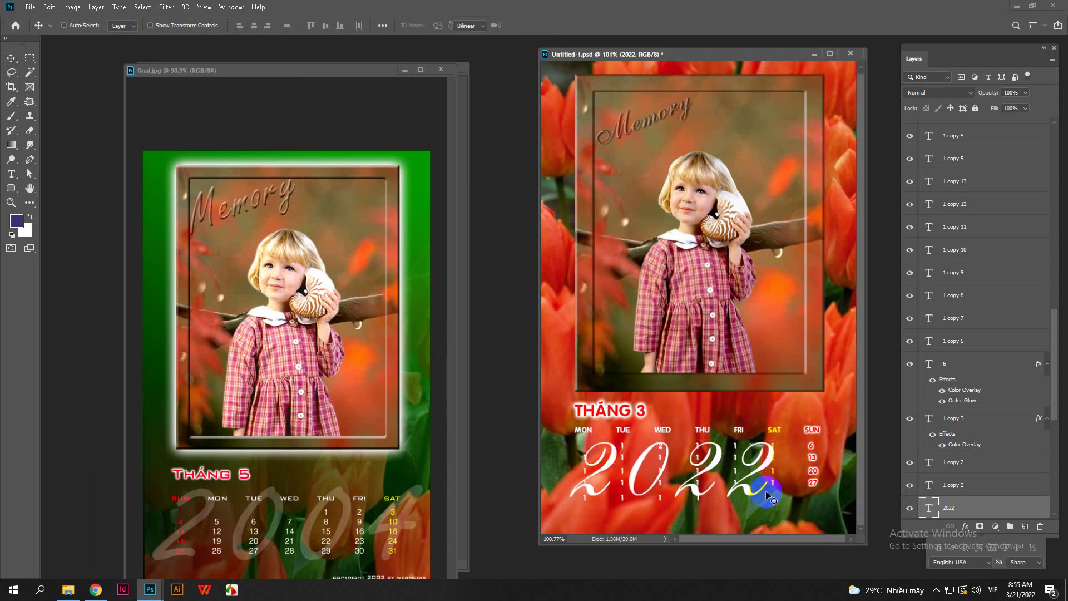
{"action": "key", "text": "ctrl+t"}
{"action": "left_click_drag", "start_coordinate": [775, 531], "coordinate": [828, 575]}
{"action": "left_click_drag", "start_coordinate": [749, 527], "coordinate": [745, 496]}
{"action": "key", "text": "Return"}
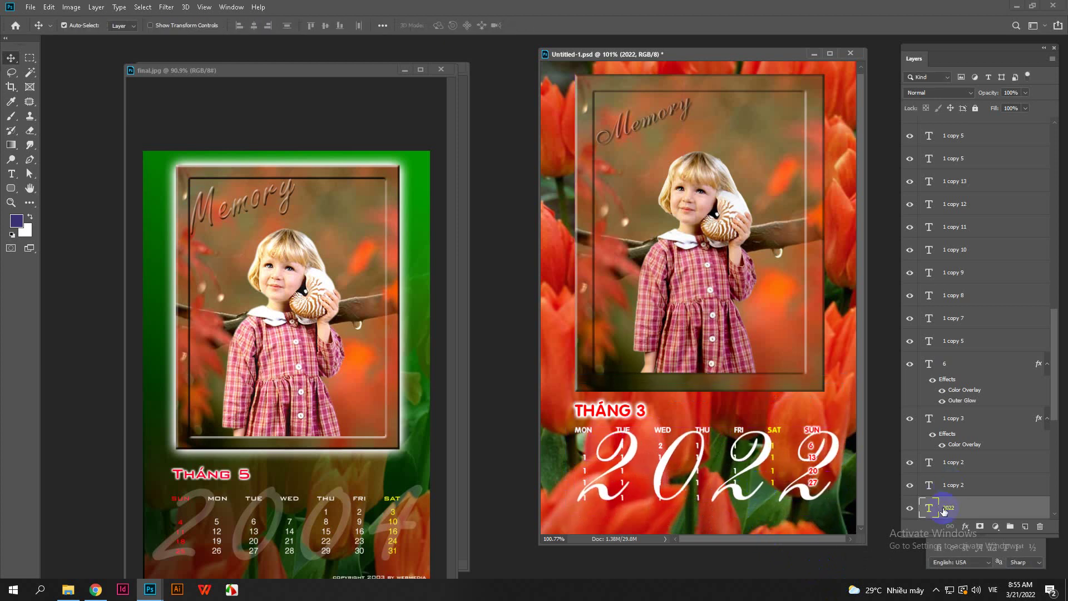
Step: Move the 2022 layer between Layer 4 and Layer 3 and lower its opacity to a faint watermark behind the dates
{"action": "scroll", "coordinate": [940, 504], "scroll_direction": "down", "scroll_amount": 5}
{"action": "left_click_drag", "start_coordinate": [972, 346], "coordinate": [960, 428]}
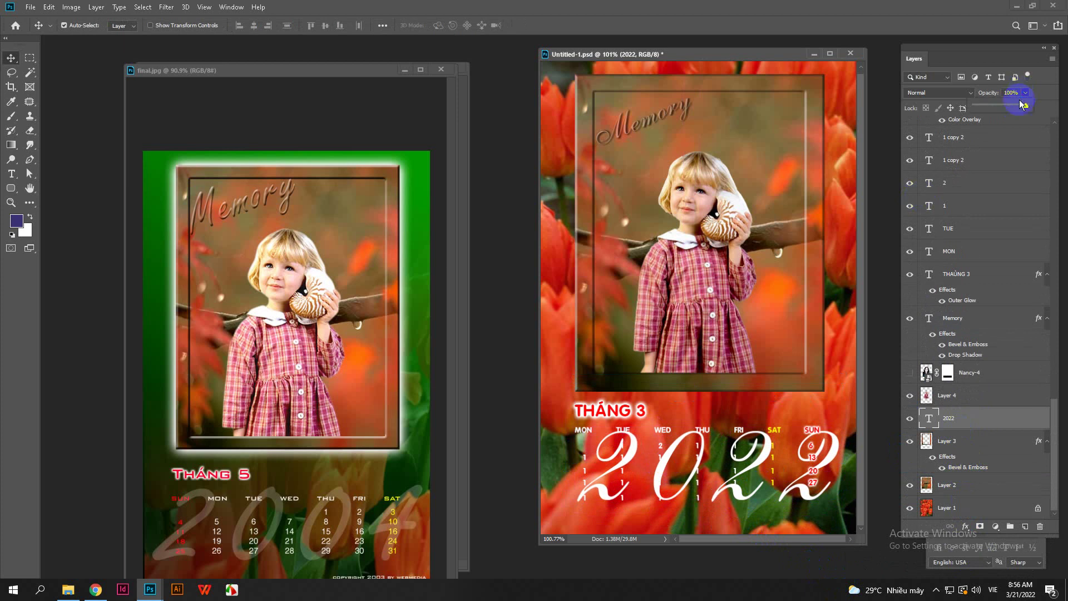
{"action": "left_click_drag", "start_coordinate": [1005, 109], "coordinate": [984, 109]}
{"action": "left_click", "coordinate": [993, 109]}
{"action": "left_click", "coordinate": [776, 428]}
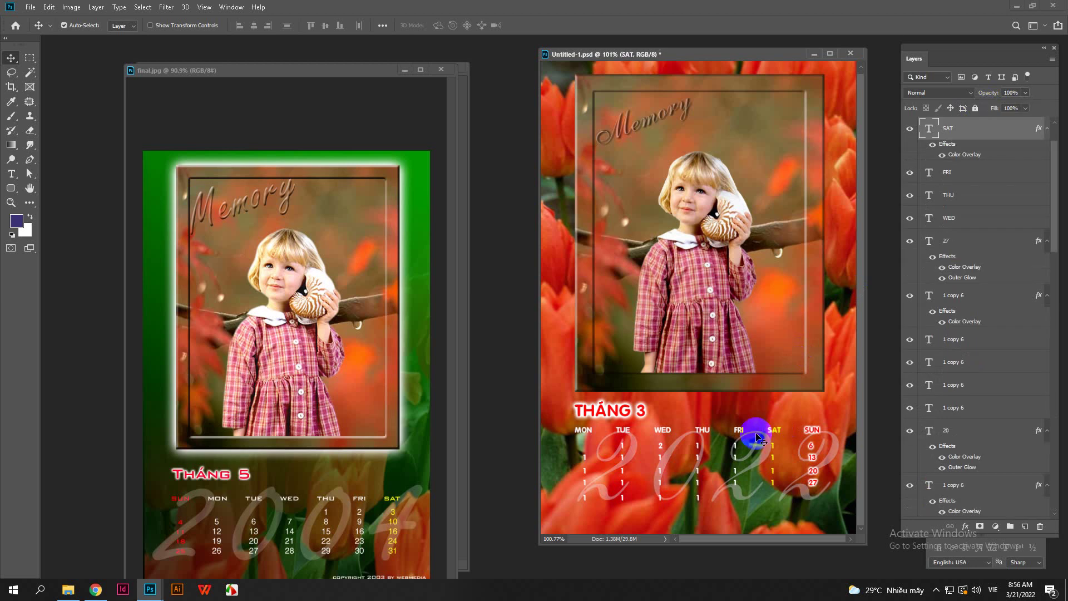
{"action": "key", "text": "ctrl+0"}
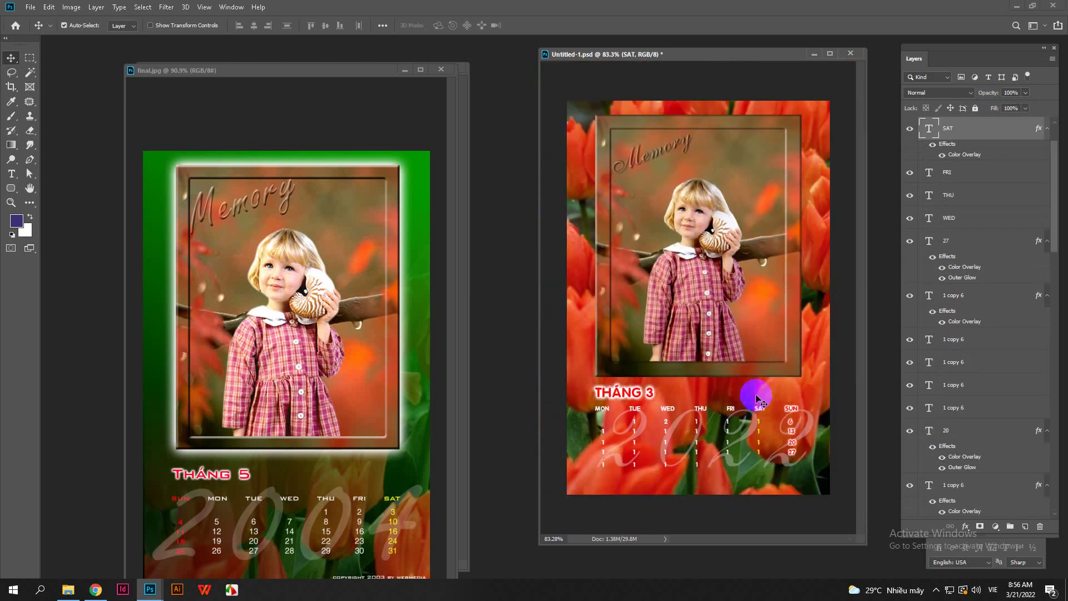
Step: Add a new layer named NEN and place it directly above the tulip background, Layer 1
{"action": "left_click", "coordinate": [968, 434]}
{"action": "left_click", "coordinate": [1024, 526]}
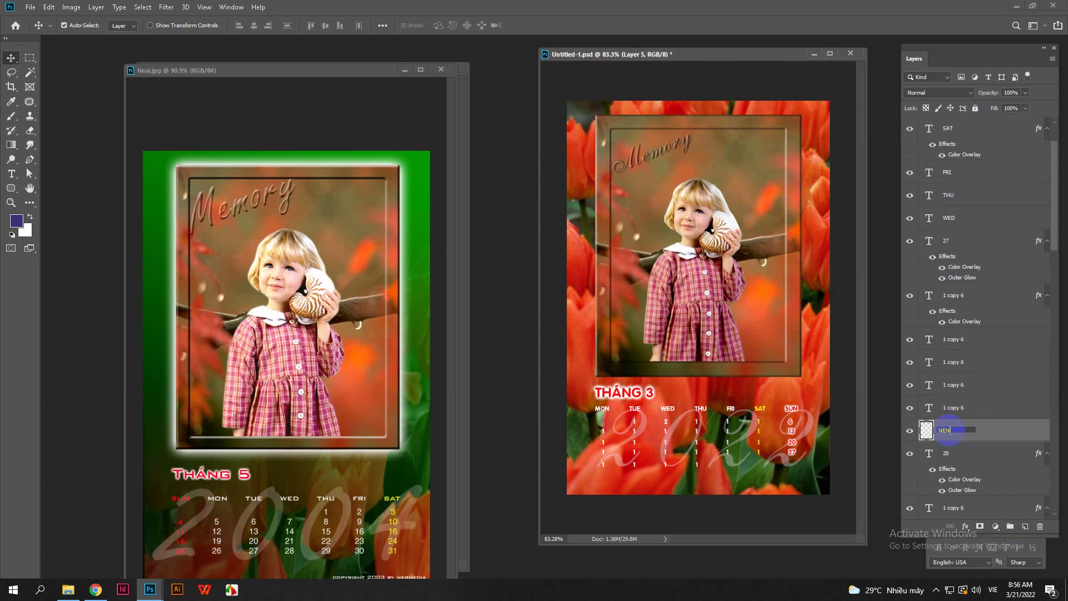
{"action": "left_click_drag", "start_coordinate": [969, 440], "coordinate": [995, 498]}
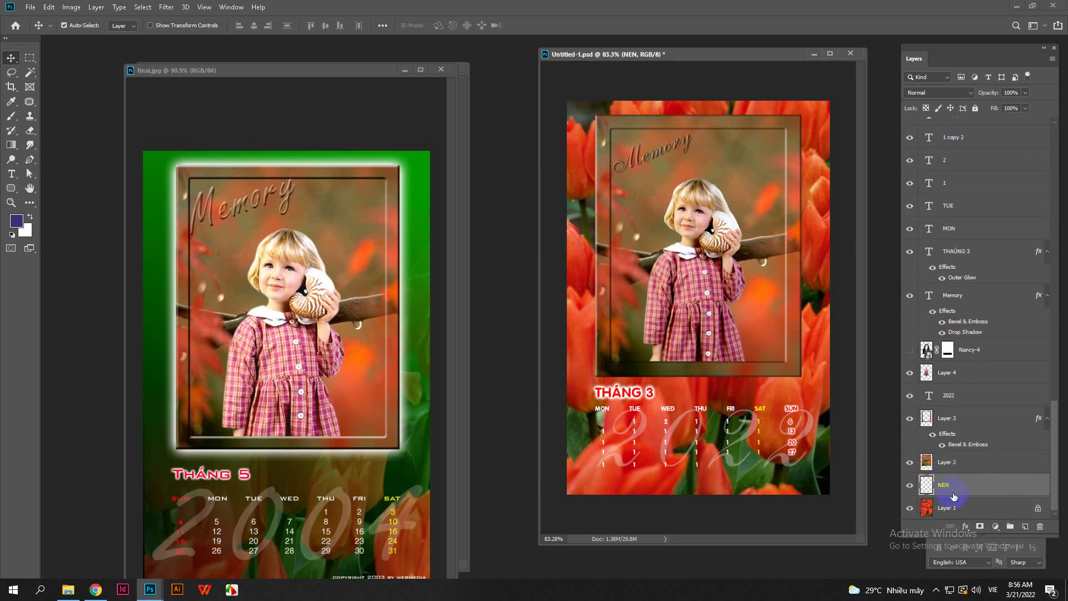
Step: Set the foreground colour to the green 058001 sampled from the background of final.jpg
{"action": "left_click", "coordinate": [16, 221]}
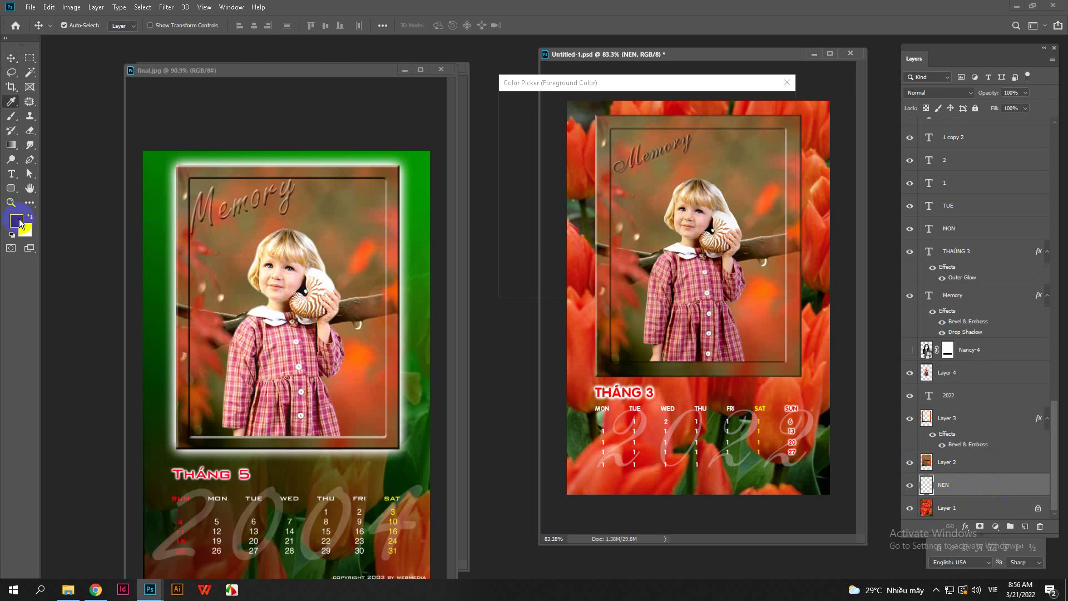
{"action": "left_click", "coordinate": [170, 155]}
{"action": "left_click", "coordinate": [758, 107]}
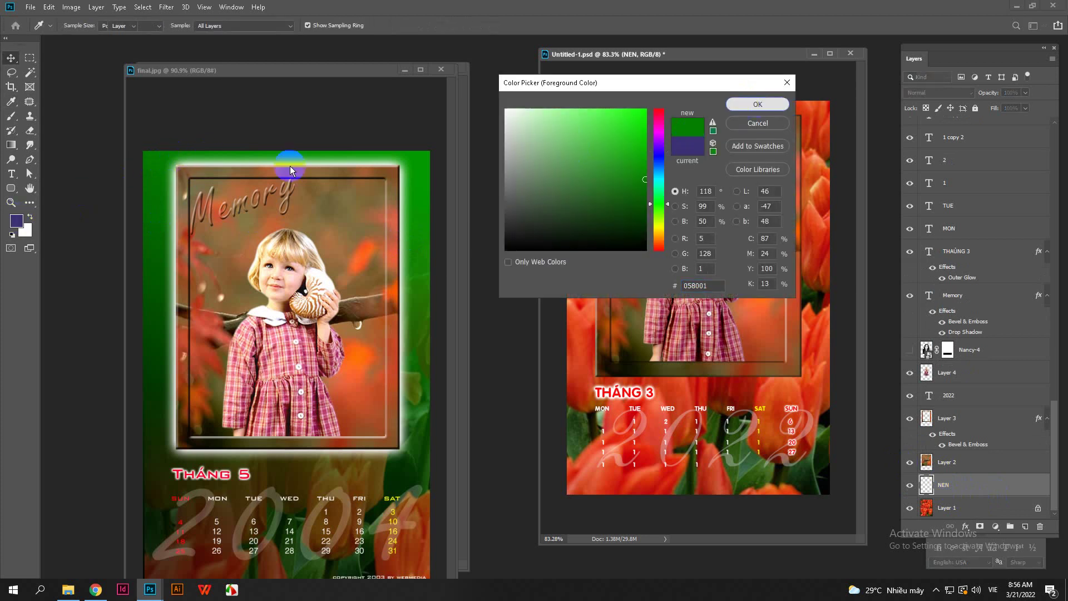
{"action": "key", "text": "v"}
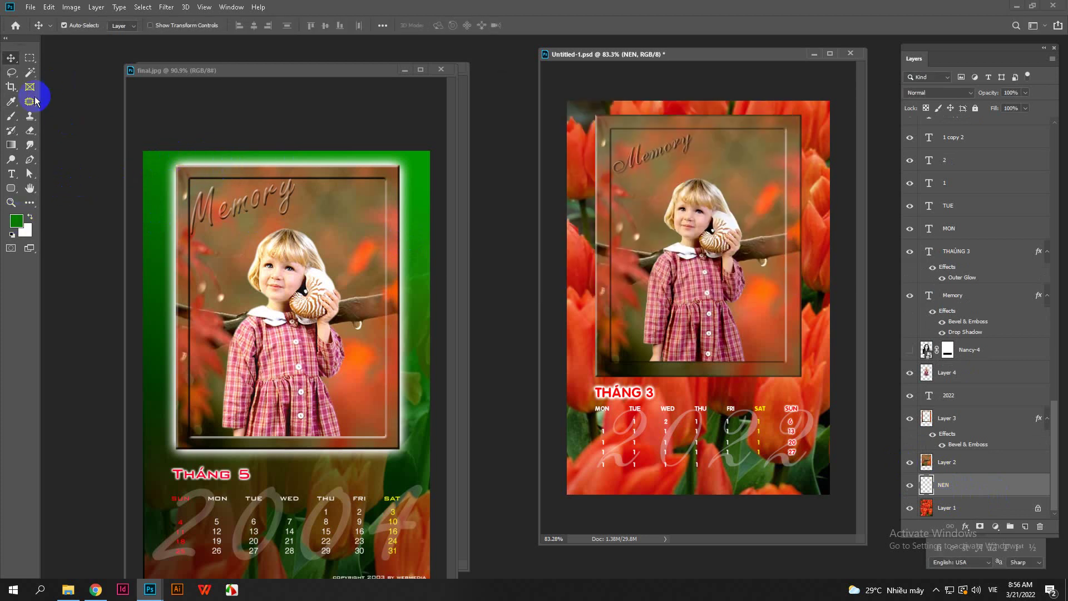
Step: Set the Gradient tool to a linear gradient running from the green foreground colour to transparent
{"action": "left_click", "coordinate": [11, 144]}
{"action": "left_click", "coordinate": [105, 26]}
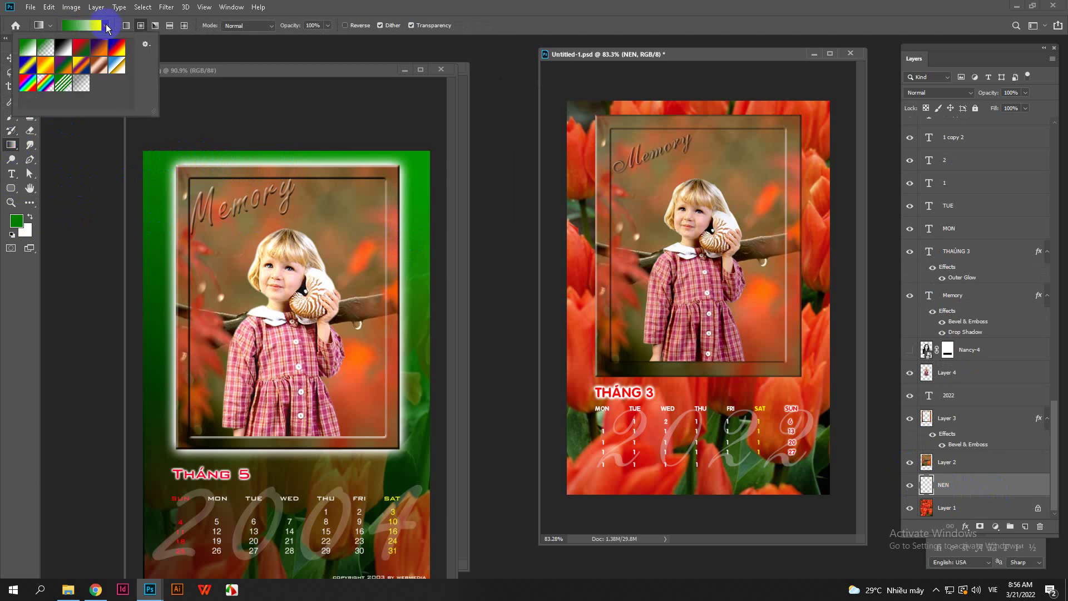
{"action": "left_click", "coordinate": [45, 47]}
{"action": "left_click", "coordinate": [480, 5]}
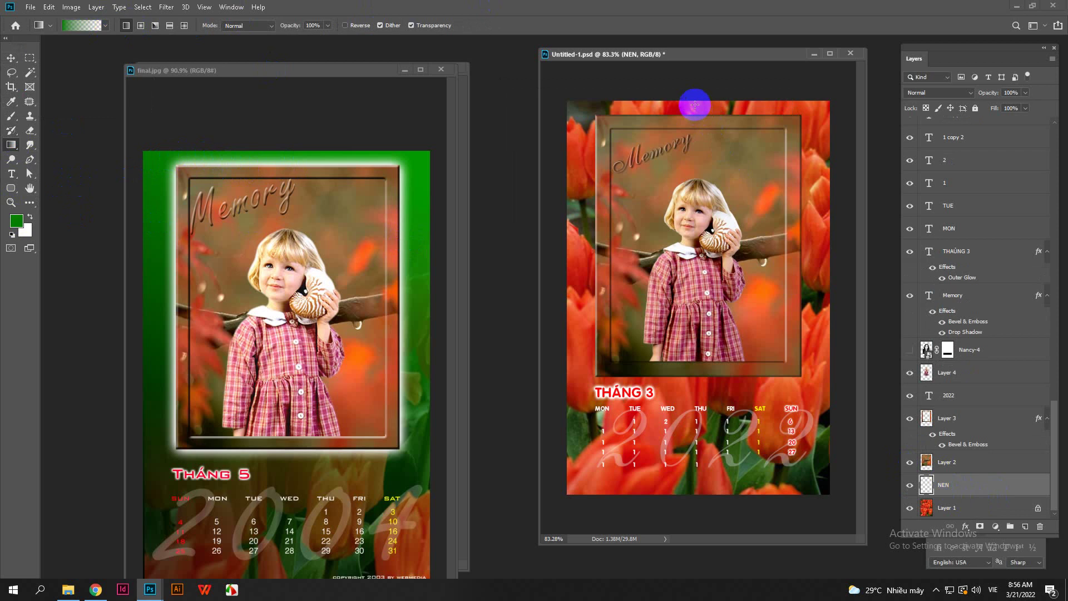
Step: Try the green-to-transparent gradient down the full height of the page on the NEN layer, then undo it
{"action": "left_click_drag", "start_coordinate": [695, 103], "coordinate": [710, 497]}
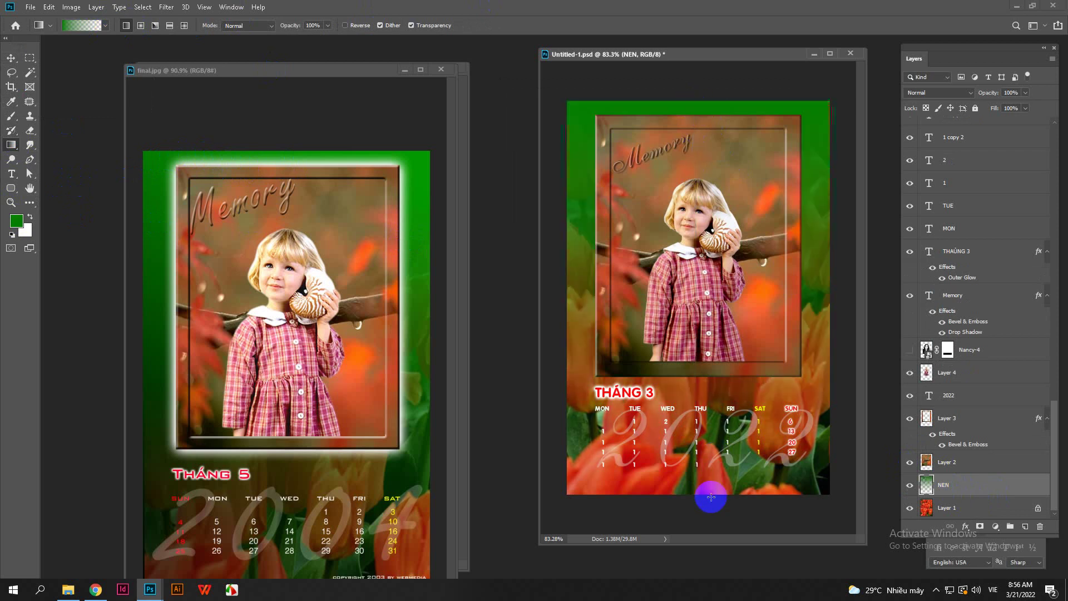
{"action": "key", "text": "ctrl+z"}
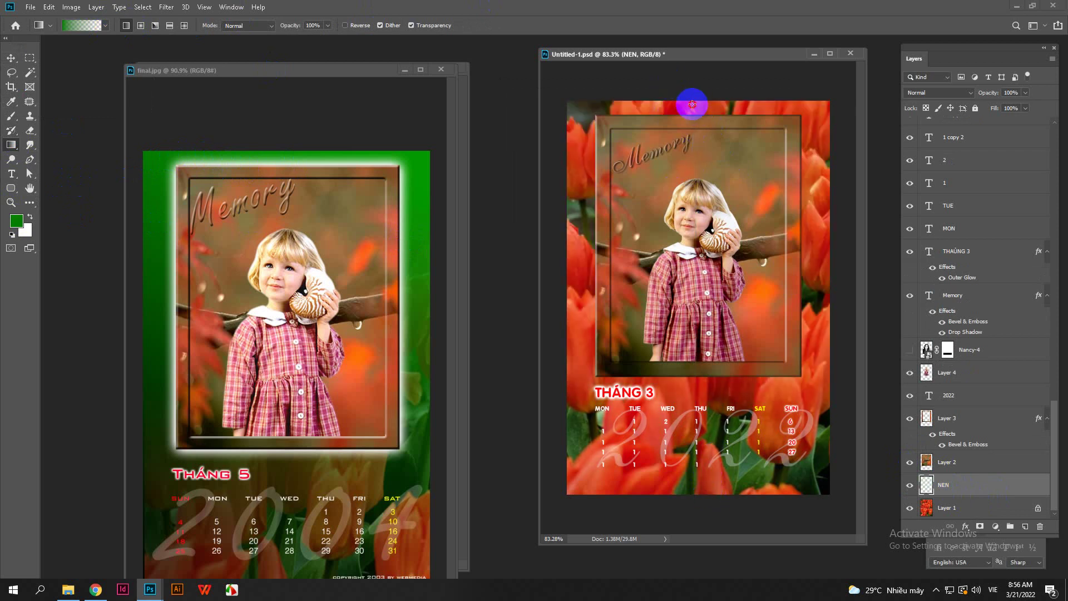
Step: Fill the NEN layer with the green-to-transparent gradient, running vertically from the page's top edge to its bottom edge
{"action": "left_click_drag", "start_coordinate": [692, 104], "coordinate": [698, 593]}
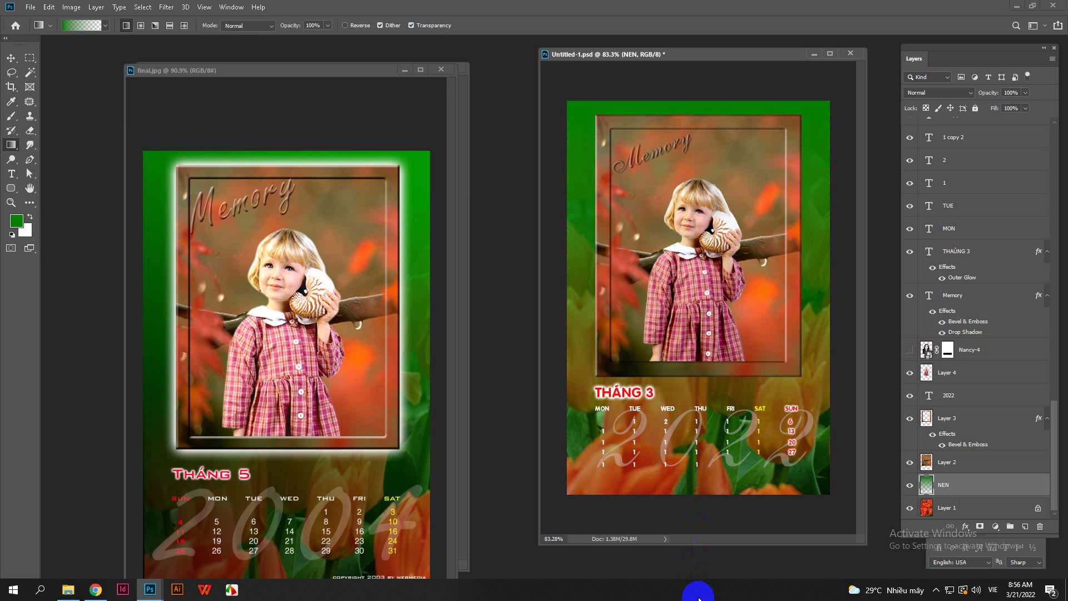
{"action": "key", "text": "ctrl+z"}
{"action": "left_click_drag", "start_coordinate": [688, 103], "coordinate": [691, 496]}
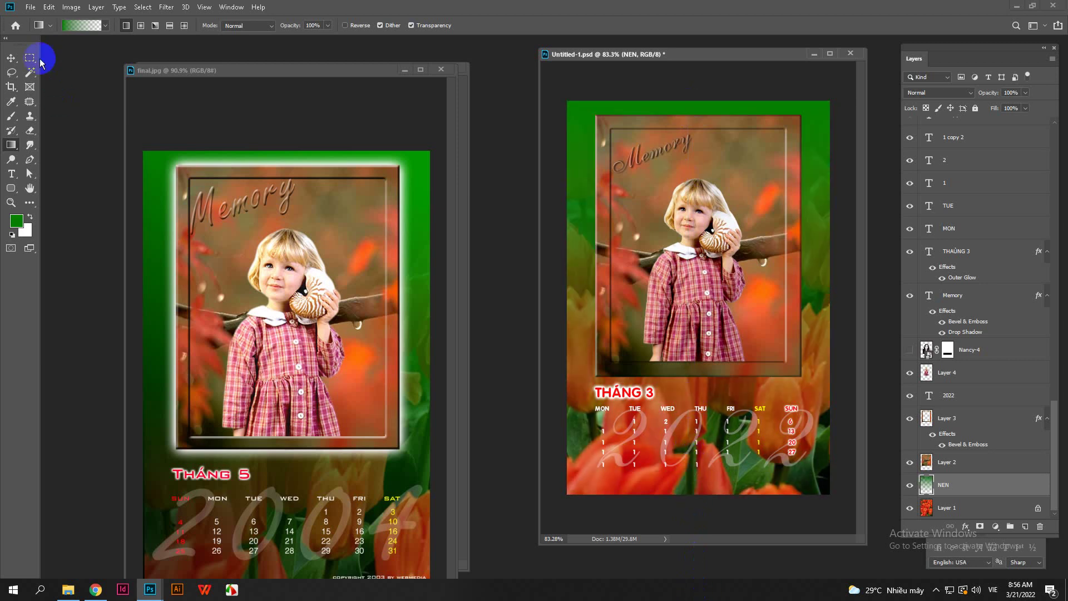
Step: Select the bevelled photo frame, Layer 3, and switch its visibility off and on to check what it covers
{"action": "left_click", "coordinate": [11, 57]}
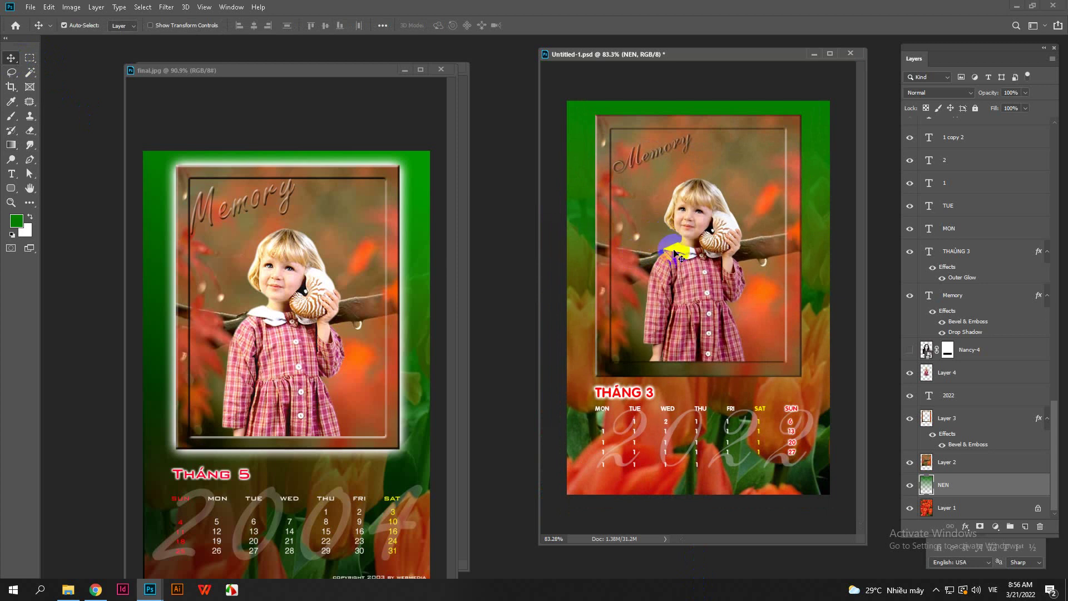
{"action": "left_click", "coordinate": [796, 281]}
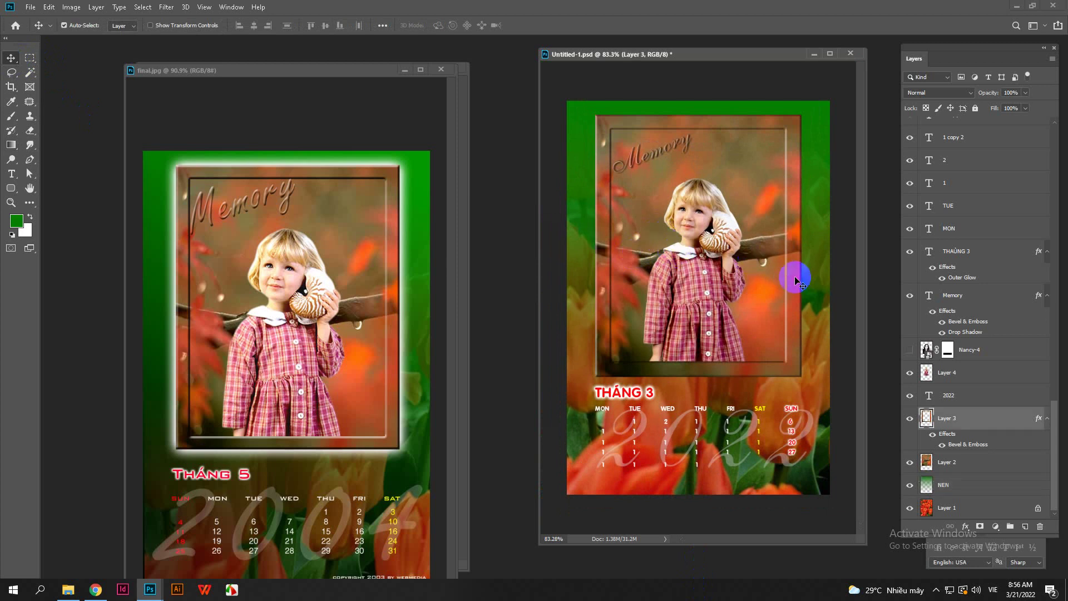
{"action": "left_click", "coordinate": [910, 418]}
{"action": "left_click", "coordinate": [910, 418]}
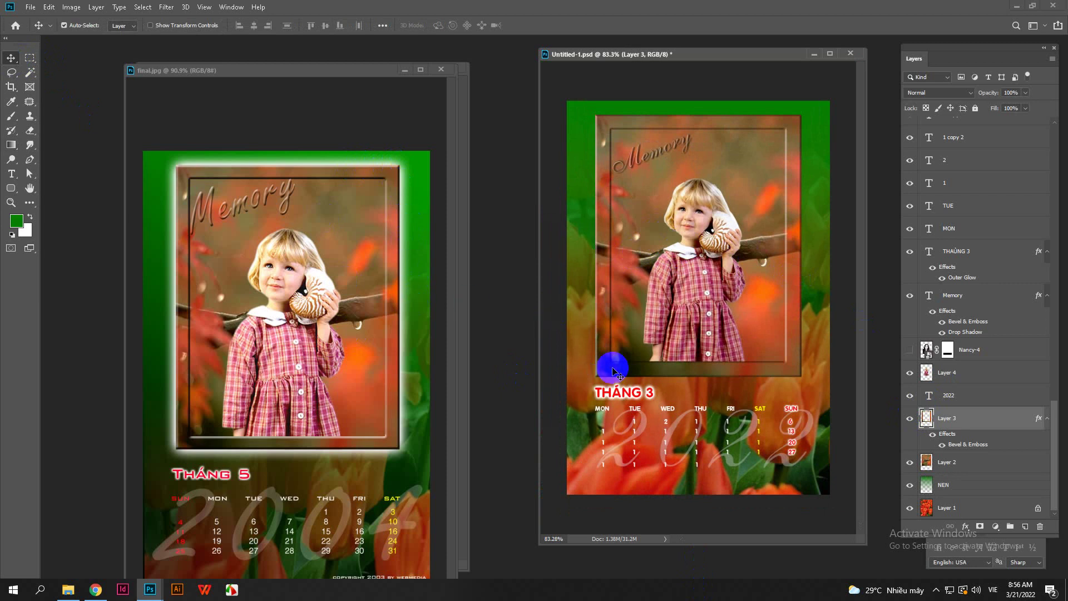
{"action": "left_click", "coordinate": [910, 420]}
{"action": "left_click", "coordinate": [911, 420]}
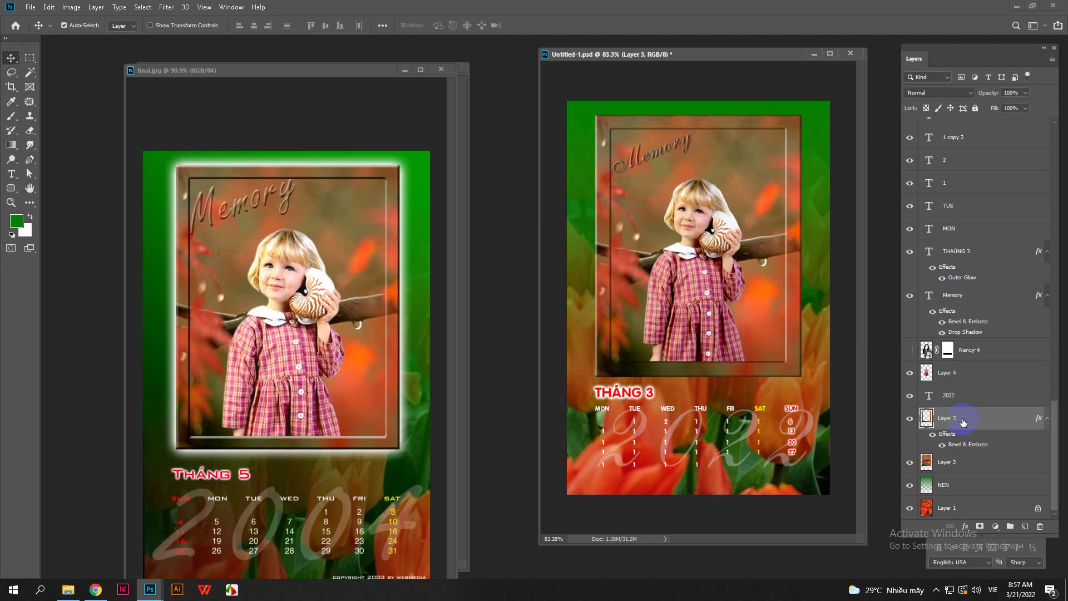
Step: Add a white Outer Glow to Layer 3 with 100% opacity, 8% spread and a size of 16 px
{"action": "left_click", "coordinate": [965, 526]}
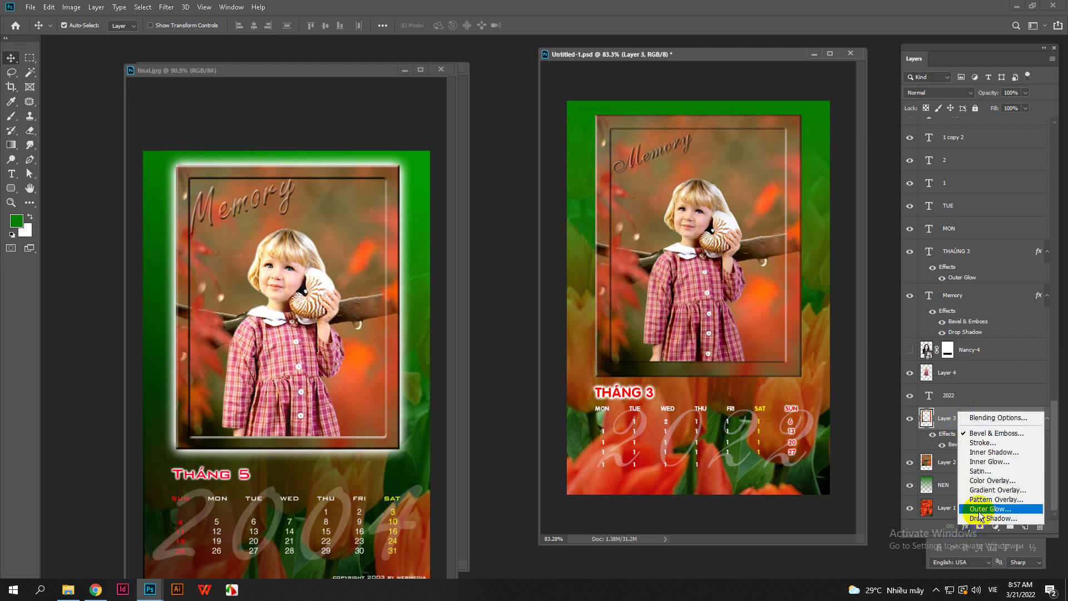
{"action": "left_click", "coordinate": [979, 509]}
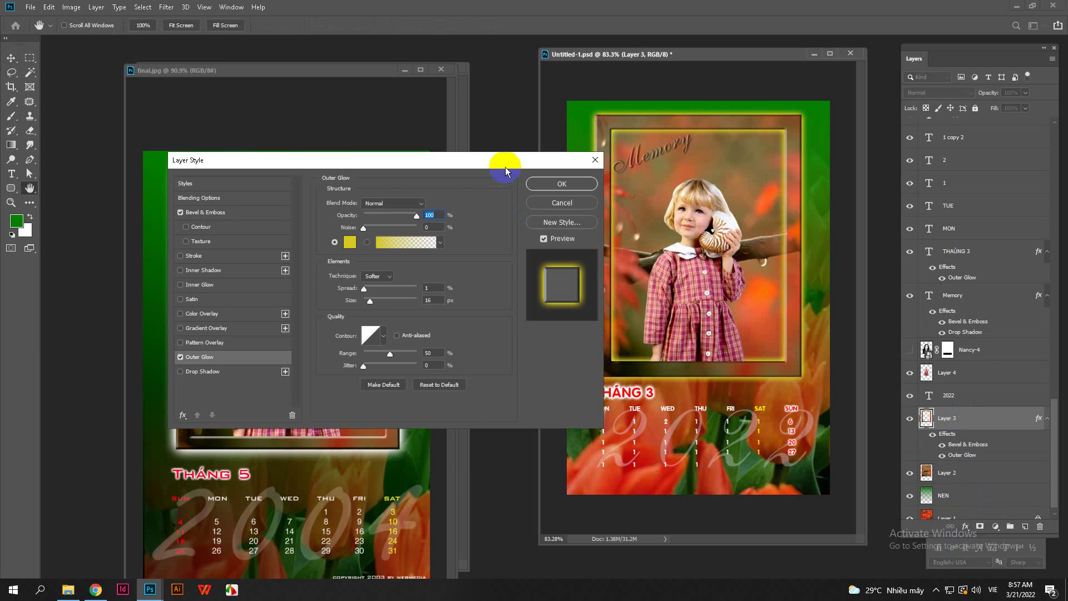
{"action": "left_click", "coordinate": [350, 242]}
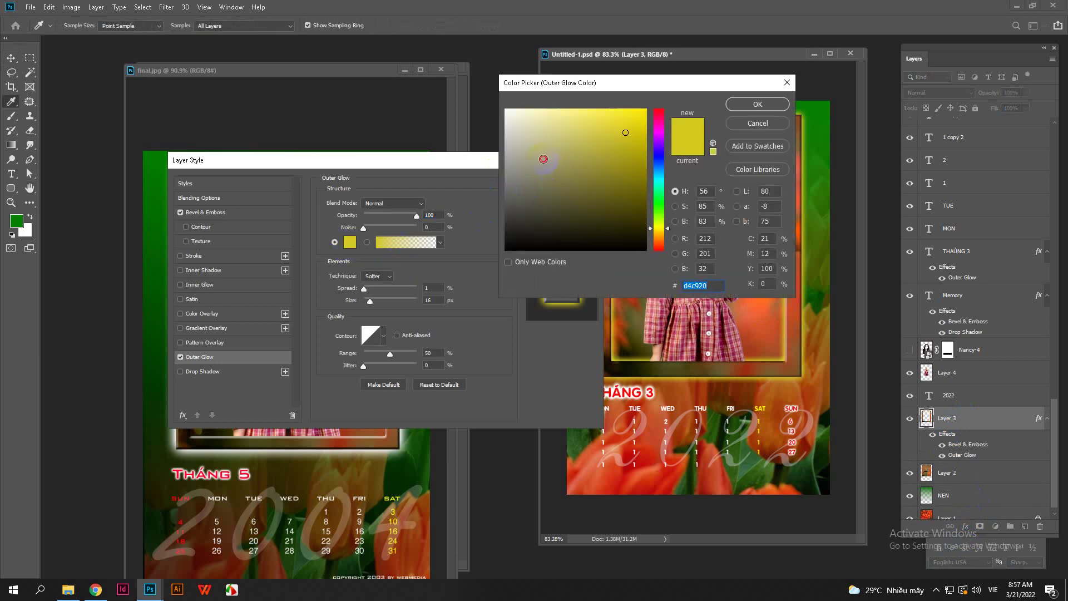
{"action": "left_click_drag", "start_coordinate": [543, 159], "coordinate": [498, 97]}
{"action": "left_click", "coordinate": [753, 105]}
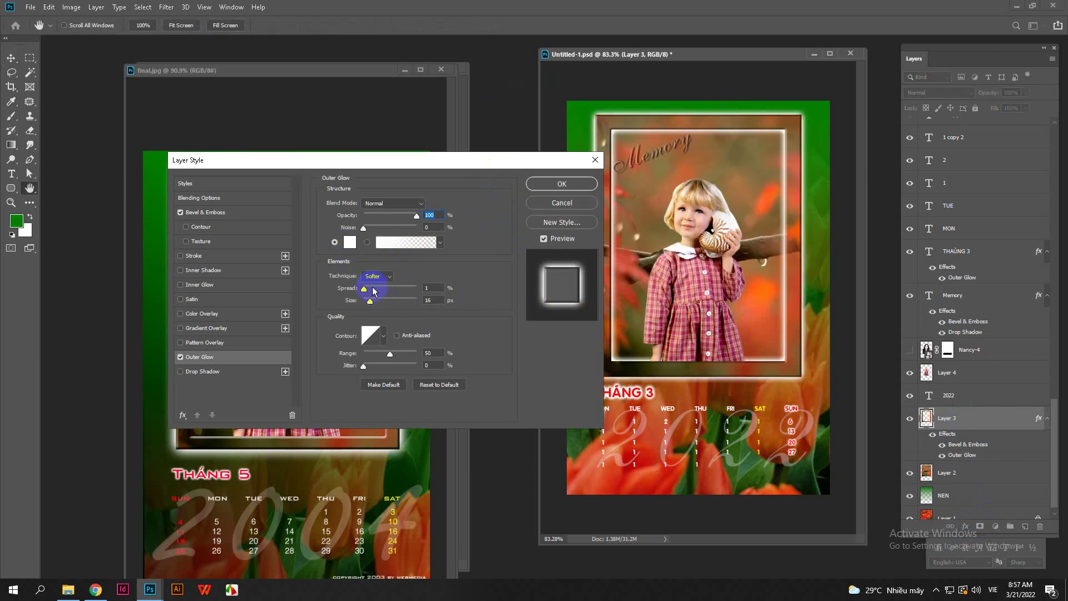
{"action": "mouse_move", "coordinate": [372, 305]}
{"action": "left_mouse_down"}
{"action": "mouse_move", "coordinate": [368, 289]}
{"action": "mouse_move", "coordinate": [370, 300]}
{"action": "left_mouse_up"}
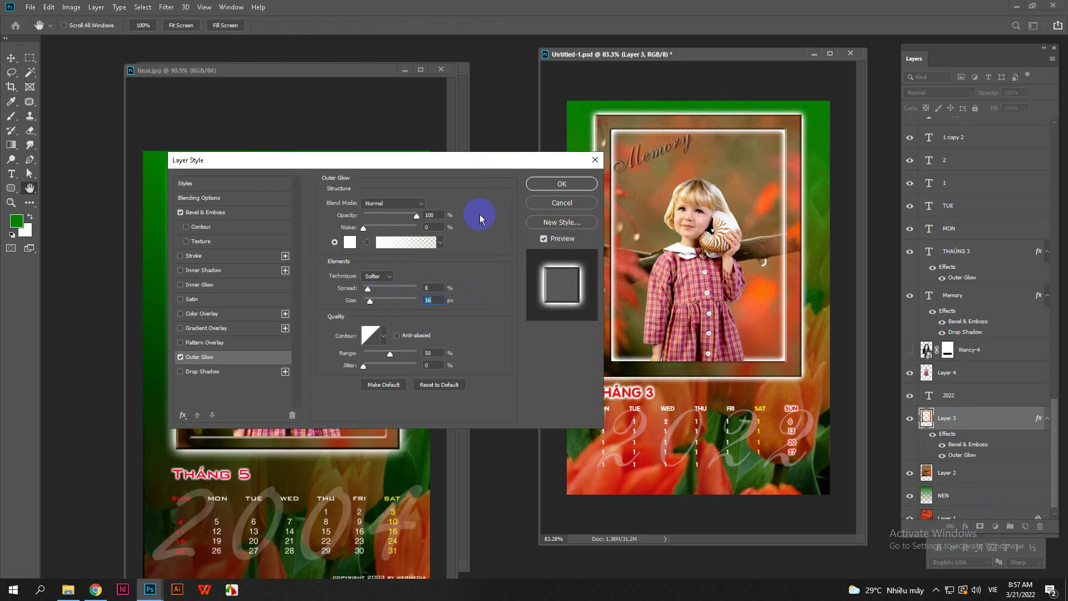
{"action": "left_click", "coordinate": [563, 184]}
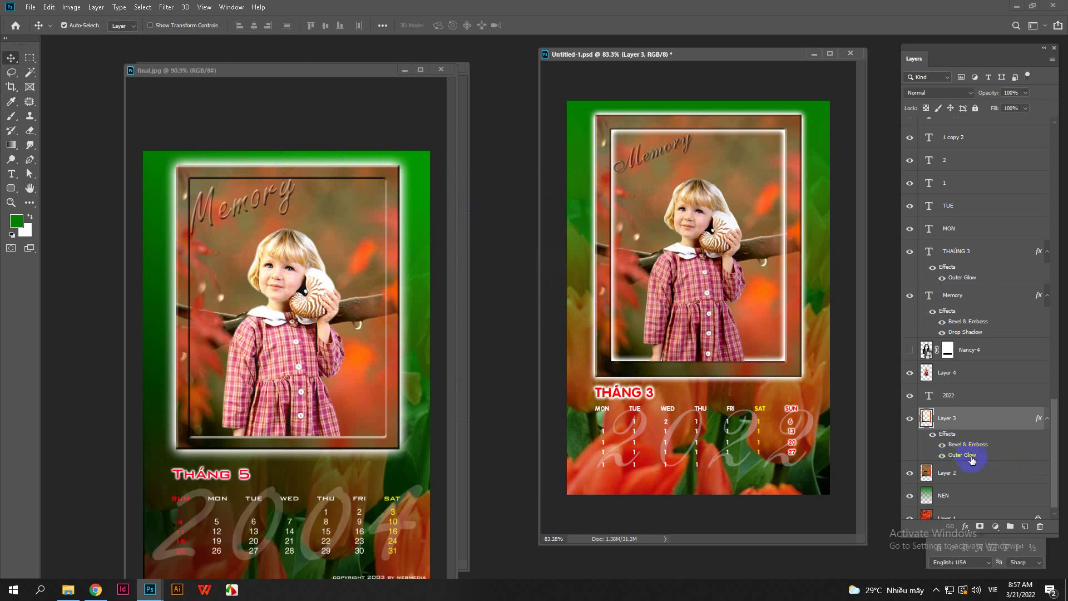
Step: Compare the frame with and without Layer 3's Outer Glow, leaving the effect hidden
{"action": "left_click", "coordinate": [942, 455]}
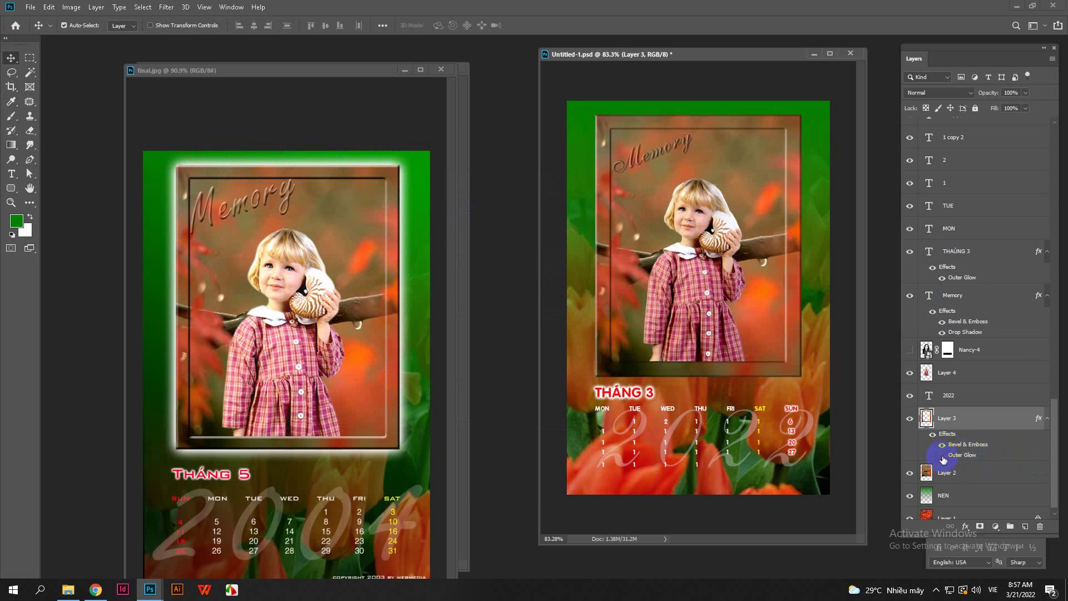
{"action": "left_click", "coordinate": [942, 456]}
{"action": "left_click", "coordinate": [942, 456]}
{"action": "left_click", "coordinate": [942, 456]}
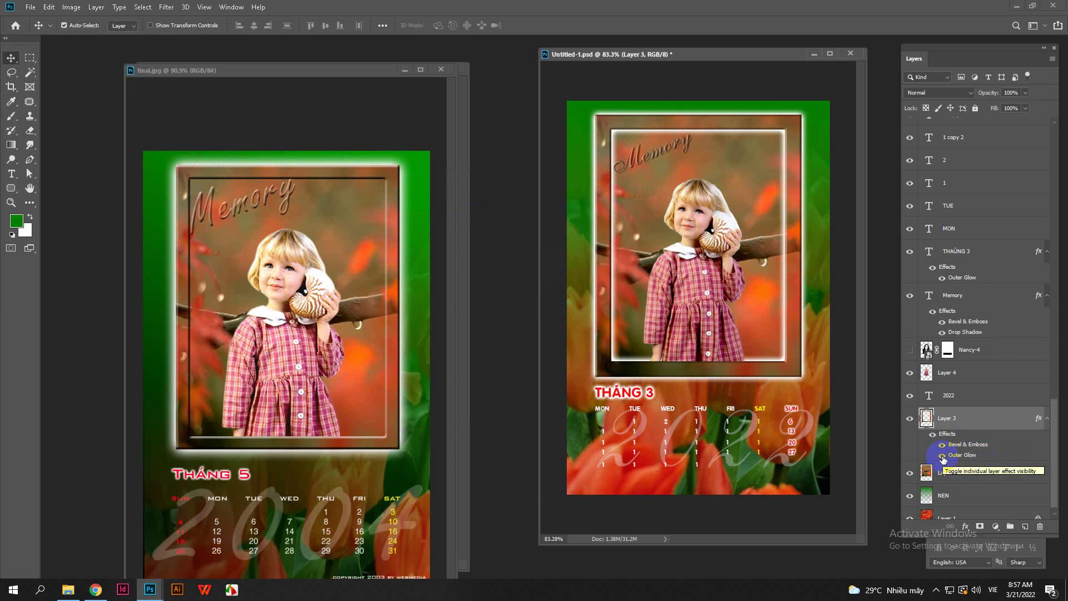
{"action": "left_click", "coordinate": [943, 457]}
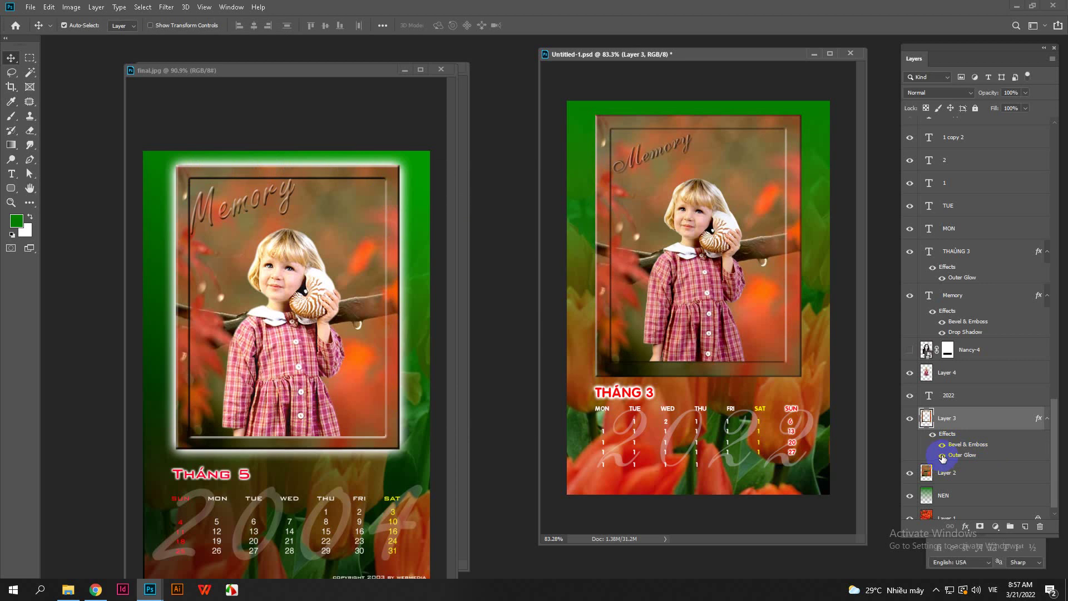
{"action": "left_click", "coordinate": [942, 456]}
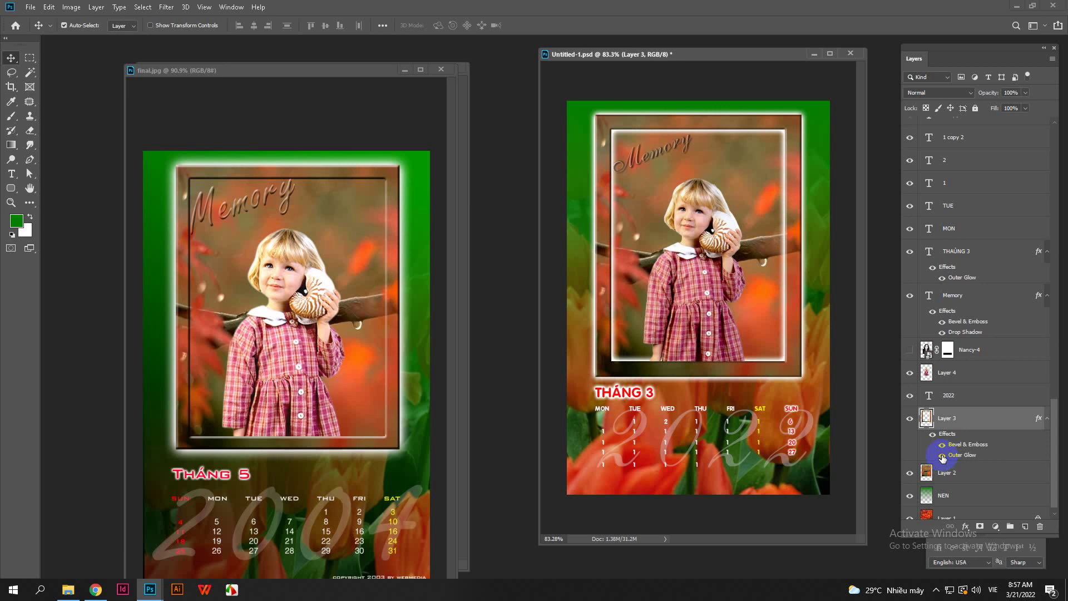
{"action": "left_click", "coordinate": [942, 455]}
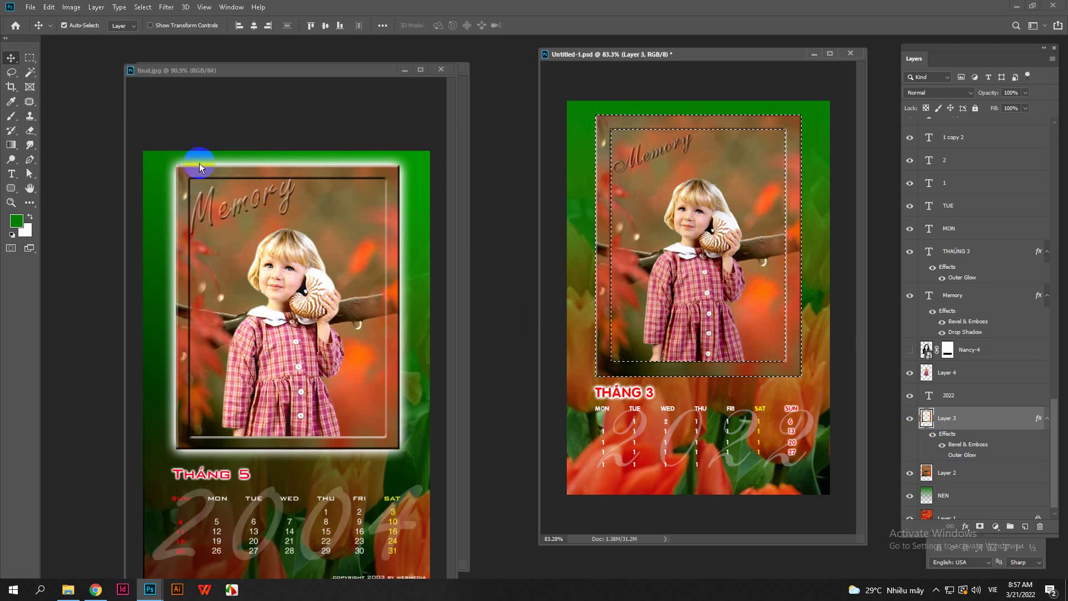
Step: Extend the frame selection to include its interior, fill it with the green foreground colour on a new layer, and deselect
{"action": "left_click", "coordinate": [29, 58]}
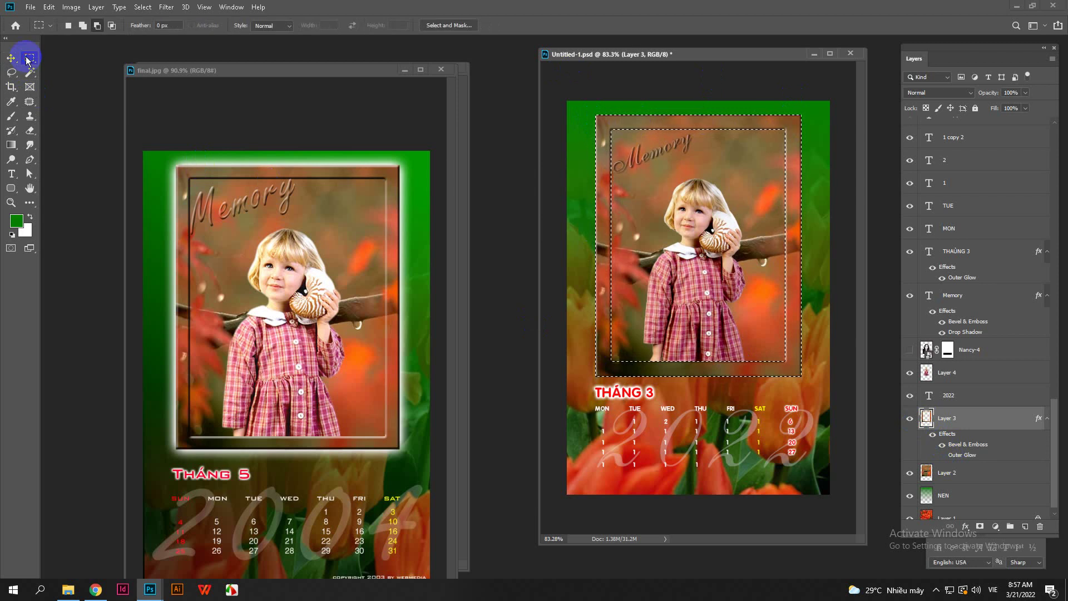
{"action": "left_click", "coordinate": [83, 25]}
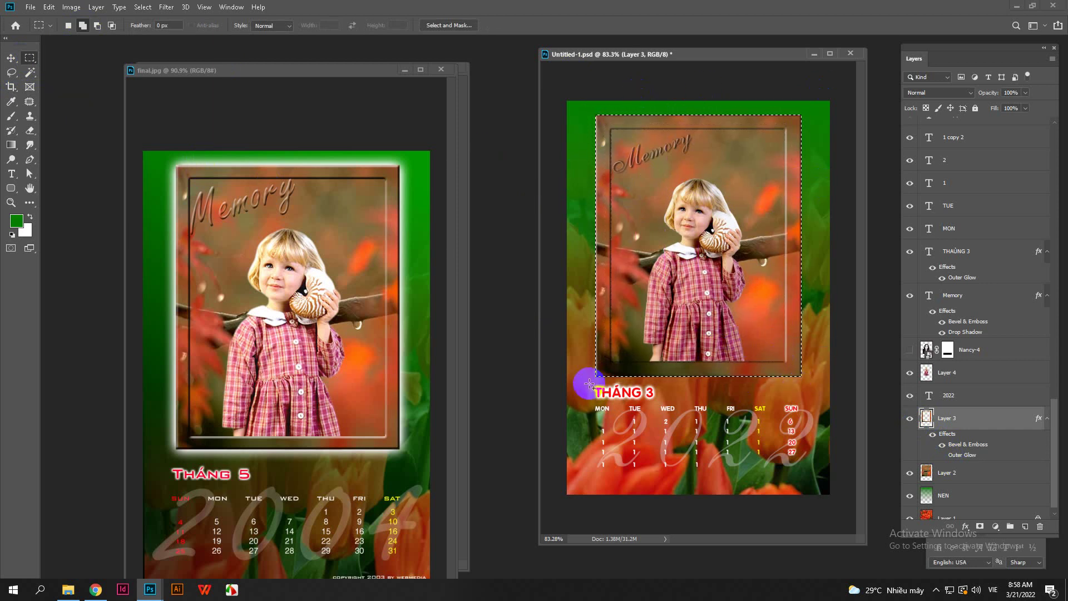
{"action": "left_click", "coordinate": [1024, 526]}
{"action": "left_click", "coordinate": [944, 422]}
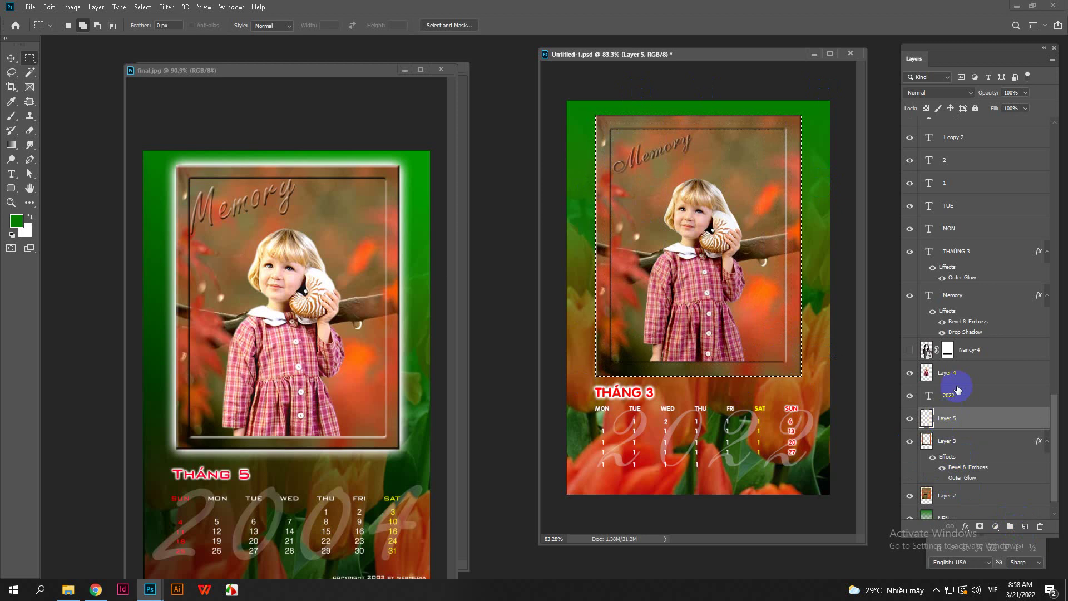
{"action": "key", "text": "ctrl+j"}
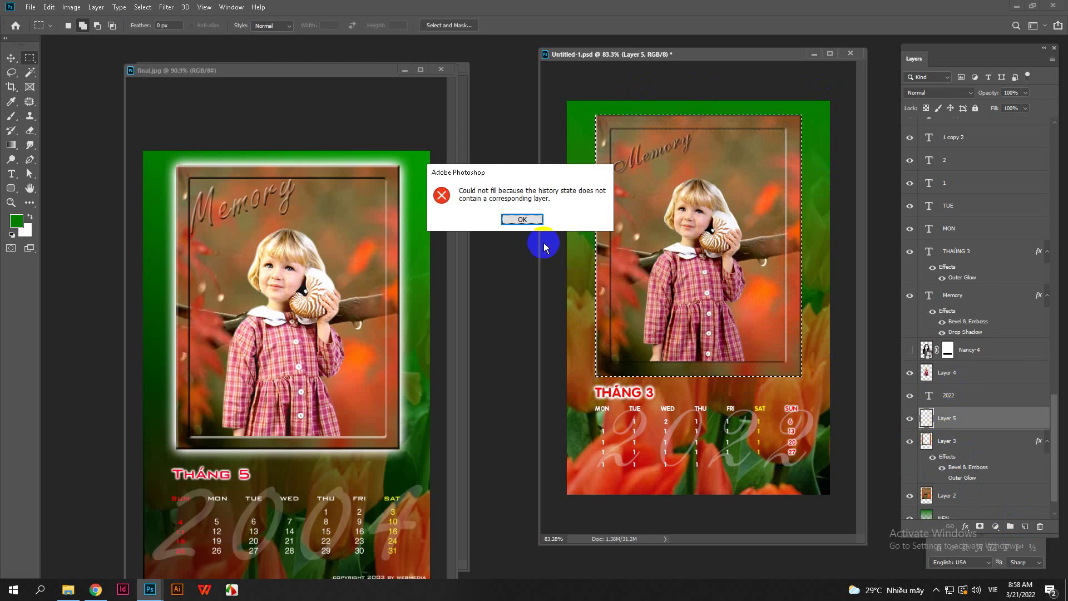
{"action": "left_click", "coordinate": [528, 221]}
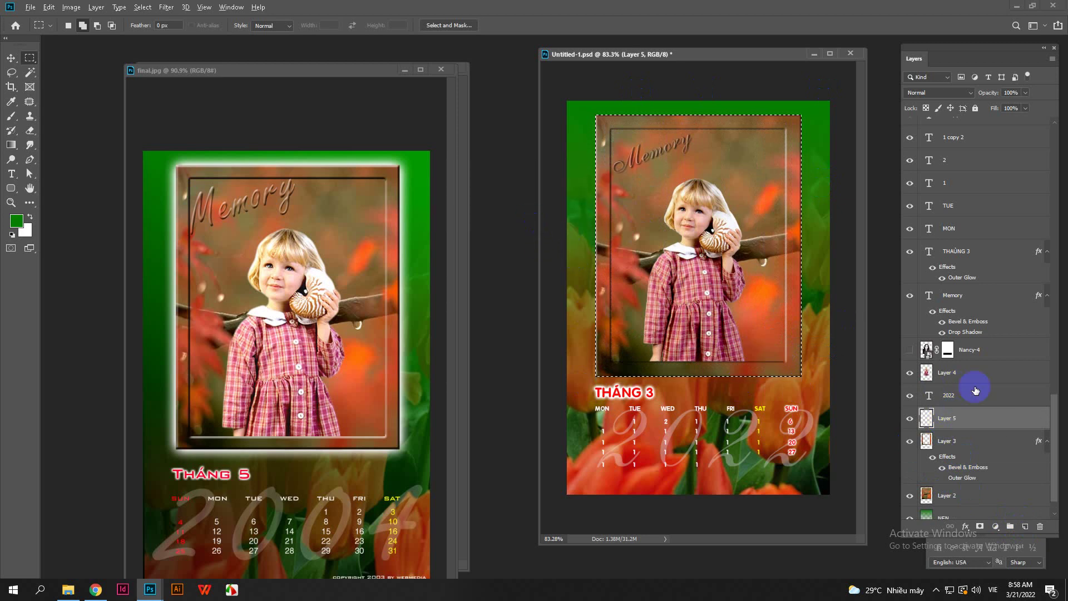
{"action": "key", "text": "alt+BackSpace"}
{"action": "key", "text": "ctrl+d"}
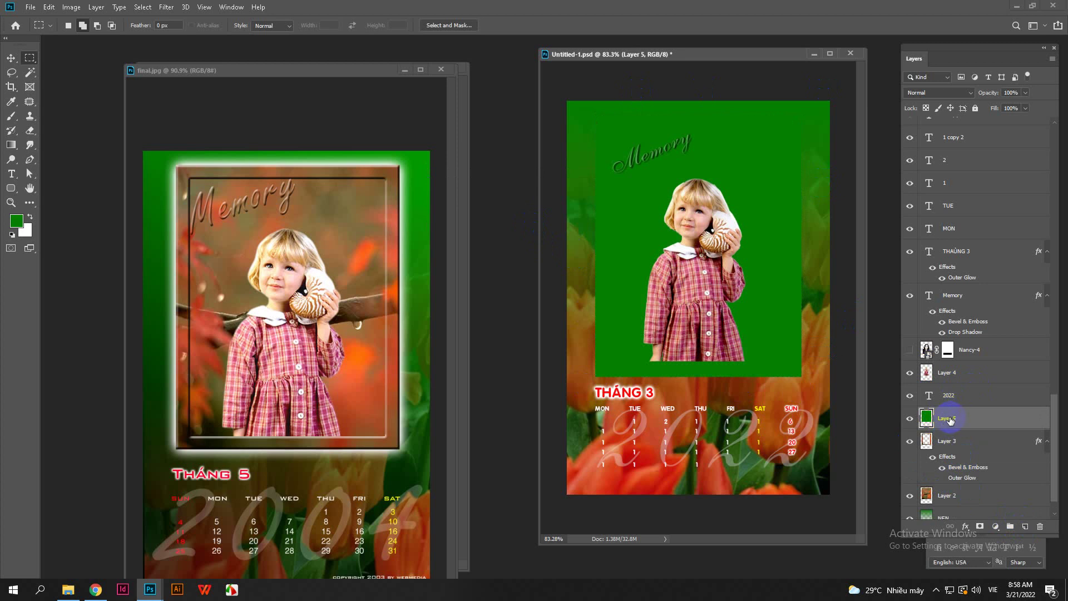
Step: Move the green rectangle, Layer 5, below Layer 2 and give it a white Outer Glow with 8% spread and 40 px size
{"action": "left_click_drag", "start_coordinate": [950, 420], "coordinate": [948, 501]}
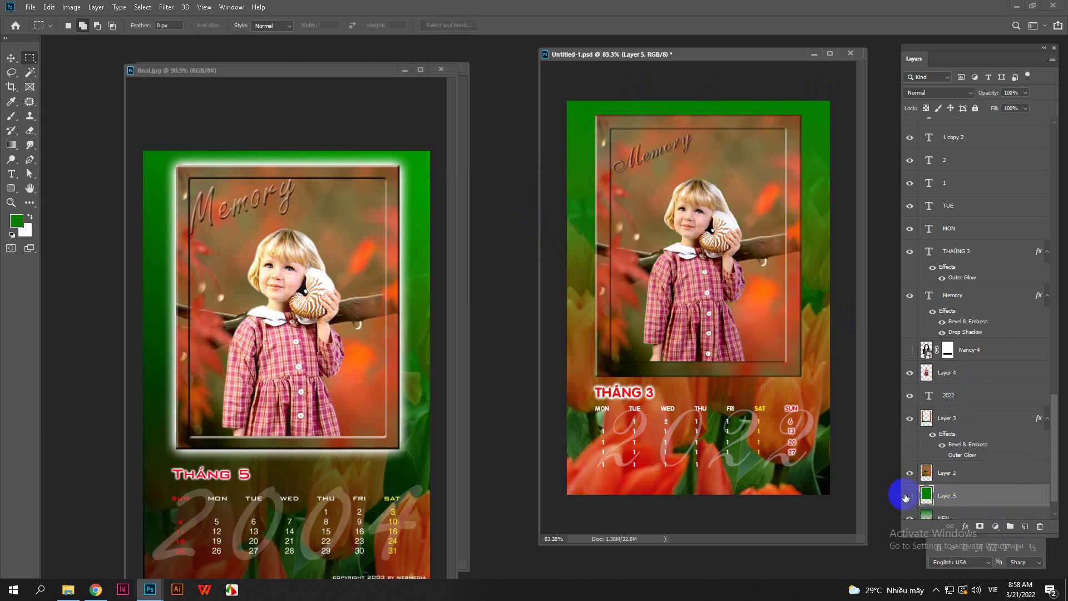
{"action": "key", "text": "alt+BackSpace"}
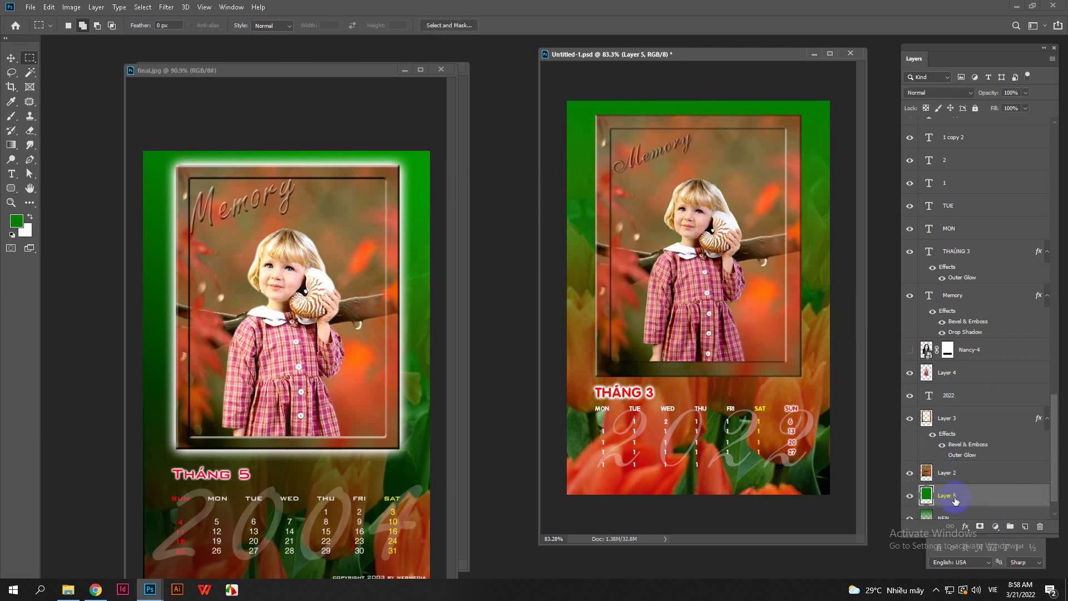
{"action": "left_click", "coordinate": [965, 526]}
{"action": "left_click", "coordinate": [979, 511]}
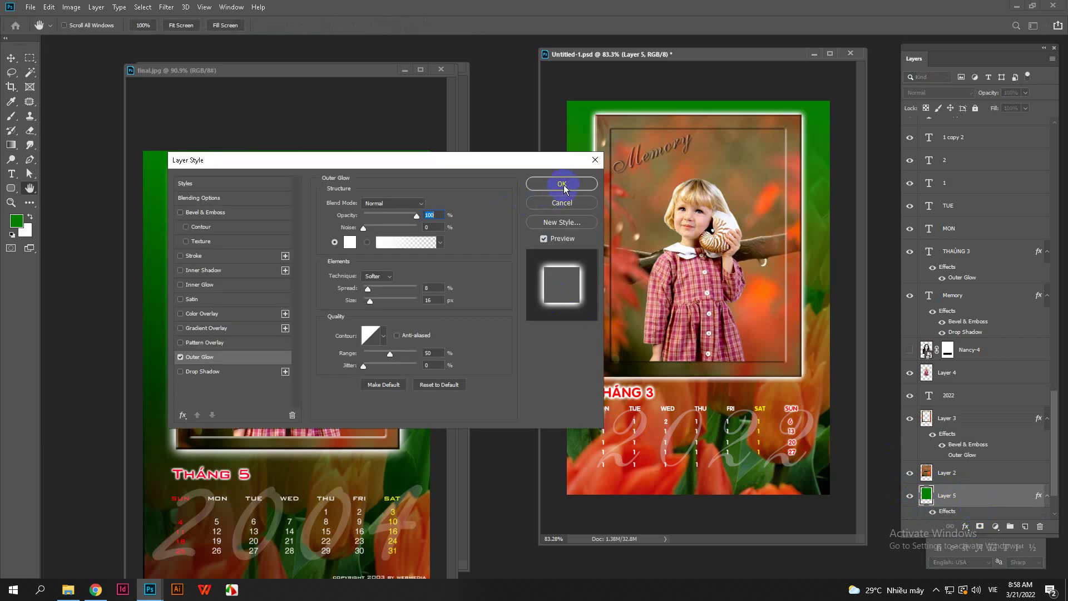
{"action": "left_click_drag", "start_coordinate": [370, 301], "coordinate": [374, 301]}
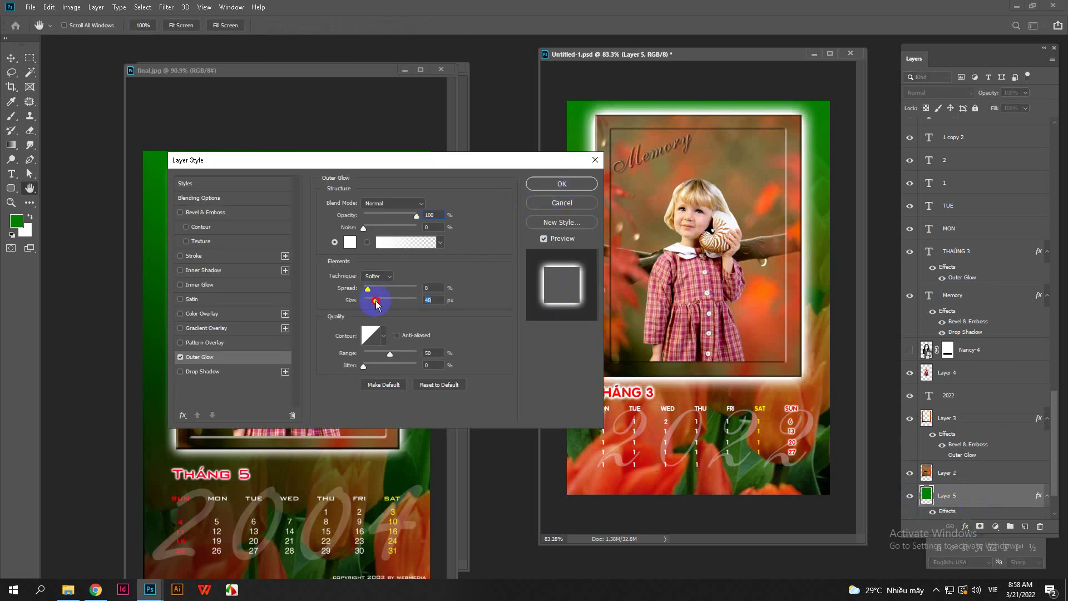
{"action": "left_click", "coordinate": [561, 184]}
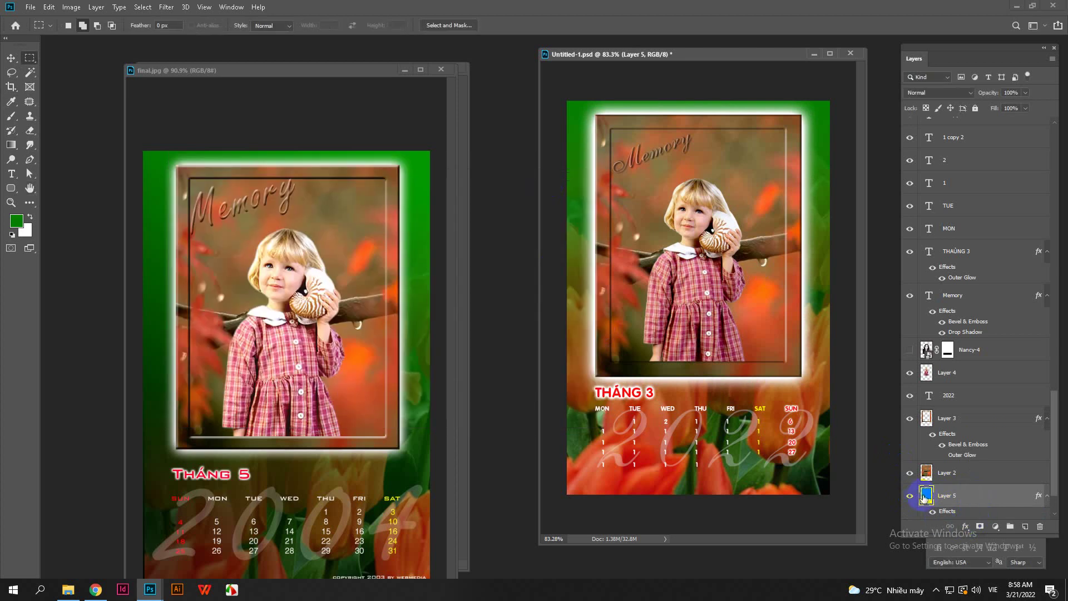
Step: Toggle the visibility of Layer 5, Layer 2 and Layer 3 to inspect the glowing green rectangle behind the photo
{"action": "left_click", "coordinate": [910, 496]}
{"action": "left_click", "coordinate": [910, 473]}
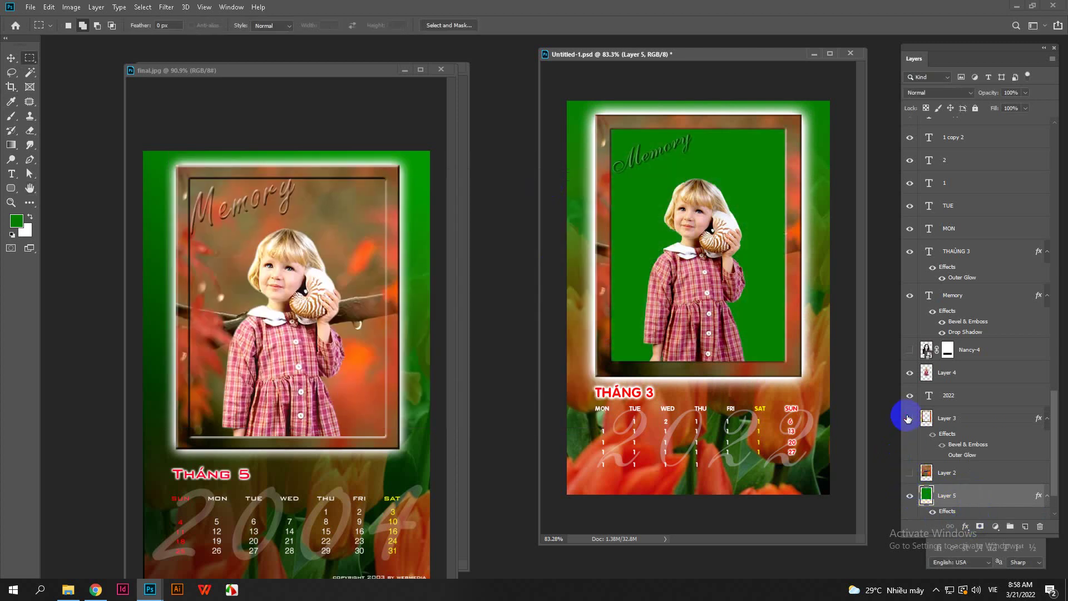
{"action": "left_click", "coordinate": [908, 418]}
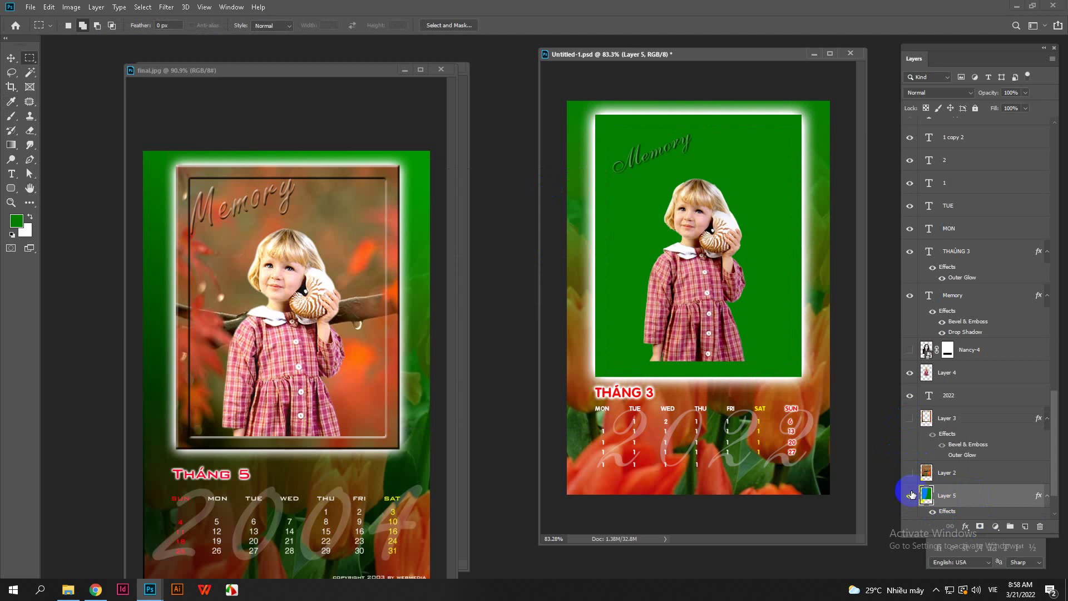
{"action": "left_click", "coordinate": [910, 472]}
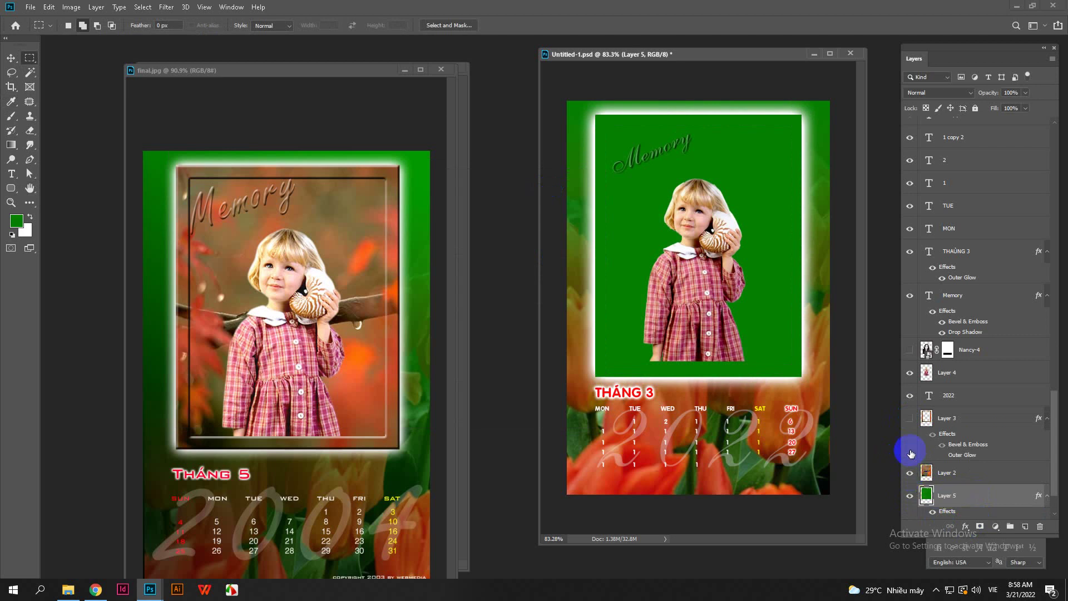
{"action": "left_click", "coordinate": [910, 417]}
Step: Hide Layer 5, and convert Layer 3's effects, with the Outer Glow switched back on, into separate layers
{"action": "left_click", "coordinate": [910, 495]}
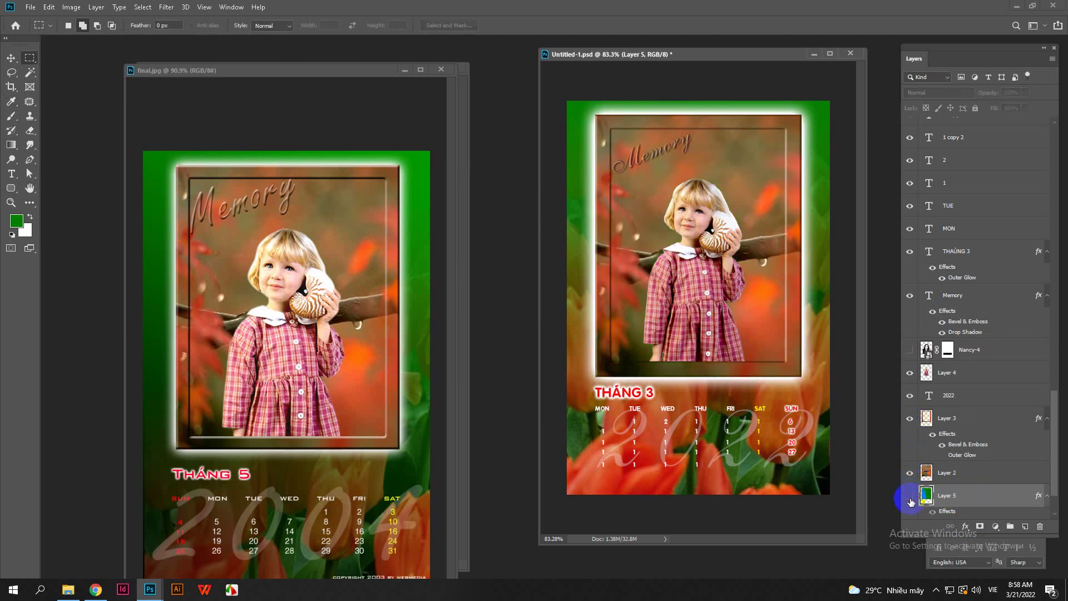
{"action": "left_click", "coordinate": [941, 456]}
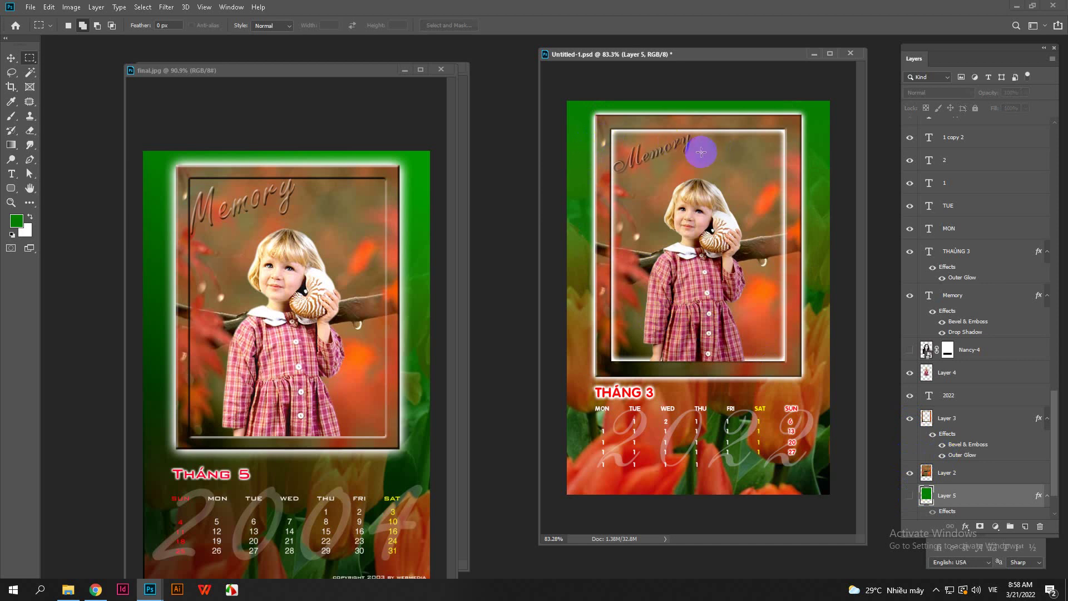
{"action": "right_click", "coordinate": [965, 458]}
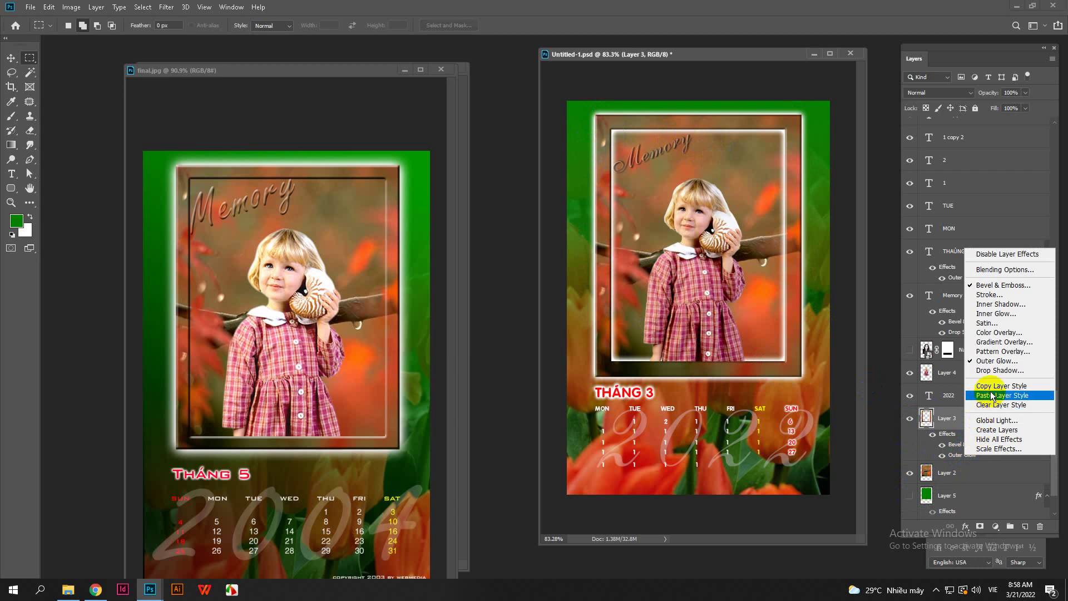
{"action": "left_click", "coordinate": [991, 430]}
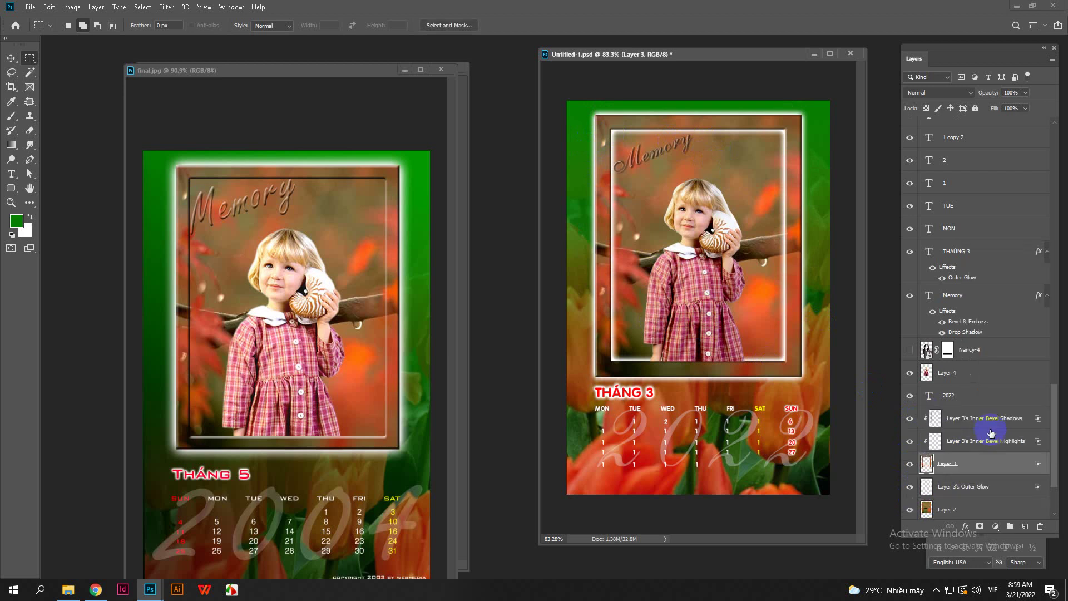
Step: Toggle the visibility of Layer 3's separated inner bevel and outer glow layers to check what each contributes to the frame
{"action": "left_click", "coordinate": [910, 441]}
{"action": "left_click", "coordinate": [910, 418]}
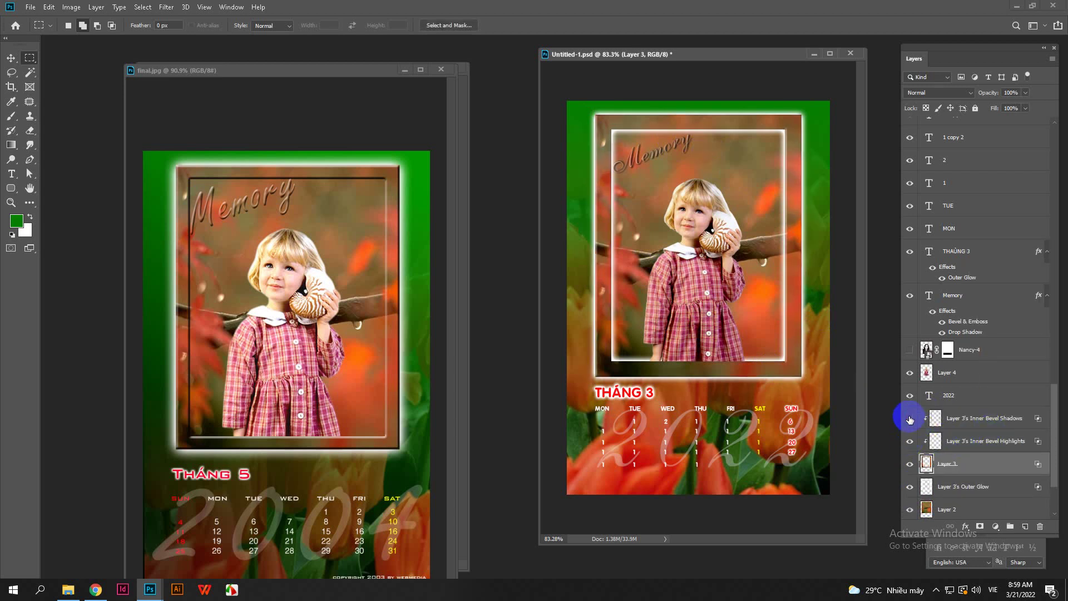
{"action": "left_click", "coordinate": [913, 490]}
{"action": "left_click", "coordinate": [912, 492]}
Step: Erase the inner part of the Layer 3's Outer Glow layer using a rectangular selection just outside the frame's inner edge, and deselect
{"action": "left_click", "coordinate": [945, 488]}
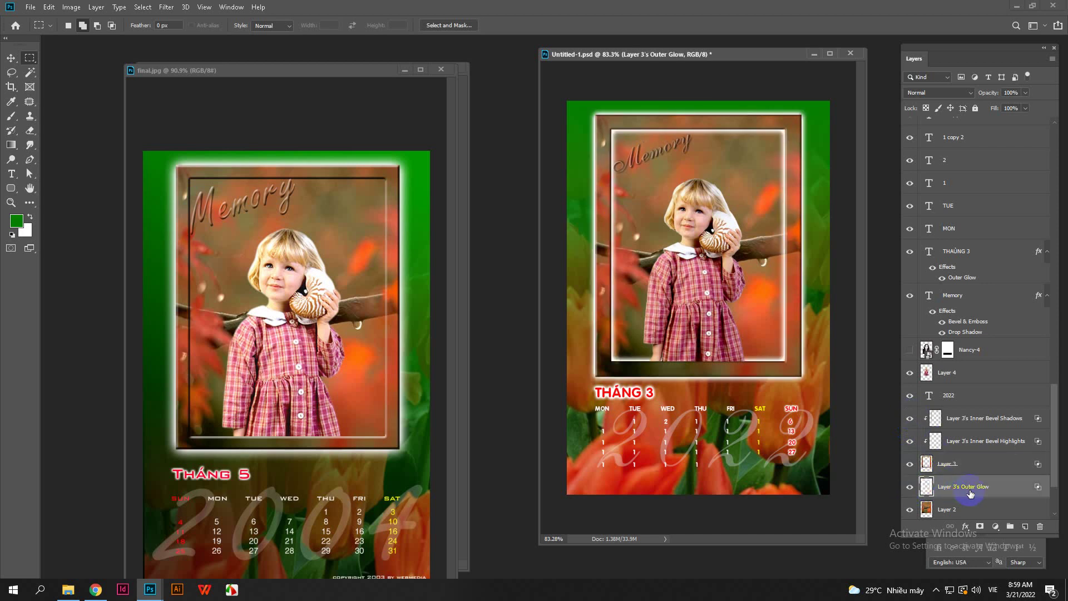
{"action": "scroll", "coordinate": [949, 488], "scroll_direction": "down", "scroll_amount": 4}
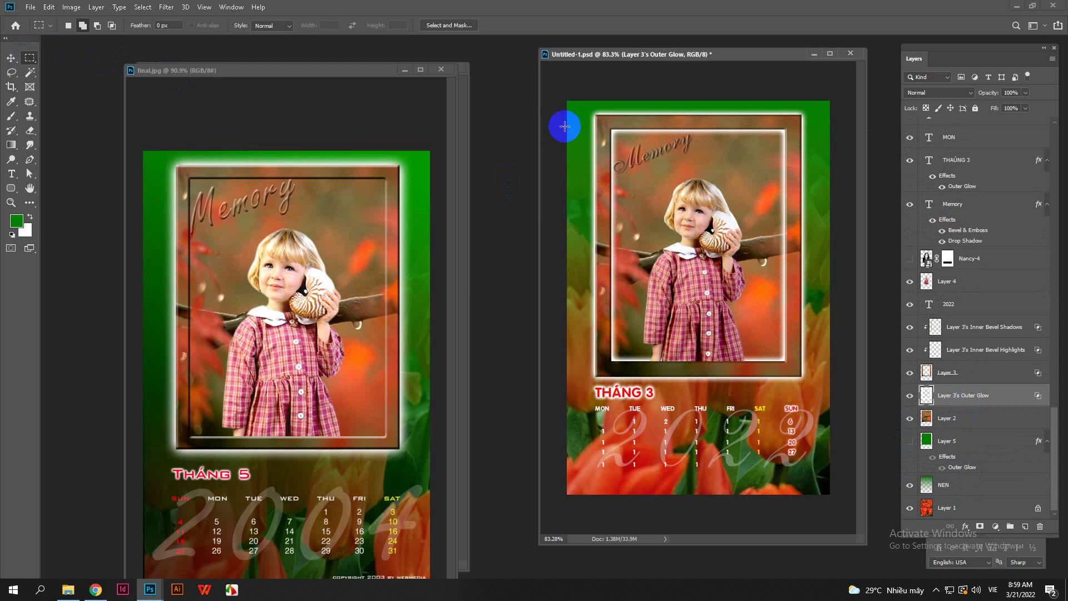
{"action": "left_click_drag", "start_coordinate": [607, 124], "coordinate": [794, 367]}
{"action": "key", "text": "Delete"}
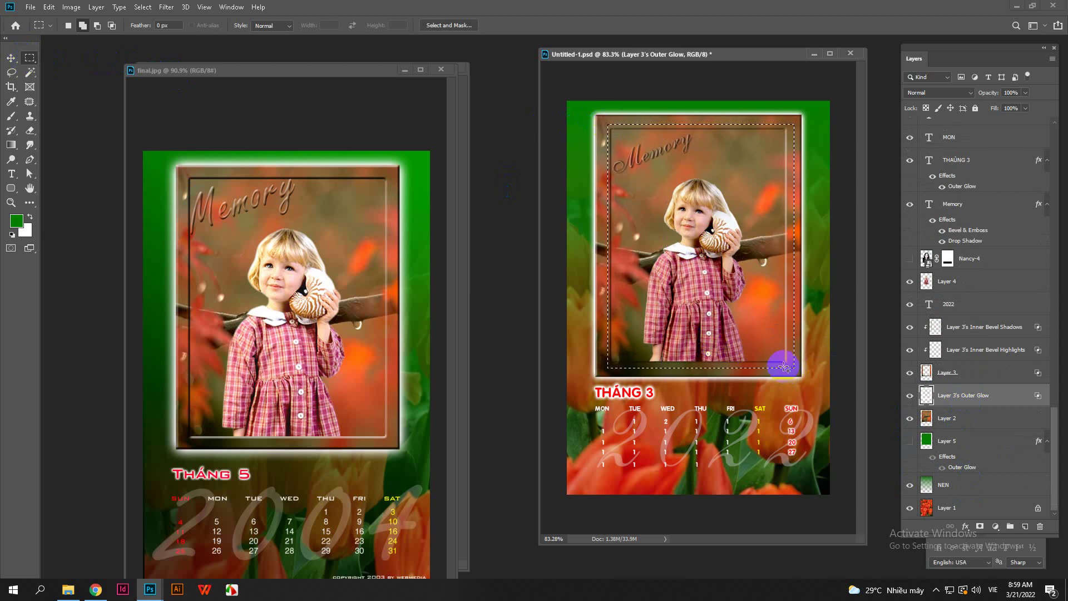
{"action": "key", "text": "ctrl+d"}
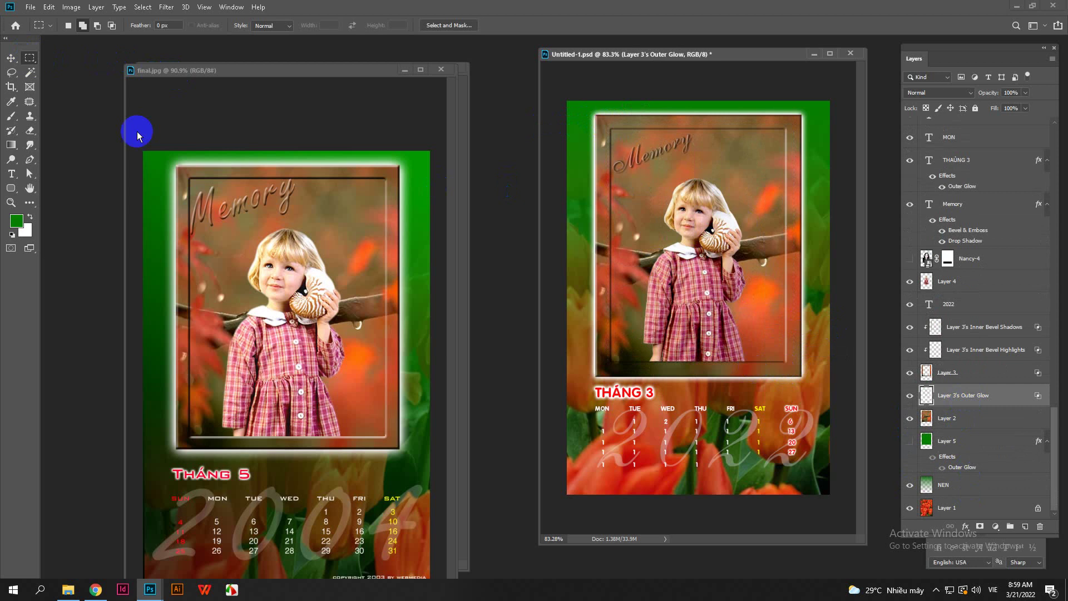
Step: Hide the Layer 3's Outer Glow layer and show Layer 5 with its white glow behind the photo instead
{"action": "left_click", "coordinate": [10, 57]}
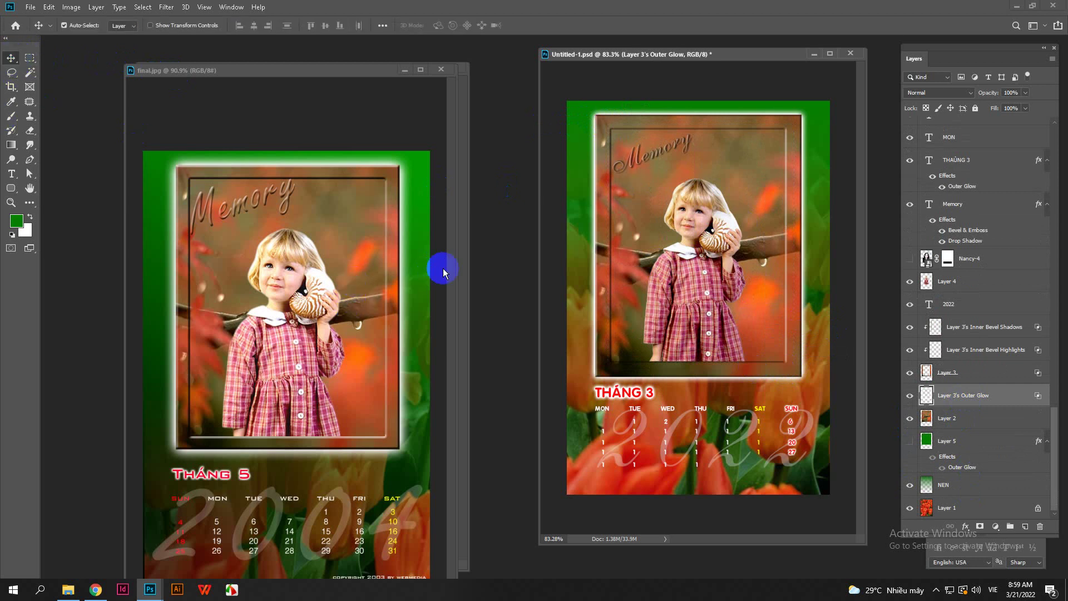
{"action": "left_click", "coordinate": [924, 398]}
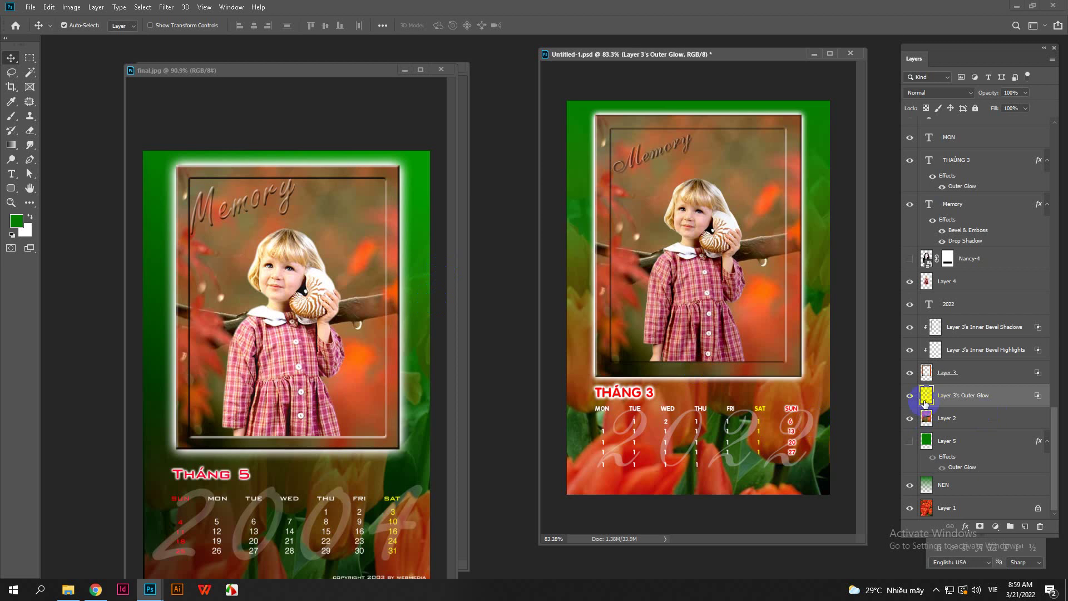
{"action": "left_click", "coordinate": [910, 395]}
{"action": "left_click", "coordinate": [910, 441]}
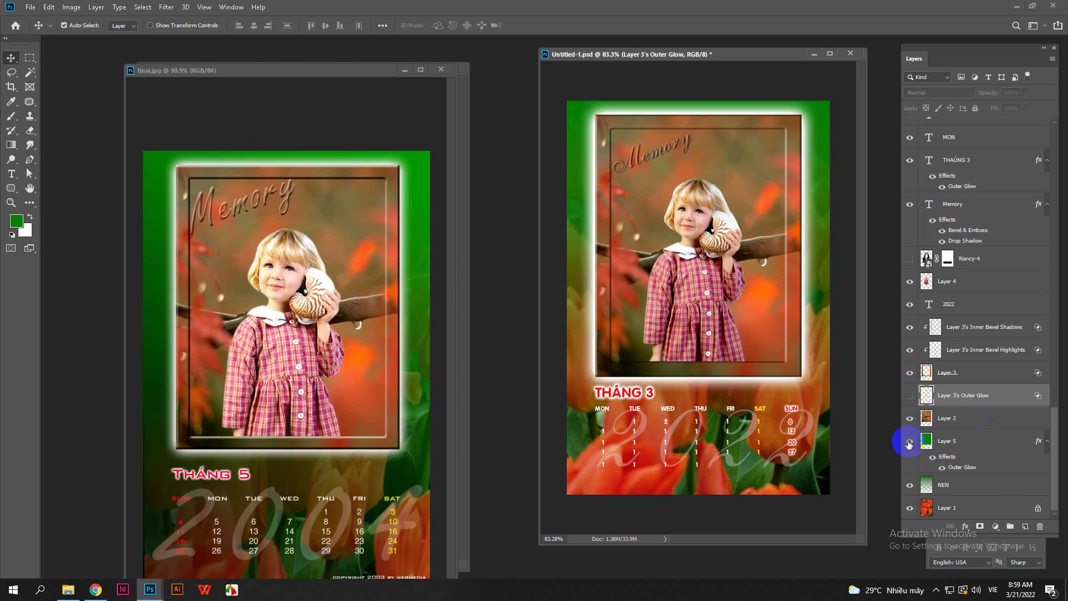
{"action": "left_click", "coordinate": [909, 441]}
{"action": "left_click", "coordinate": [910, 440]}
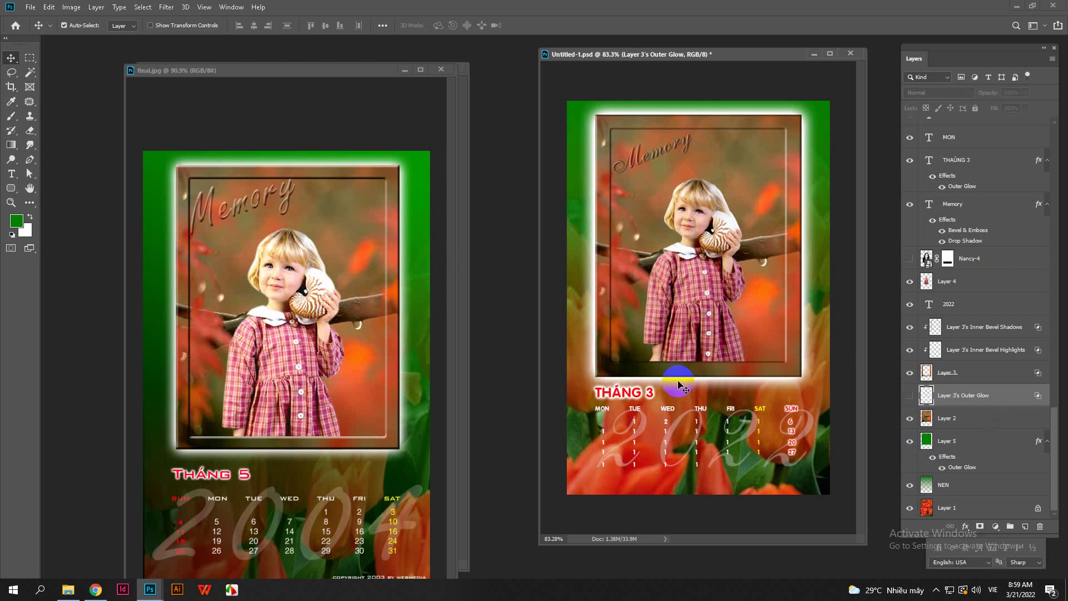
Step: Compare the calendar page with the final.jpg reference, moving the reference window up to examine its copyright line
{"action": "scroll", "coordinate": [686, 457], "scroll_direction": "up", "scroll_amount": 1}
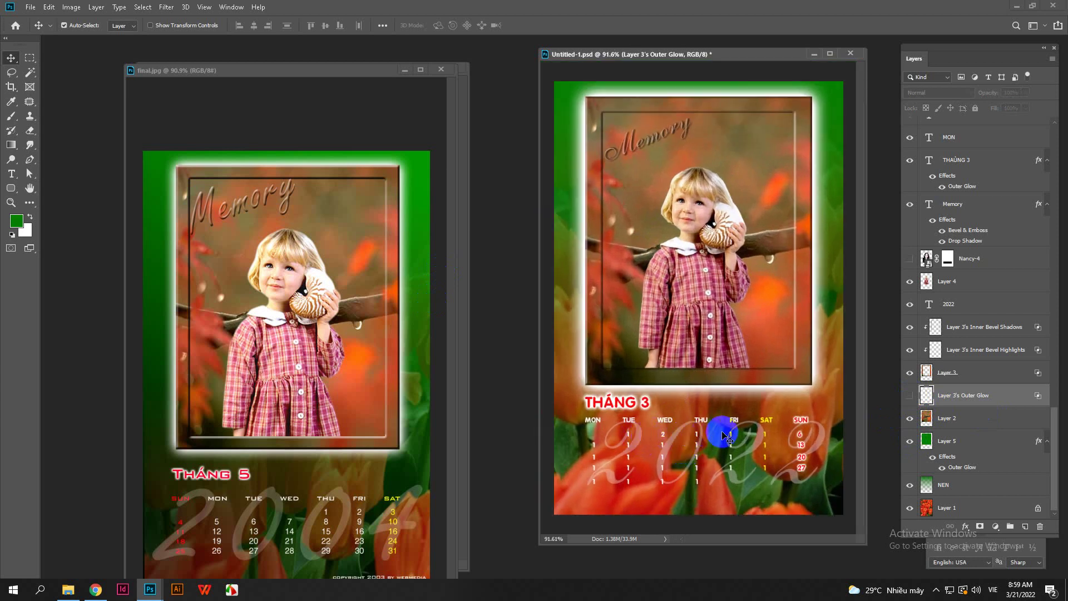
{"action": "key", "text": "F12"}
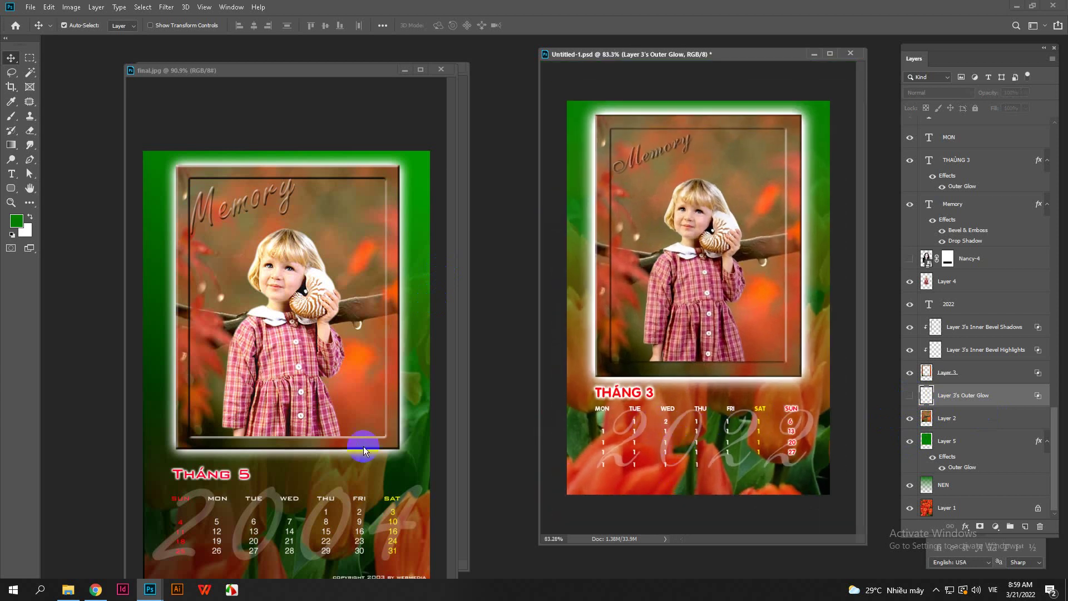
{"action": "left_click", "coordinate": [355, 448]}
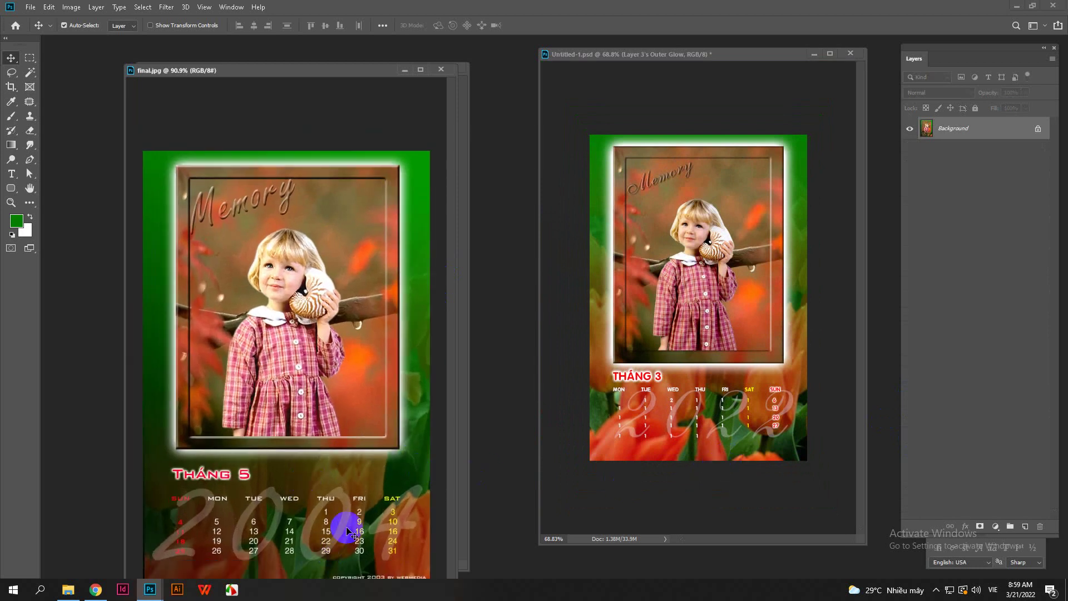
{"action": "scroll", "coordinate": [295, 477], "scroll_direction": "up", "scroll_amount": 2}
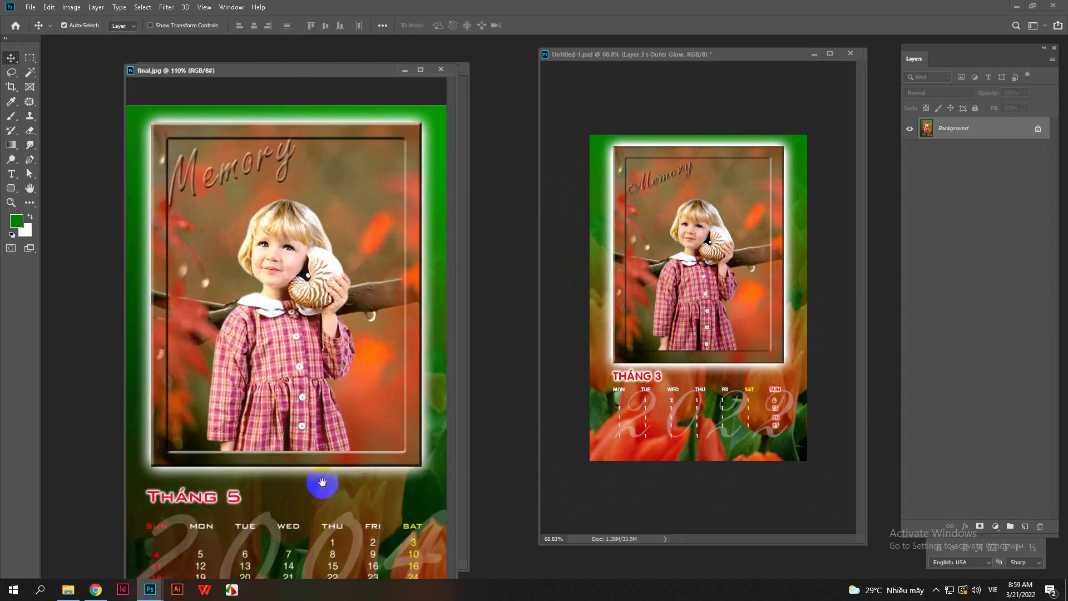
{"action": "scroll", "coordinate": [322, 482], "scroll_direction": "down", "scroll_amount": 2}
{"action": "left_click_drag", "start_coordinate": [286, 67], "coordinate": [287, 34]}
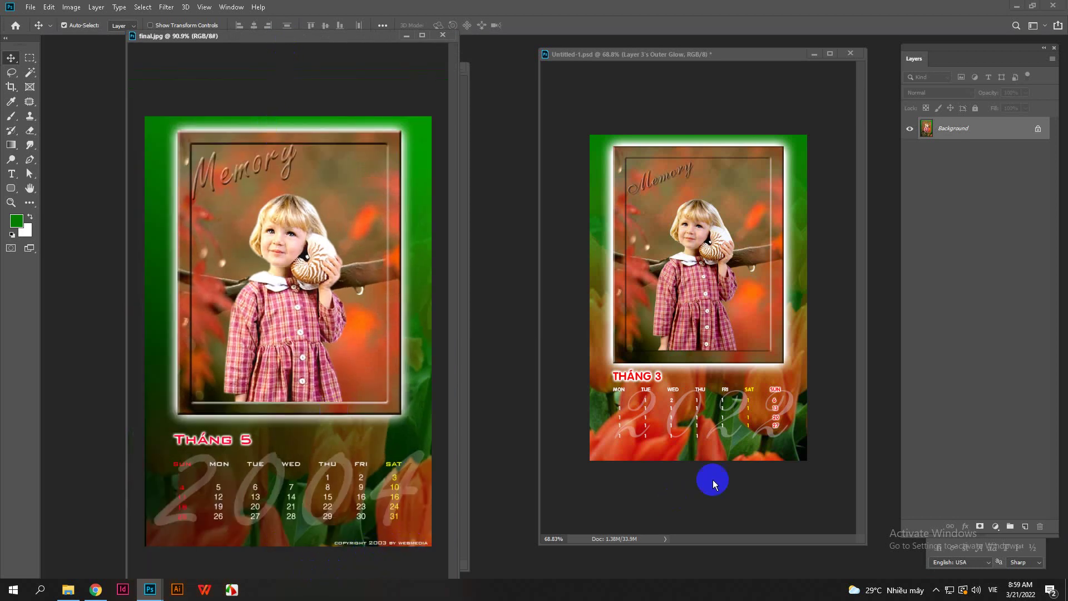
Step: Duplicate the THÁNG 3 heading below the calendar dates and replace the copy's text with "COPYRIGHT 2022 BY DE-DAY-006"
{"action": "scroll", "coordinate": [712, 479], "scroll_direction": "up", "scroll_amount": 6}
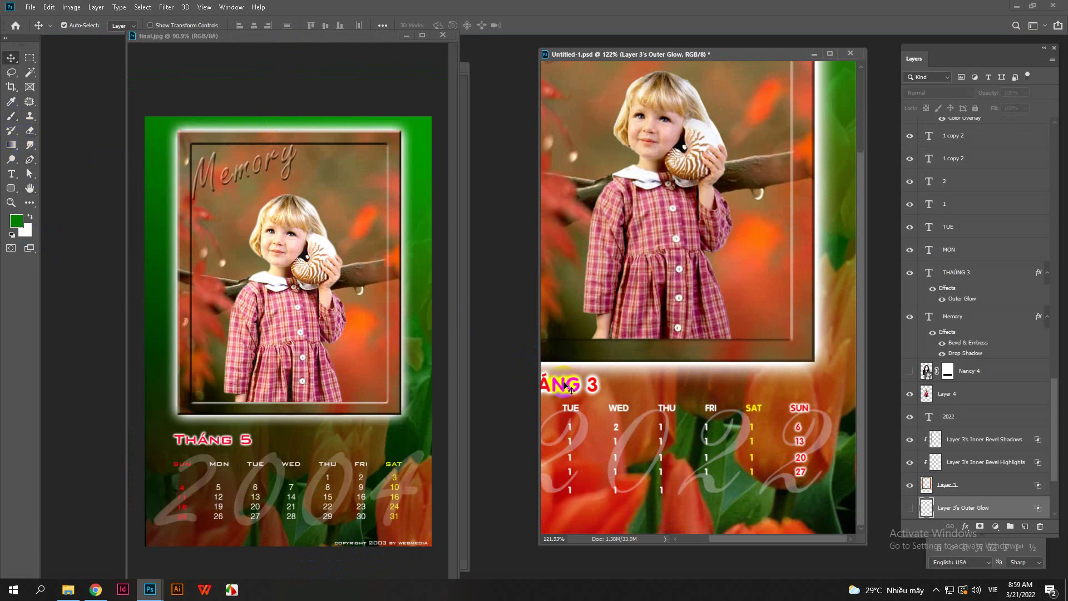
{"action": "left_click_drag", "start_coordinate": [568, 388], "coordinate": [700, 507]}
{"action": "key", "text": "t"}
{"action": "triple_click", "coordinate": [701, 507]}
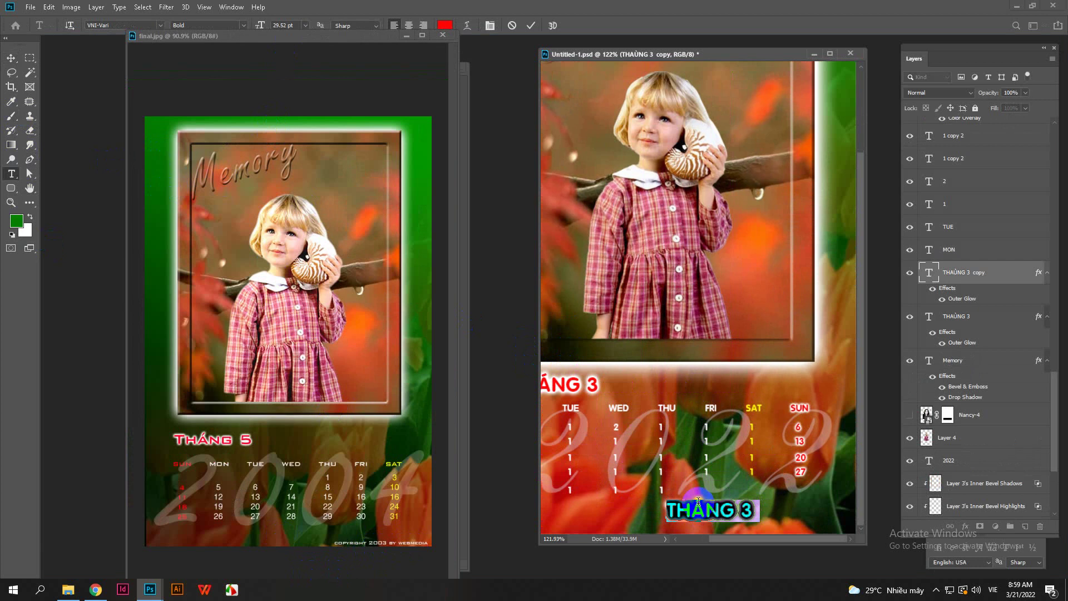
{"action": "type", "text": "COPYU"}
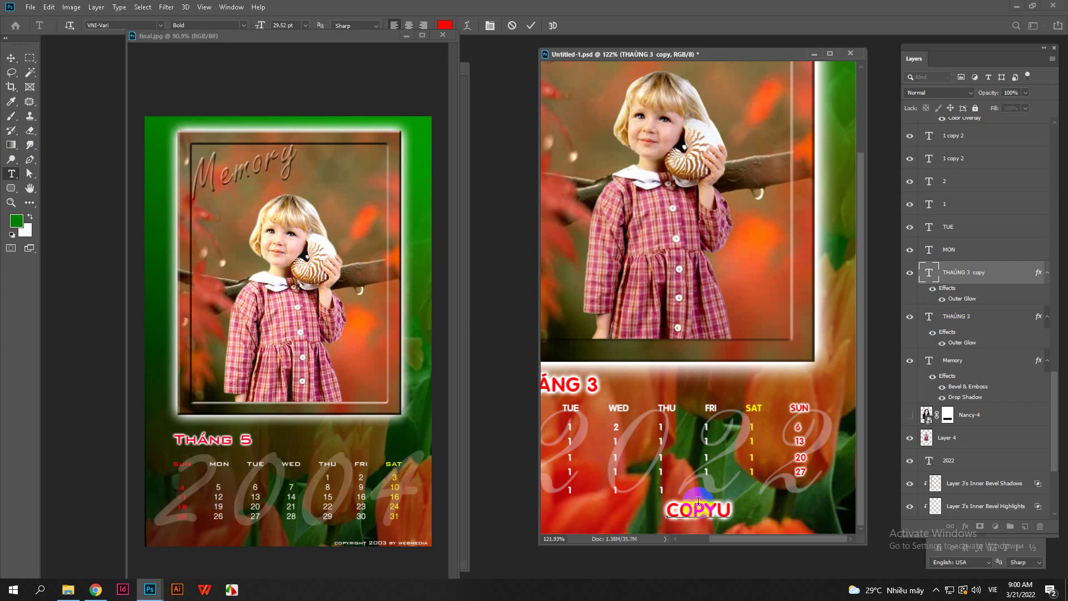
{"action": "key", "text": "BackSpace"}
{"action": "type", "text": "RIGHT 2022 BY"}
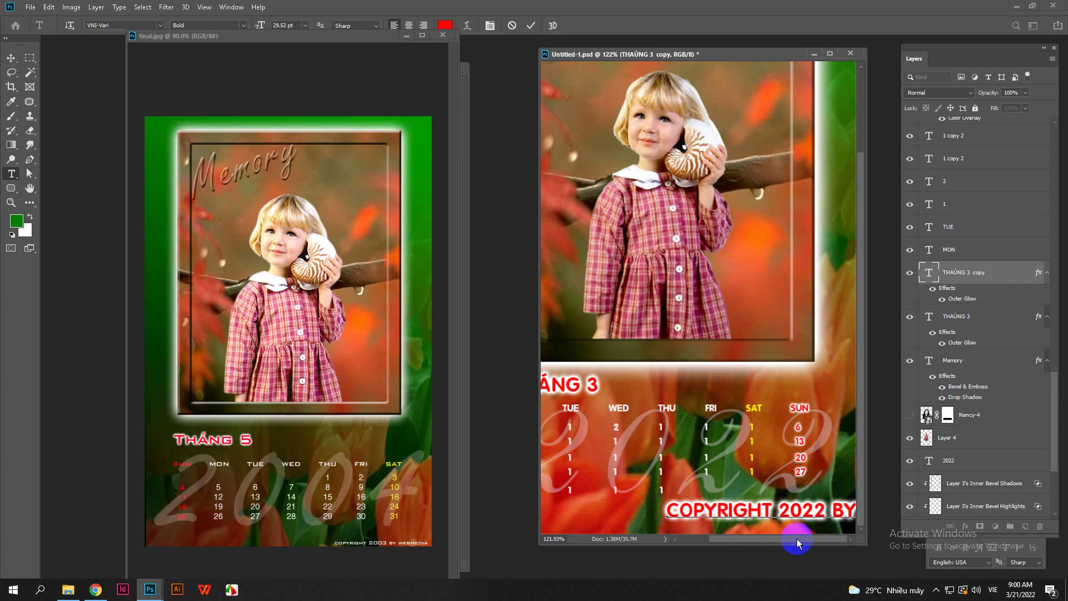
{"action": "left_click_drag", "start_coordinate": [632, 515], "coordinate": [537, 499]}
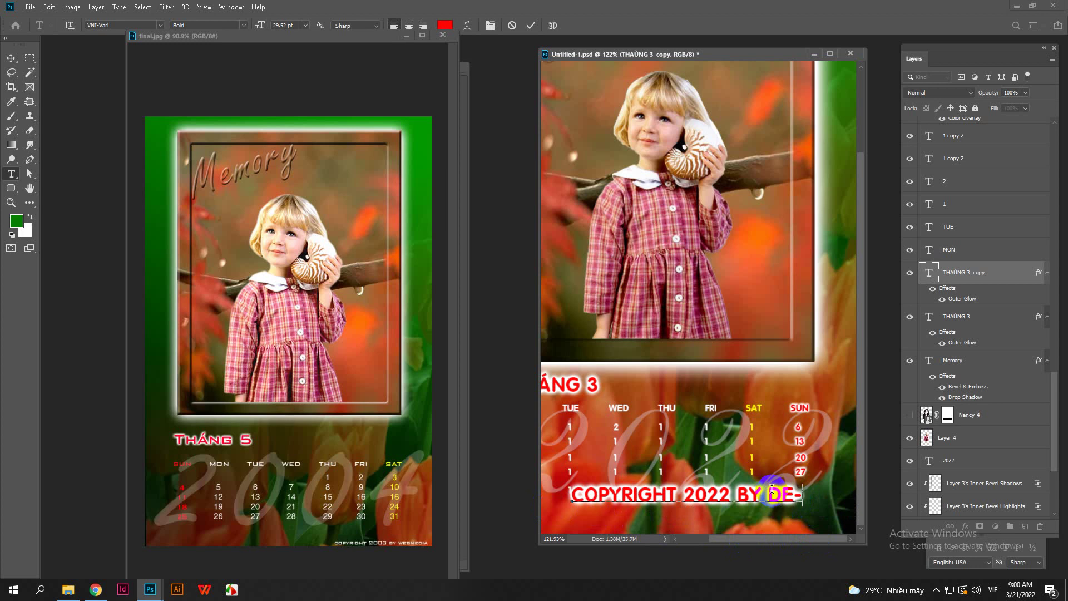
{"action": "type", "text": "DAY-"}
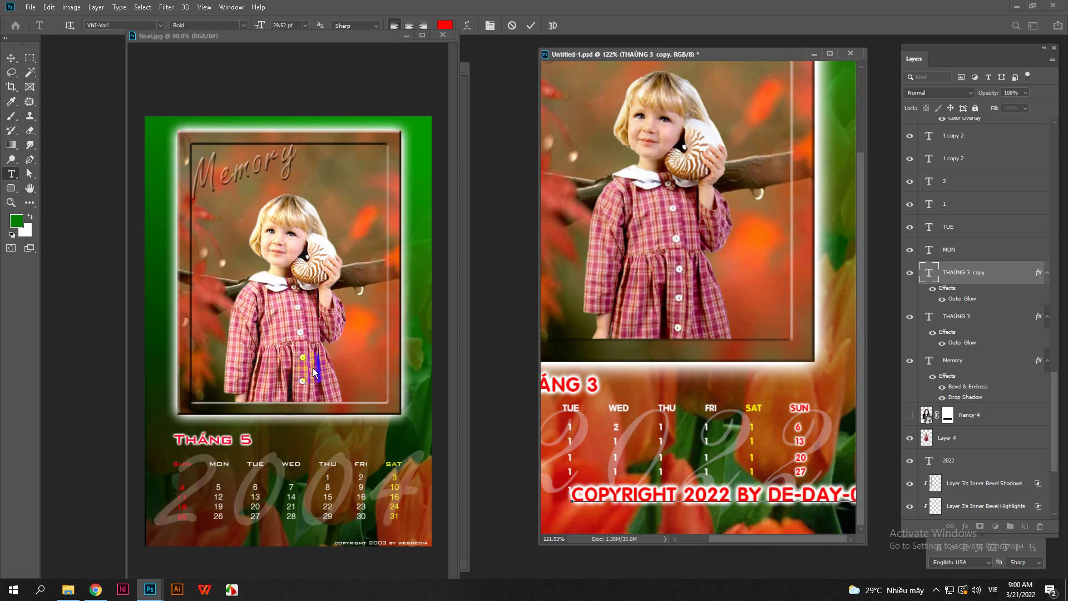
{"action": "left_click", "coordinate": [10, 57]}
Step: Scale the copyright line down to a text size of about 8.54 pt and place it near the page's bottom-right corner
{"action": "scroll", "coordinate": [603, 473], "scroll_direction": "down", "scroll_amount": 3}
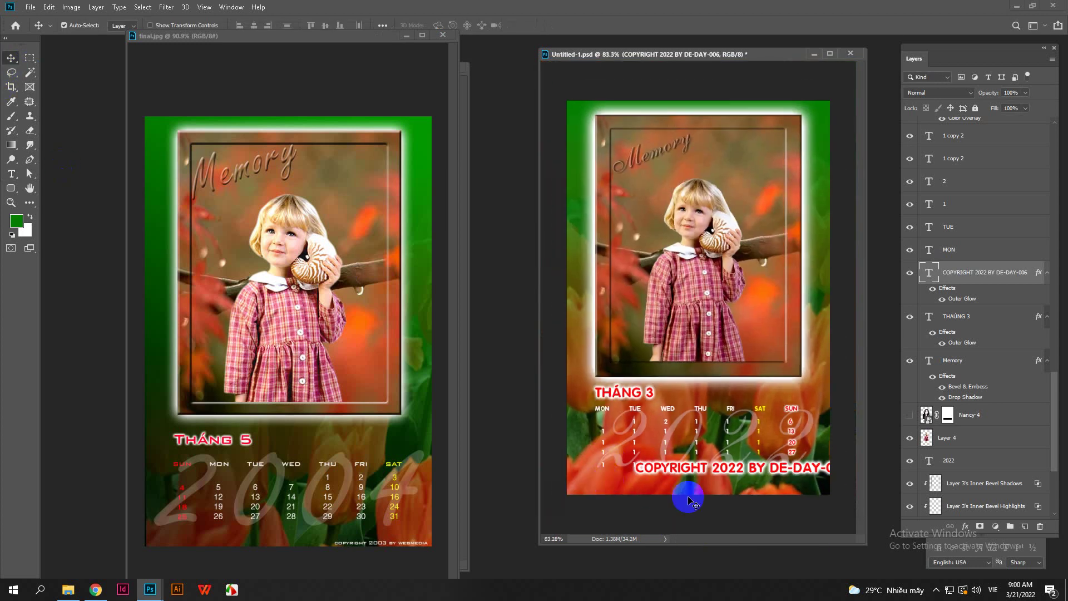
{"action": "left_click_drag", "start_coordinate": [676, 472], "coordinate": [749, 483]}
{"action": "key", "text": "ctrl+t"}
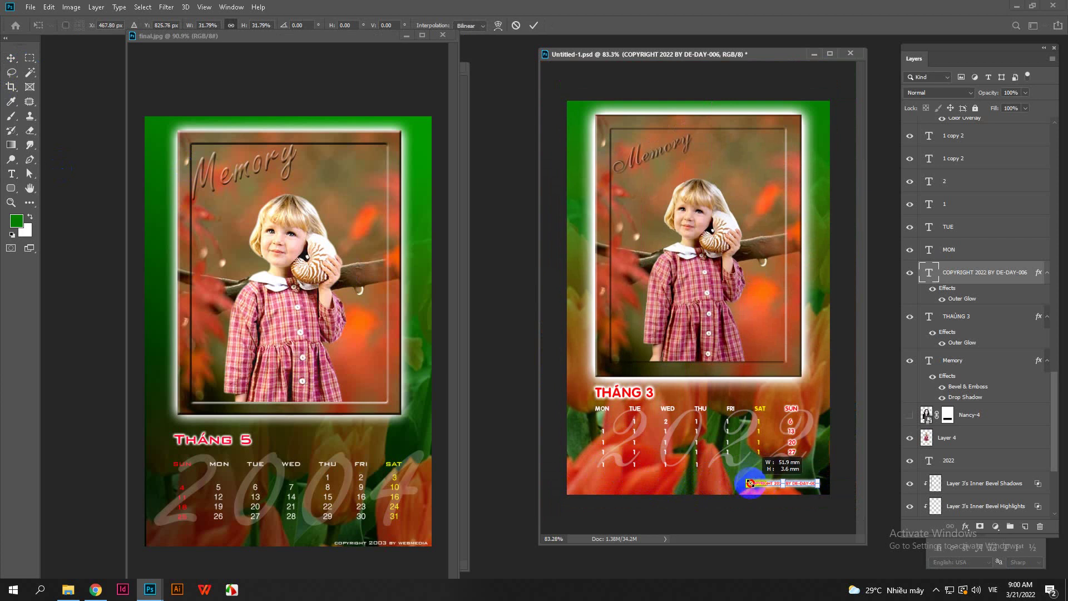
{"action": "key", "text": "Return"}
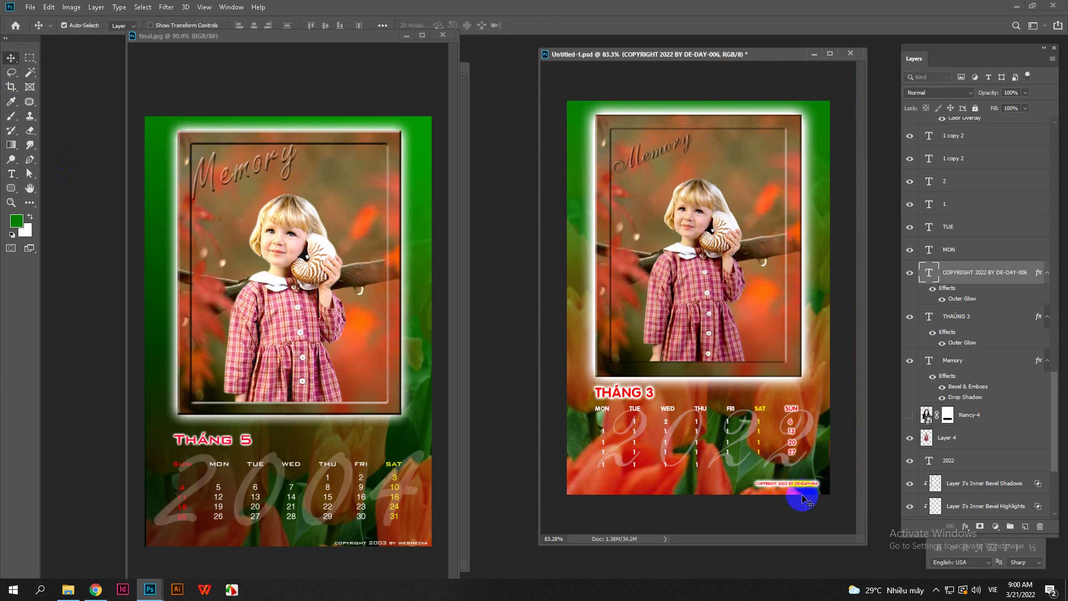
{"action": "scroll", "coordinate": [801, 493], "scroll_direction": "up", "scroll_amount": 5}
{"action": "left_click_drag", "start_coordinate": [794, 493], "coordinate": [750, 464]}
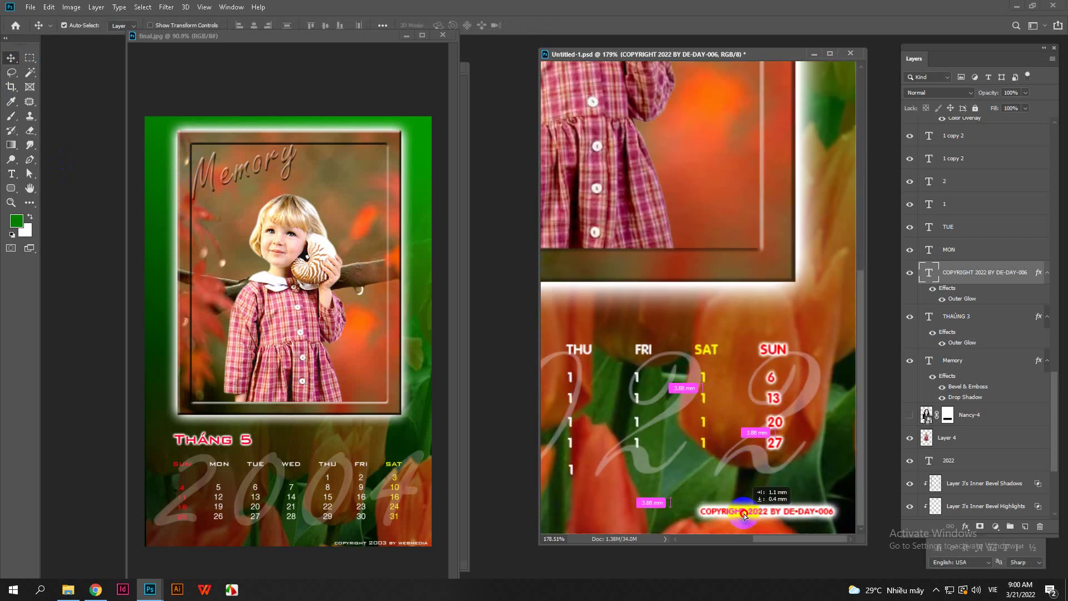
Step: Turn off the copyright line's Outer Glow and set its text colour to near-white, fdfdfd
{"action": "left_click", "coordinate": [942, 300]}
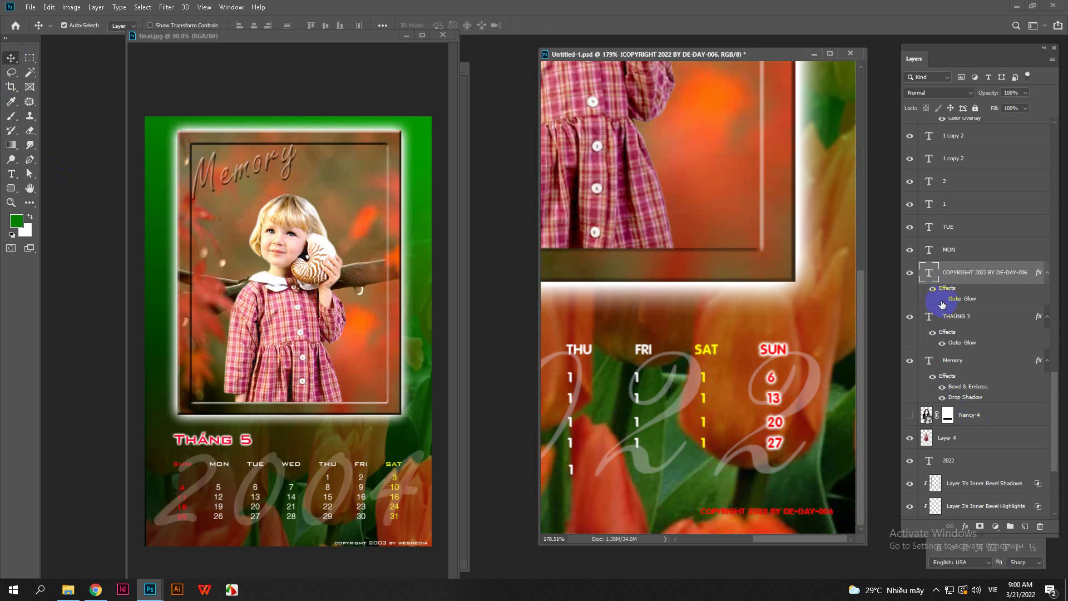
{"action": "double_click", "coordinate": [926, 273]}
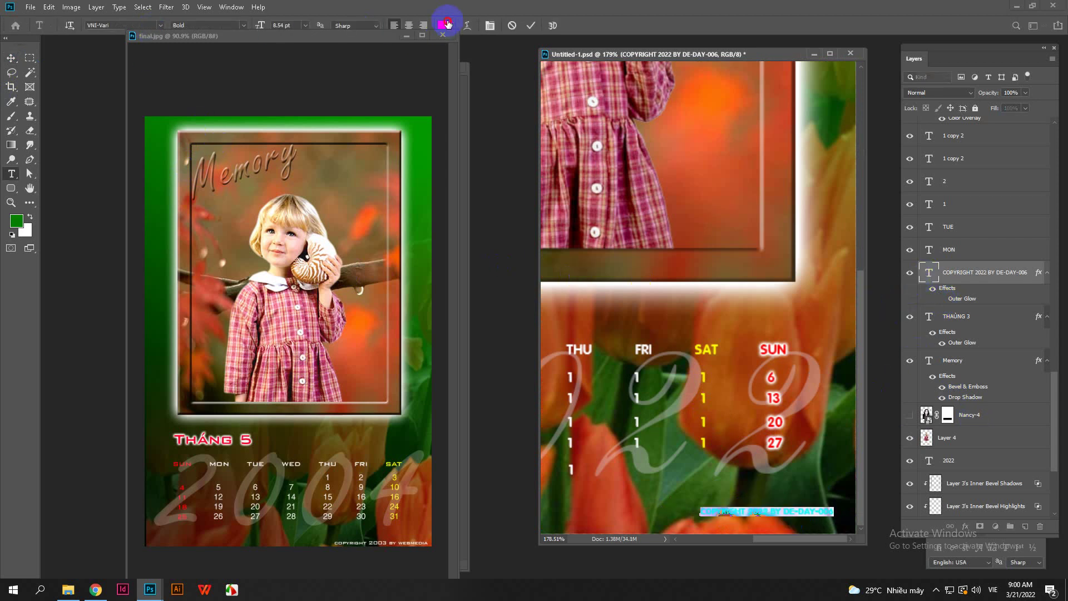
{"action": "left_click", "coordinate": [447, 24]}
{"action": "left_click", "coordinate": [547, 169]}
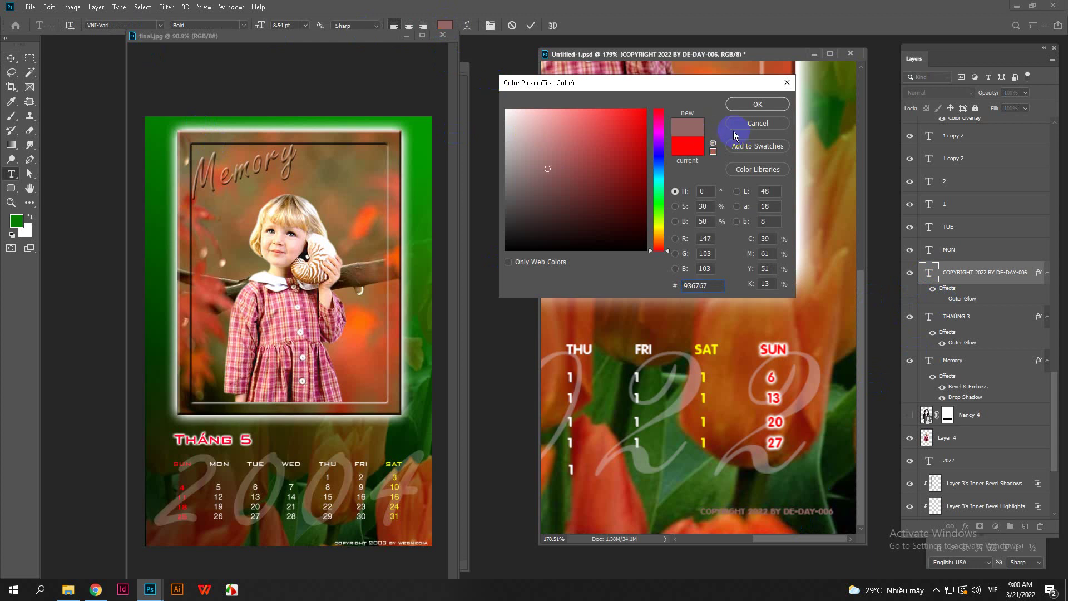
{"action": "left_click", "coordinate": [755, 113]}
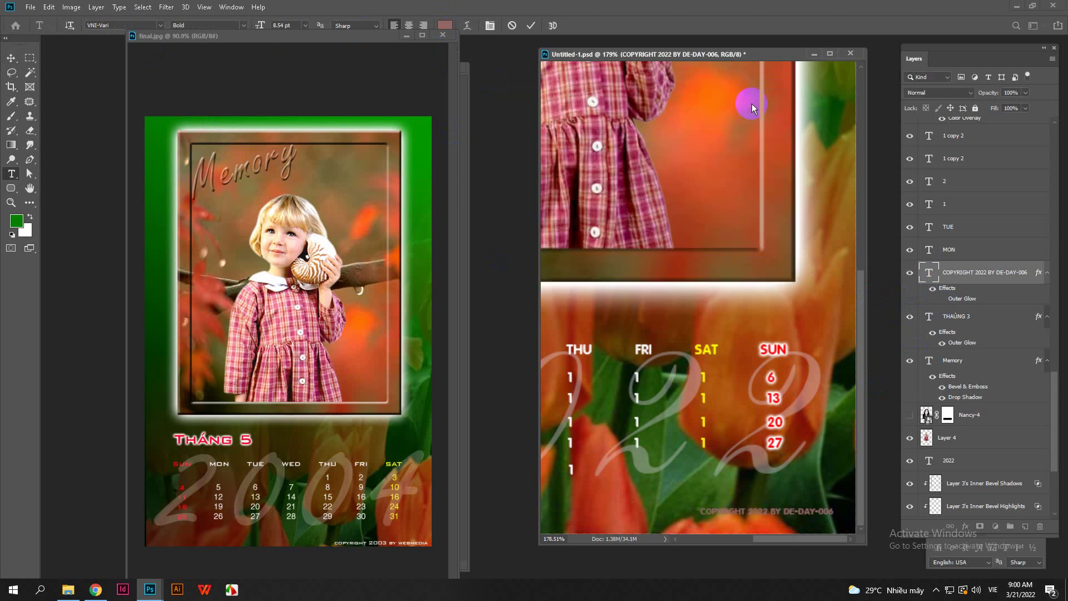
{"action": "left_click", "coordinate": [445, 25]}
{"action": "left_click", "coordinate": [506, 110]}
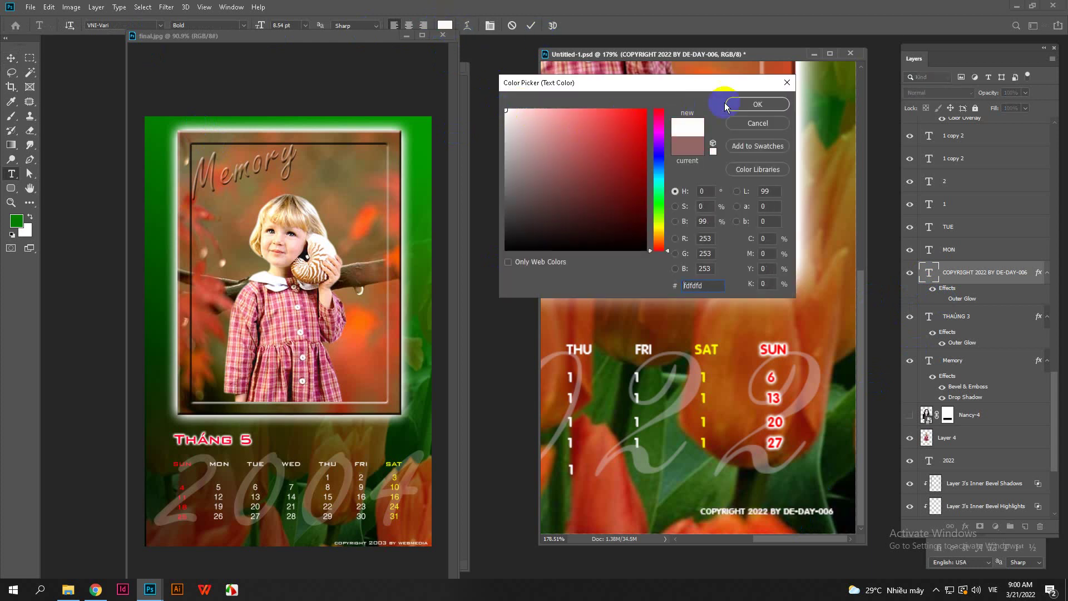
{"action": "left_click", "coordinate": [756, 104]}
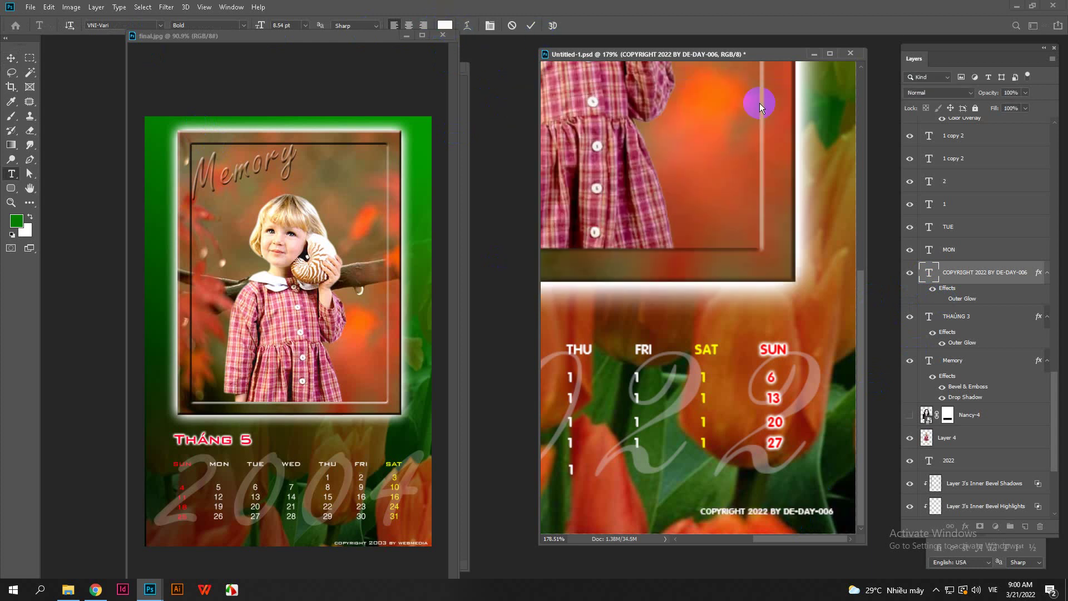
{"action": "left_click", "coordinate": [9, 60]}
Step: Shift the copyright line closer to the page's bottom-right corner, and move the final.jpg window farther from the calendar page
{"action": "scroll", "coordinate": [790, 508], "scroll_direction": "up", "scroll_amount": 5}
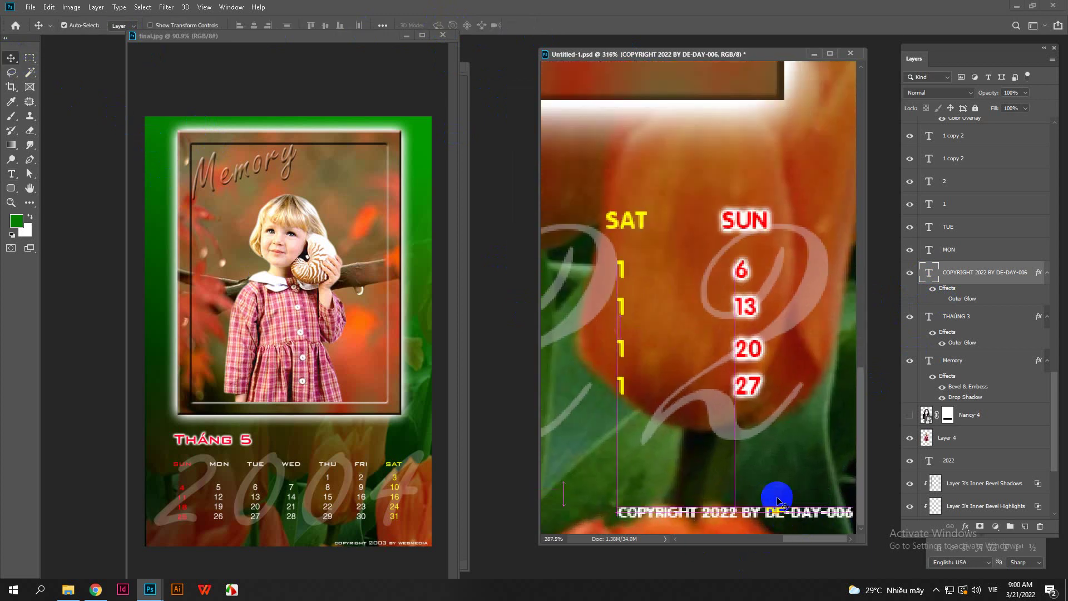
{"action": "scroll", "coordinate": [777, 501], "scroll_direction": "down", "scroll_amount": 5}
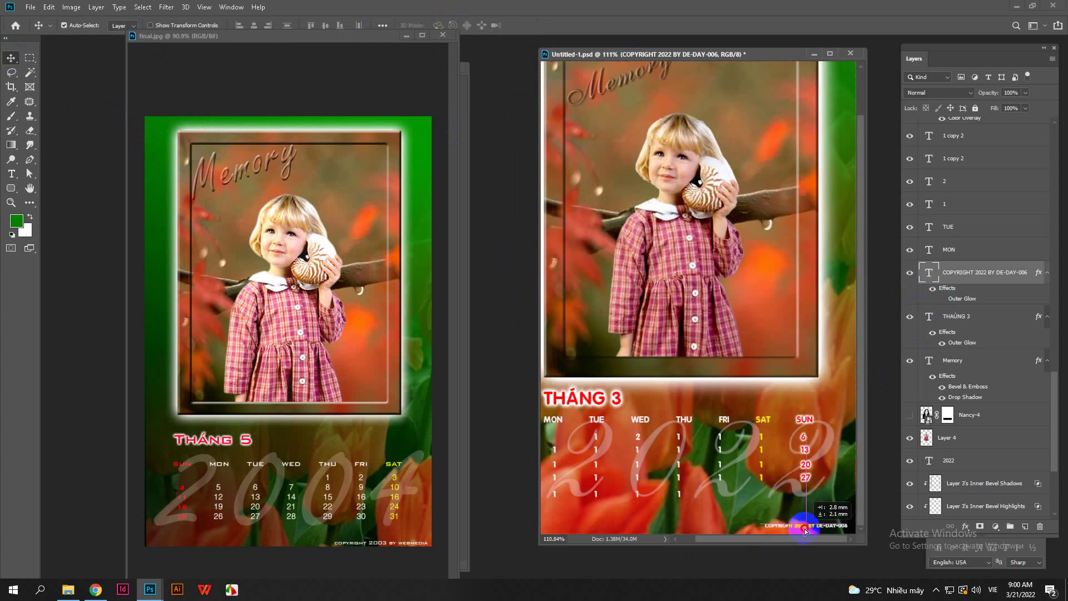
{"action": "scroll", "coordinate": [820, 537], "scroll_direction": "up", "scroll_amount": 2}
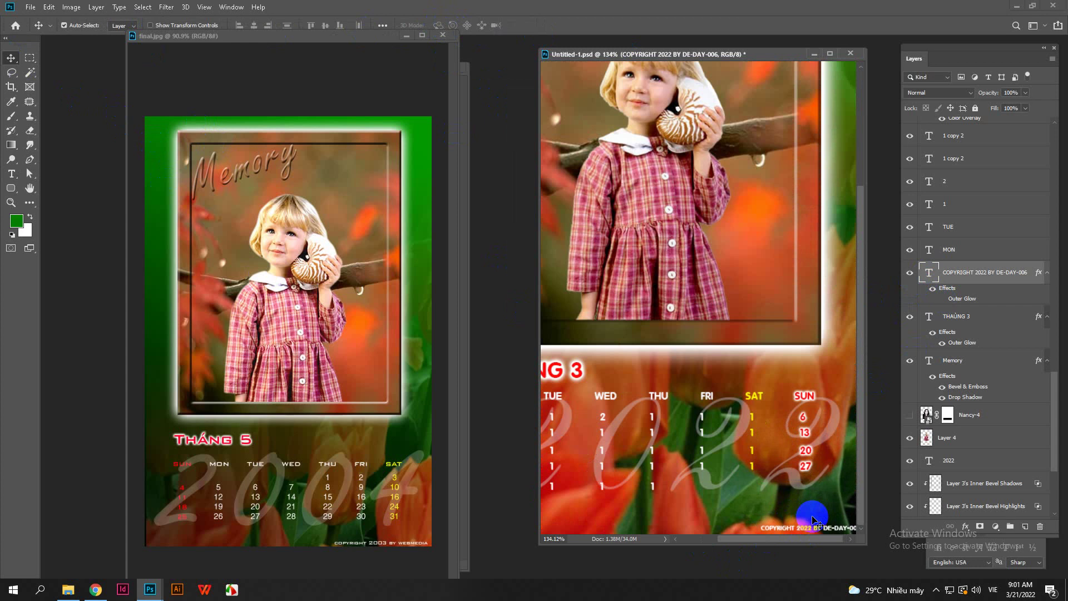
{"action": "scroll", "coordinate": [814, 520], "scroll_direction": "down", "scroll_amount": 2}
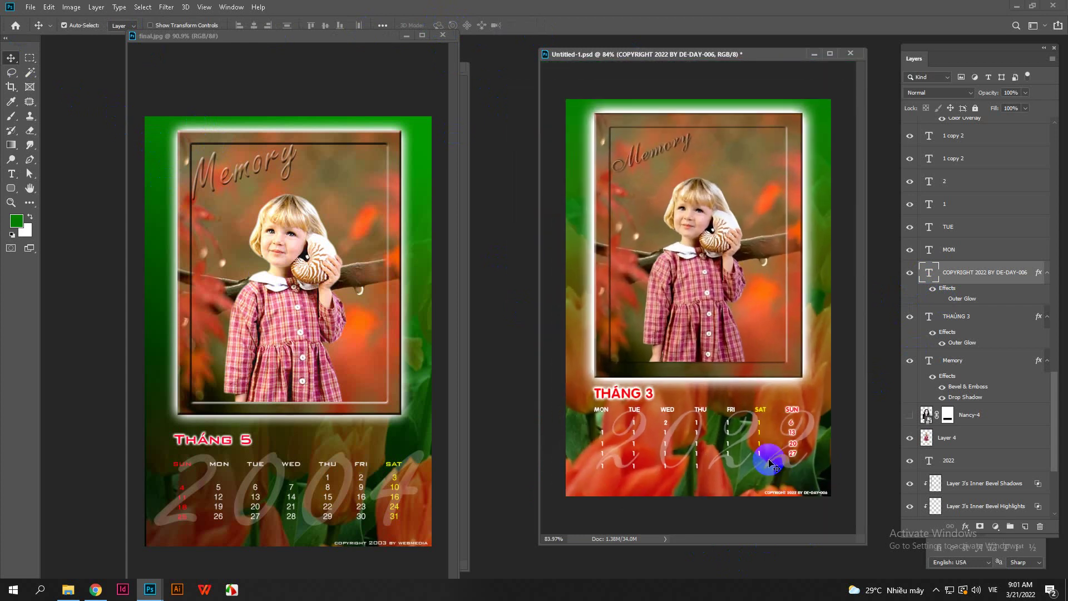
{"action": "left_click_drag", "start_coordinate": [361, 42], "coordinate": [295, 66]}
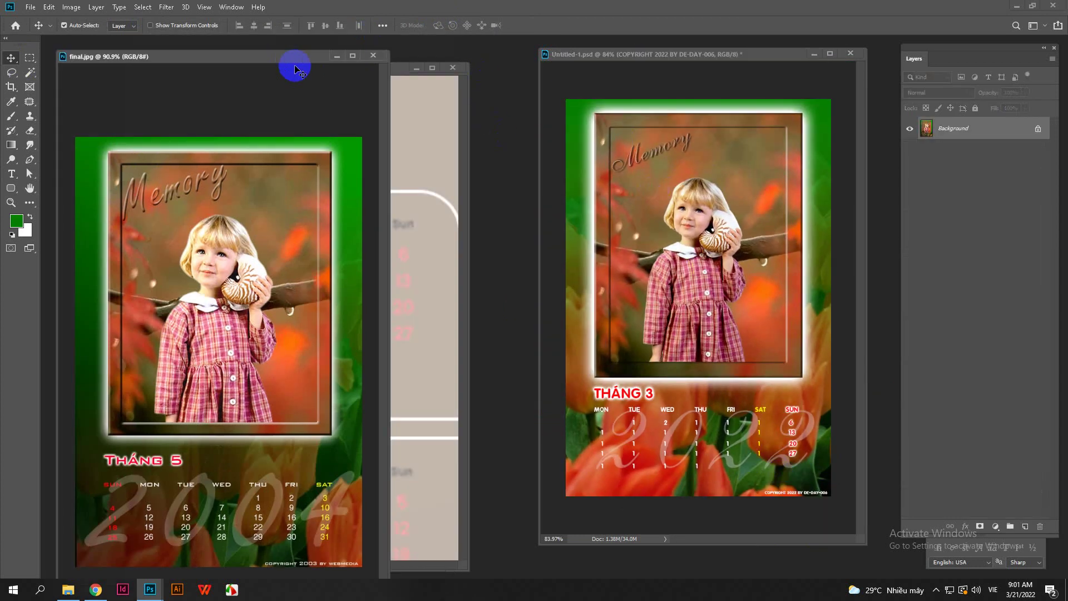
Step: Check the March 2022 dates in calender2022-chiasetainguyen.com.psd, and minimise that document
{"action": "left_click_drag", "start_coordinate": [224, 62], "coordinate": [223, 45]}
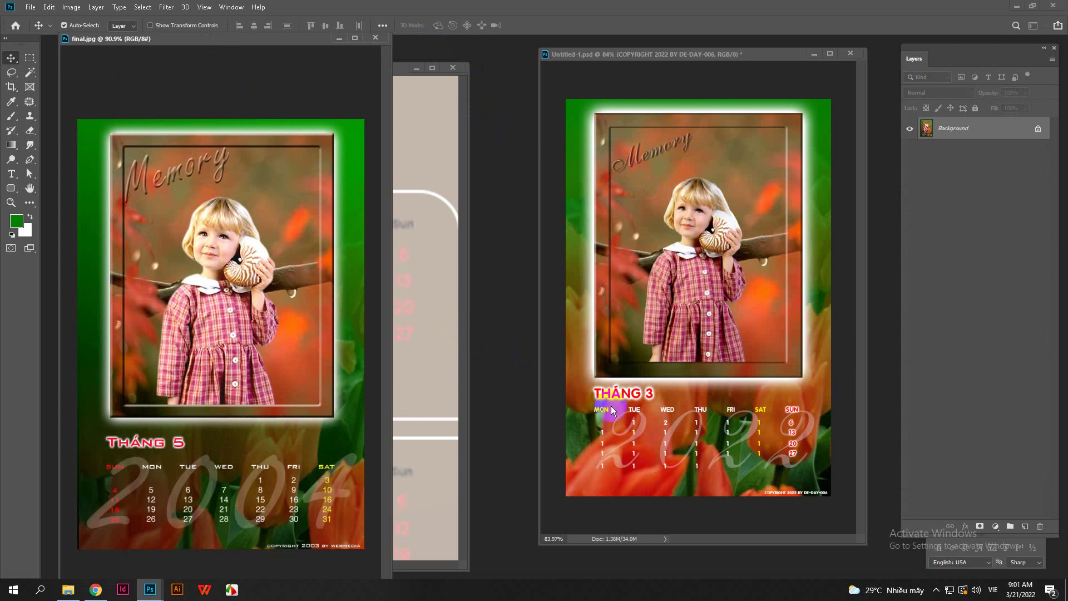
{"action": "left_click", "coordinate": [611, 406]}
{"action": "scroll", "coordinate": [649, 437], "scroll_direction": "up", "scroll_amount": 3}
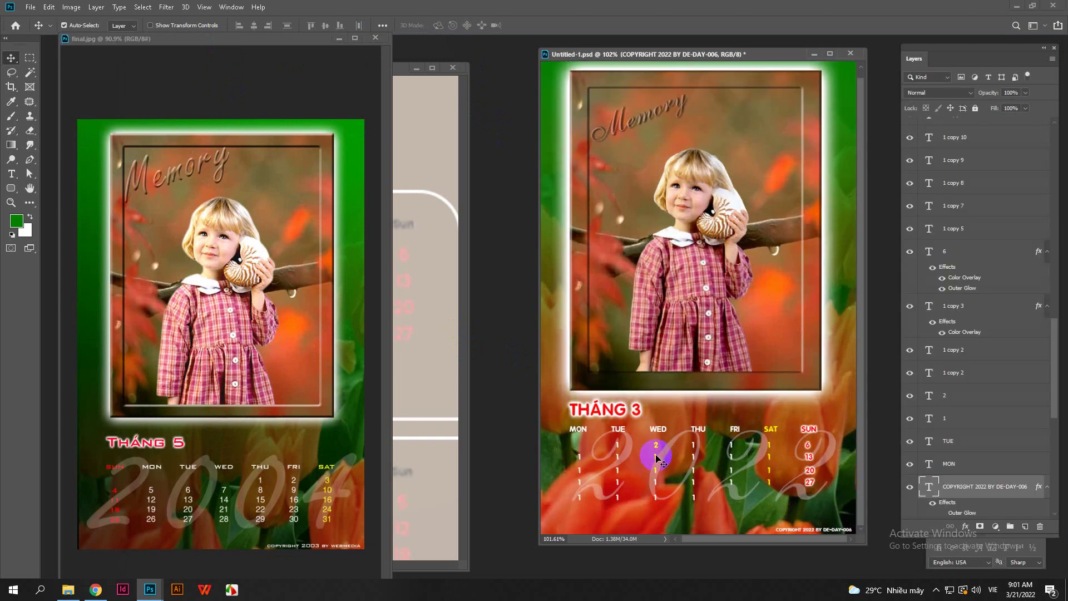
{"action": "left_click", "coordinate": [416, 144]}
{"action": "left_click_drag", "start_coordinate": [365, 67], "coordinate": [348, 55]}
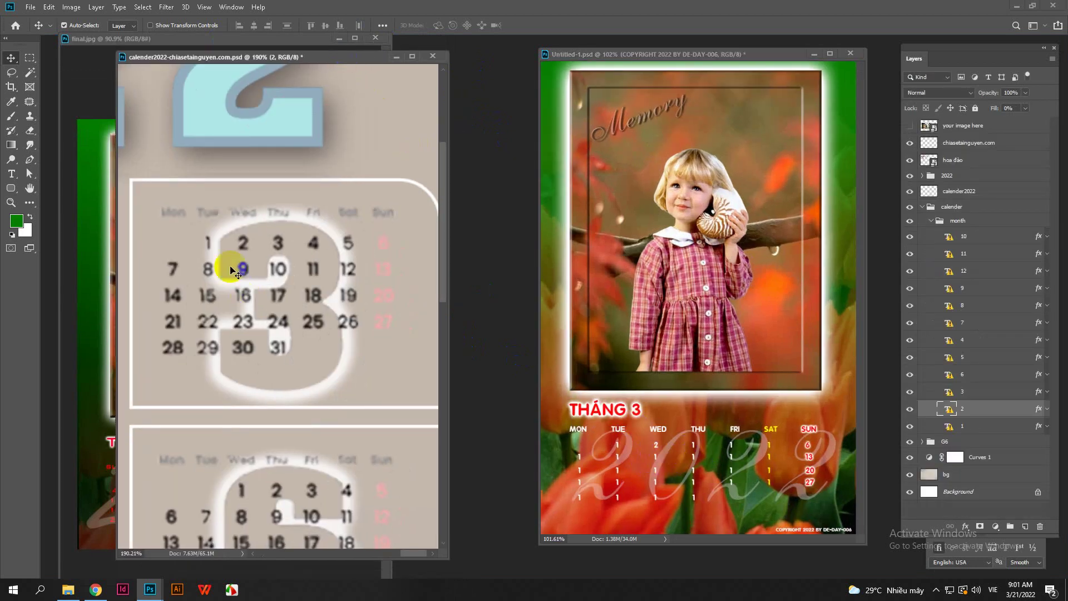
{"action": "left_click", "coordinate": [732, 451]}
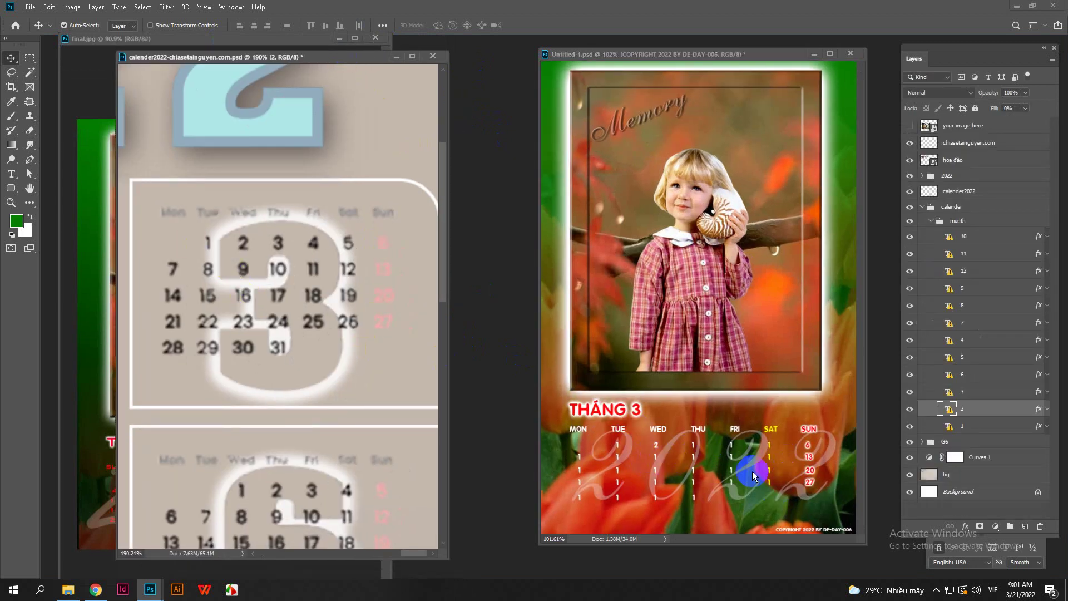
{"action": "left_click", "coordinate": [396, 55]}
Step: Examine the weekday headings and date columns below THÁNG 3 up close and against the final.jpg reference
{"action": "left_click", "coordinate": [699, 460]}
{"action": "scroll", "coordinate": [699, 461], "scroll_direction": "up", "scroll_amount": 2}
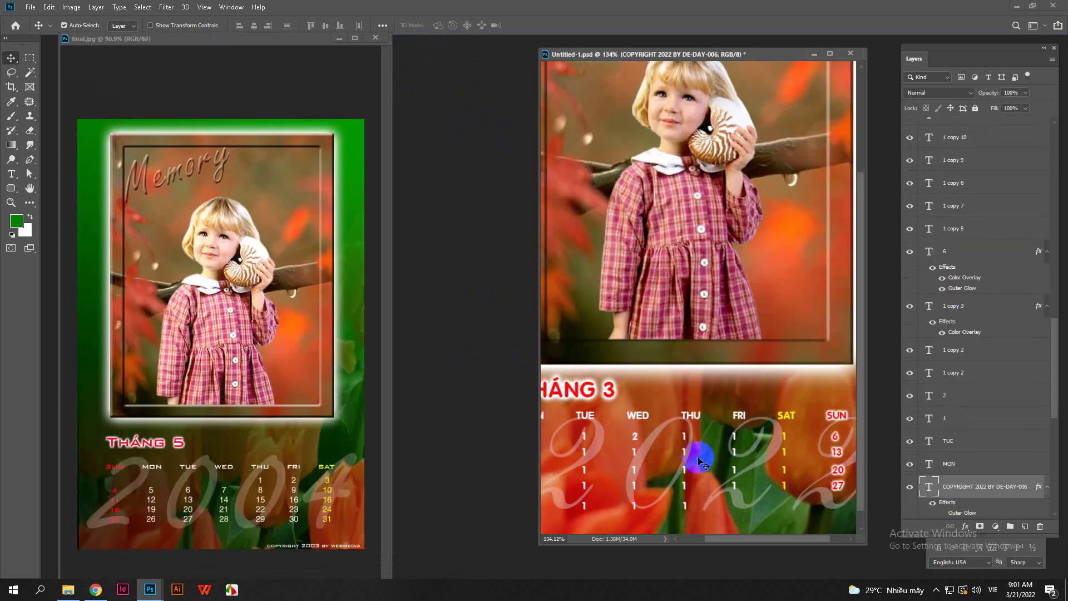
{"action": "scroll", "coordinate": [688, 442], "scroll_direction": "down", "scroll_amount": 3}
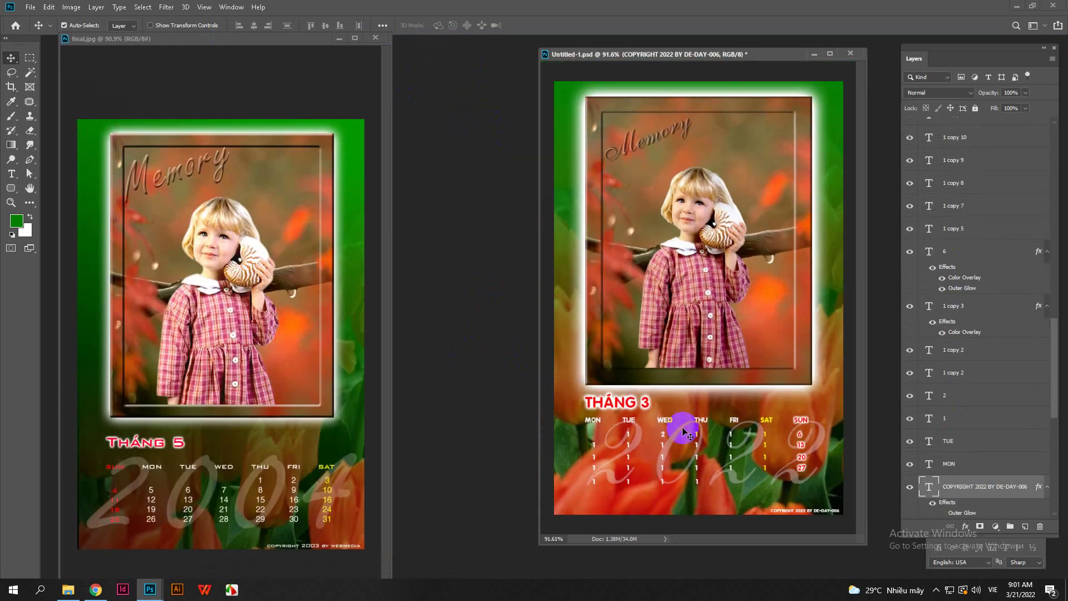
{"action": "scroll", "coordinate": [672, 439], "scroll_direction": "down", "scroll_amount": 1}
{"action": "scroll", "coordinate": [665, 446], "scroll_direction": "up", "scroll_amount": 1}
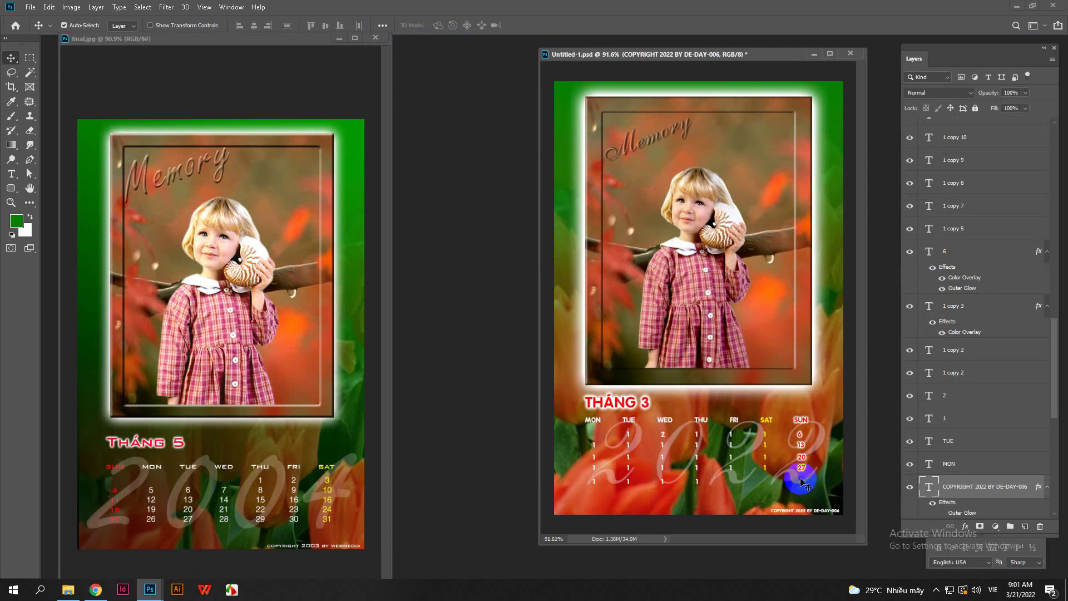
{"action": "scroll", "coordinate": [801, 483], "scroll_direction": "up", "scroll_amount": 3}
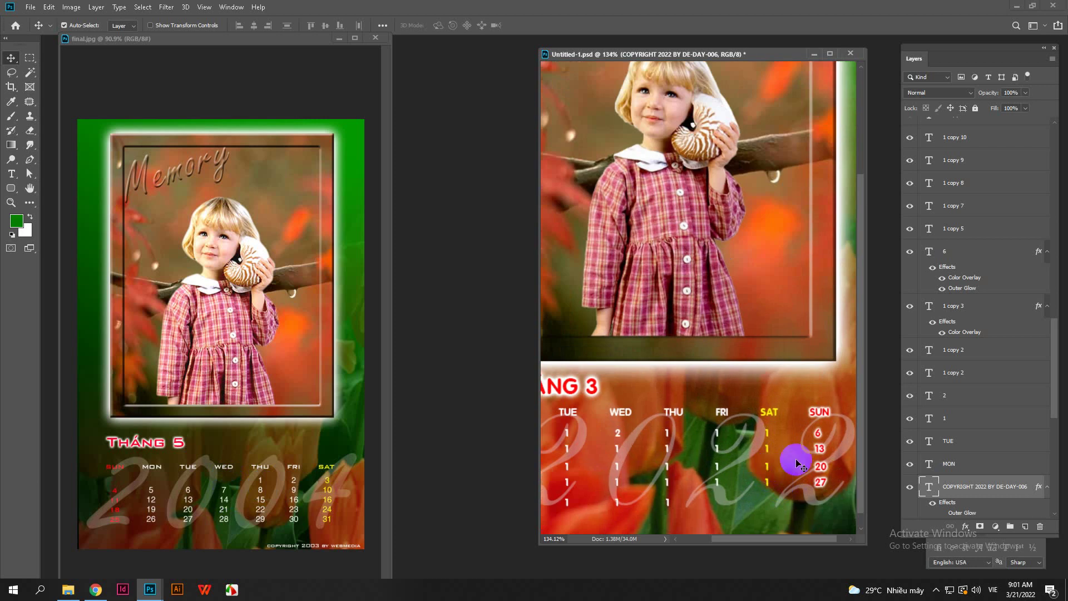
{"action": "scroll", "coordinate": [821, 442], "scroll_direction": "up", "scroll_amount": 3}
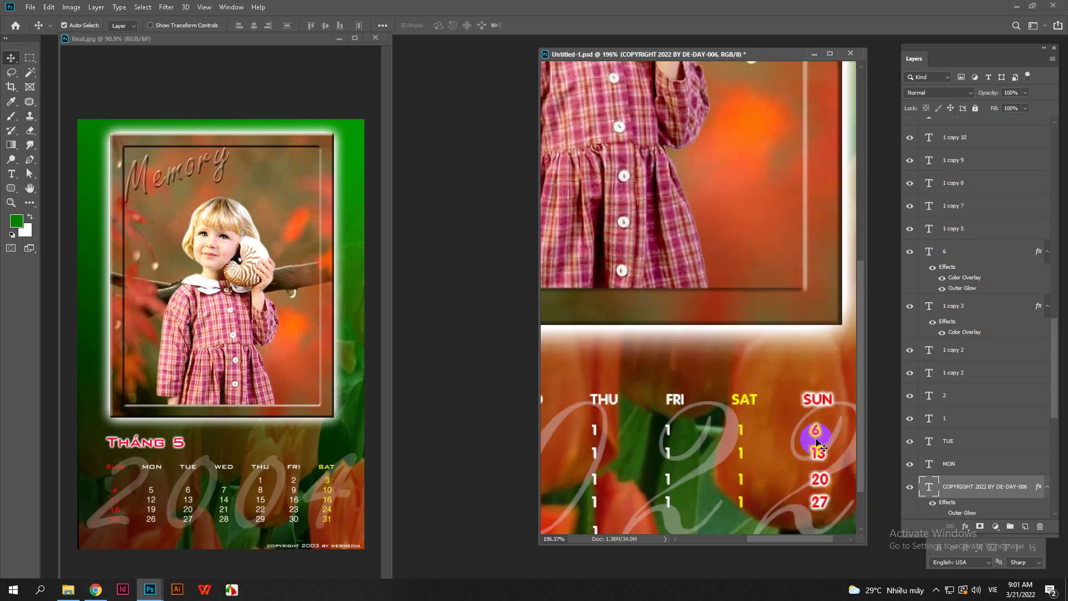
{"action": "scroll", "coordinate": [817, 442], "scroll_direction": "down", "scroll_amount": 4}
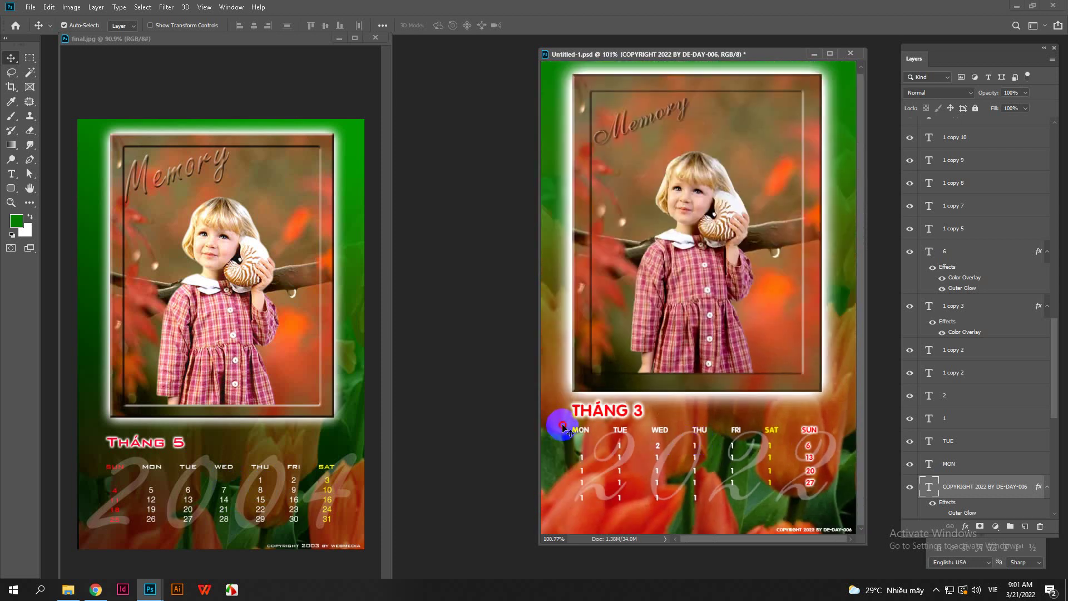
Step: Lock the position of the NEN background layer
{"action": "left_click", "coordinate": [563, 428]}
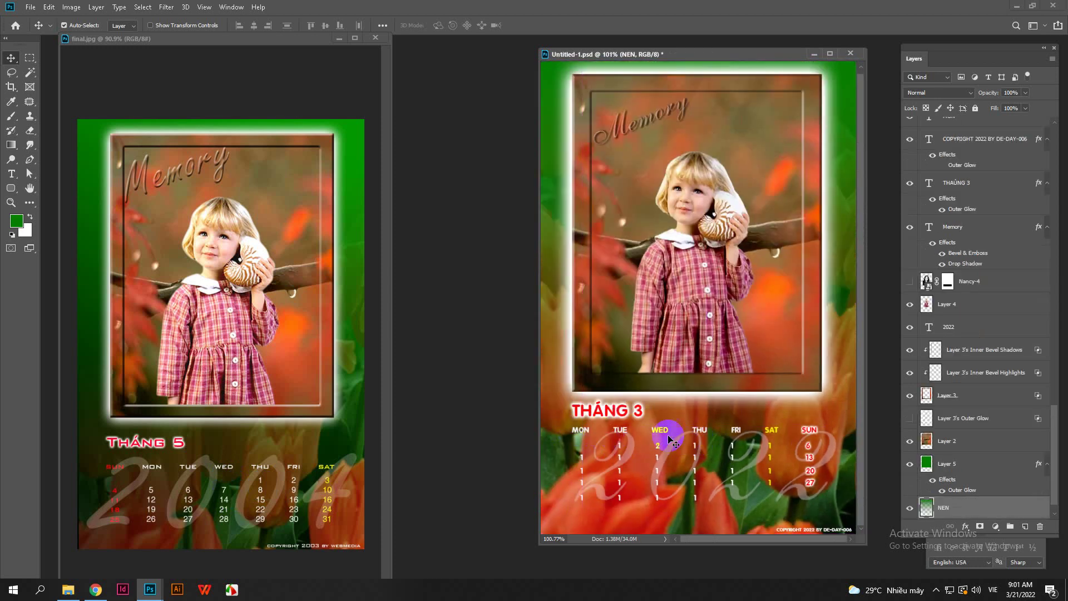
{"action": "scroll", "coordinate": [989, 474], "scroll_direction": "down", "scroll_amount": 1}
{"action": "left_click", "coordinate": [961, 515]}
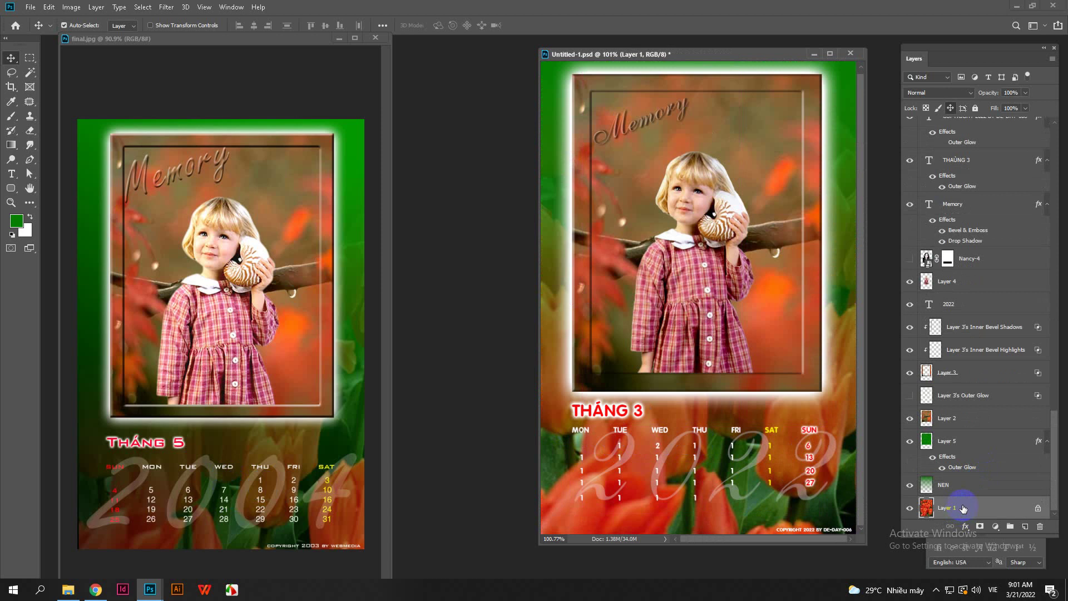
{"action": "left_click", "coordinate": [962, 487]}
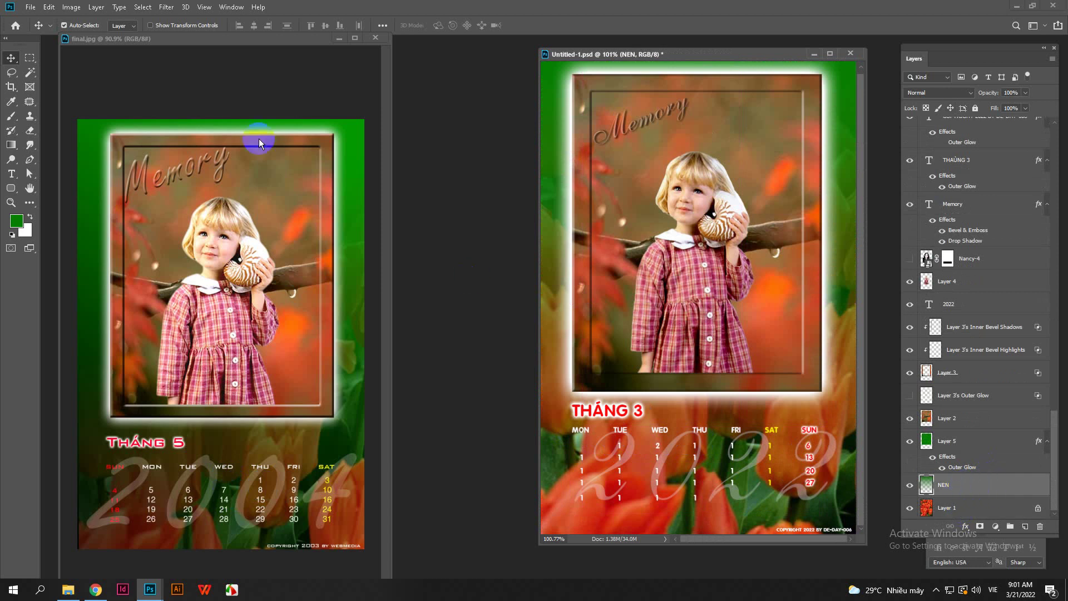
{"action": "left_click", "coordinate": [96, 8]}
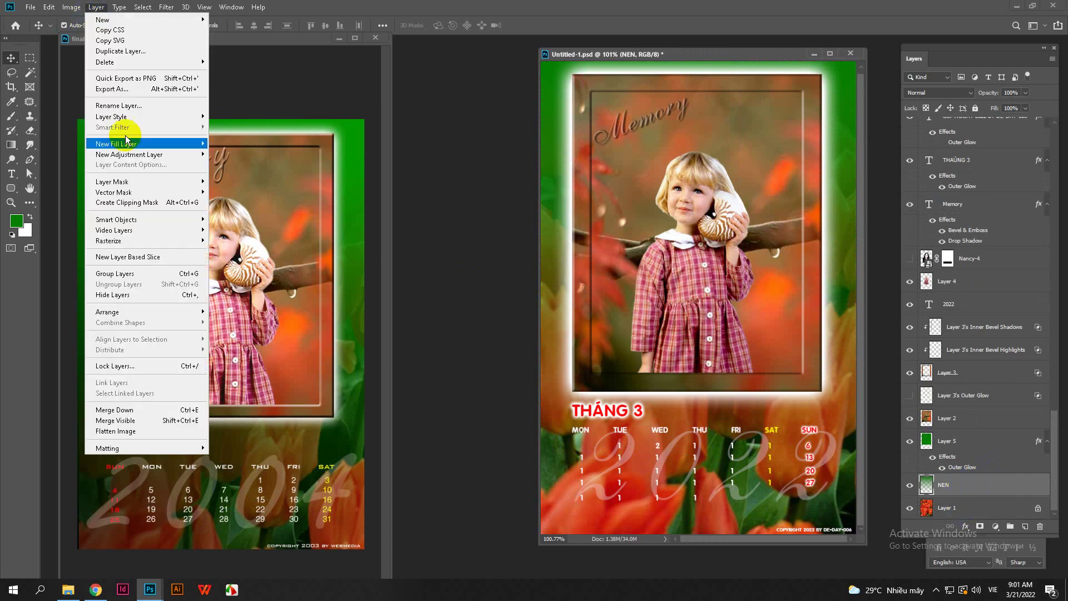
{"action": "left_click", "coordinate": [121, 367]}
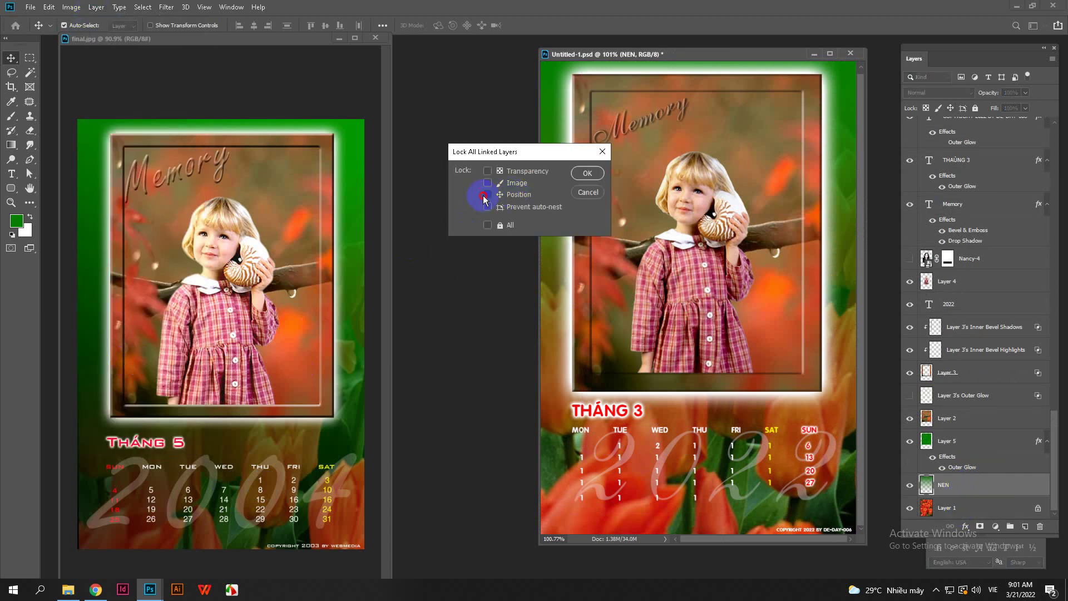
{"action": "left_click", "coordinate": [589, 175]}
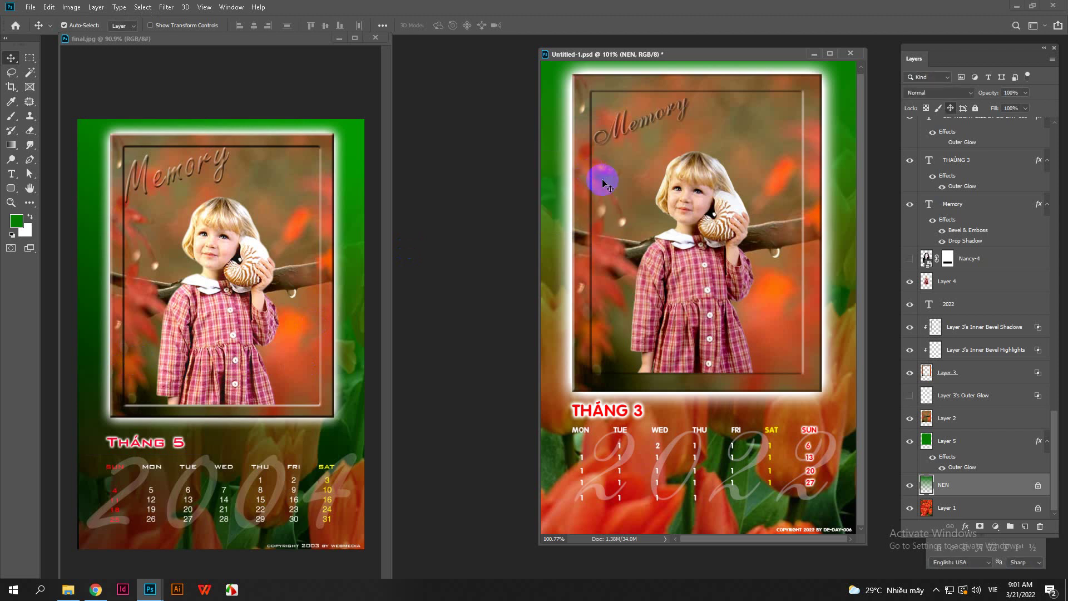
Step: Lock the position of Layer 5, the green layer with the Outer Glow effect
{"action": "left_click", "coordinate": [963, 442]}
{"action": "left_click", "coordinate": [97, 7]}
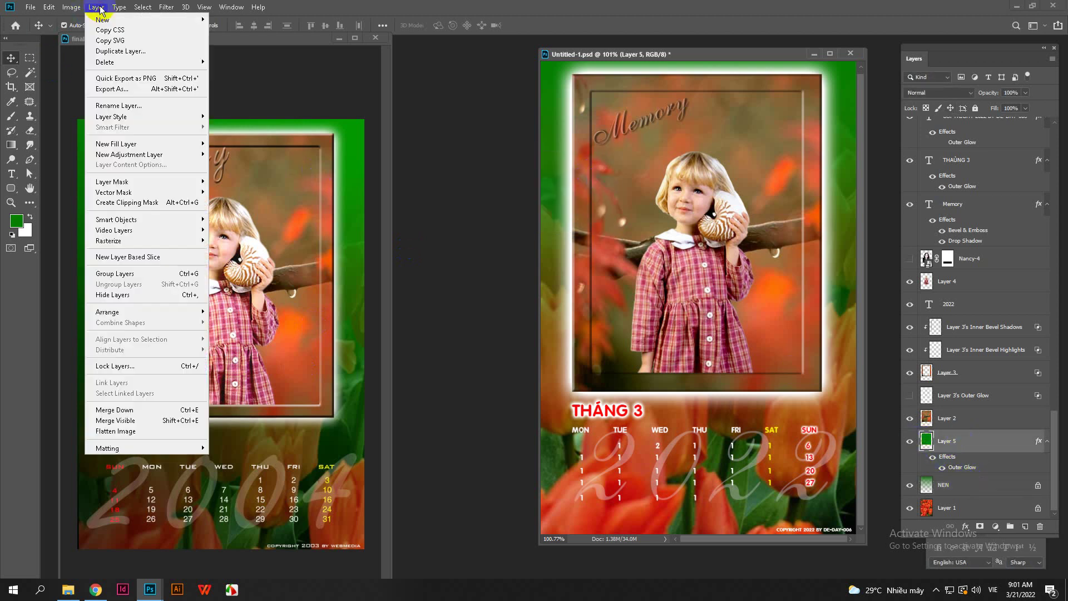
{"action": "left_click", "coordinate": [130, 369]}
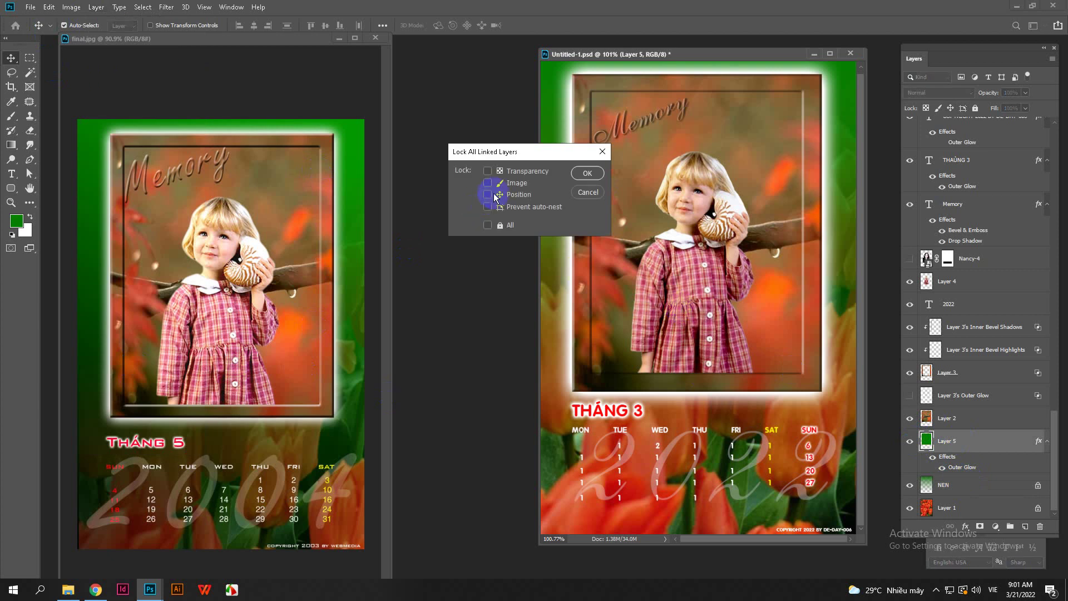
{"action": "left_click", "coordinate": [578, 177]}
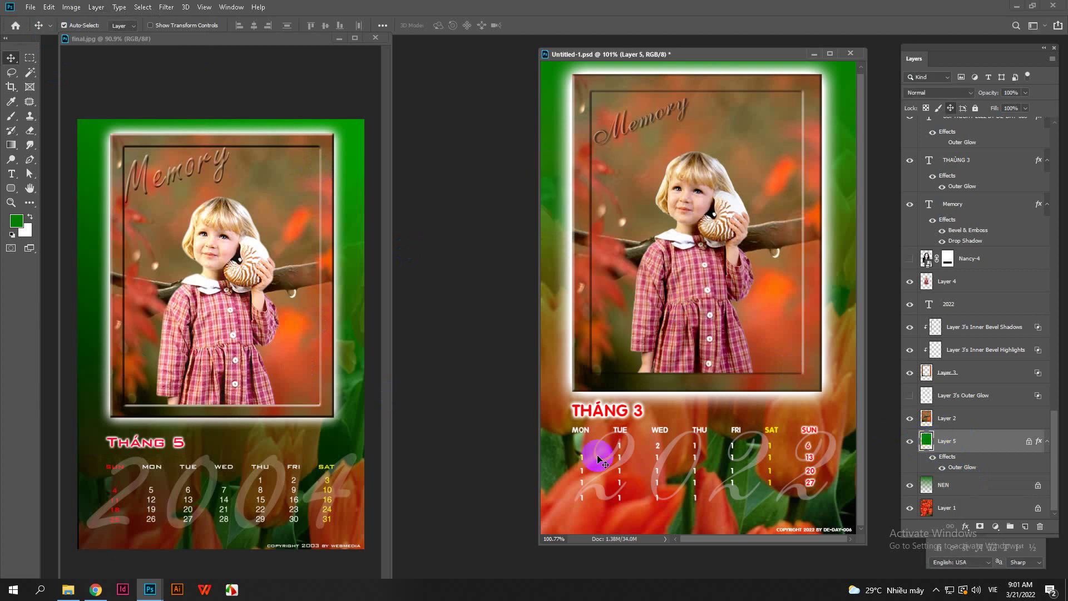
Step: Lock the position of the large faded 2022 text layer behind the calendar dates
{"action": "left_click", "coordinate": [603, 439]}
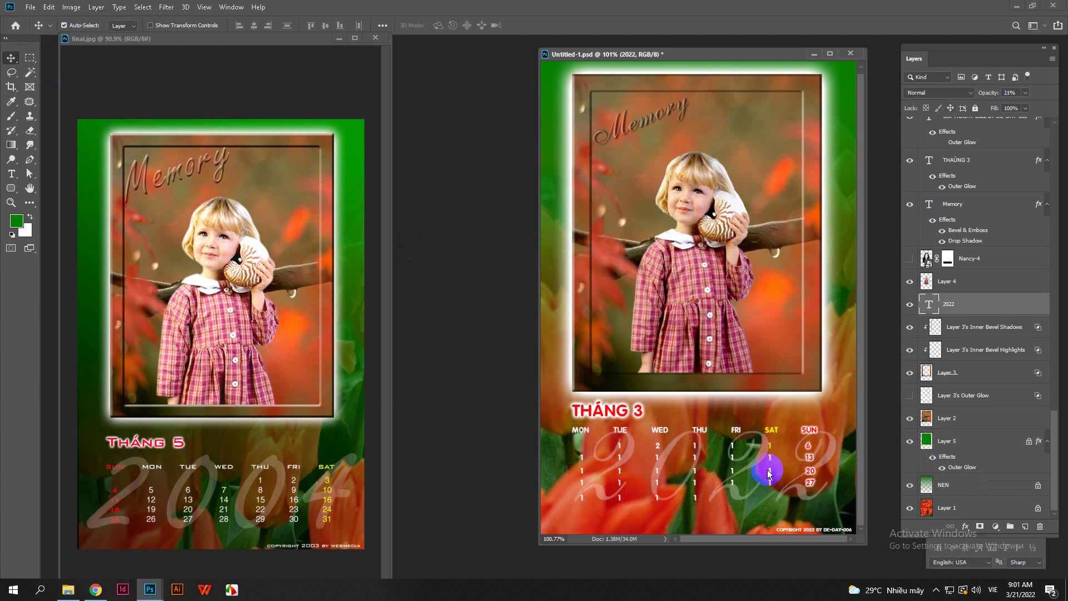
{"action": "left_click", "coordinate": [96, 7]}
{"action": "left_click", "coordinate": [101, 366]}
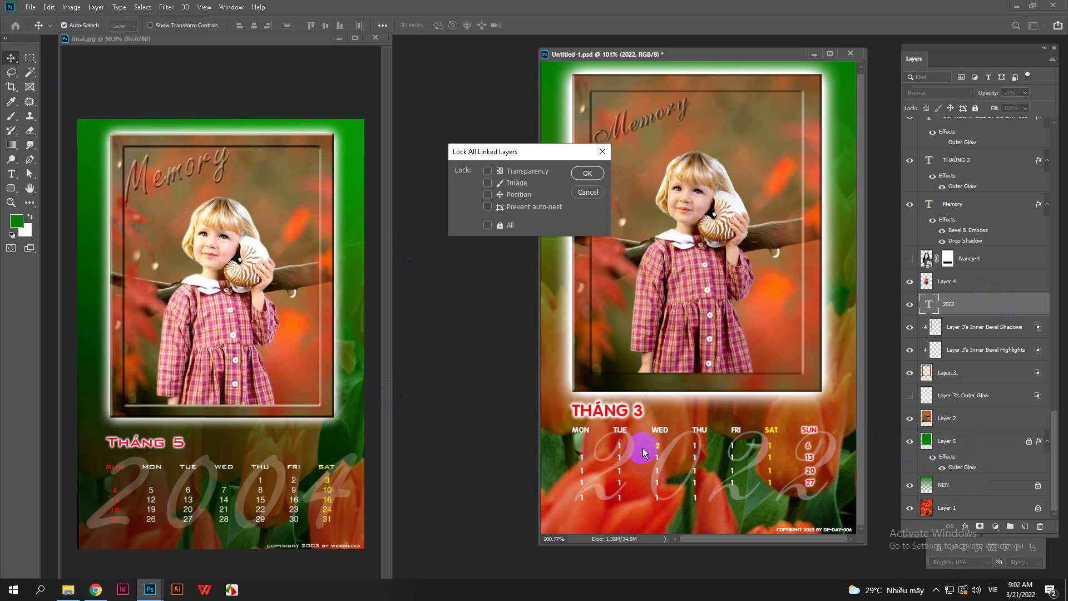
{"action": "left_click", "coordinate": [488, 194]}
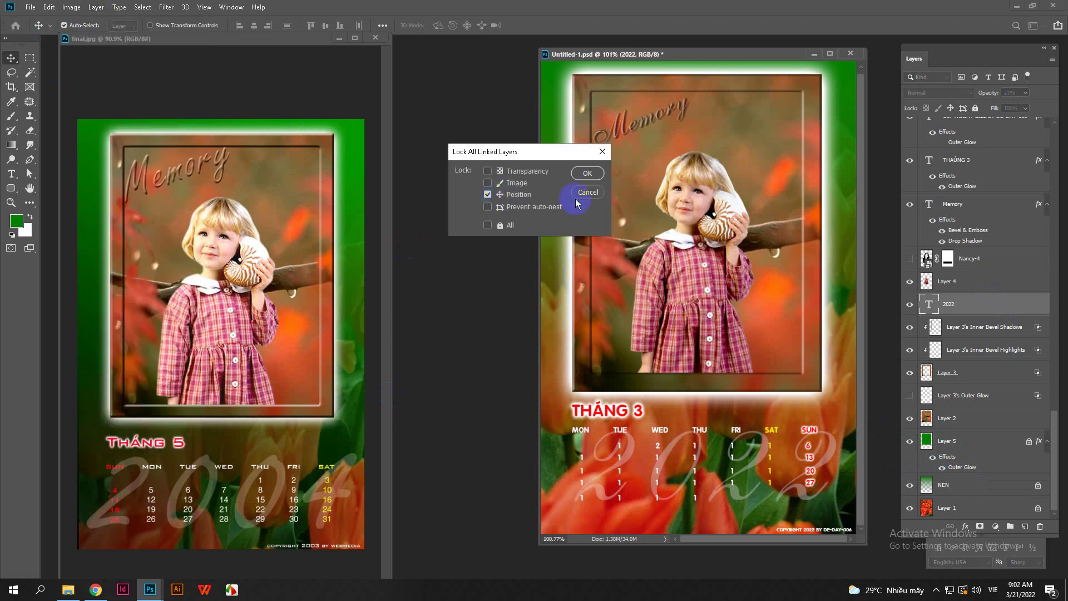
{"action": "left_click", "coordinate": [587, 173]}
Step: Select the weekday headings from MON to SUN together and distribute them horizontally
{"action": "left_click", "coordinate": [569, 434]}
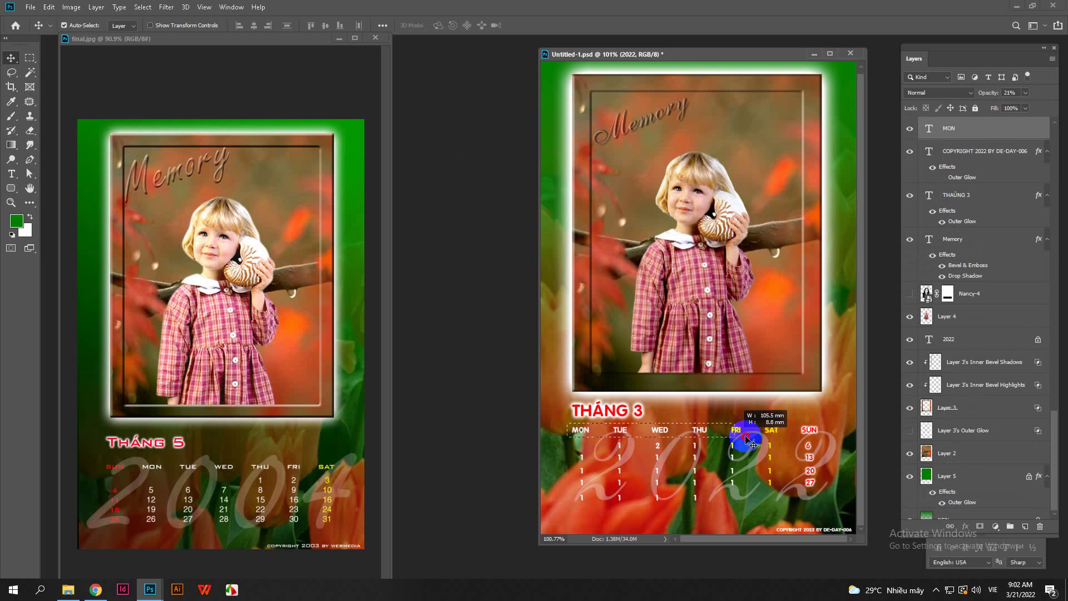
{"action": "left_click", "coordinate": [355, 24]}
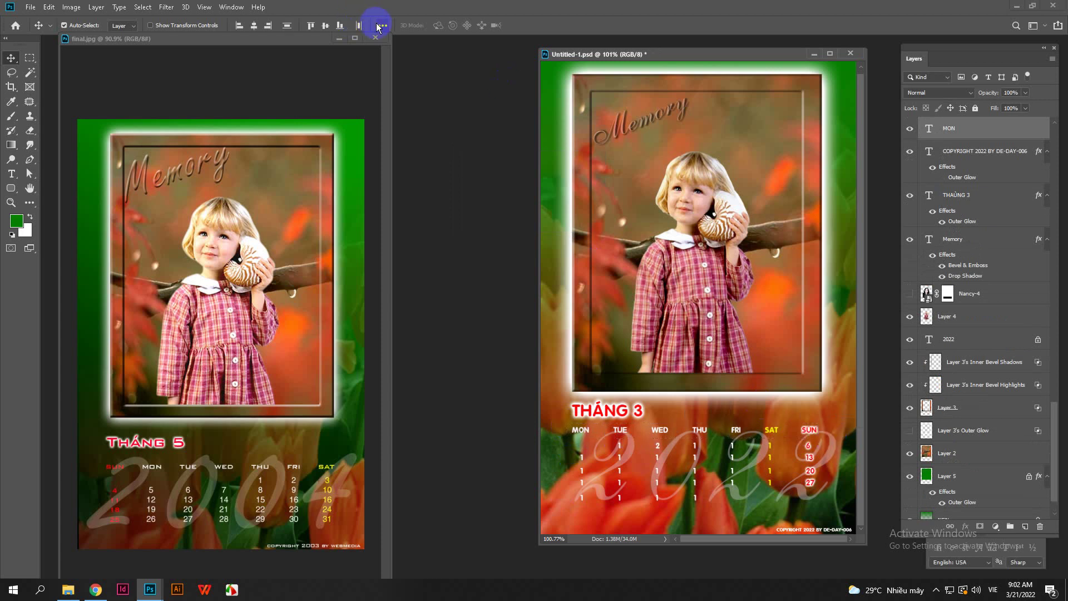
{"action": "left_click", "coordinate": [380, 26]}
{"action": "left_click", "coordinate": [616, 84]}
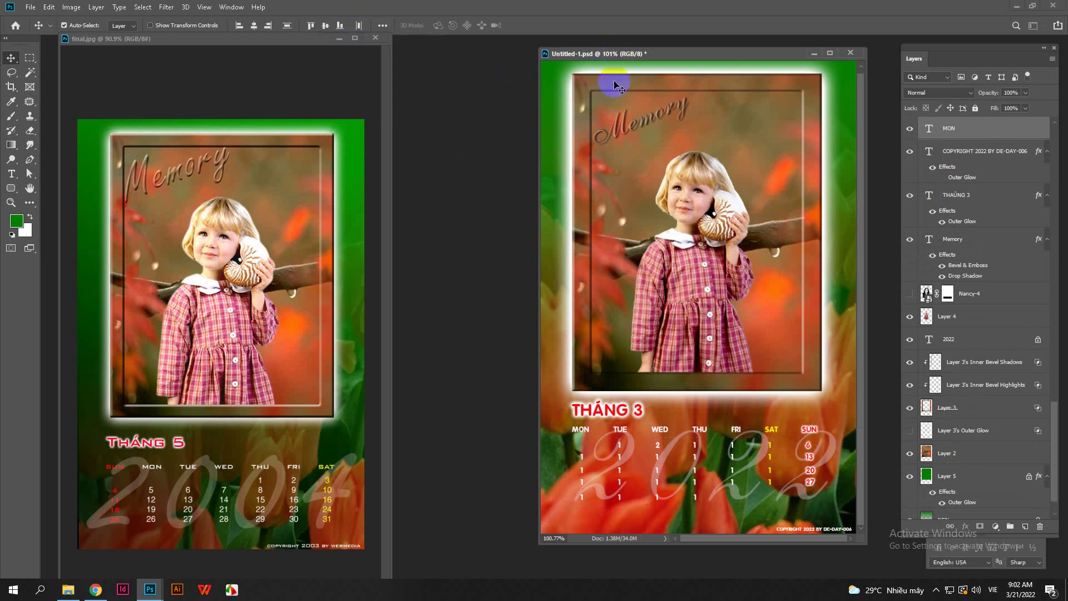
{"action": "left_click", "coordinate": [575, 435]}
{"action": "left_click", "coordinate": [811, 429], "text": "shift"}
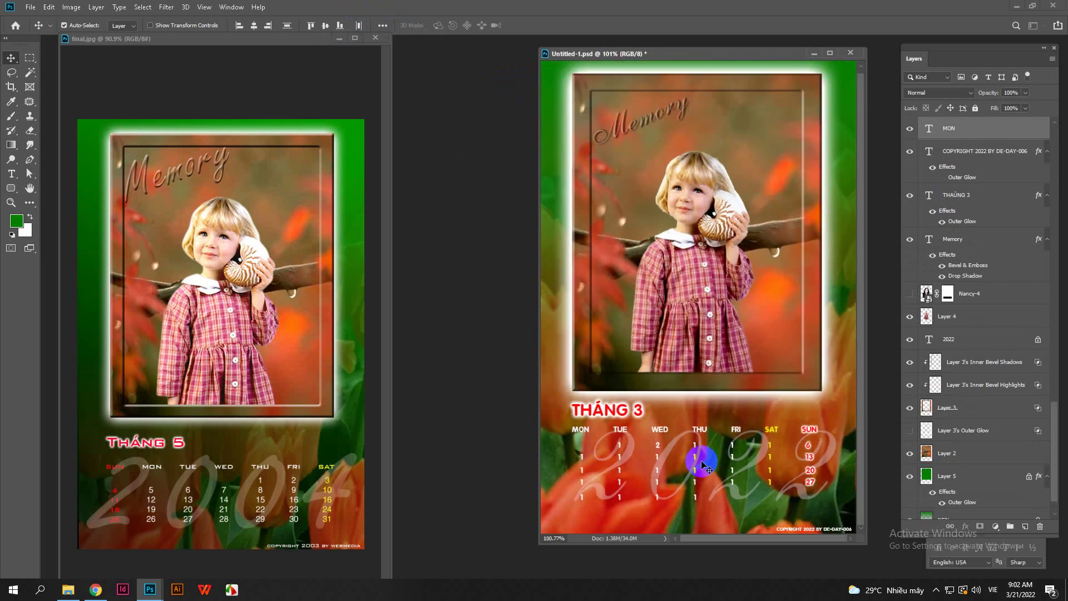
{"action": "left_click", "coordinate": [937, 590]}
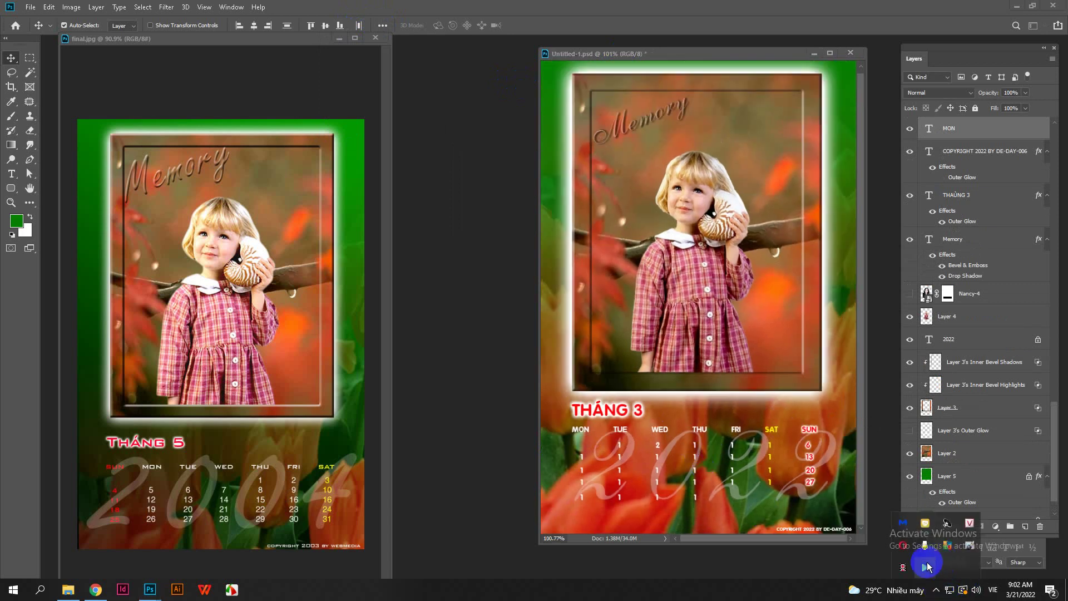
{"action": "right_click", "coordinate": [921, 567]}
{"action": "left_click", "coordinate": [948, 500]}
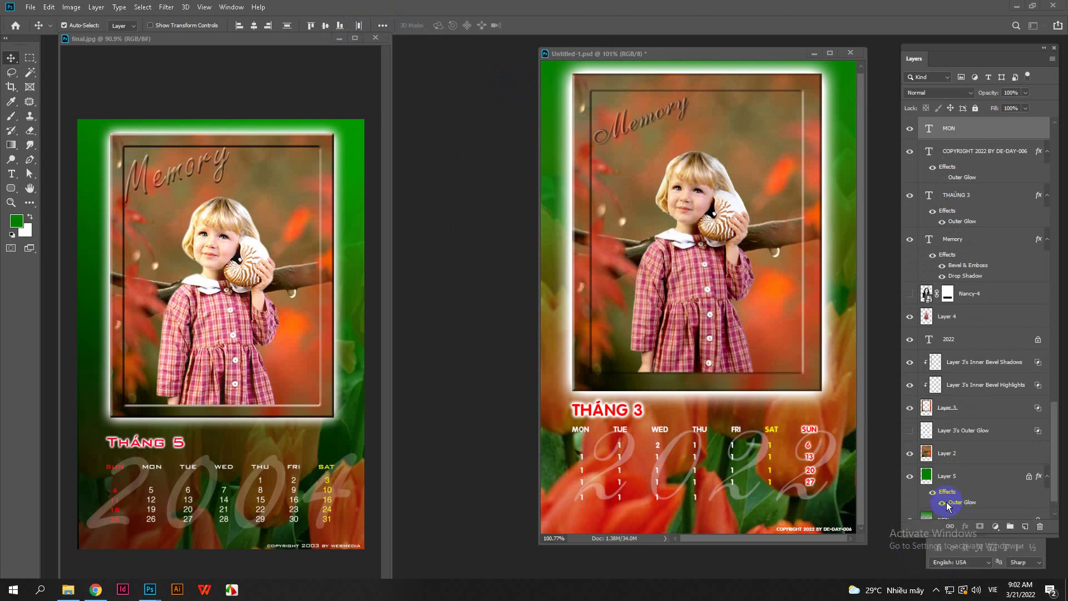